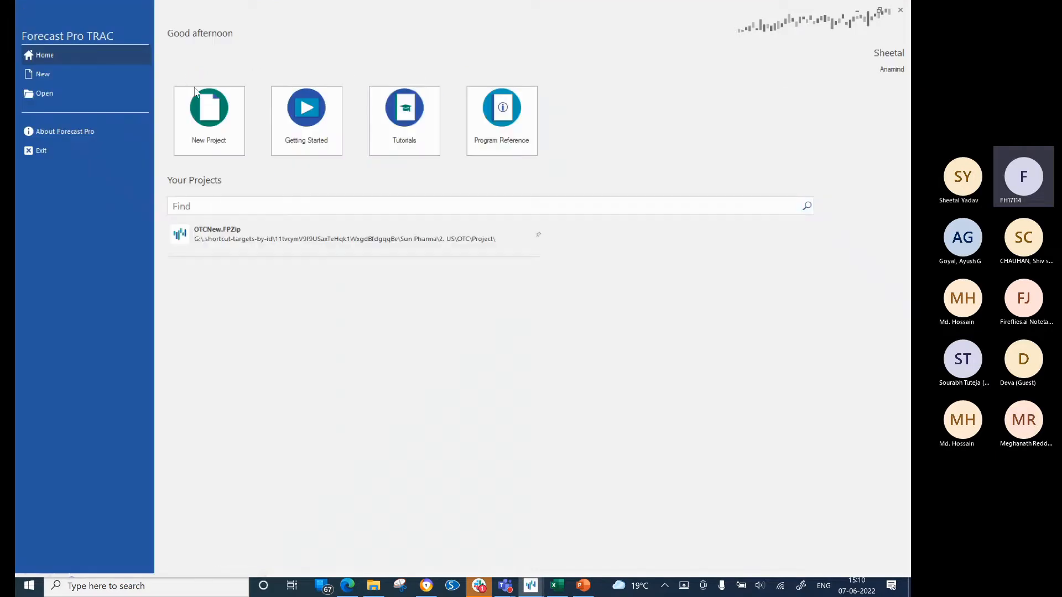
# Create a new project and add the Excel file Running Shoes - Historic Data as its historic data.
pyautogui.click(205, 122)
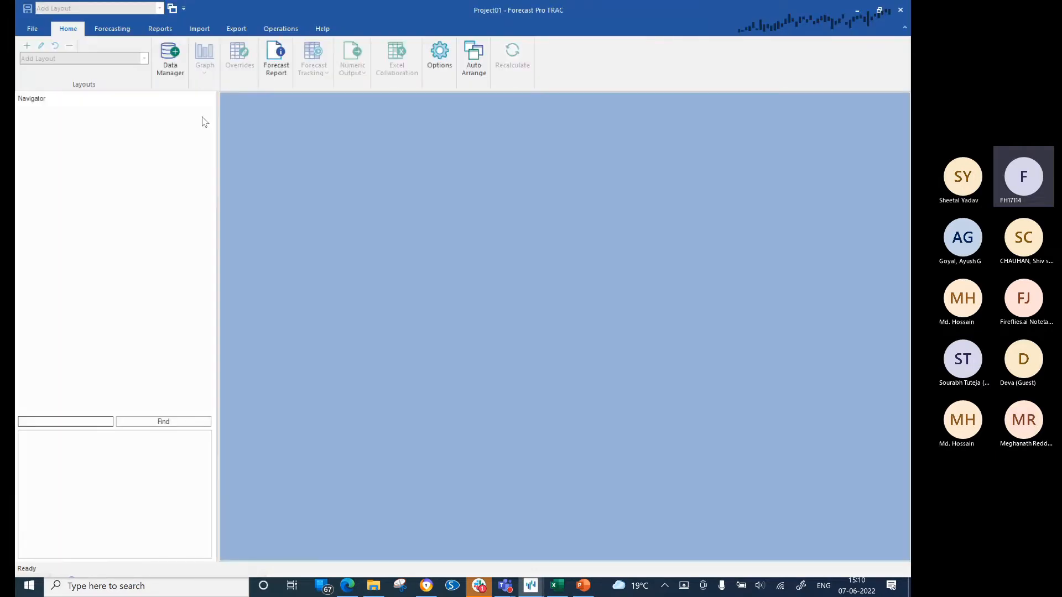
pyautogui.click(164, 64)
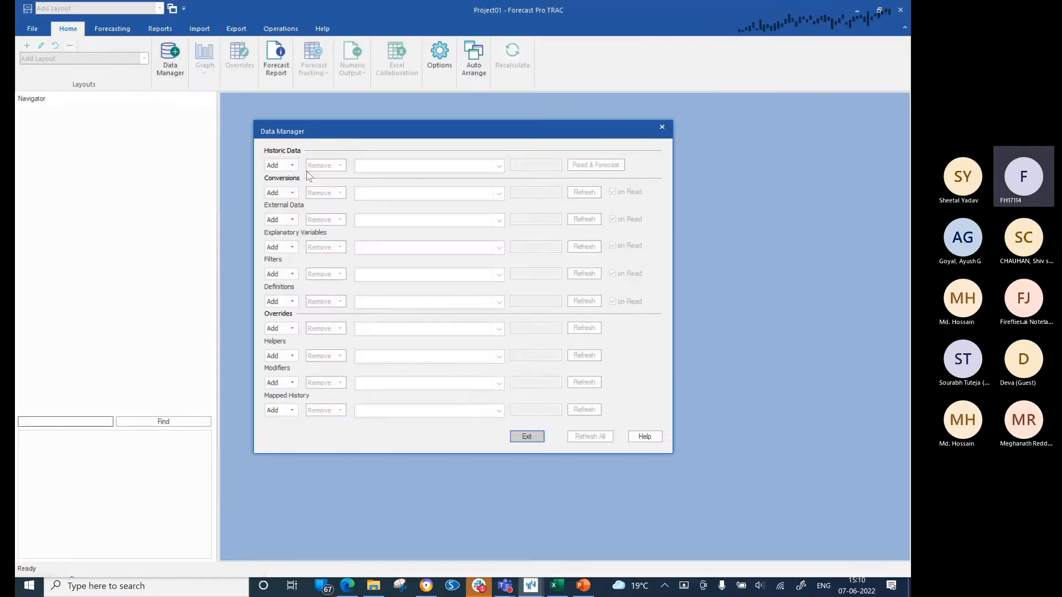
pyautogui.click(292, 166)
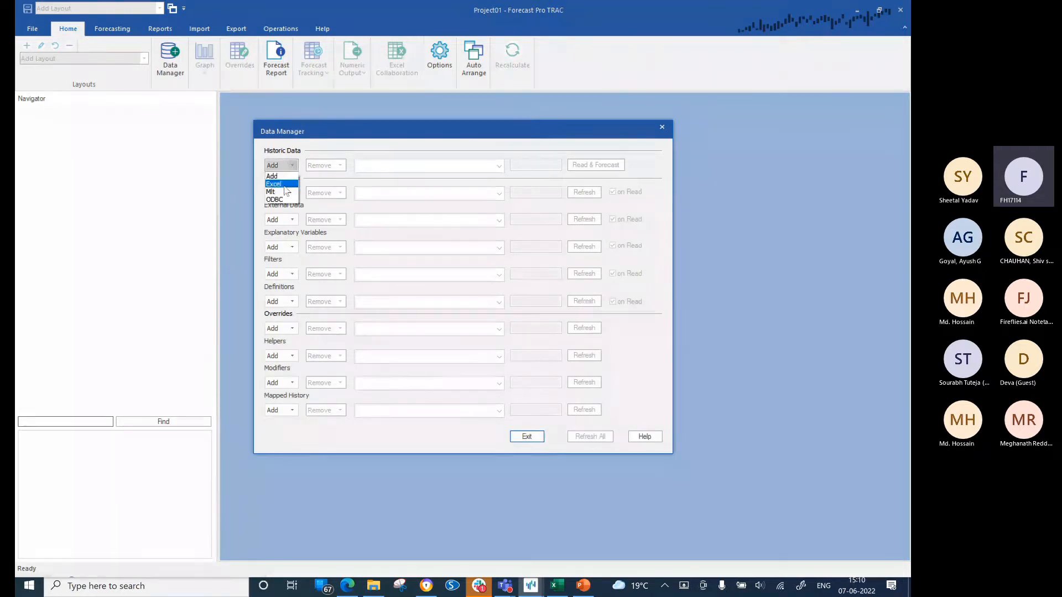
pyautogui.click(281, 183)
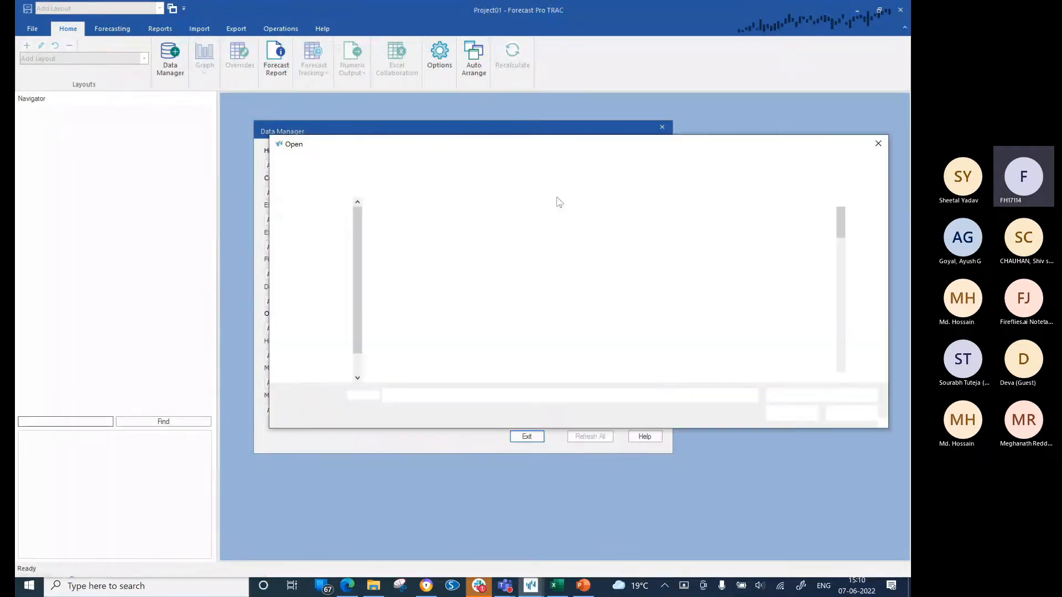
pyautogui.scroll(-8, 537, 296)
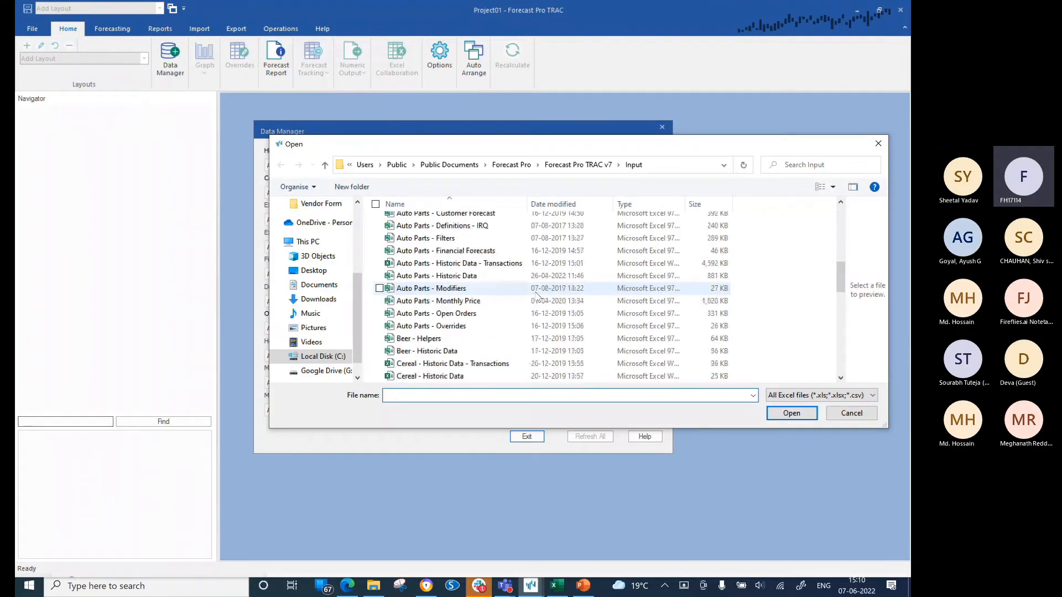
pyautogui.scroll(-1, 537, 294)
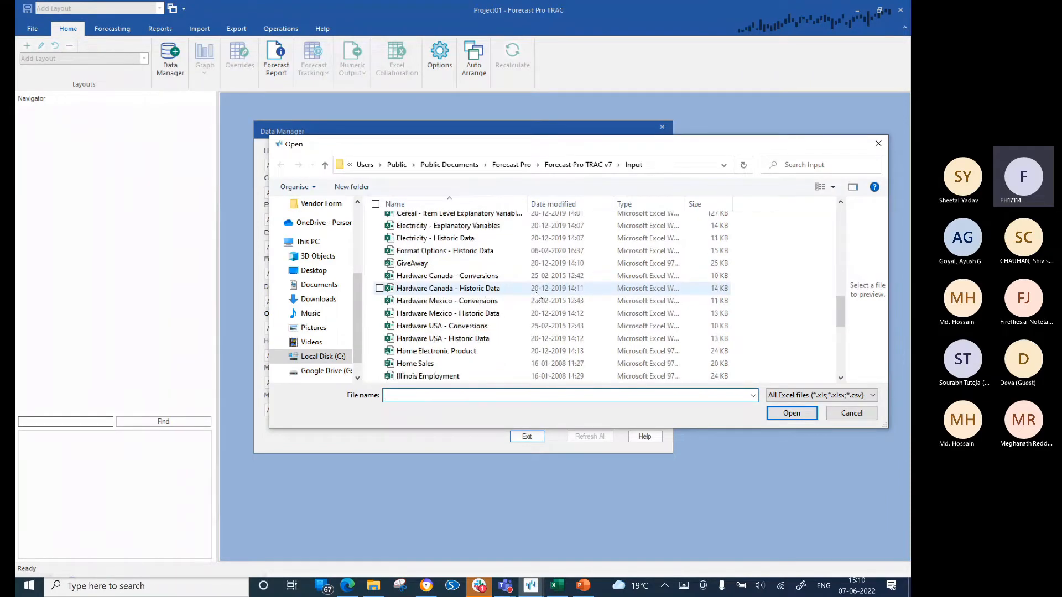
pyautogui.scroll(-3, 536, 296)
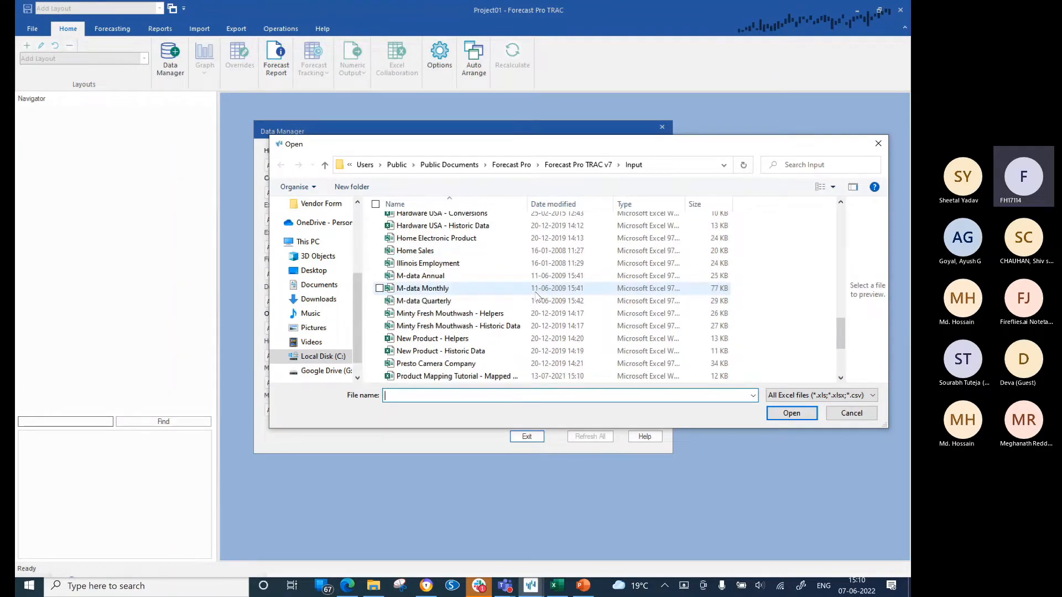
pyautogui.scroll(-1, 536, 296)
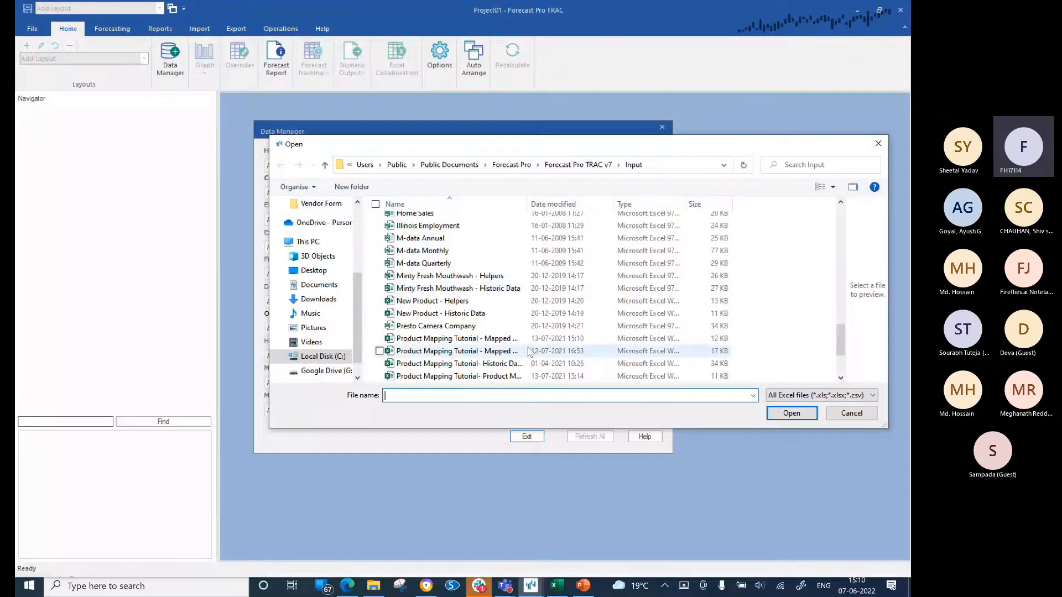
pyautogui.scroll(-2, 529, 352)
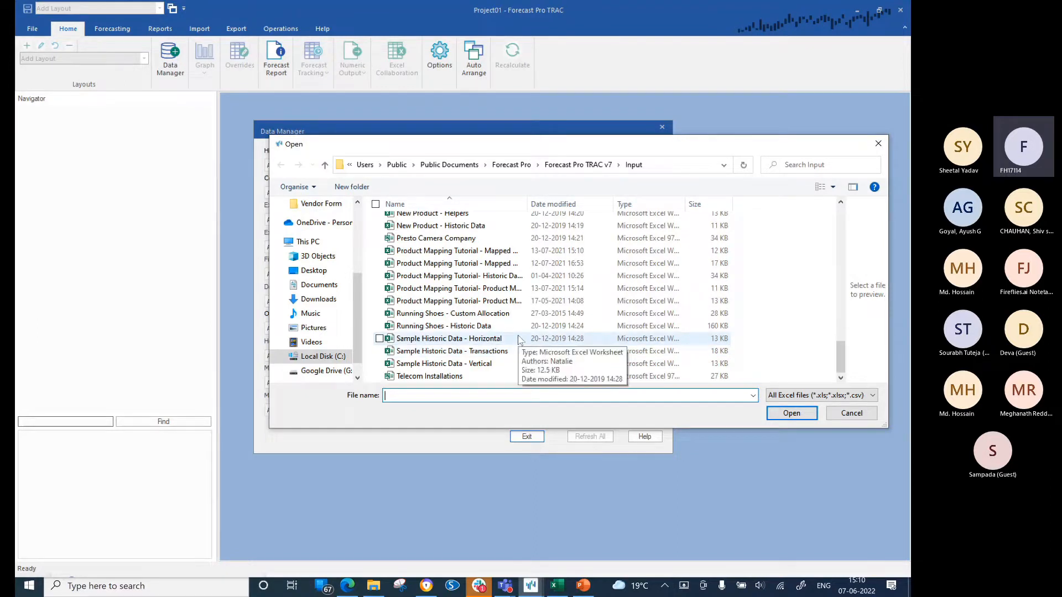
pyautogui.doubleClick(520, 326)
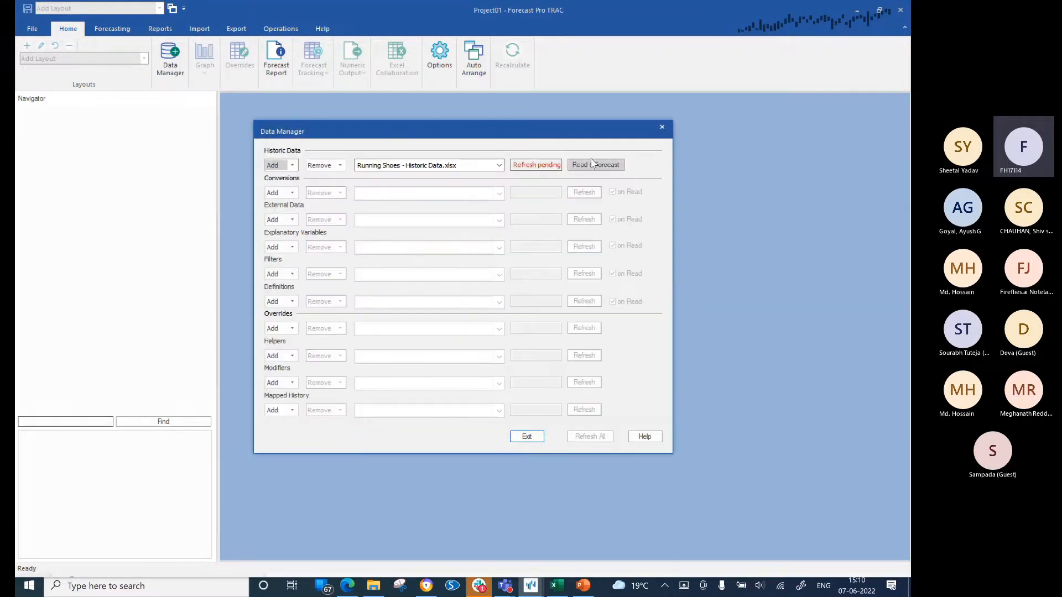
pyautogui.click(291, 302)
pyautogui.click(285, 322)
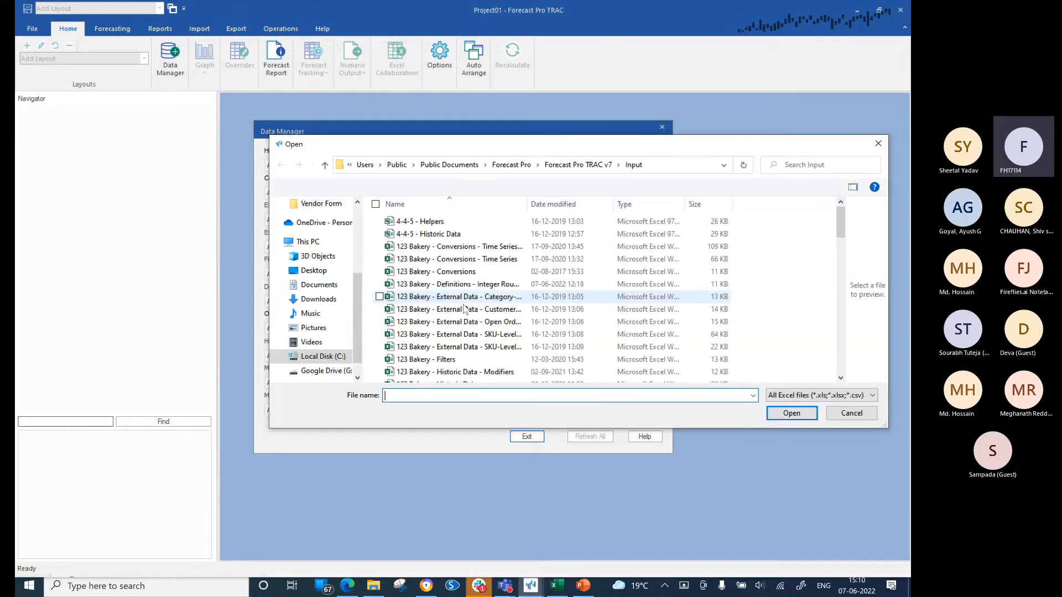
pyautogui.scroll(-12, 477, 314)
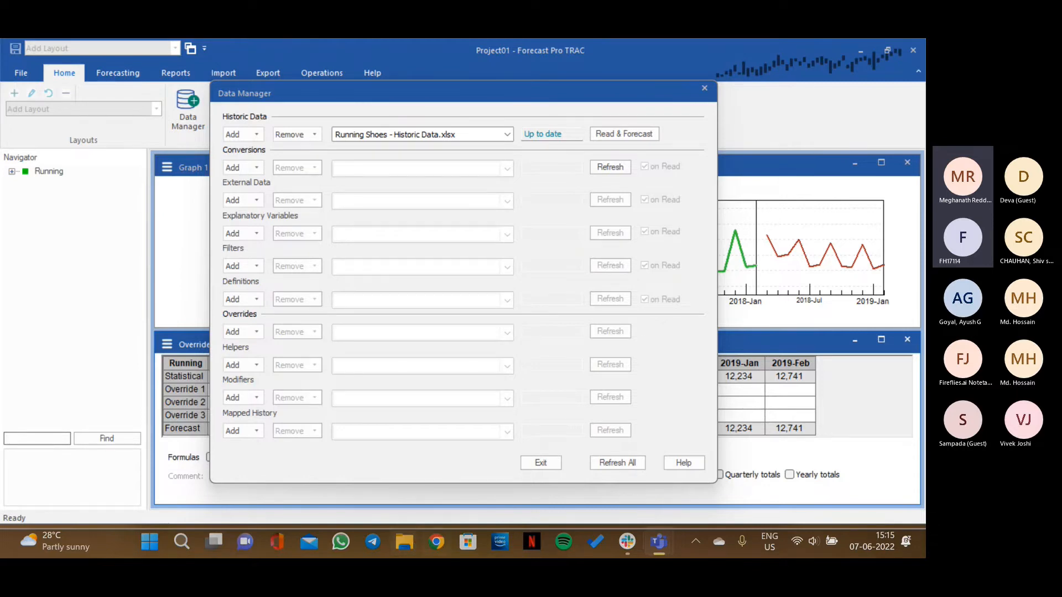
# Leave the data manager and expand the hierarchy through Running, Mens, Mercury Cloud and Black to the sizes of MC-5-M-B1.
pyautogui.click(549, 465)
pyautogui.press('Right')
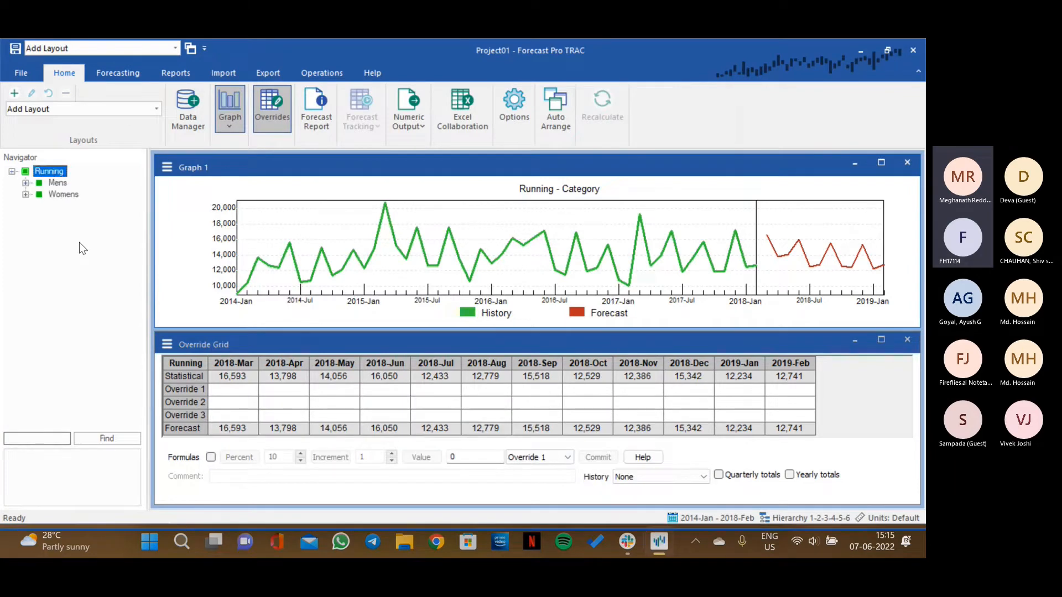
pyautogui.press('Down')
pyautogui.press('Right')
pyautogui.press('Down')
pyautogui.press('Right')
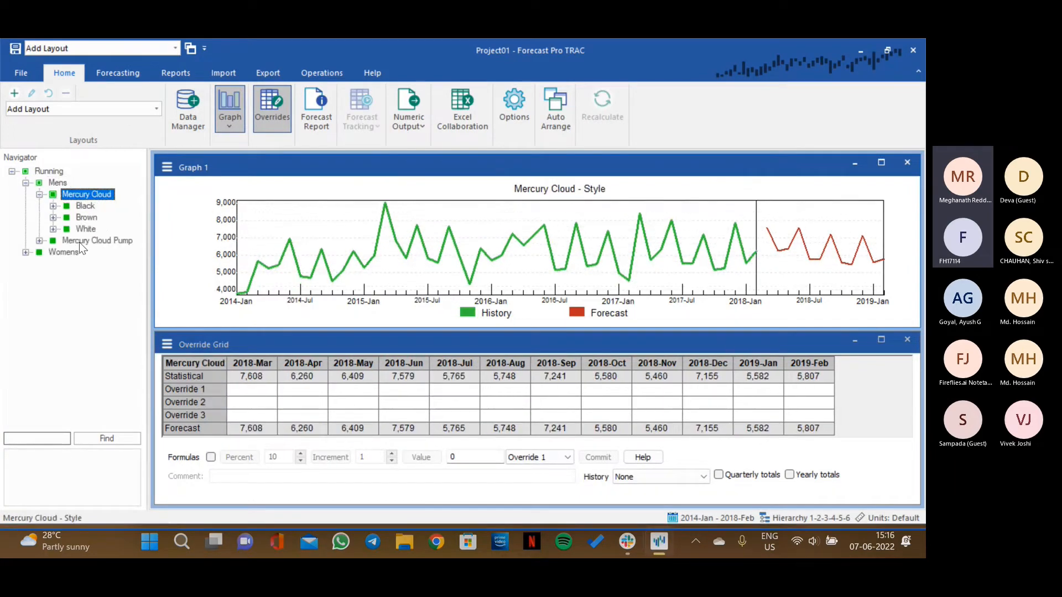
pyautogui.press('Down')
pyautogui.press('Right')
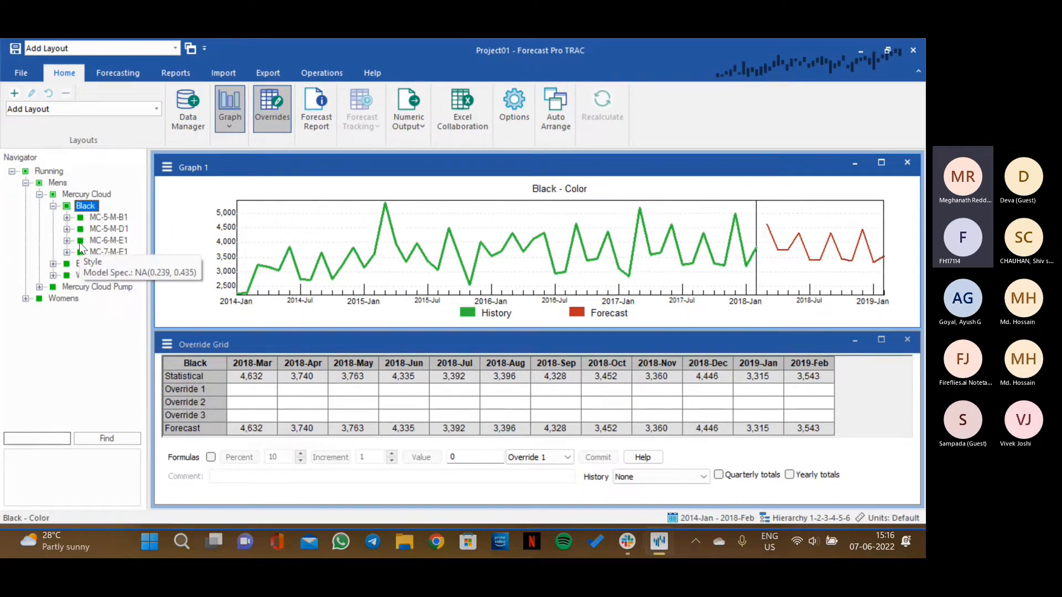
pyautogui.press('Down')
pyautogui.press('Right')
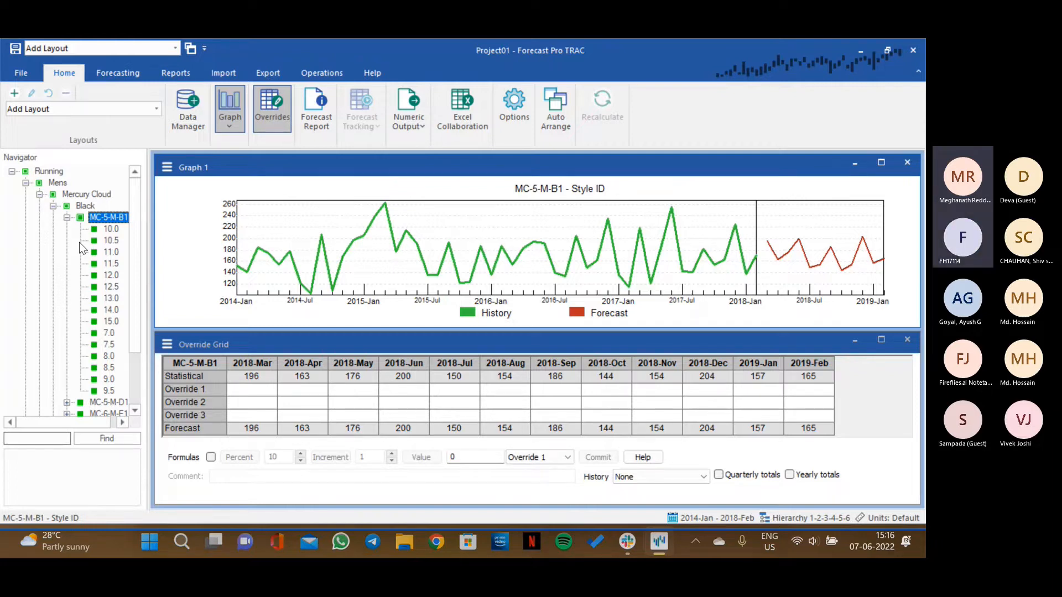
# View the forecasts of sizes 7.0 and 10.0 under MC-5-M-B1, and return to the MC-5-M-B1 style level.
pyautogui.click(110, 333)
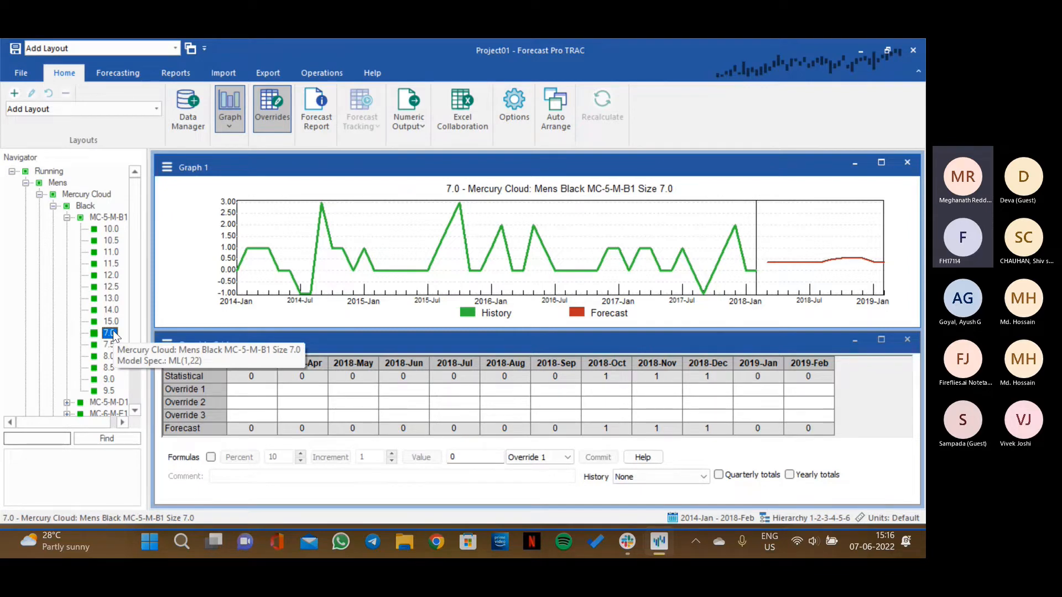
pyautogui.click(105, 228)
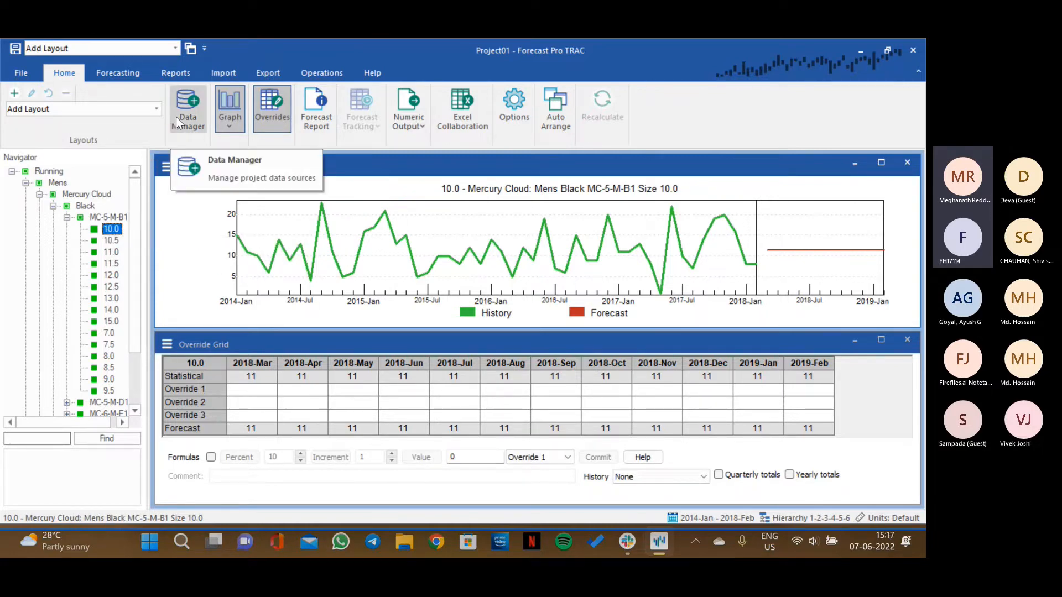
pyautogui.click(113, 220)
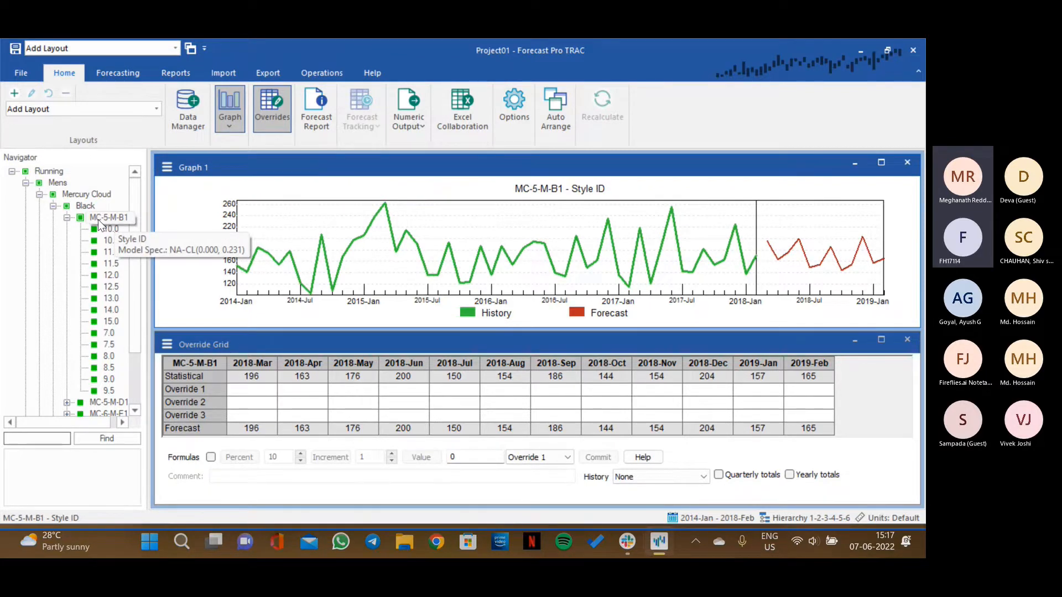
pyautogui.click(98, 221)
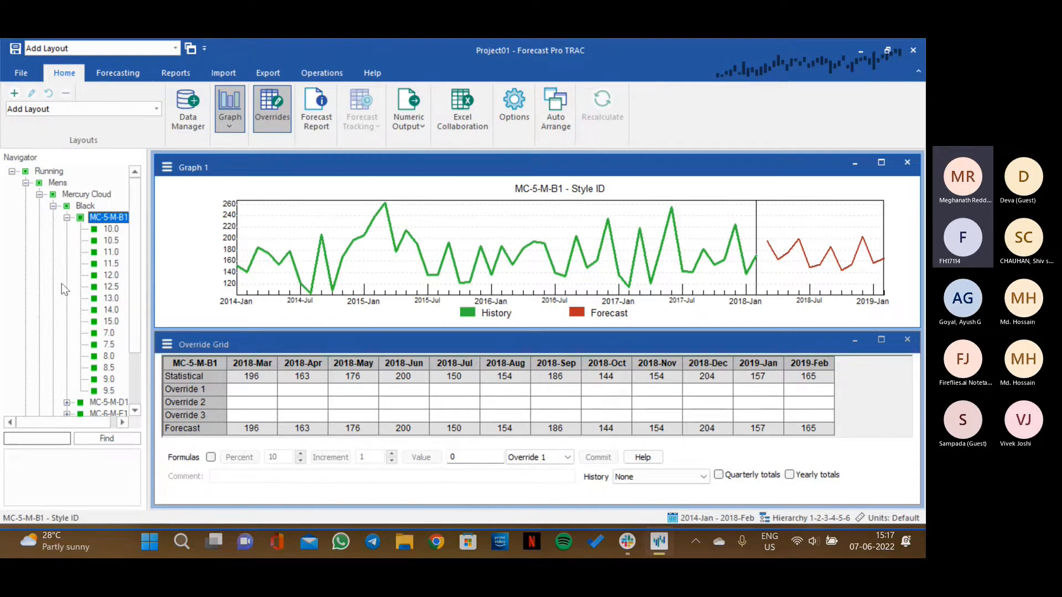
pyautogui.click(103, 219)
# Browse for the definitions file Running Shoes - Custom Allocation.xlsx and open that workbook in Excel from the file selection dialog.
pyautogui.click(183, 122)
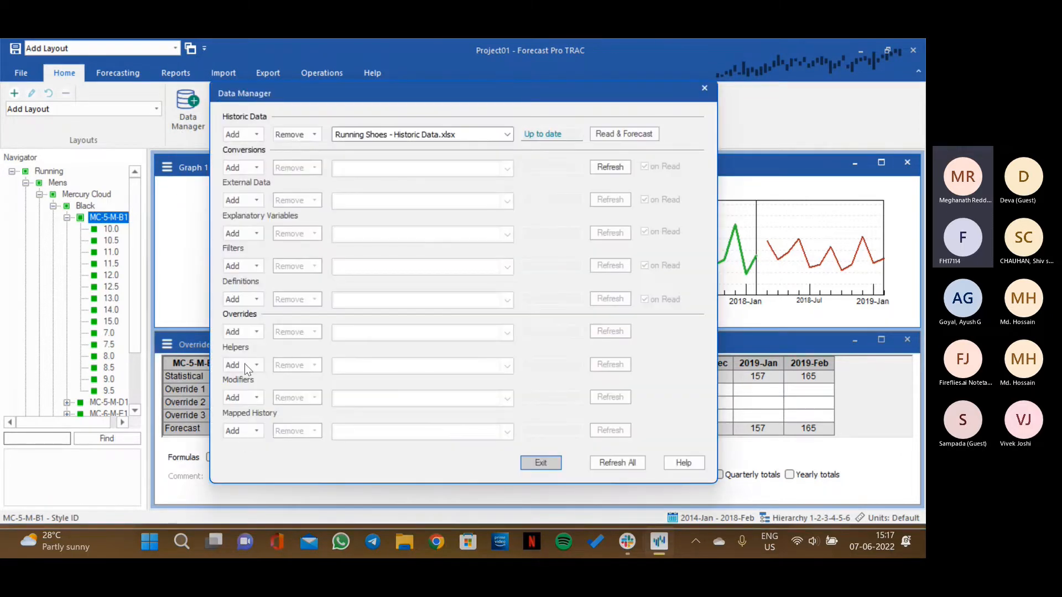
pyautogui.click(253, 298)
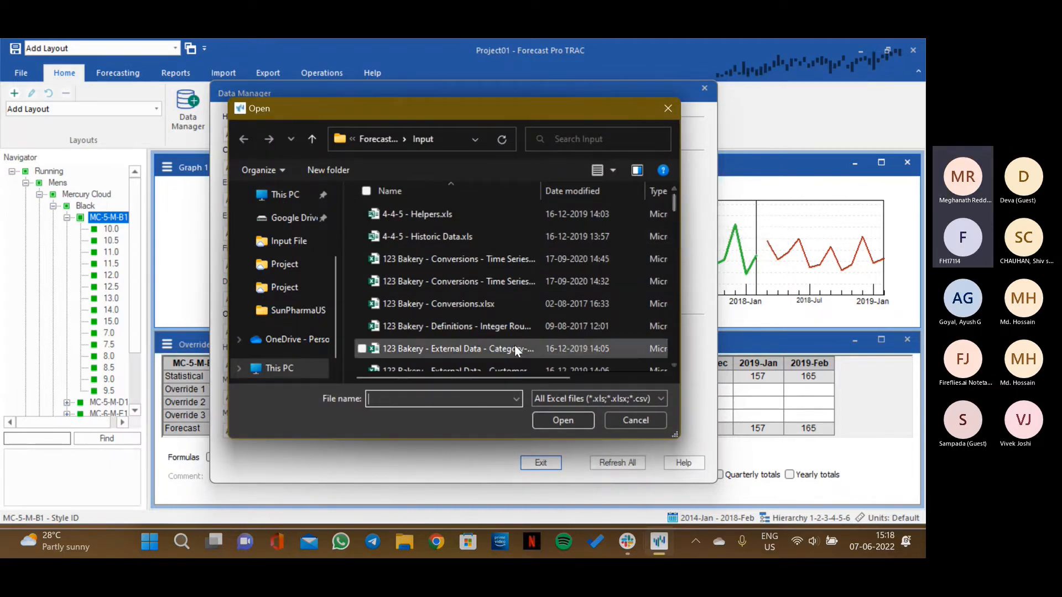
pyautogui.scroll(-5, 514, 344)
pyautogui.scroll(-12, 514, 344)
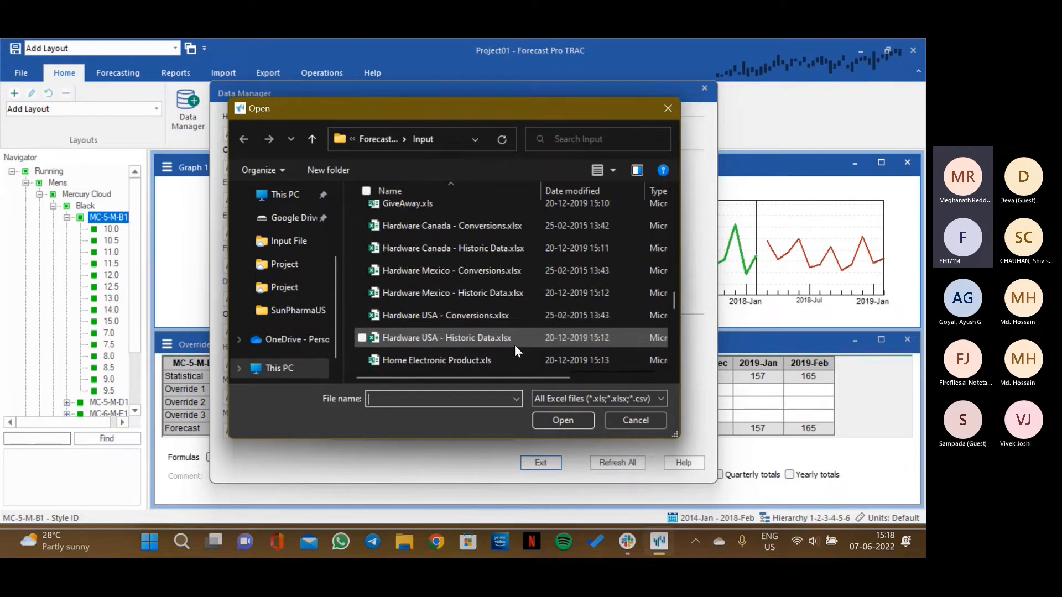
pyautogui.scroll(-3, 514, 344)
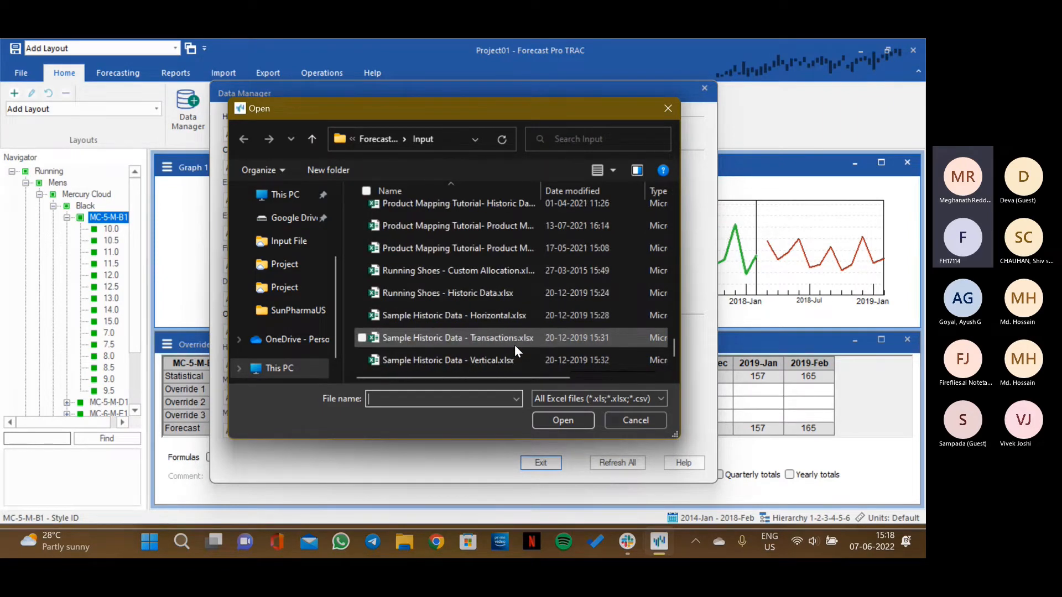
pyautogui.click(486, 271)
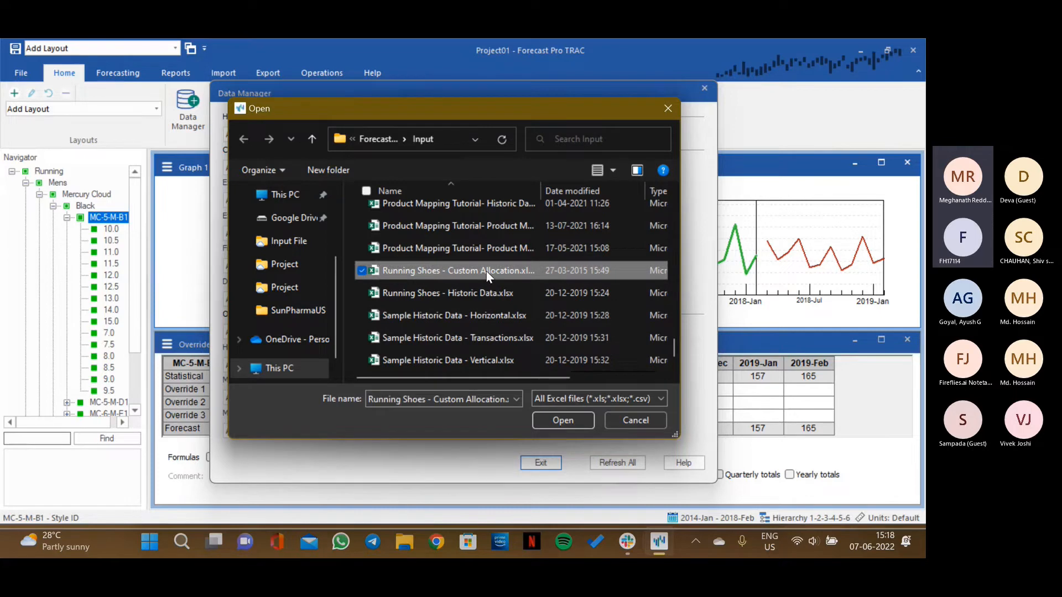
pyautogui.doubleClick(485, 271)
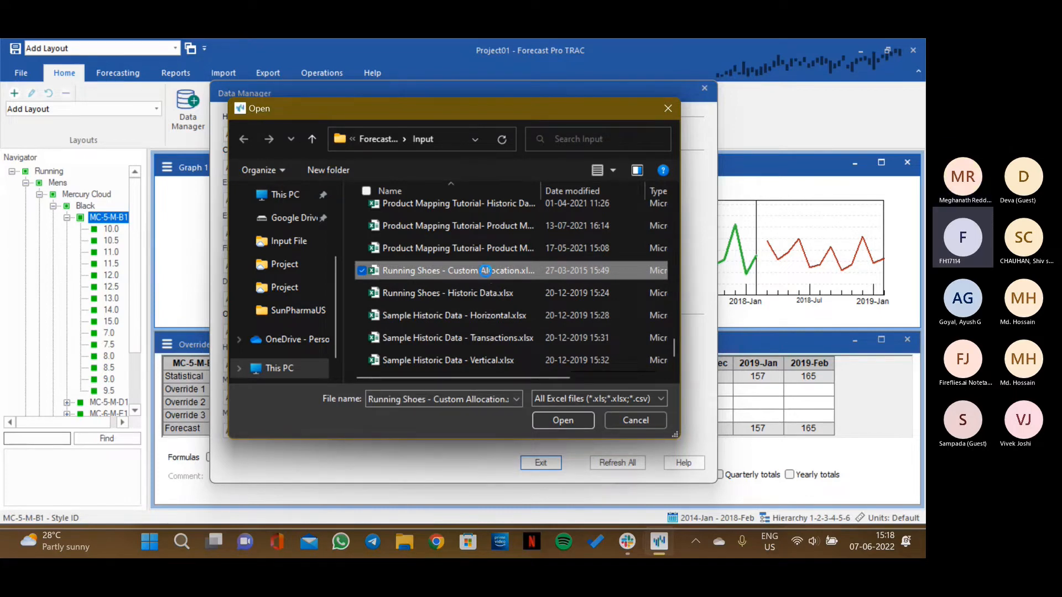
pyautogui.rightClick(486, 271)
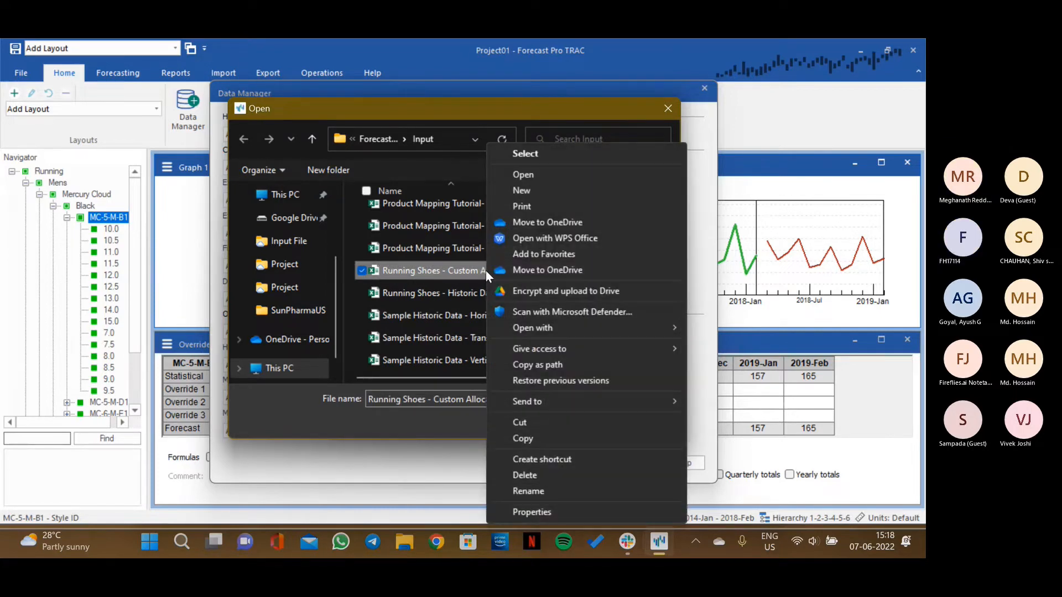
pyautogui.click(536, 181)
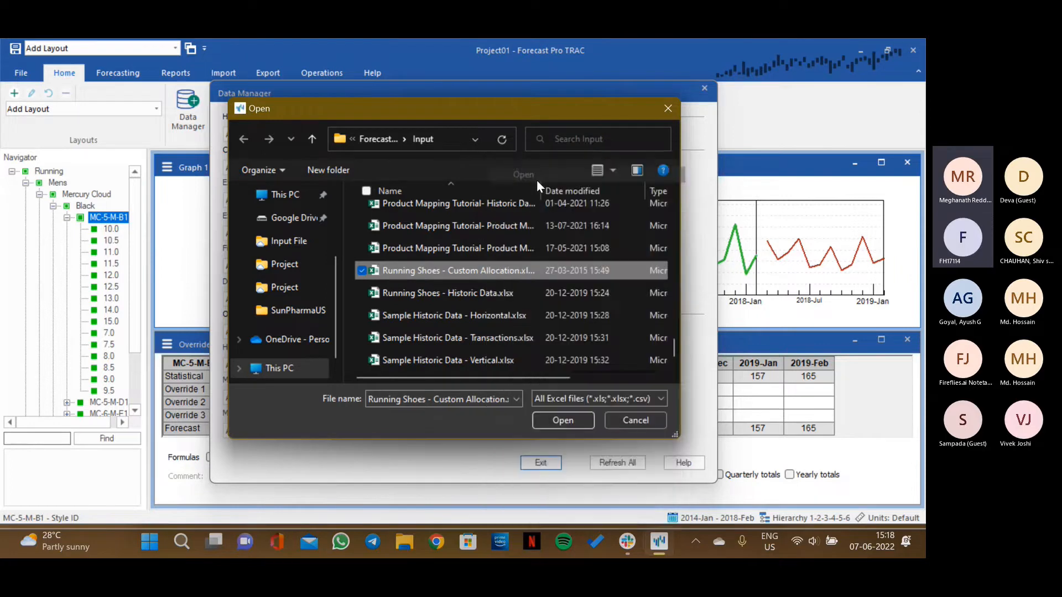
# Add Running Shoes - Custom Allocation.xlsx as the project's definitions, refresh them and exit the data manager.
pyautogui.click(560, 420)
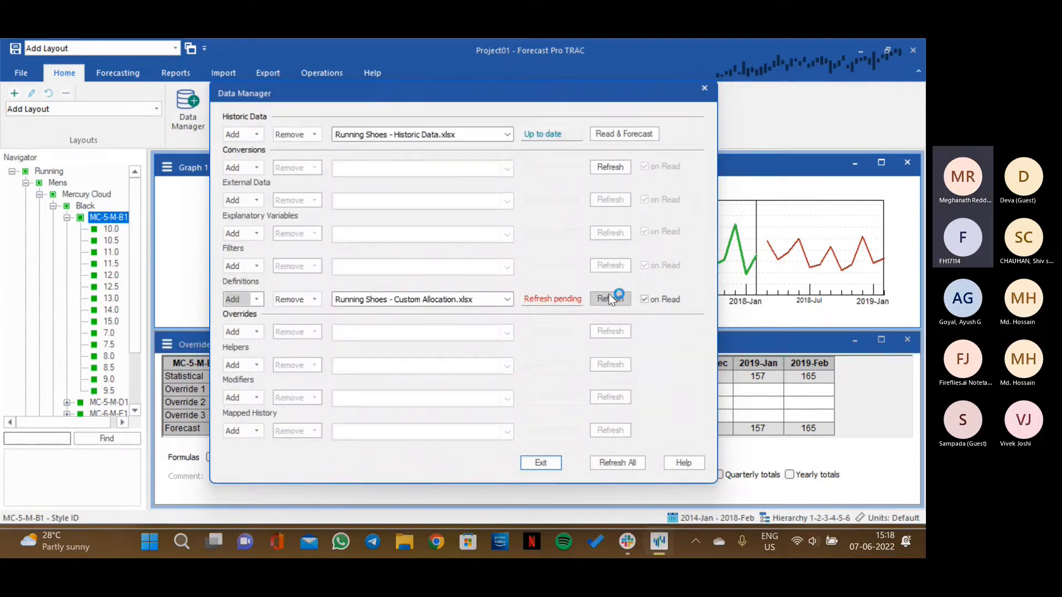
pyautogui.click(609, 298)
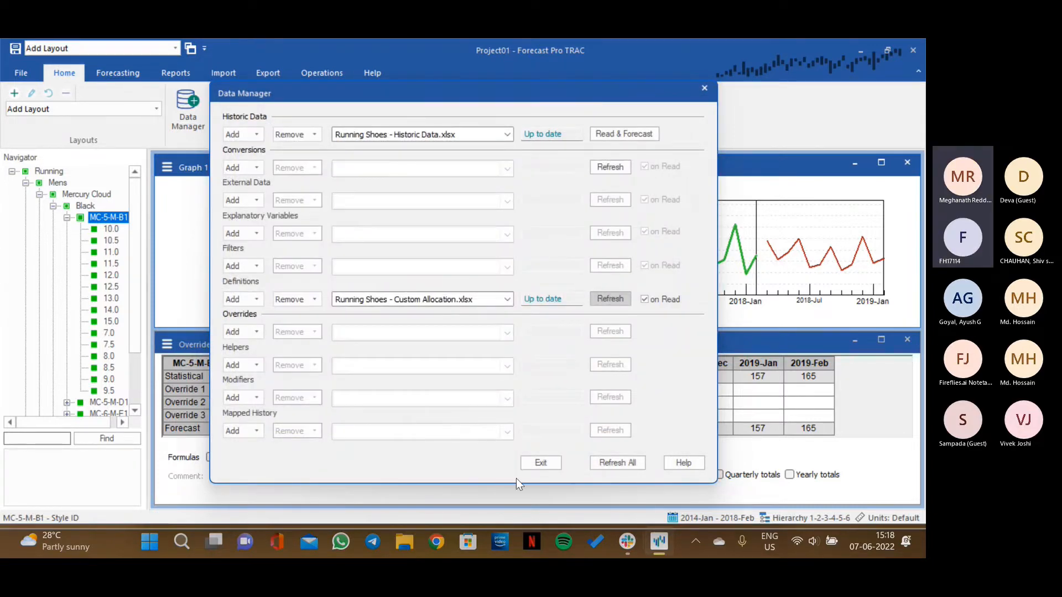
pyautogui.click(540, 464)
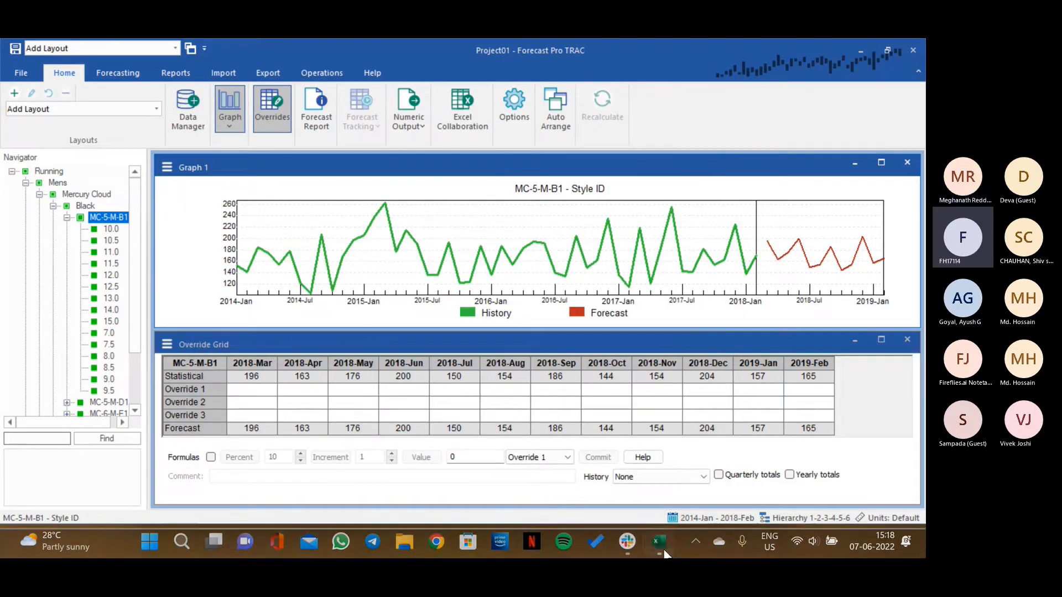
# Switch to the Running Shoes - Custom Allocation workbook in Excel and select the MC-6-M-E1 style ID cells E2:E16.
pyautogui.click(658, 542)
pyautogui.click(534, 383)
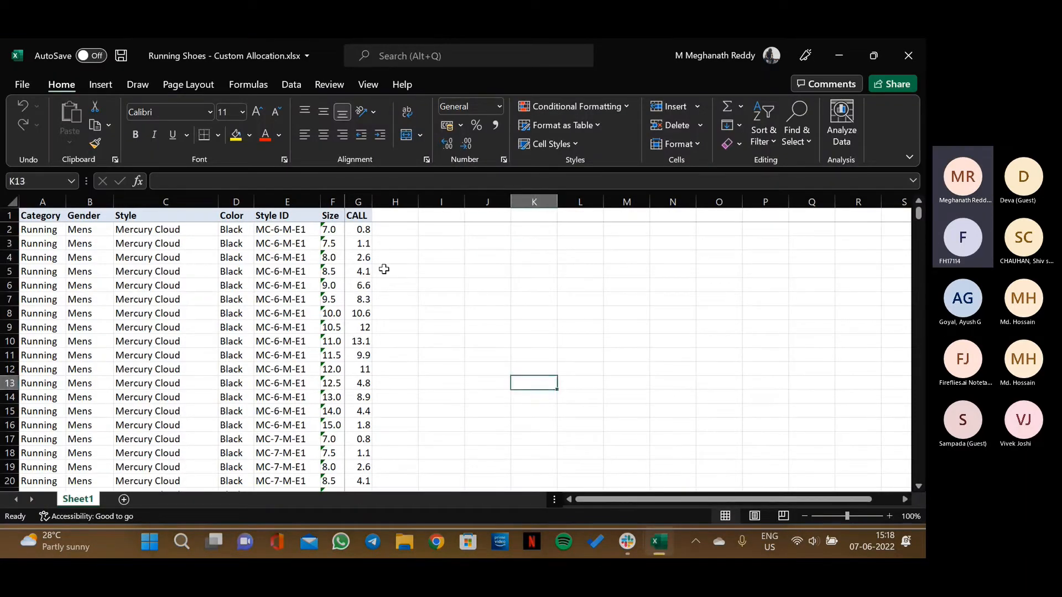
pyautogui.click(275, 230)
pyautogui.moveTo(276, 230); pyautogui.dragTo(297, 440)
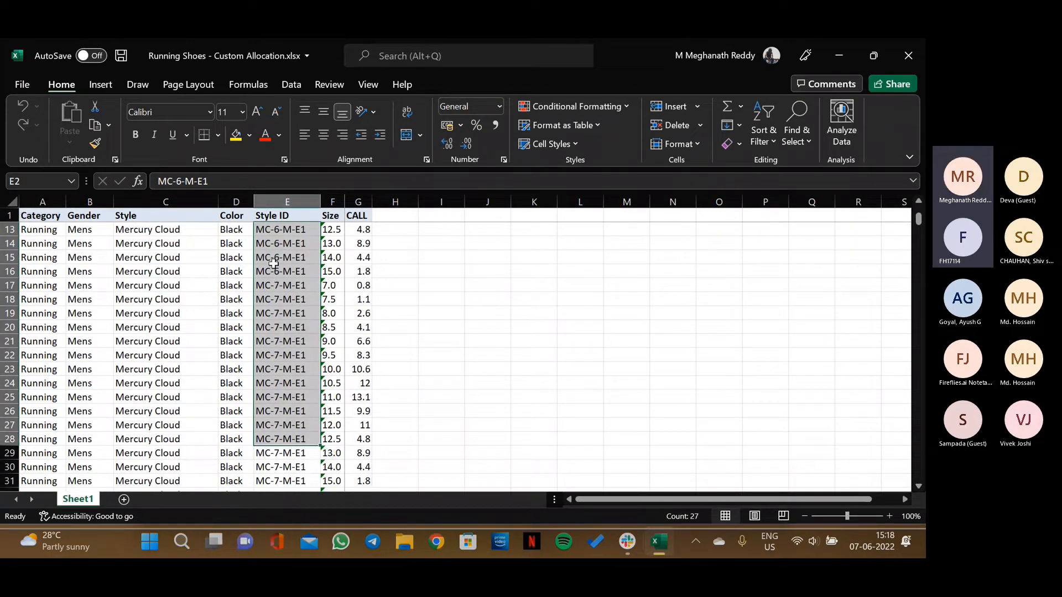
pyautogui.click(276, 266)
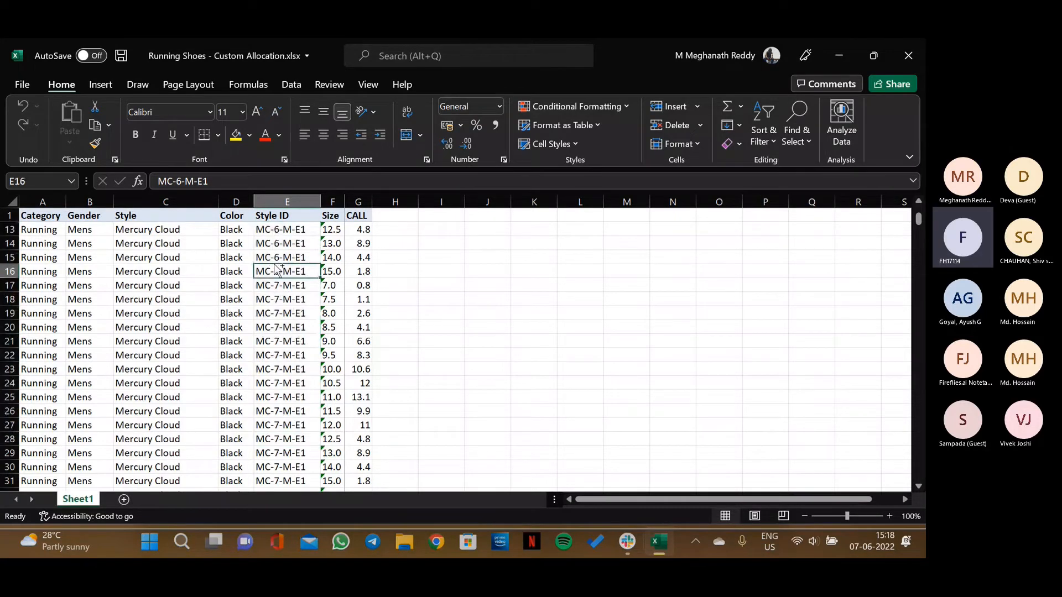
pyautogui.hotkey('ctrl', 'shift', 'Up')
pyautogui.hotkey('shift', 'Down')
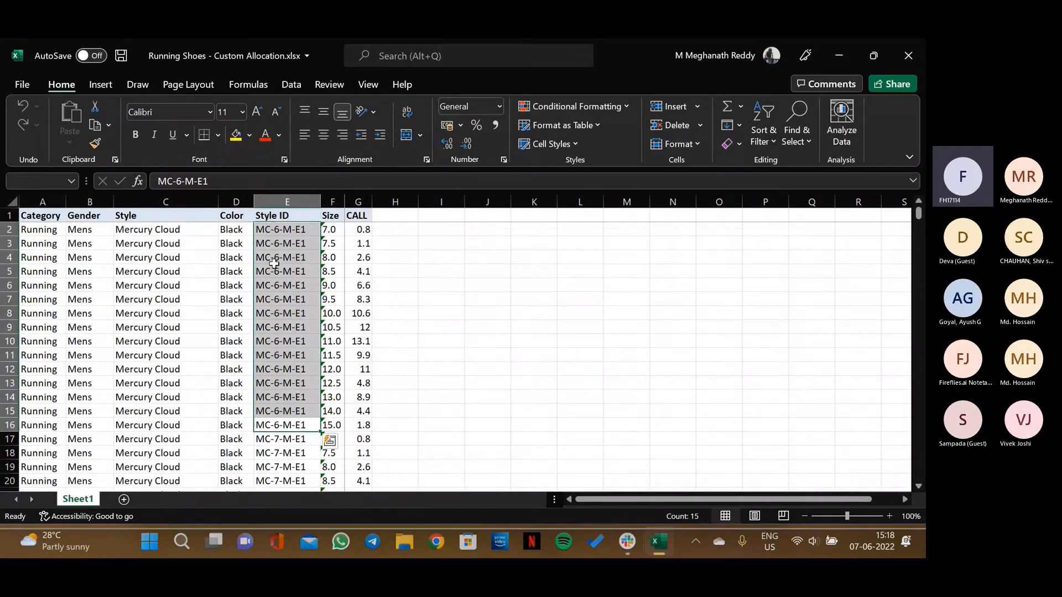
# Select the CALL allocation values G2:G16 for style MC-6-M-E1, and close the workbook to return to Forecast Pro TRAC.
pyautogui.press('Right')
pyautogui.press('Right')
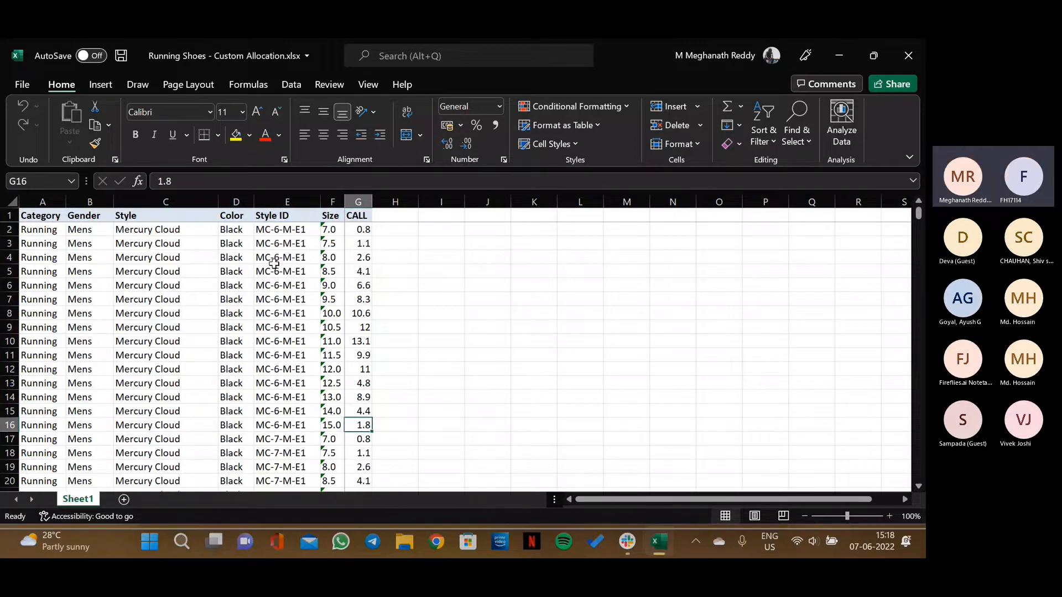
pyautogui.hotkey('ctrl', 'shift', 'Up')
pyautogui.hotkey('shift', 'Down')
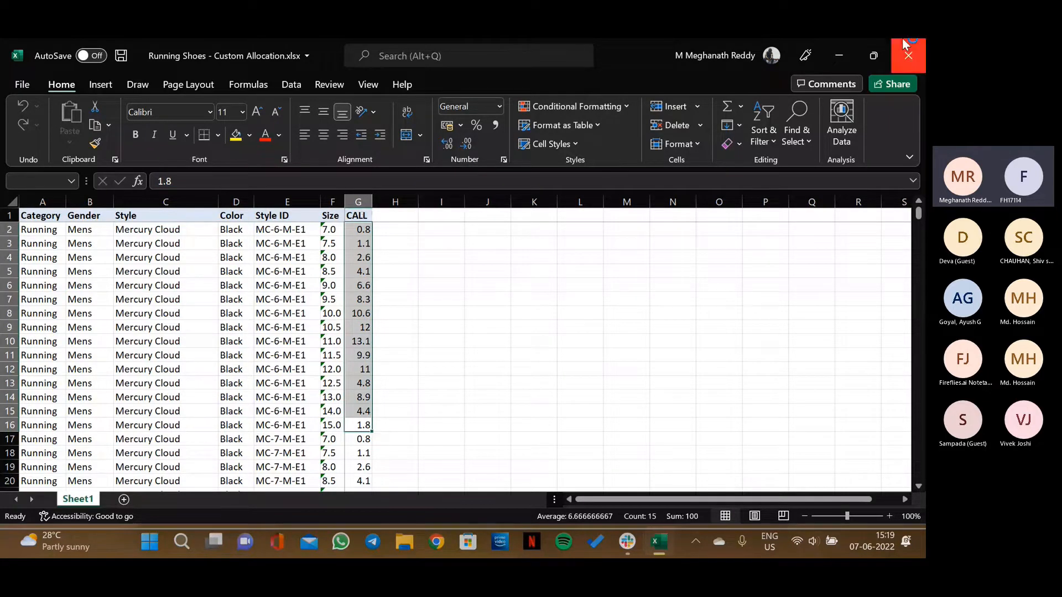
pyautogui.click(907, 55)
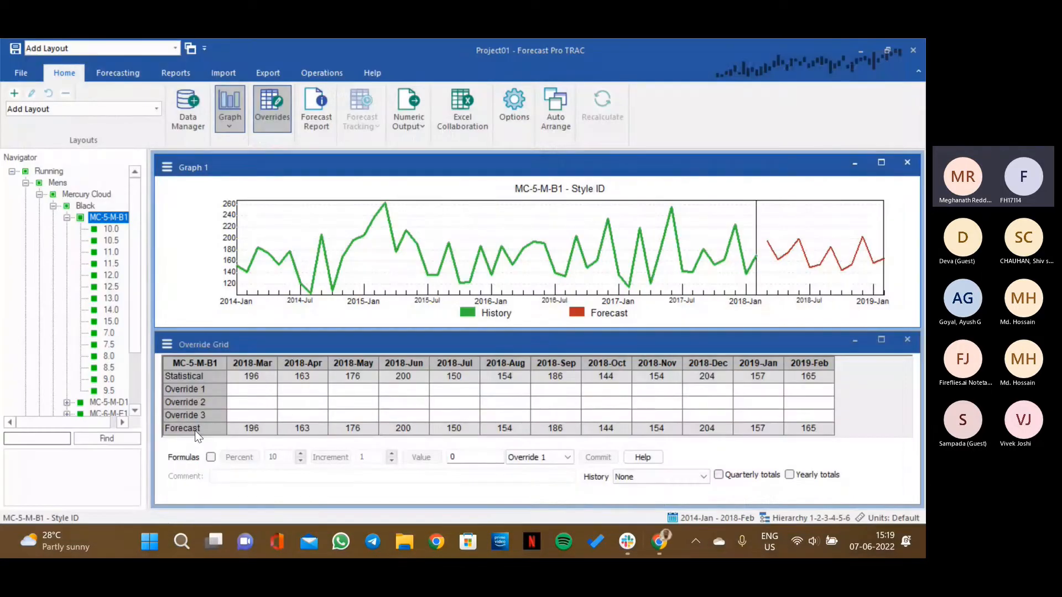
# Apply Custom Allocation to the MC-5-M-B1 style ID.
pyautogui.click(128, 66)
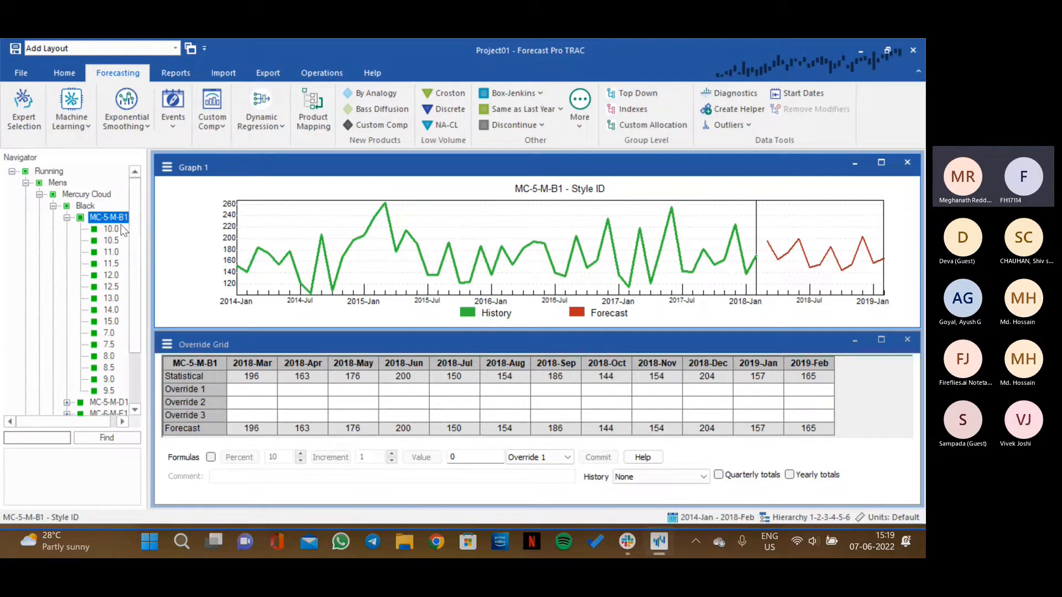
pyautogui.moveTo(114, 220)
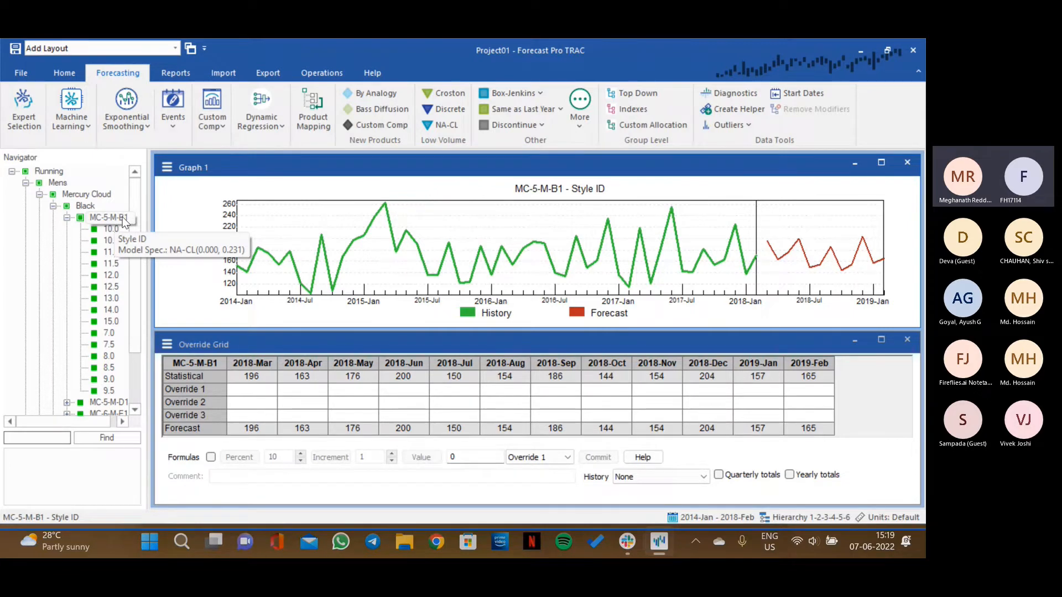
pyautogui.click(116, 220)
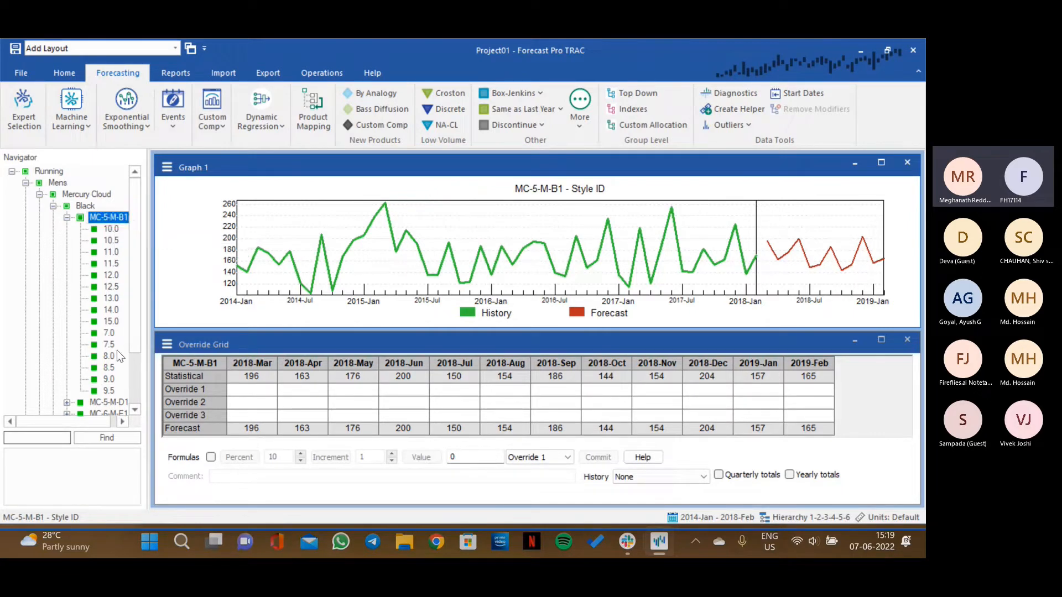
pyautogui.moveTo(118, 351)
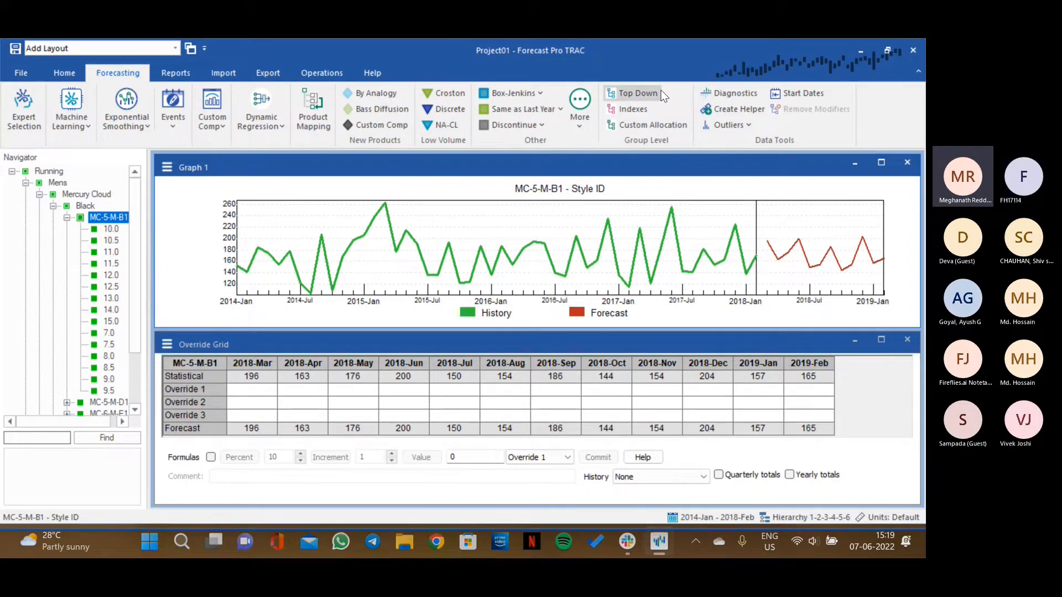
pyautogui.click(643, 125)
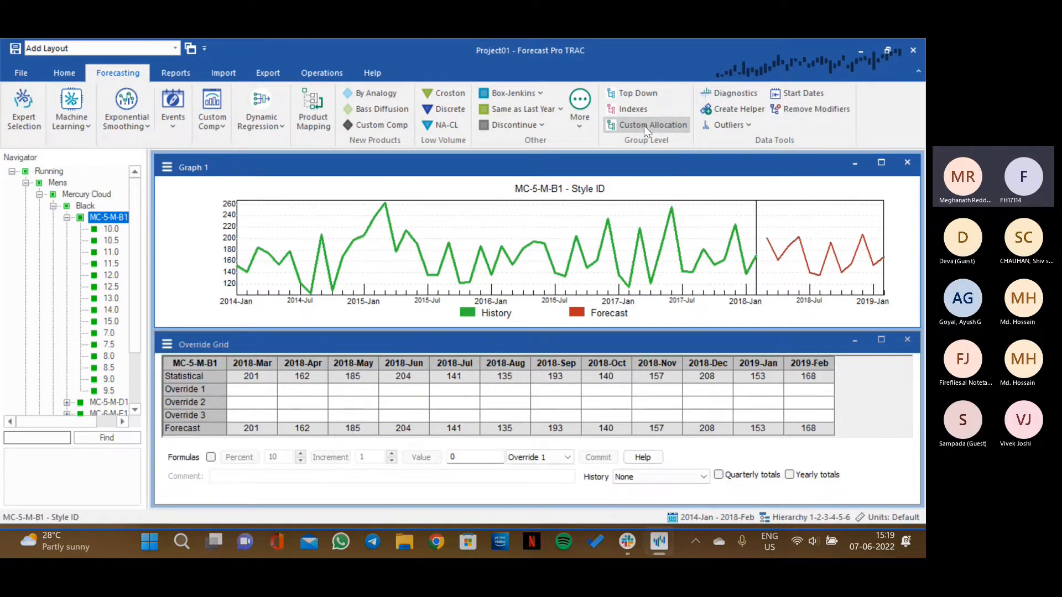
# Remove the modifiers from the MC-5-M-B1 style ID and view the forecast of size 7.0.
pyautogui.rightClick(114, 220)
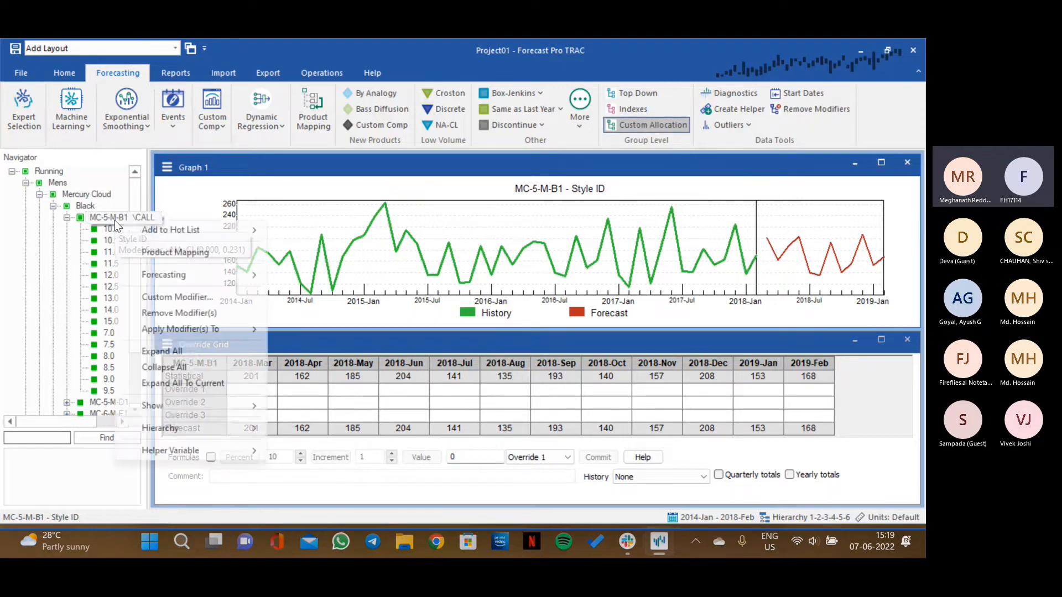
pyautogui.click(162, 316)
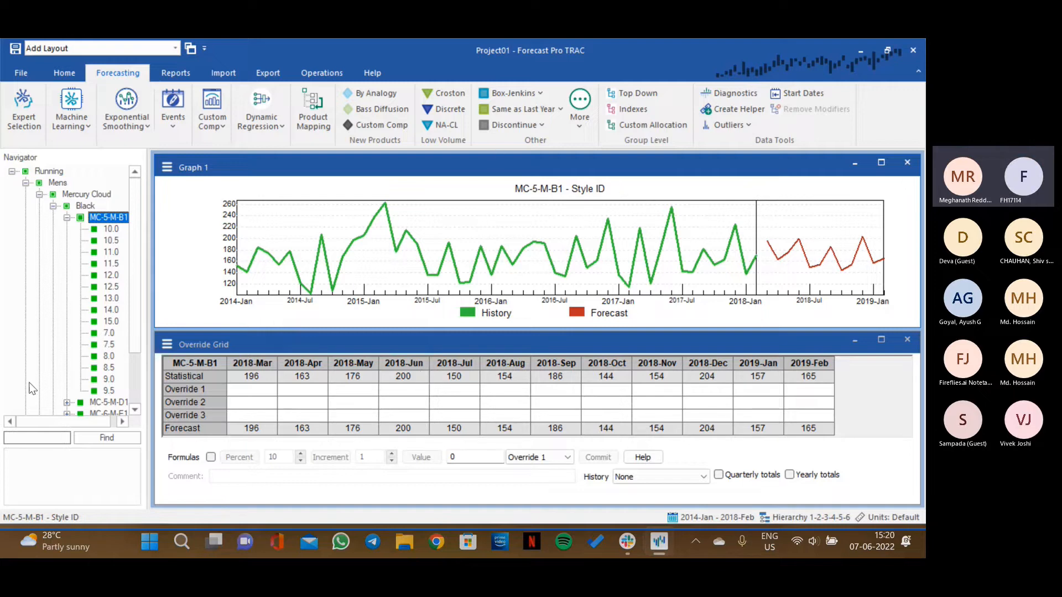
pyautogui.click(109, 333)
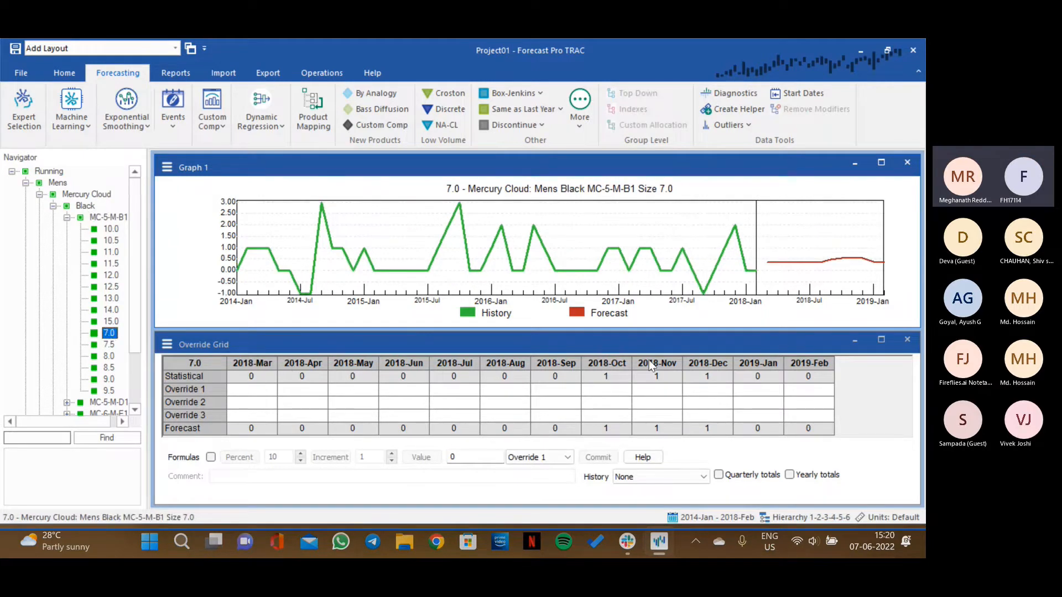
# Return to the MC-5-M-B1 style level and reapply Custom Allocation to it.
pyautogui.click(122, 221)
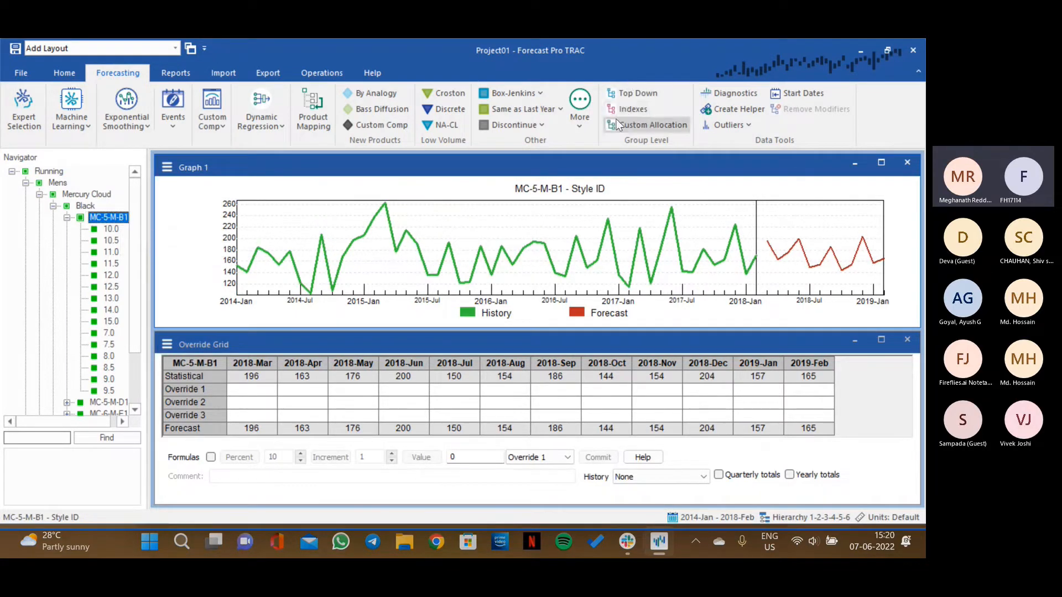
pyautogui.click(626, 123)
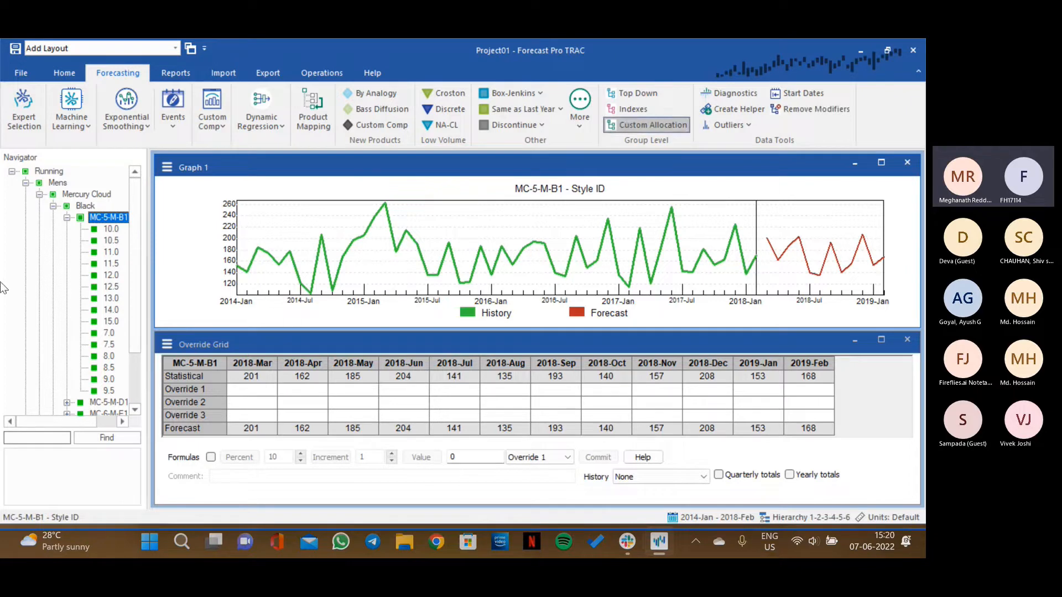
pyautogui.moveTo(106, 217)
# Review the allocated forecasts of sizes 7.0, 10.0 and 11.0 under MC-5-M-B1, and return to the style level.
pyautogui.click(109, 333)
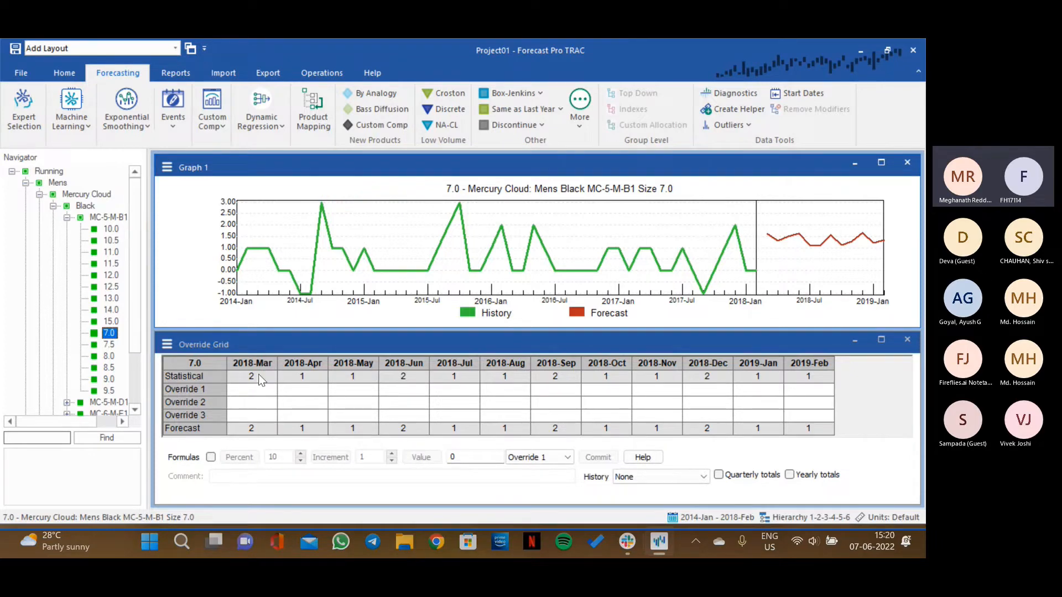
pyautogui.click(100, 227)
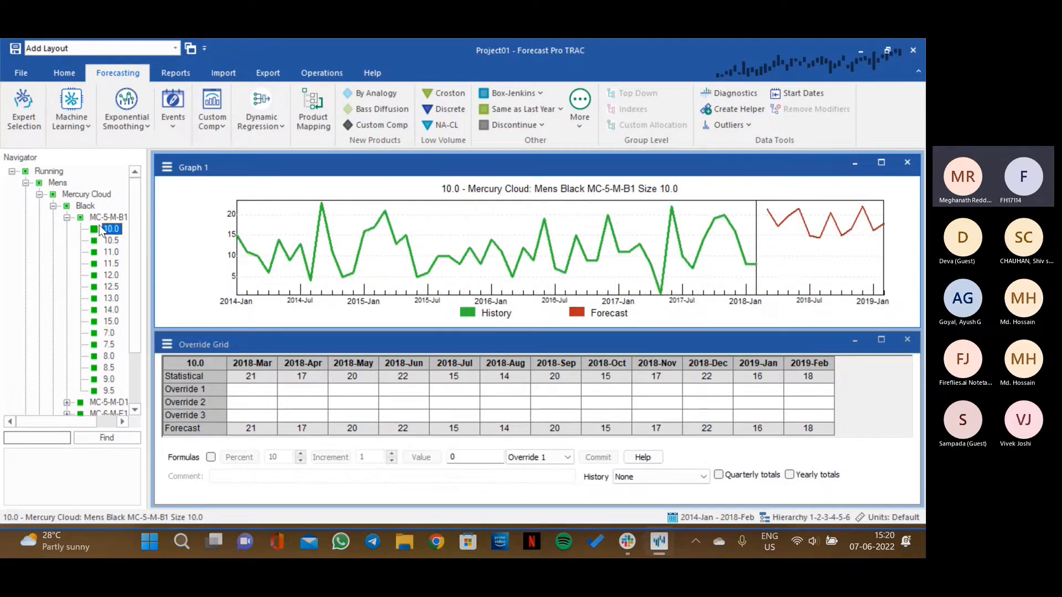
pyautogui.click(110, 252)
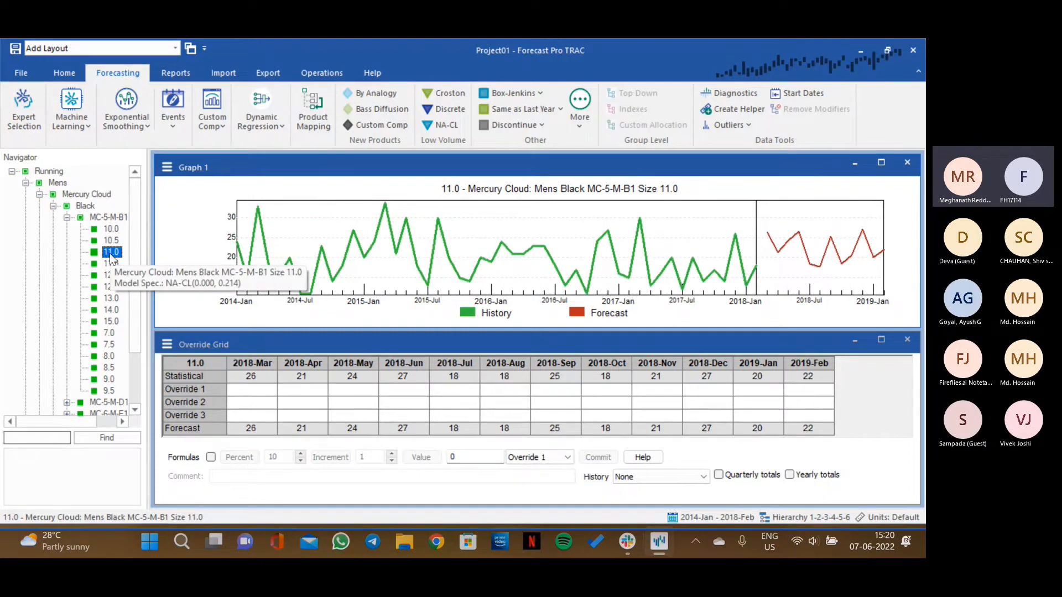
pyautogui.click(109, 218)
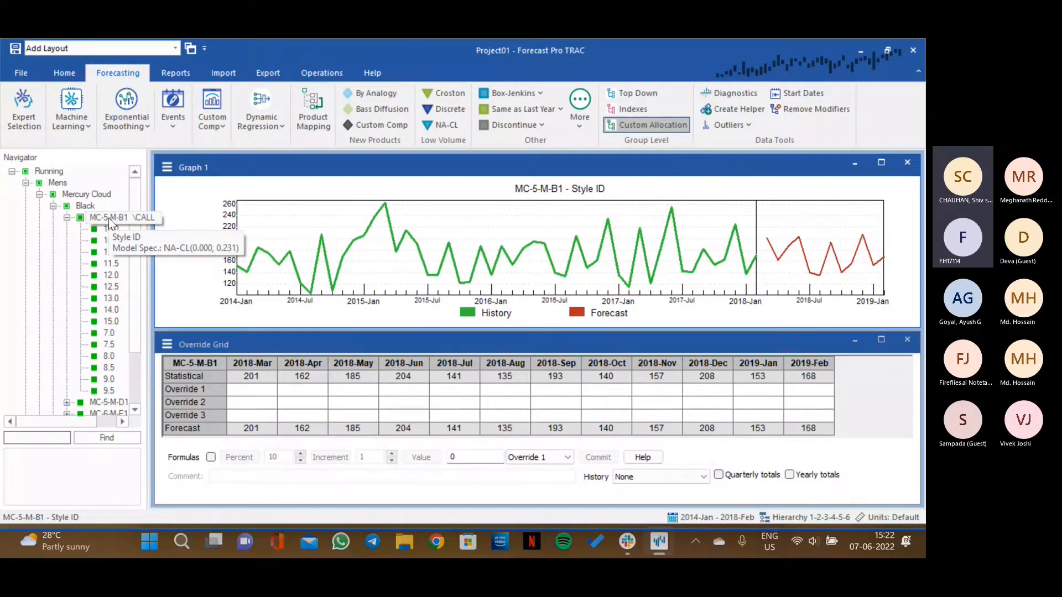
# Copy the Input folder path from the data manager's Excel definitions file selection dialog, and switch to File Explorer.
pyautogui.hotkey('alt', 'Tab')
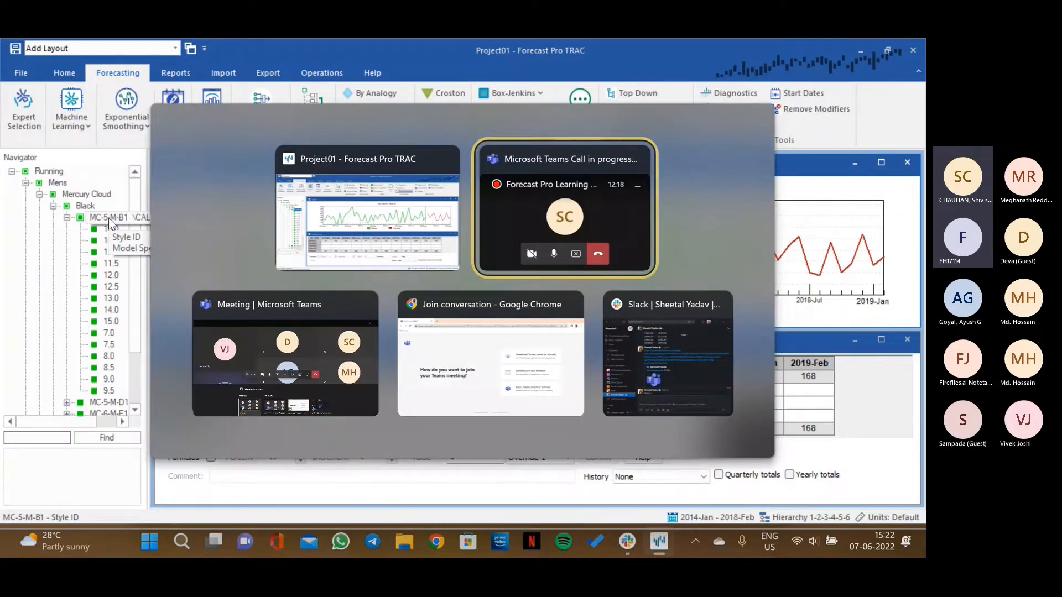
pyautogui.press('Escape')
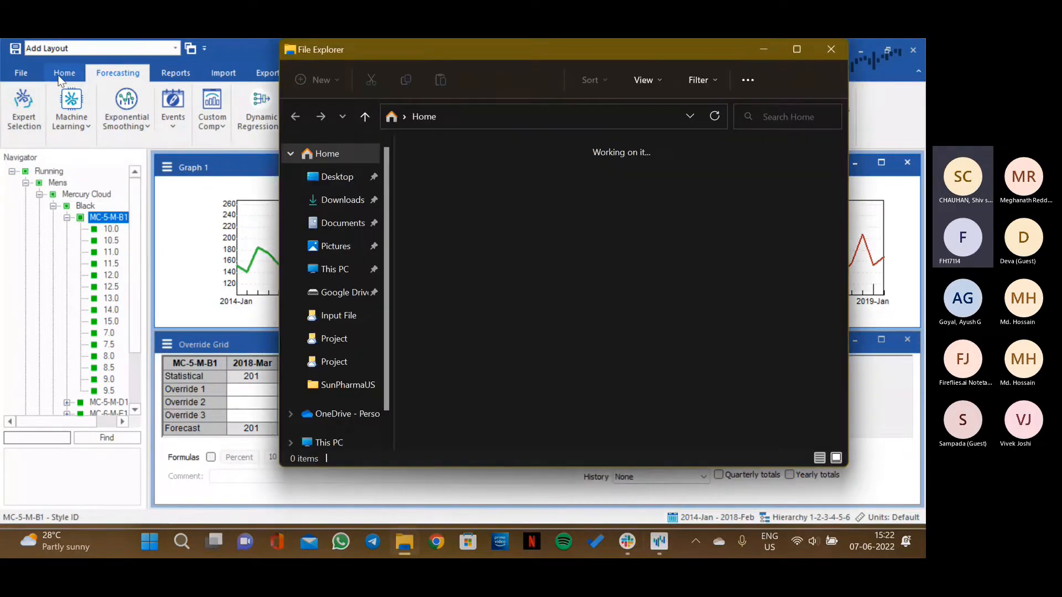
pyautogui.click(60, 79)
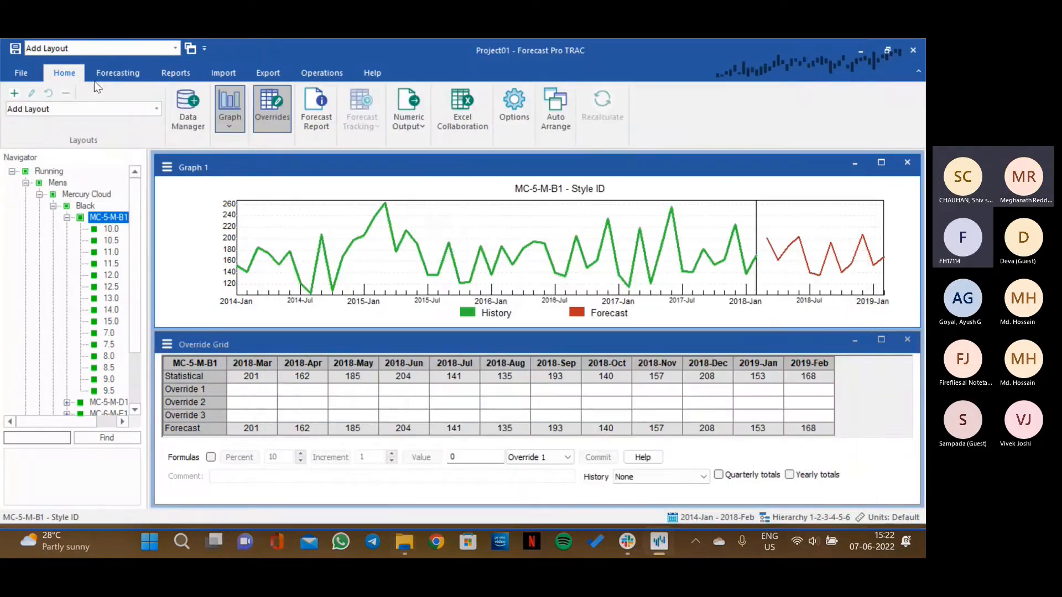
pyautogui.click(188, 113)
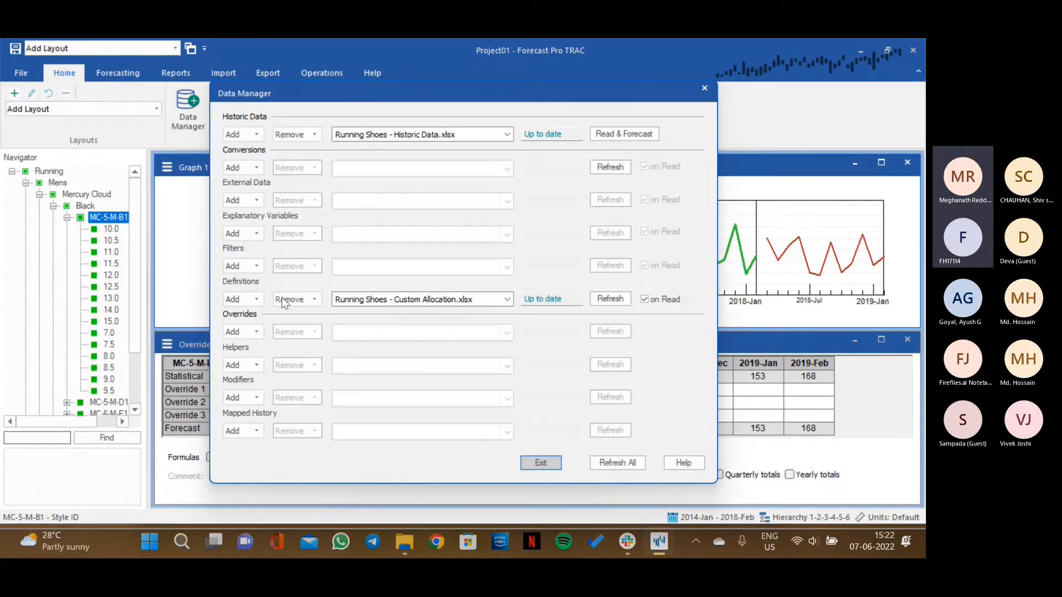
pyautogui.click(256, 300)
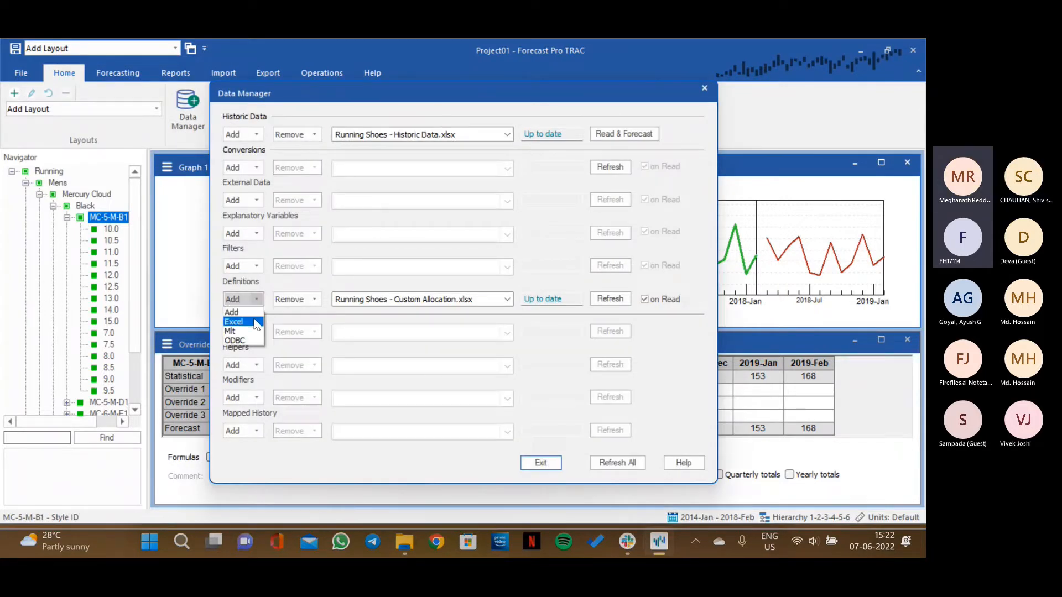
pyautogui.click(256, 322)
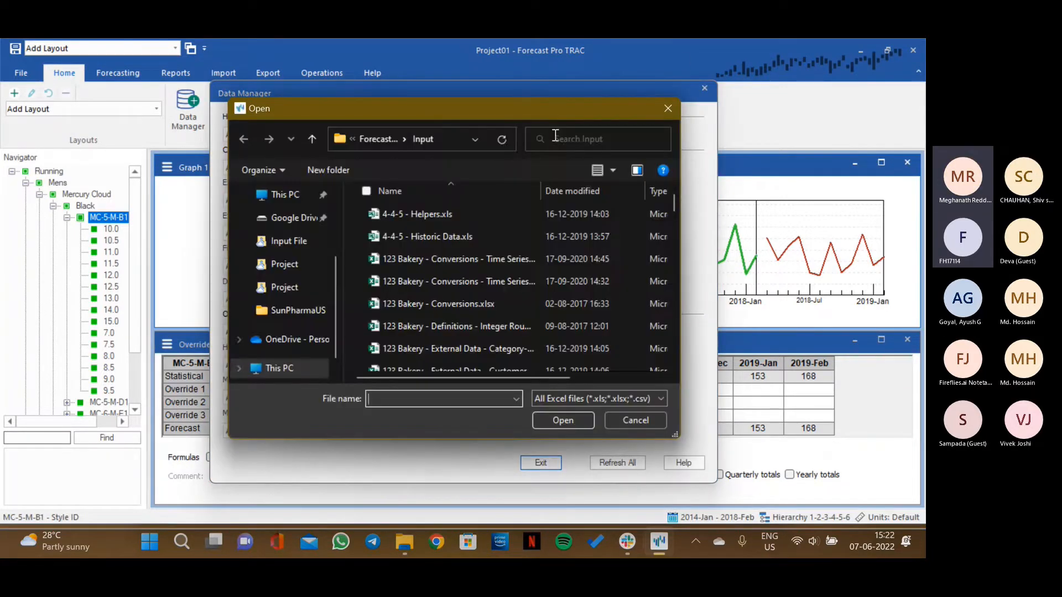
pyautogui.click(448, 138)
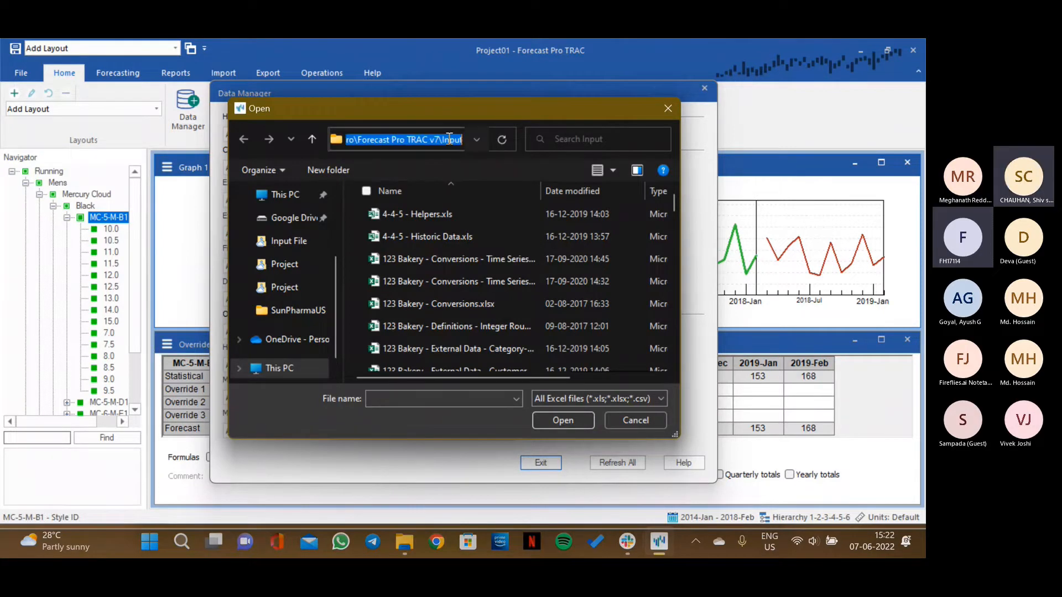
pyautogui.press('Escape')
pyautogui.hotkey('alt', 'Tab')
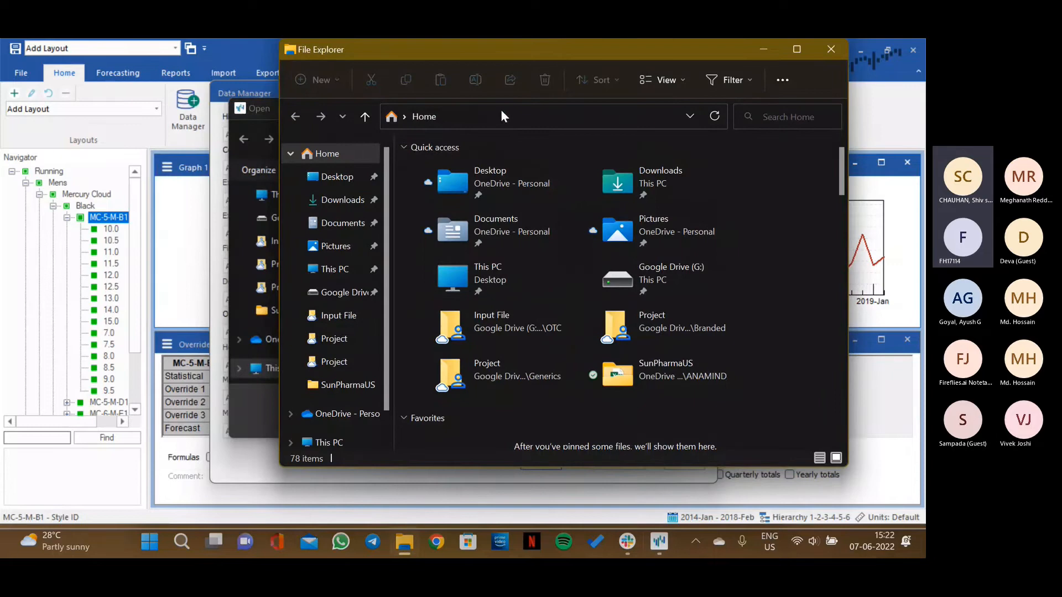
# Go to C:\Users\Public\Documents\Forecast Pro\Forecast Pro TRAC v7\Input and open Running Shoes - Custom Allocation.xlsx in Excel.
pyautogui.click(500, 116)
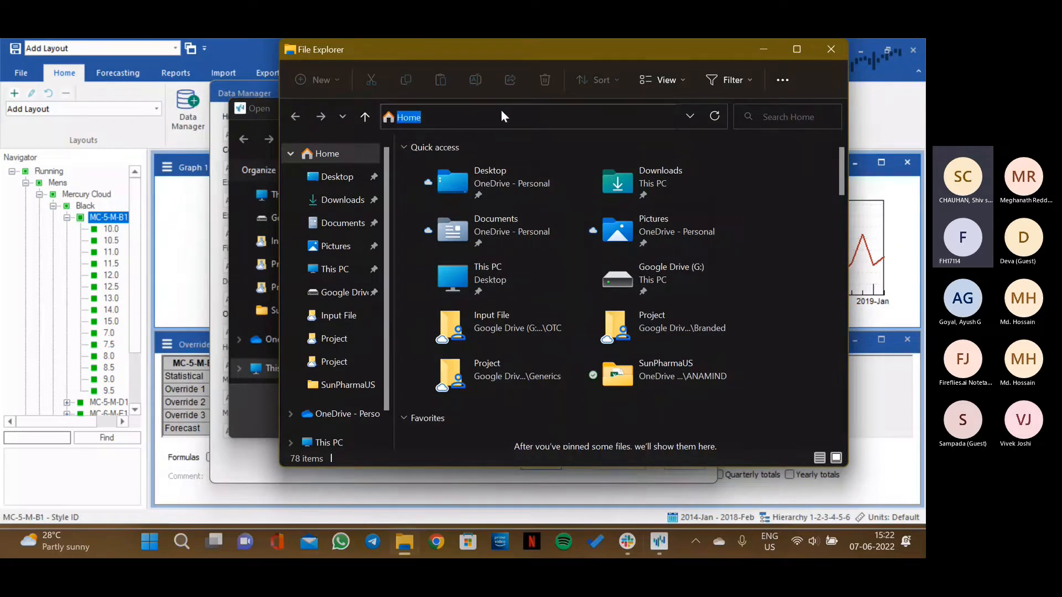
pyautogui.write('C:\\Users\\Public\\Documents\\Forecast Pro\\Forecast Pro TRAC v7\\Input')
pyautogui.hotkey('ctrl', 'a')
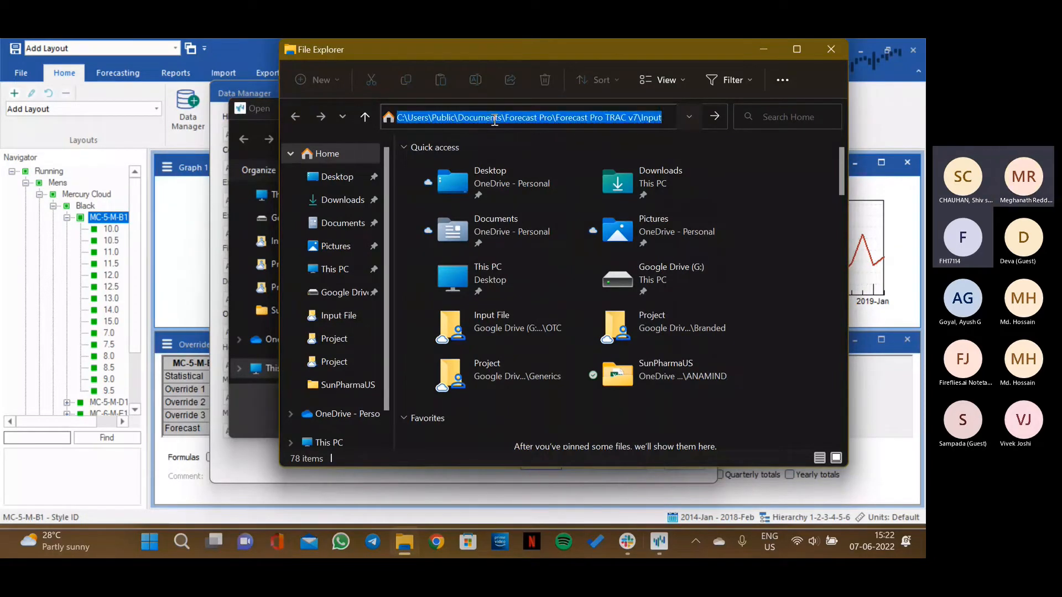
pyautogui.press('Return')
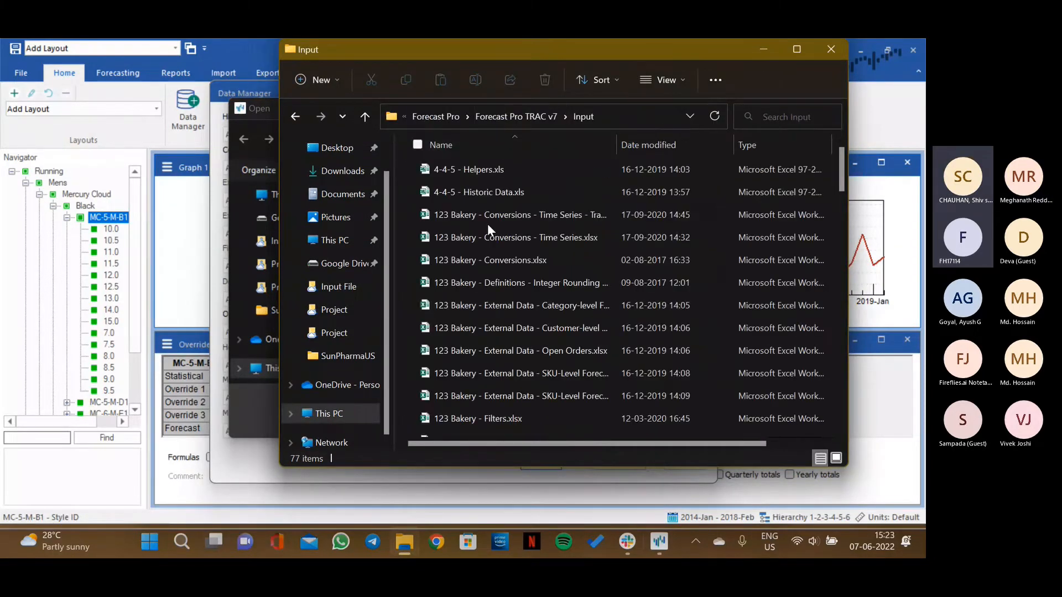
pyautogui.scroll(-1, 592, 424)
pyautogui.scroll(-18, 591, 424)
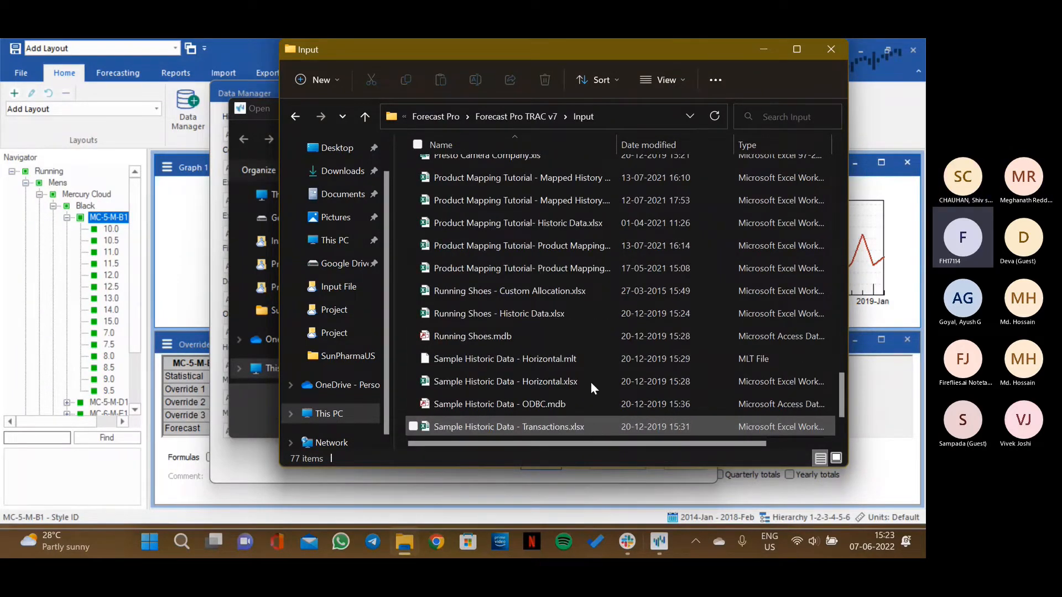
pyautogui.doubleClick(532, 294)
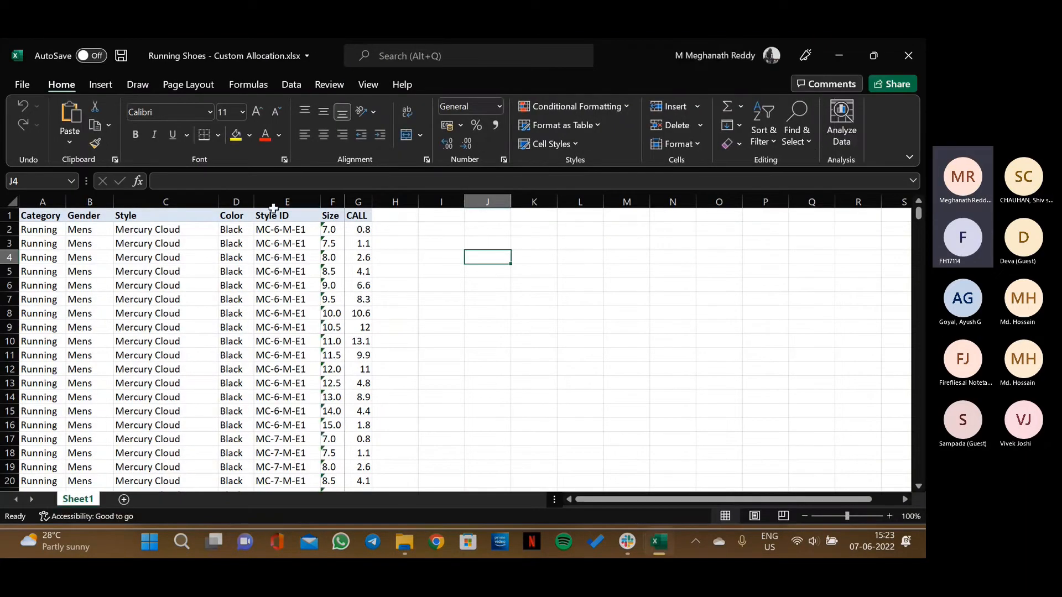
# Examine the hierarchy columns A to F, the CALL allocation values G2:G13 and the CALL header in G1.
pyautogui.click(273, 203)
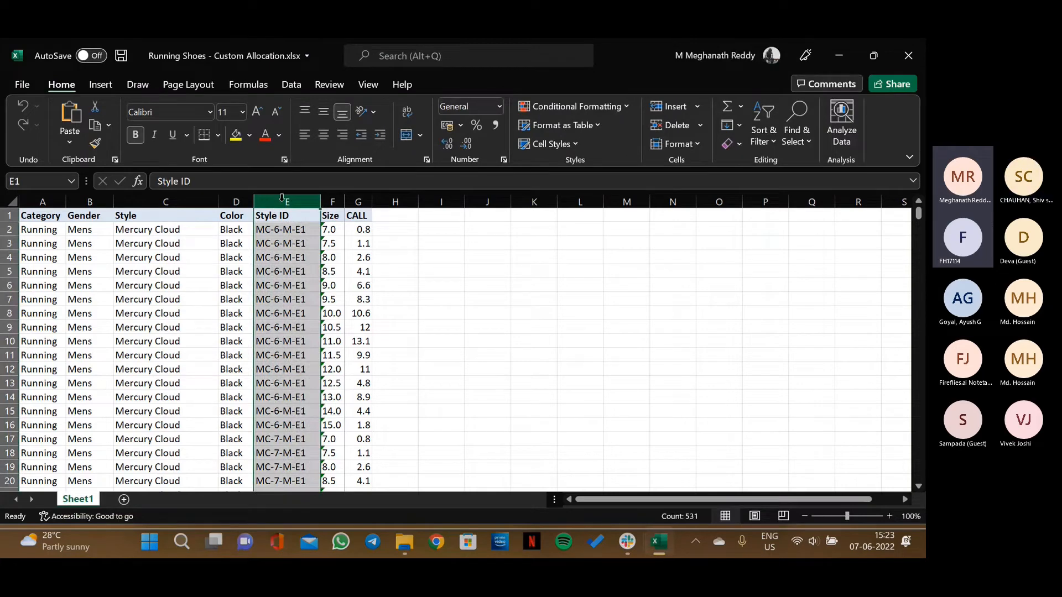
pyautogui.click(328, 202)
pyautogui.moveTo(327, 202); pyautogui.dragTo(7, 200)
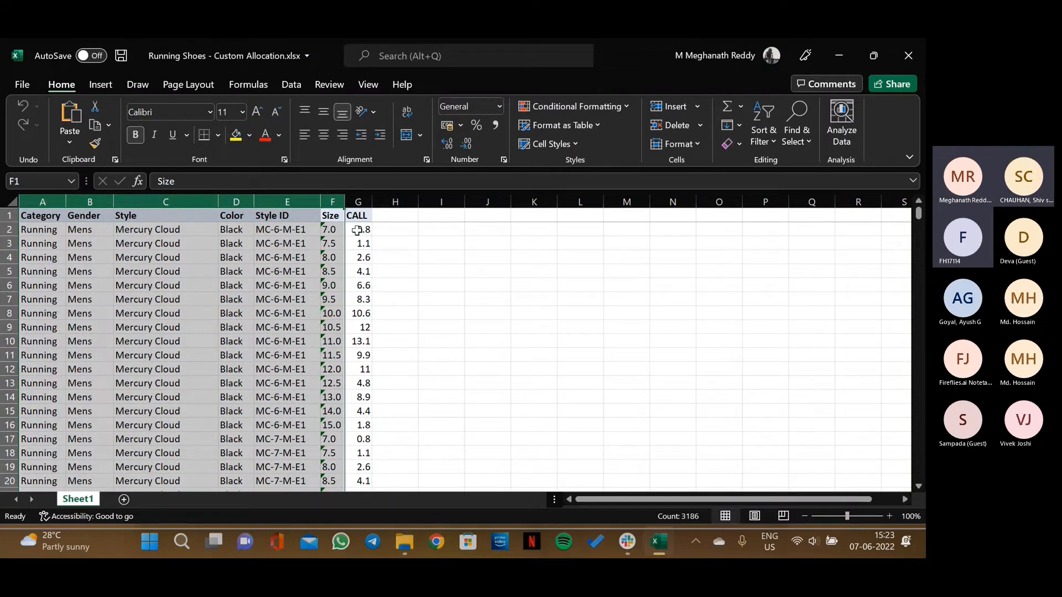
pyautogui.click(353, 202)
pyautogui.click(357, 216)
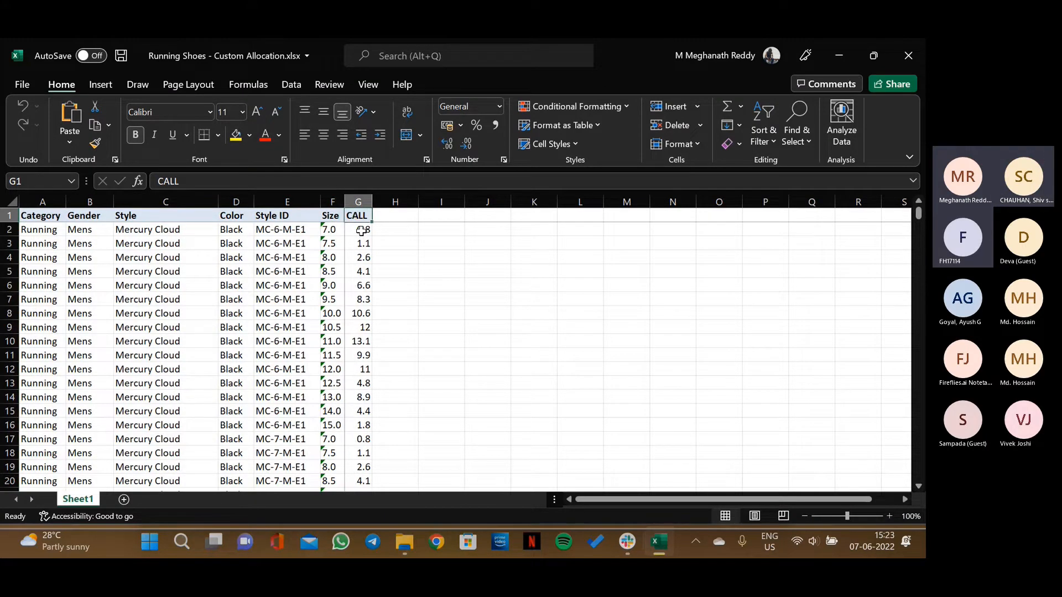
pyautogui.moveTo(361, 230); pyautogui.dragTo(366, 384)
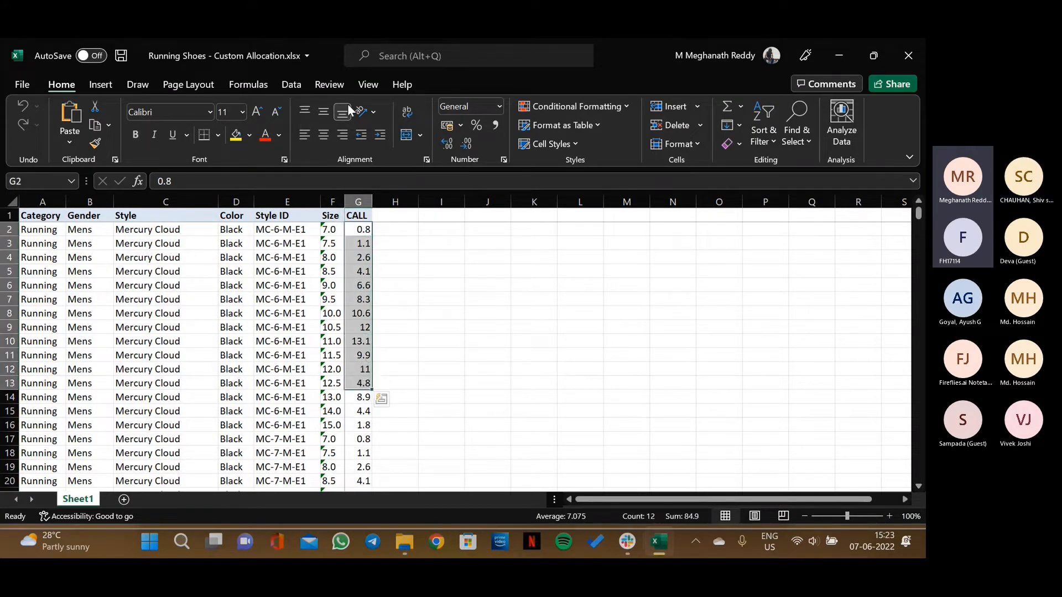
pyautogui.click(356, 216)
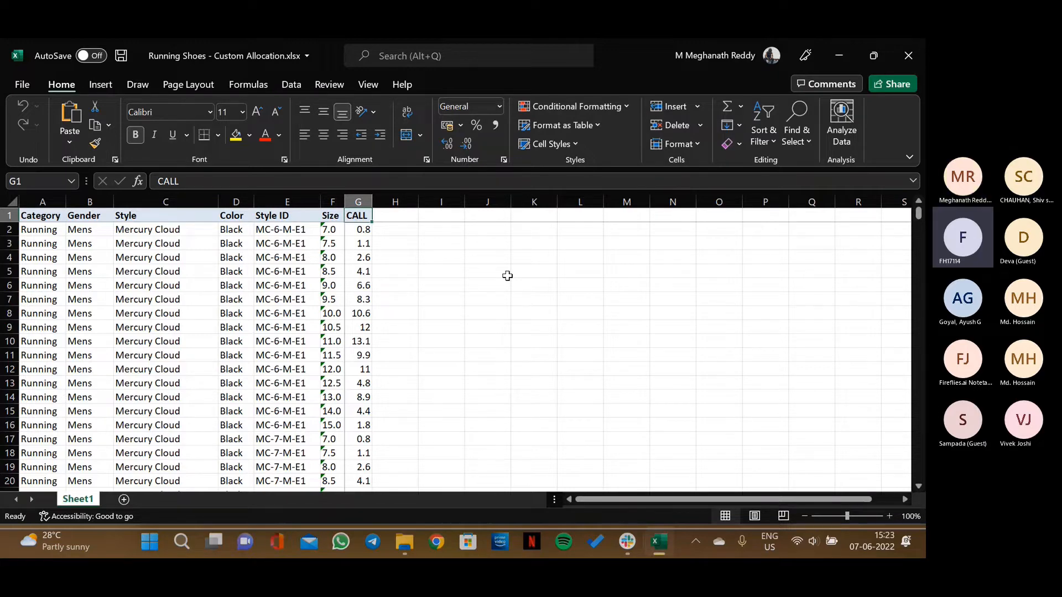
# Fill the Color cells D2:D11 of the first Mercury Cloud rows with NULL.
pyautogui.press('Down')
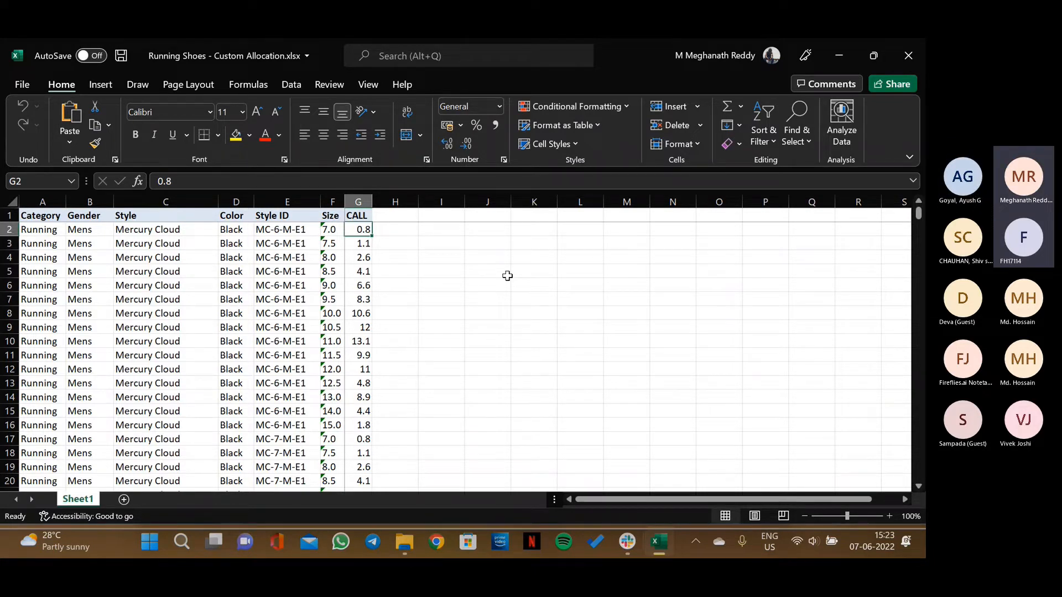
pyautogui.press('Left')
pyautogui.press('Left')
pyautogui.press('Left')
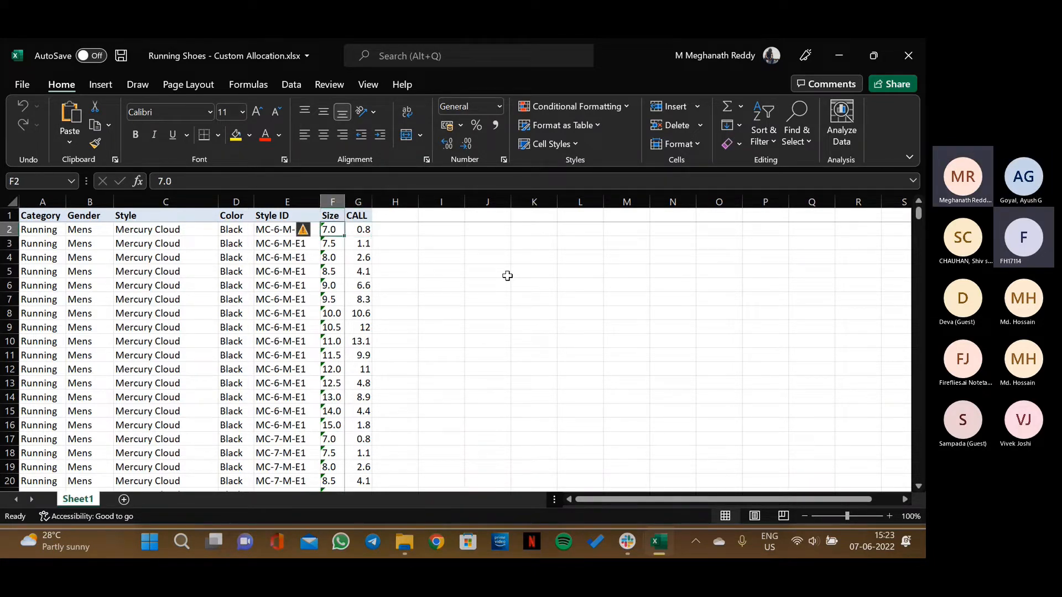
pyautogui.press('Left')
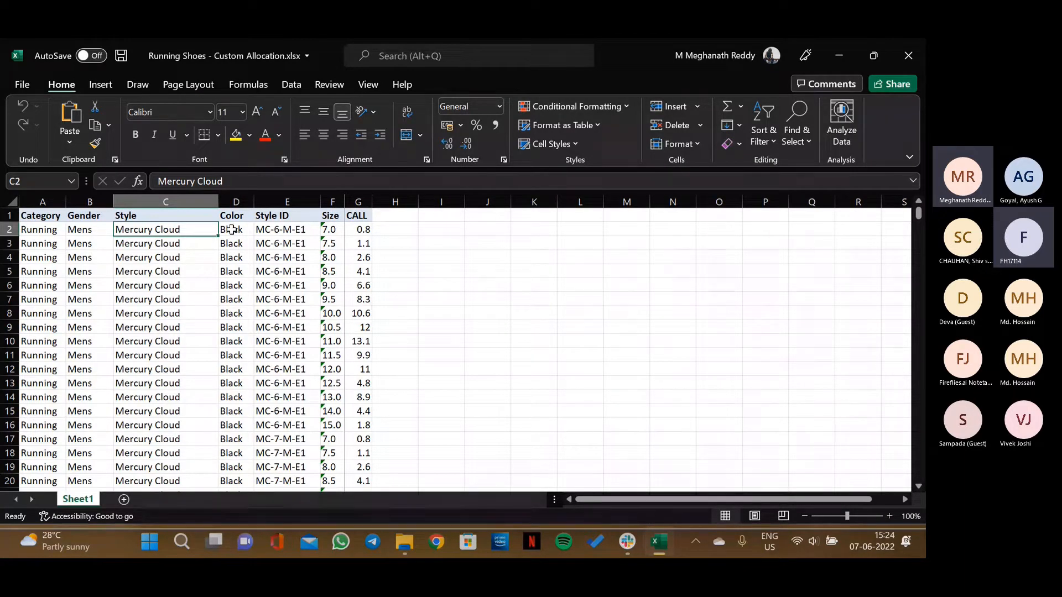
pyautogui.moveTo(231, 229); pyautogui.dragTo(237, 350)
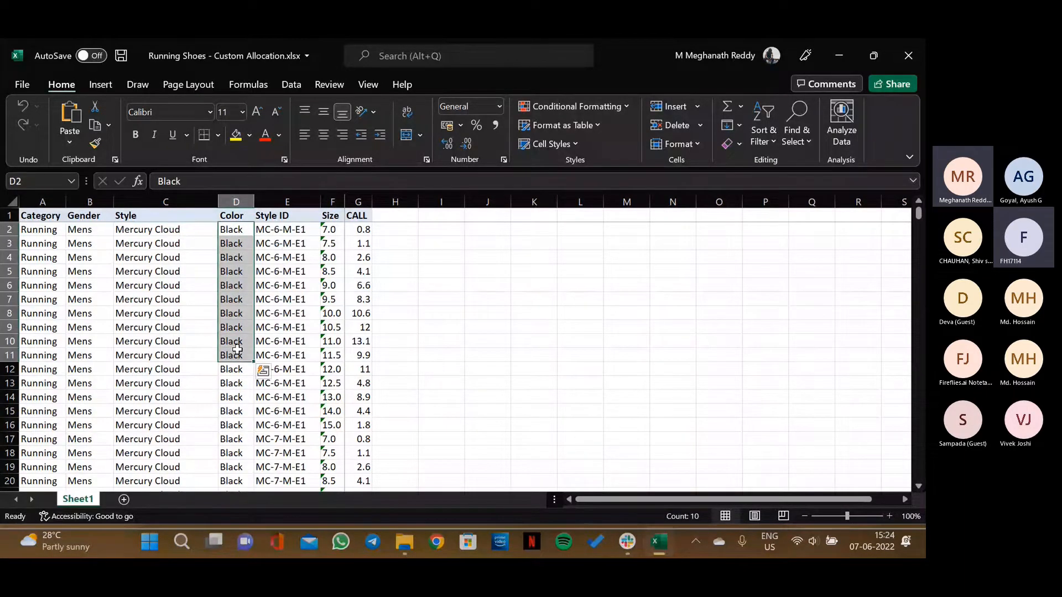
pyautogui.write('NULL')
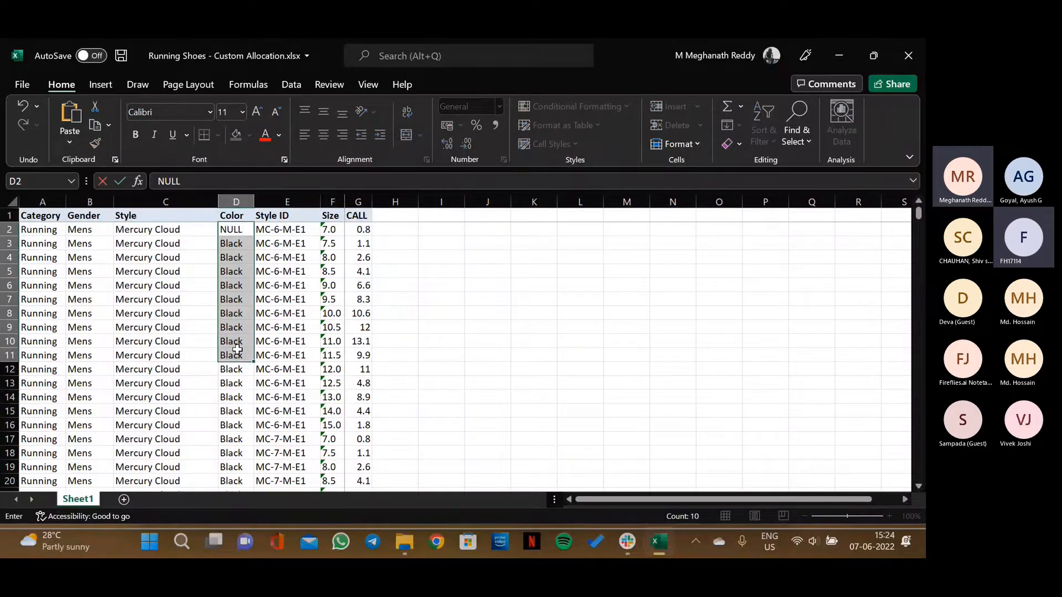
pyautogui.hotkey('ctrl', 'Return')
# Fill the Style ID and Size cells E2:F11 with NULL.
pyautogui.press('Right')
pyautogui.hotkey('shift', 'Down')
pyautogui.hotkey('shift', 'Down')
pyautogui.hotkey('shift', 'Down')
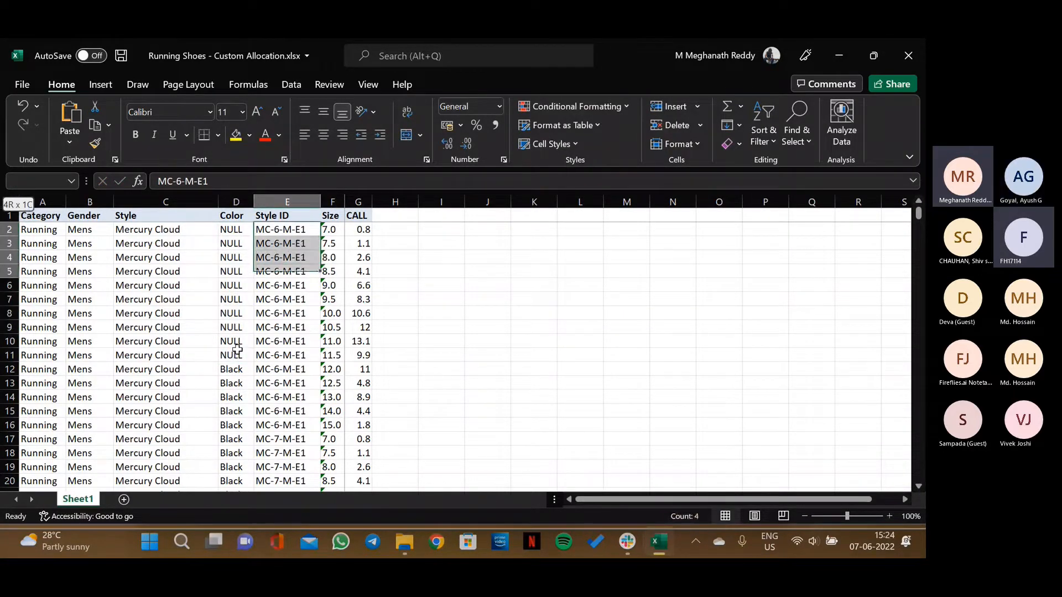
pyautogui.hotkey('shift', 'Down')
pyautogui.hotkey('shift', 'Down')
pyautogui.hotkey('shift', 'Down')
pyautogui.hotkey('shift', 'Down')
pyautogui.hotkey('shift', 'Down')
pyautogui.hotkey('shift', 'Down')
pyautogui.hotkey('shift', 'Right')
pyautogui.write('NULL')
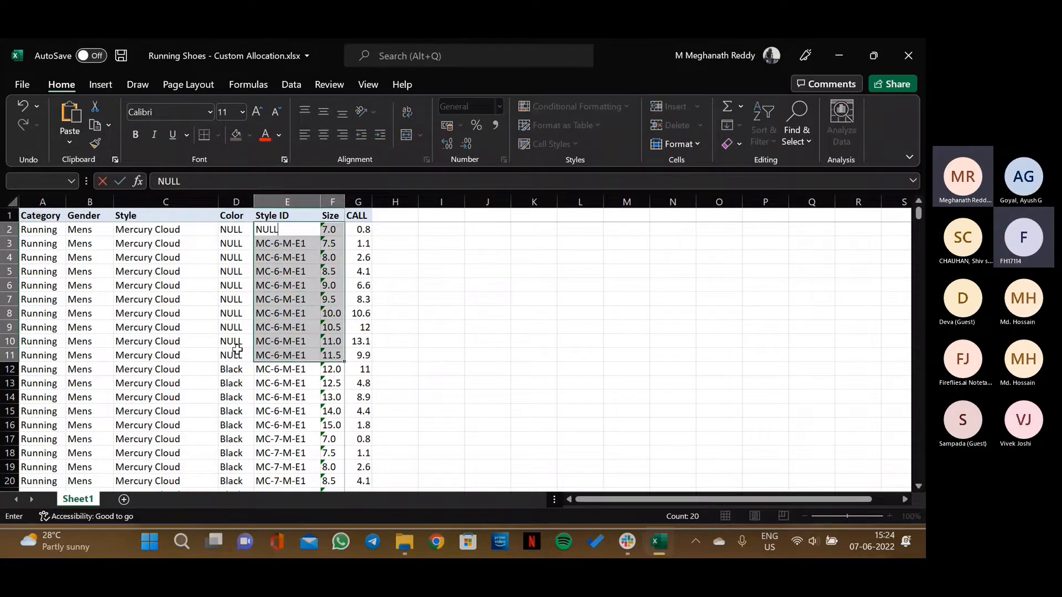
pyautogui.hotkey('ctrl', 'Return')
pyautogui.press('Right')
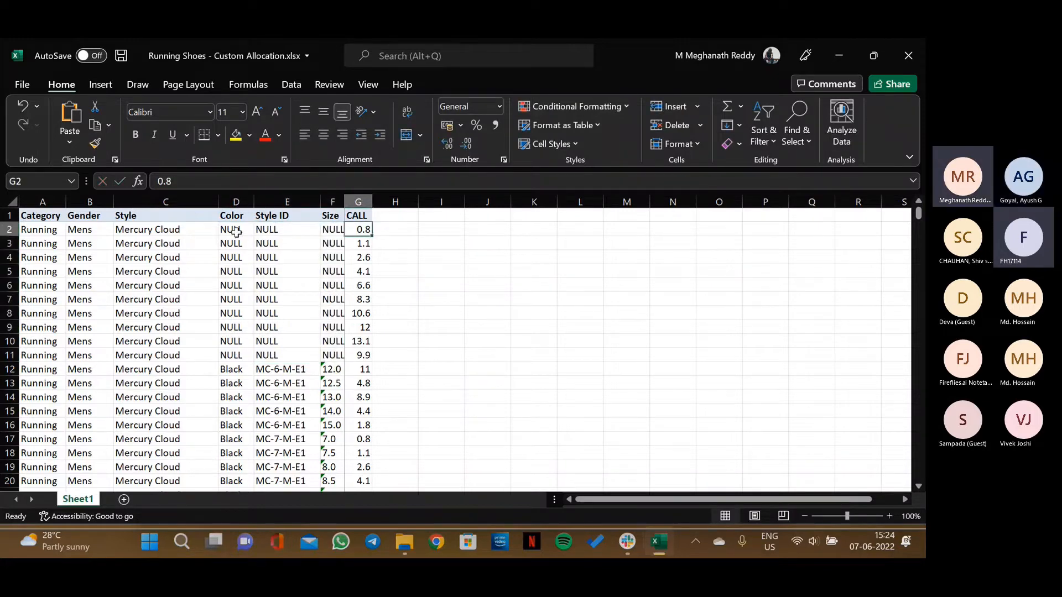
# Close Running Shoes - Custom Allocation.xlsx without saving the changes.
pyautogui.click(175, 232)
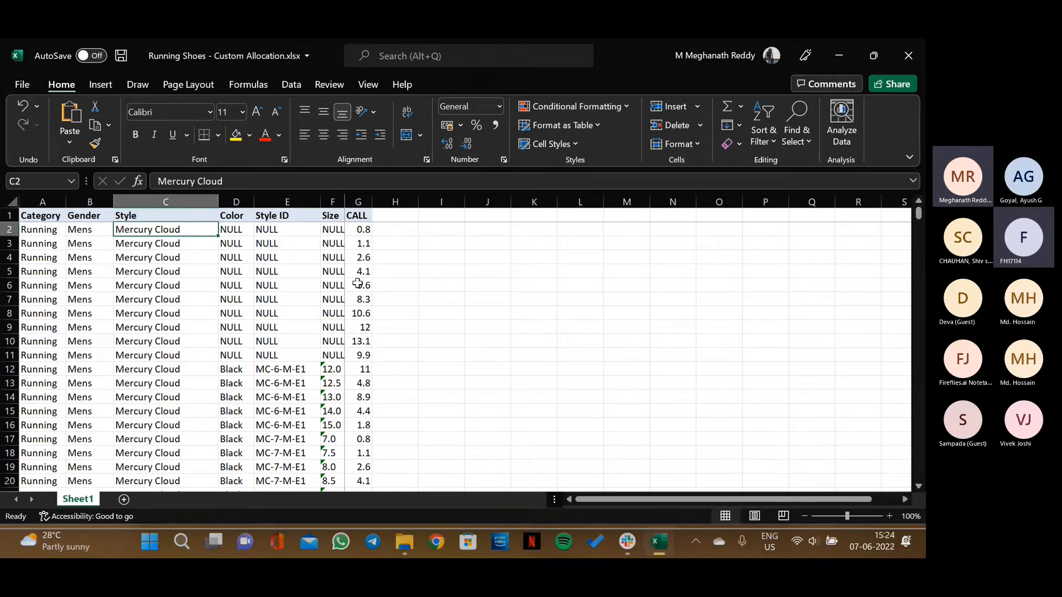
pyautogui.click(919, 51)
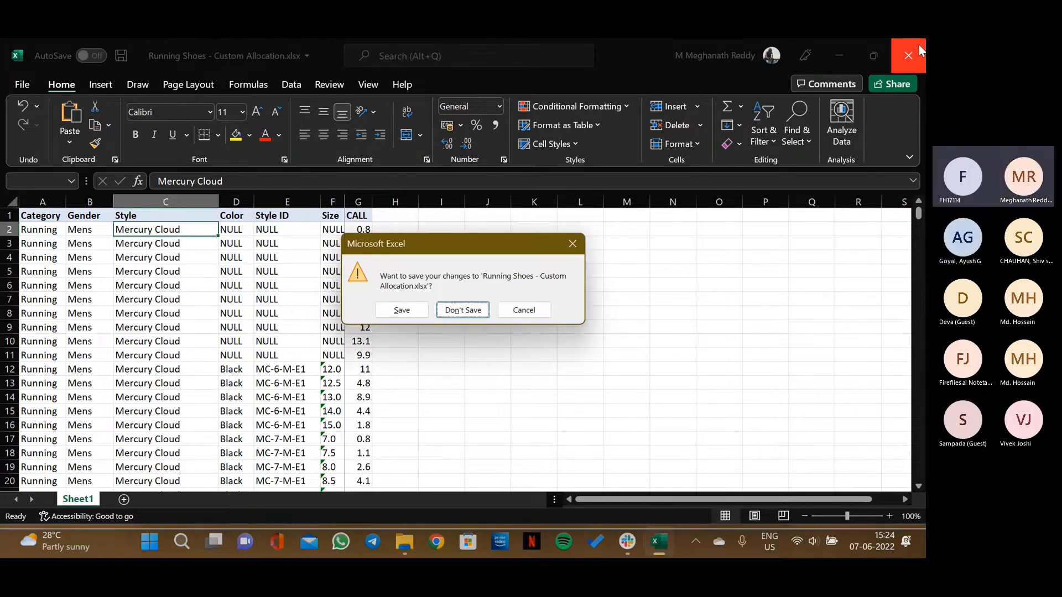
pyautogui.press('Return')
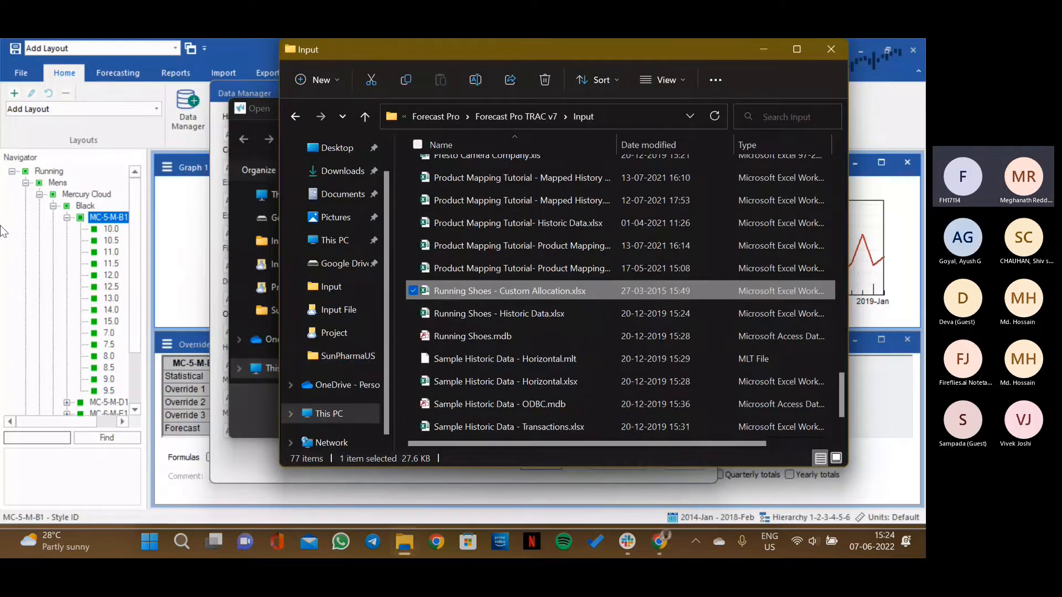
# Switch to Forecast Pro TRAC, cancel the definitions file selection and close the data manager.
pyautogui.click(2, 231)
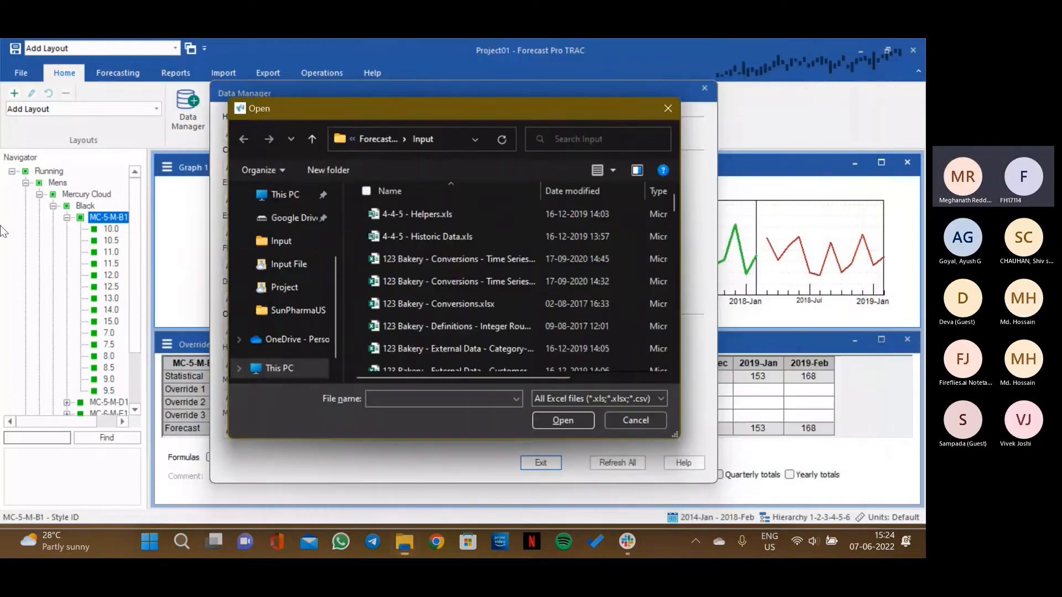
pyautogui.click(635, 421)
pyautogui.click(705, 88)
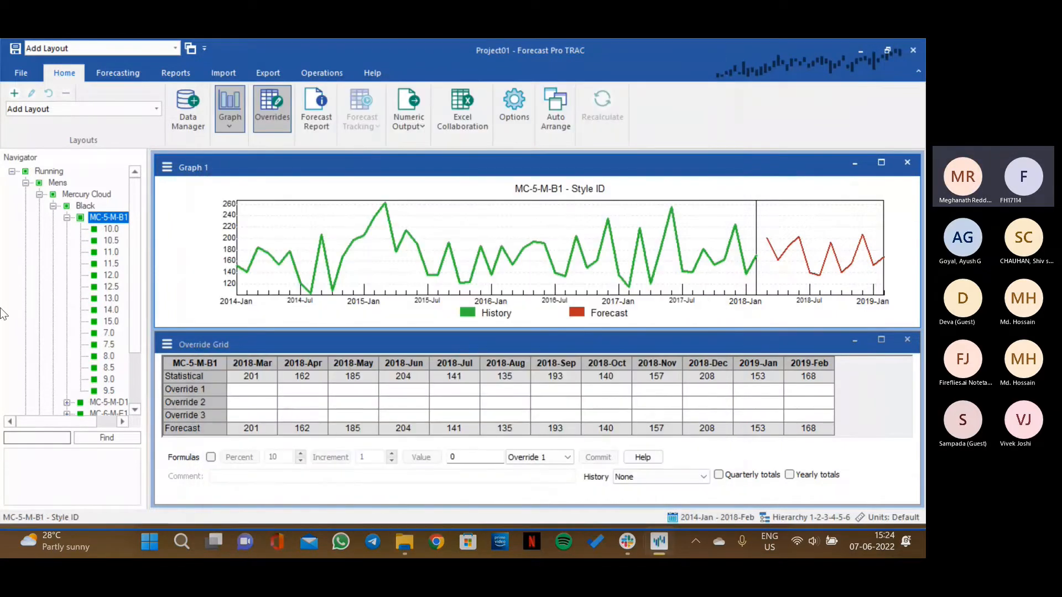
# Apply Custom Allocation to style MC-5-M-B1 and view the allocated forecast of its size 11.0.
pyautogui.click(123, 70)
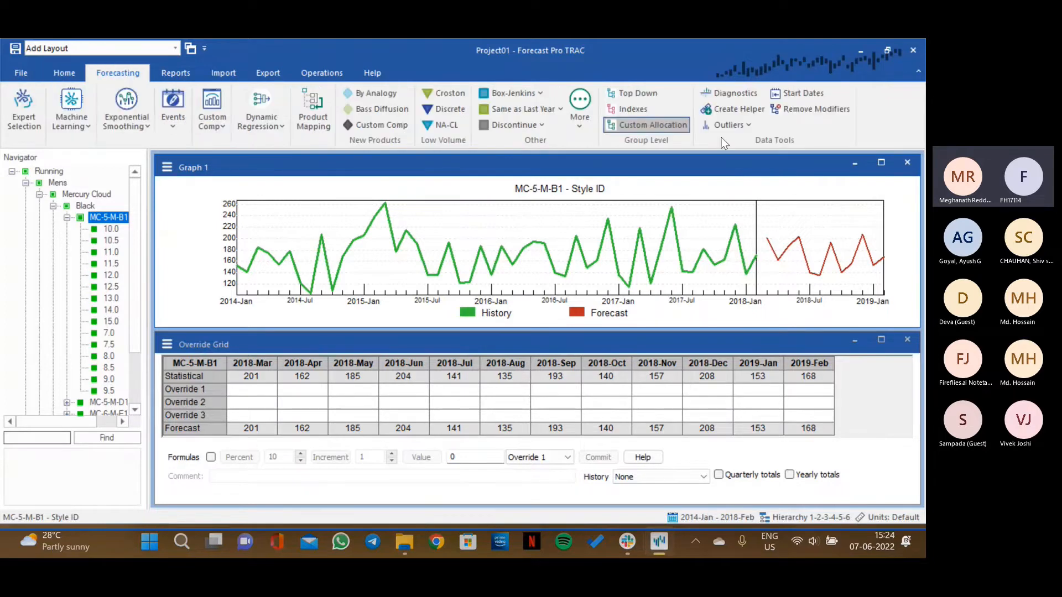
pyautogui.click(646, 127)
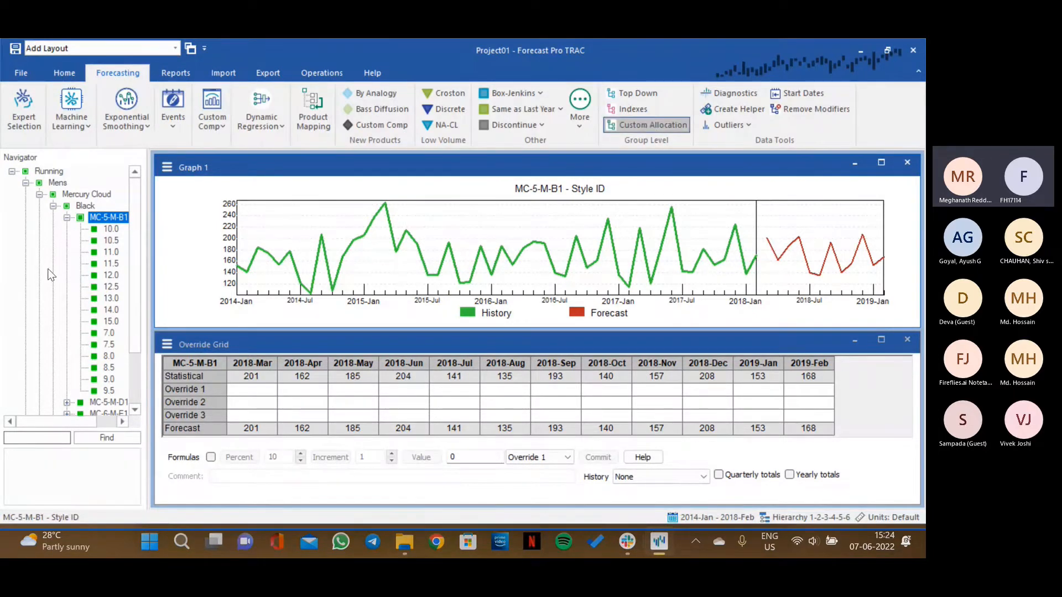
pyautogui.click(99, 252)
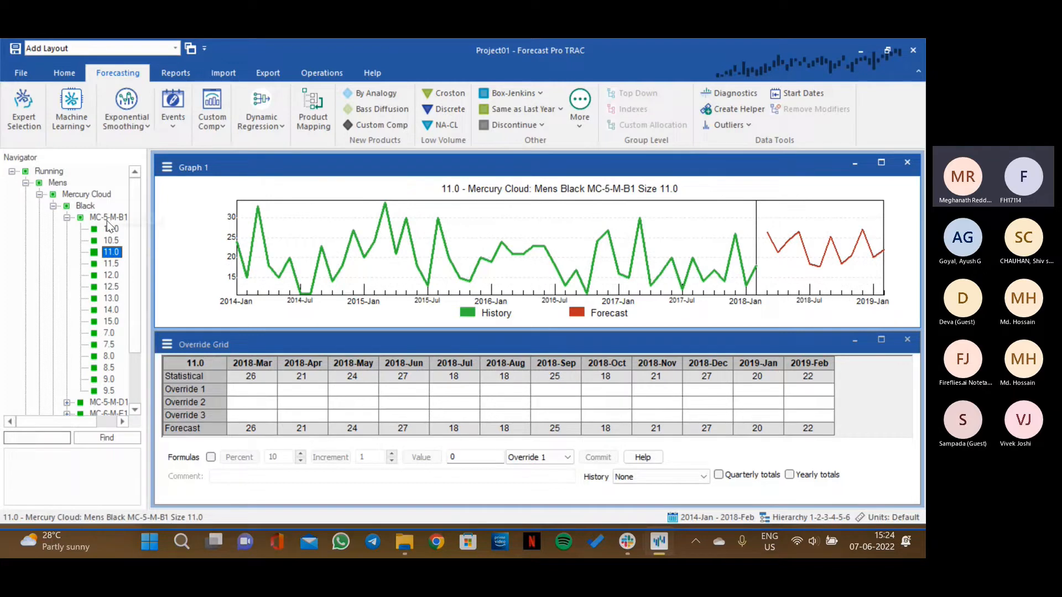
# Collapse MC-5-M-B1, compare it with Black and MC-5-M-D1, and widen the Navigator to show its full CALL modifier.
pyautogui.click(67, 218)
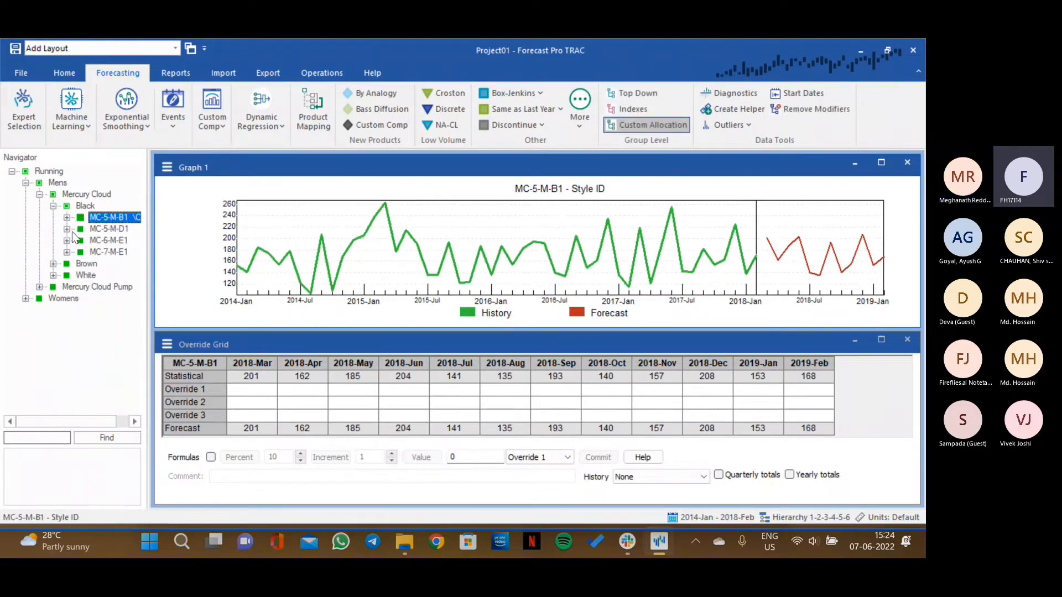
pyautogui.click(84, 207)
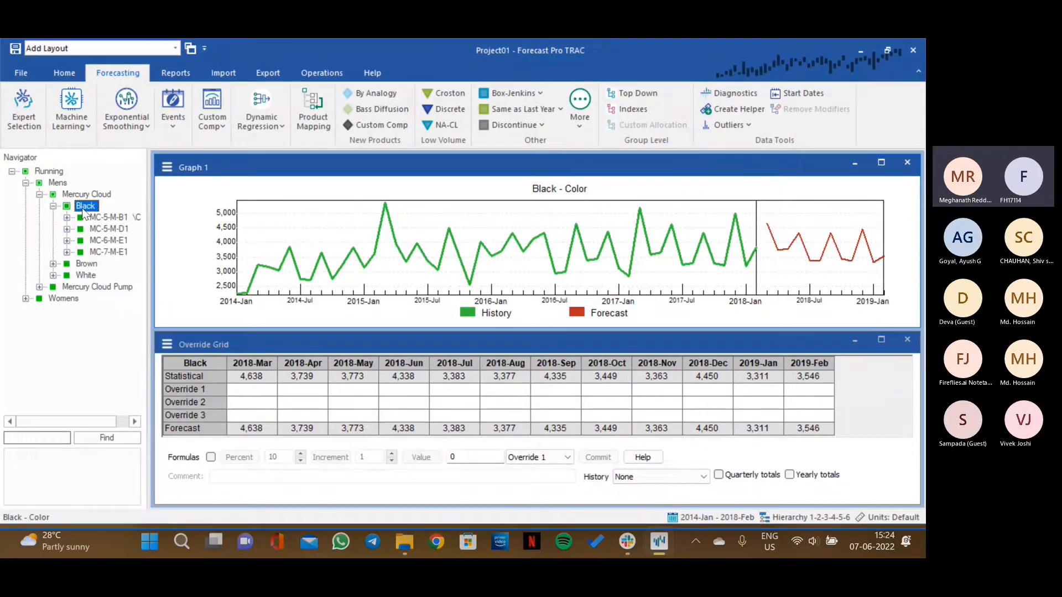
pyautogui.moveTo(82, 209)
pyautogui.click(90, 231)
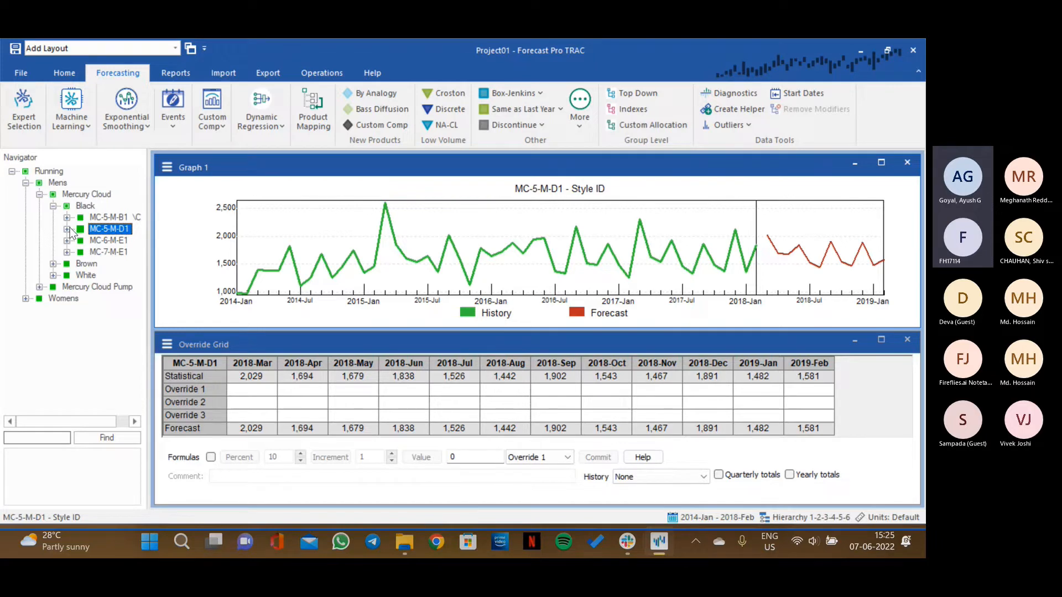
pyautogui.moveTo(147, 228); pyautogui.dragTo(180, 224)
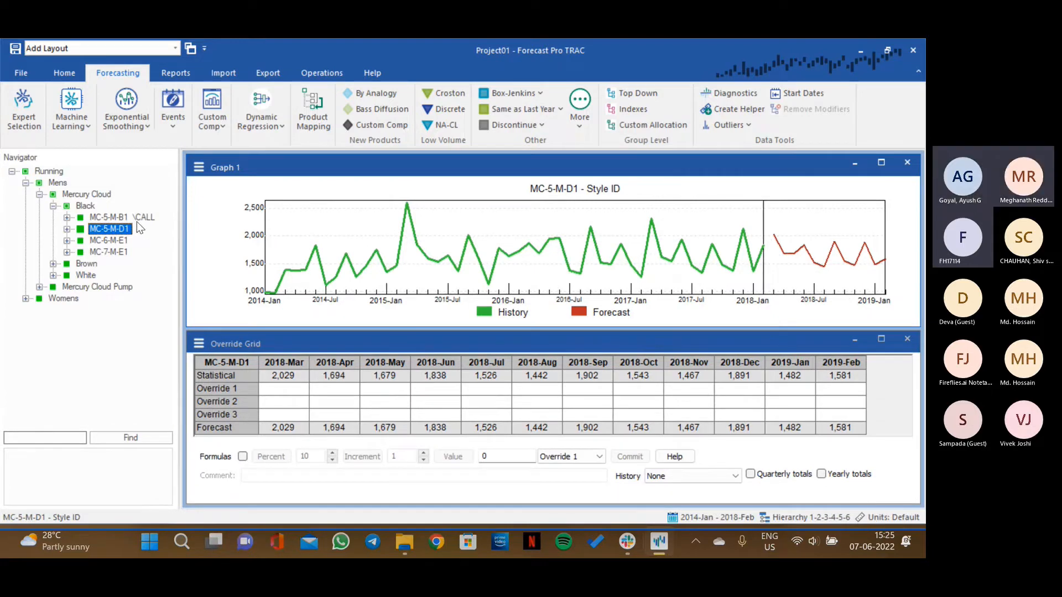
pyautogui.click(136, 220)
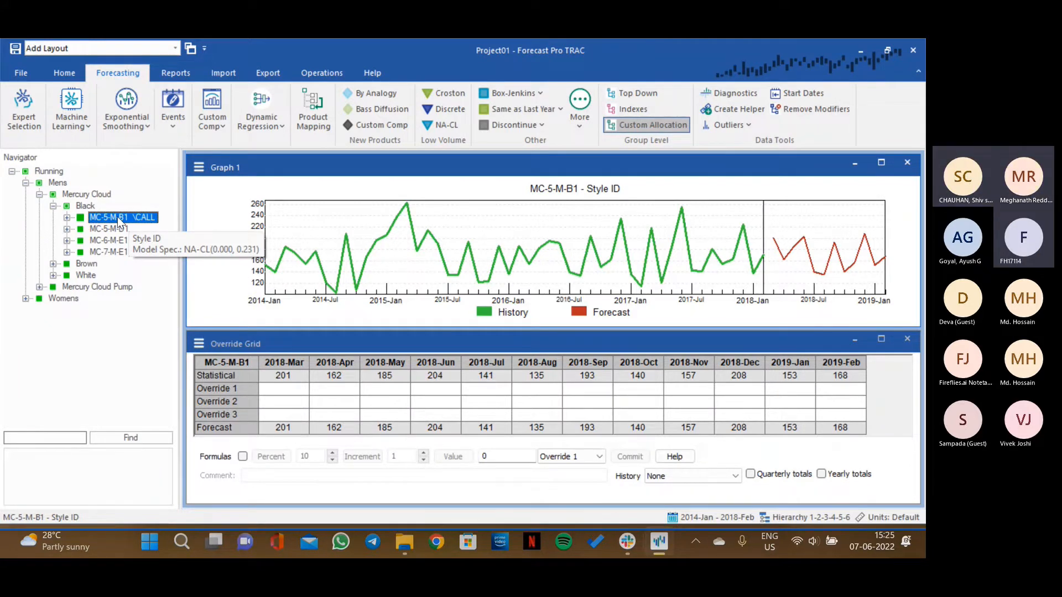
# Reopen Running Shoes - Custom Allocation.xlsx from File Explorer in Excel and add filters to the header row.
pyautogui.hotkey('alt', 'Tab')
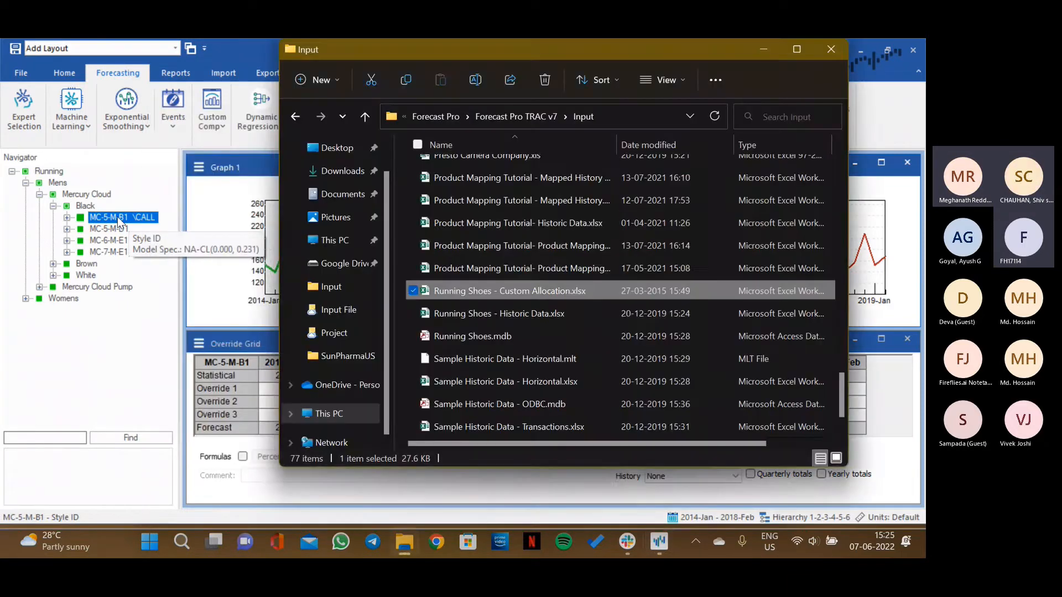
pyautogui.press('Return')
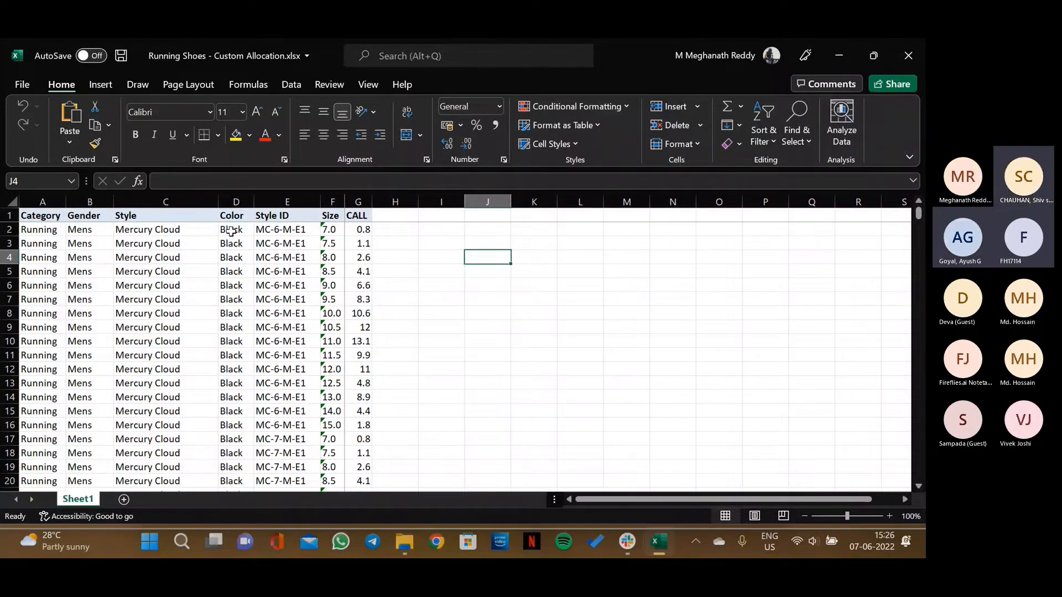
pyautogui.click(232, 231)
pyautogui.press('Up')
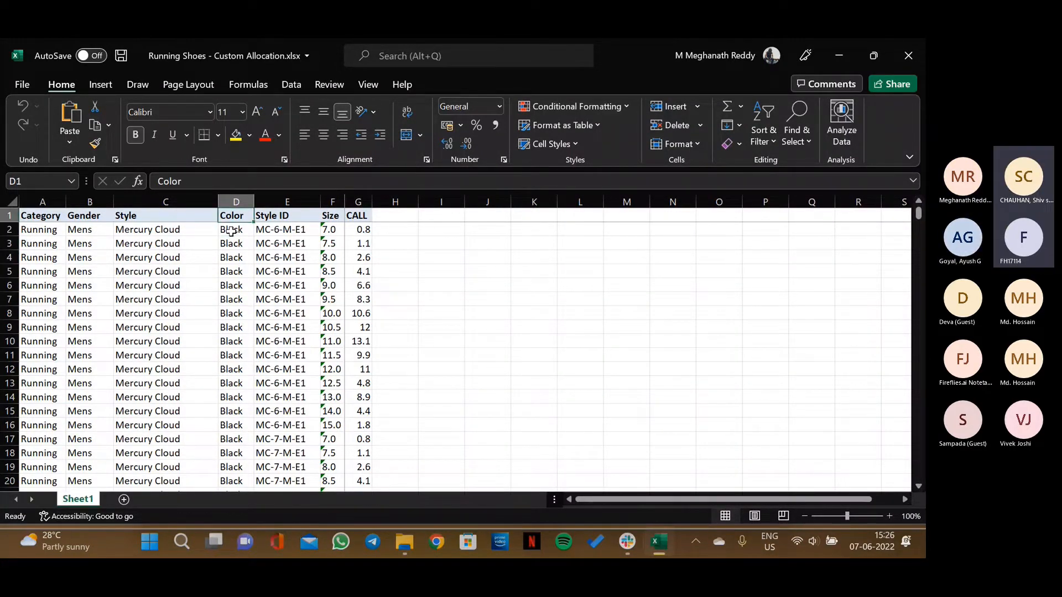
pyautogui.hotkey('ctrl', 'shift', 'l')
# Filter the Style column to show only Mercury Cloud rows.
pyautogui.hotkey('alt', 'Down')
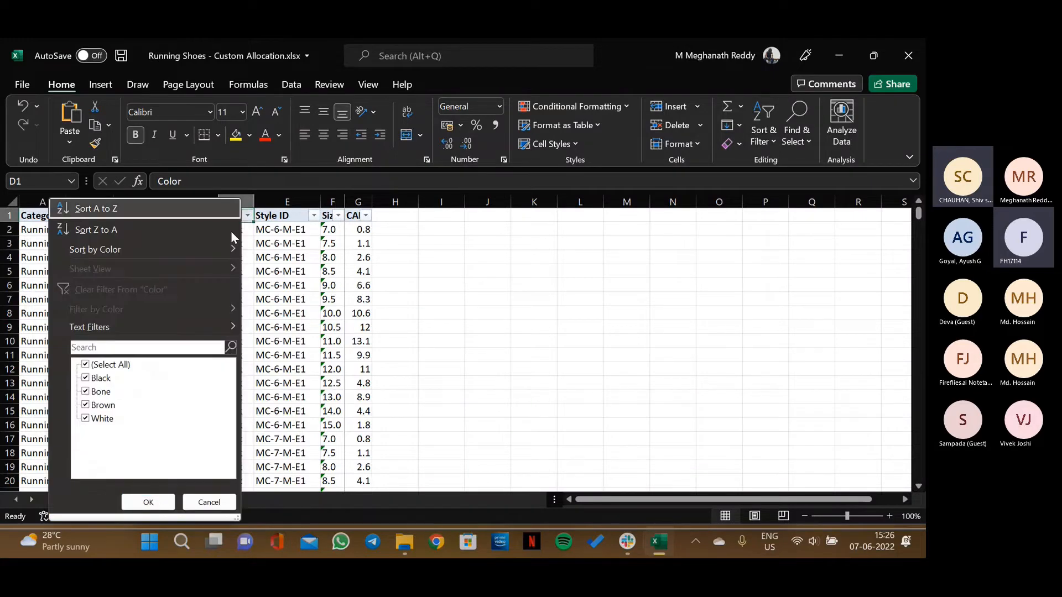
pyautogui.press('Escape')
pyautogui.press('Left')
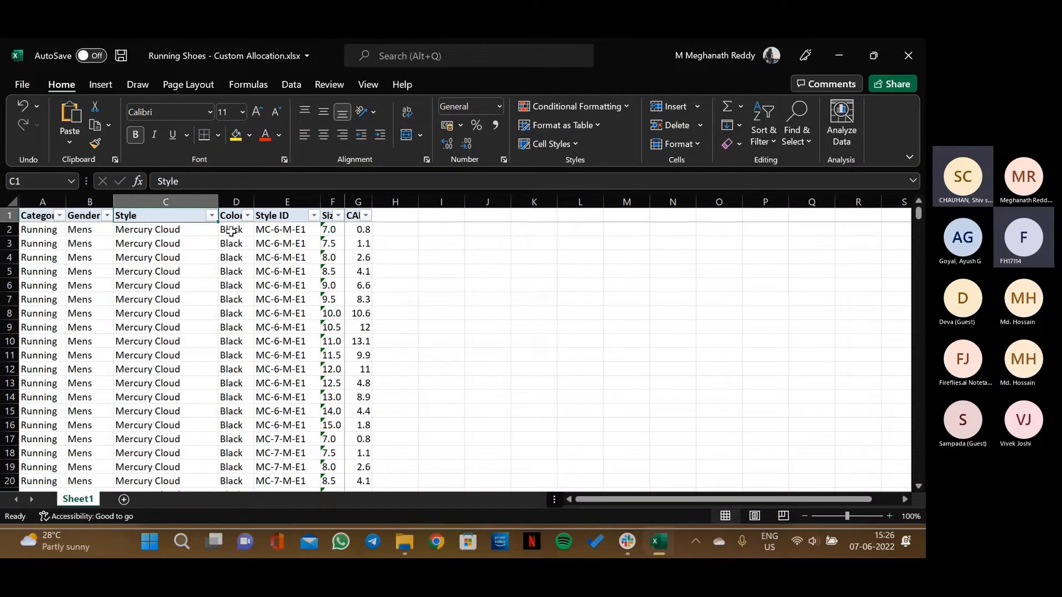
pyautogui.hotkey('alt', 'Down')
pyautogui.press('Return')
pyautogui.press('Down')
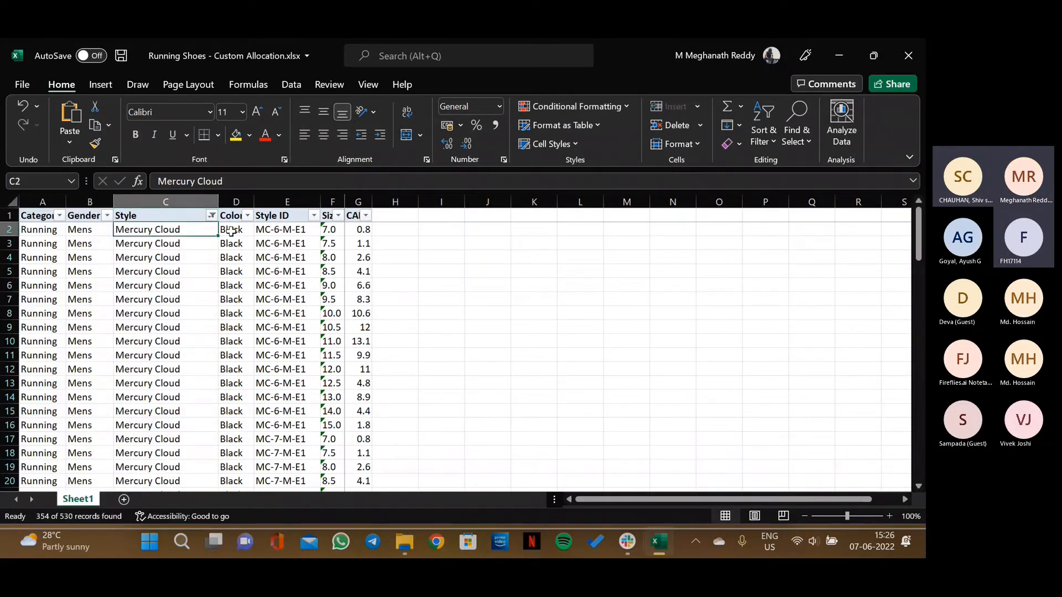
# Check the colors offered by the Color filter for the Mercury Cloud rows, leaving that filter unchanged.
pyautogui.press('Right')
pyautogui.press('Up')
pyautogui.hotkey('alt', 'Down')
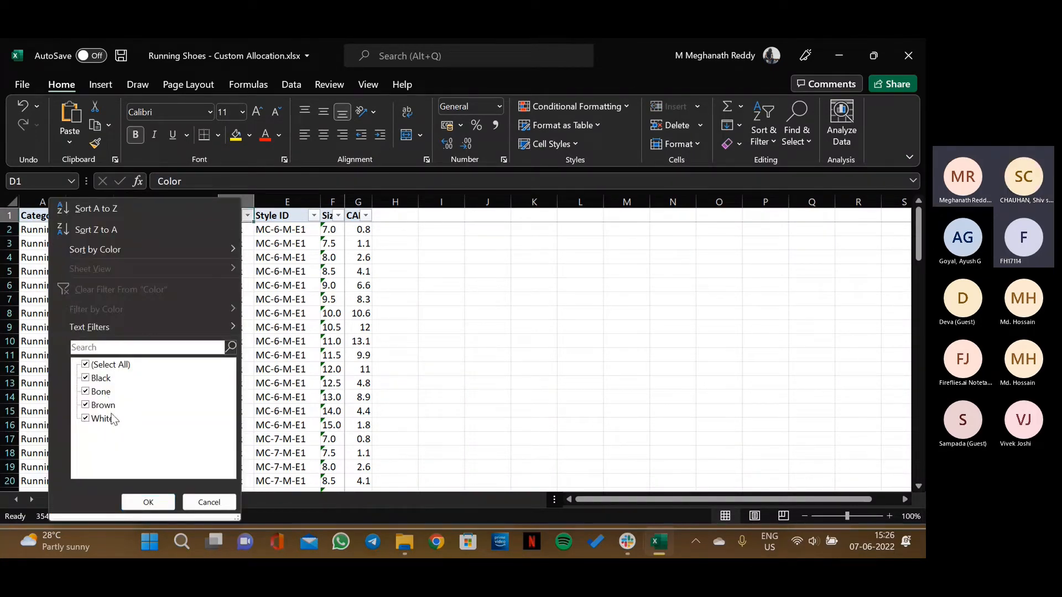
pyautogui.click(303, 348)
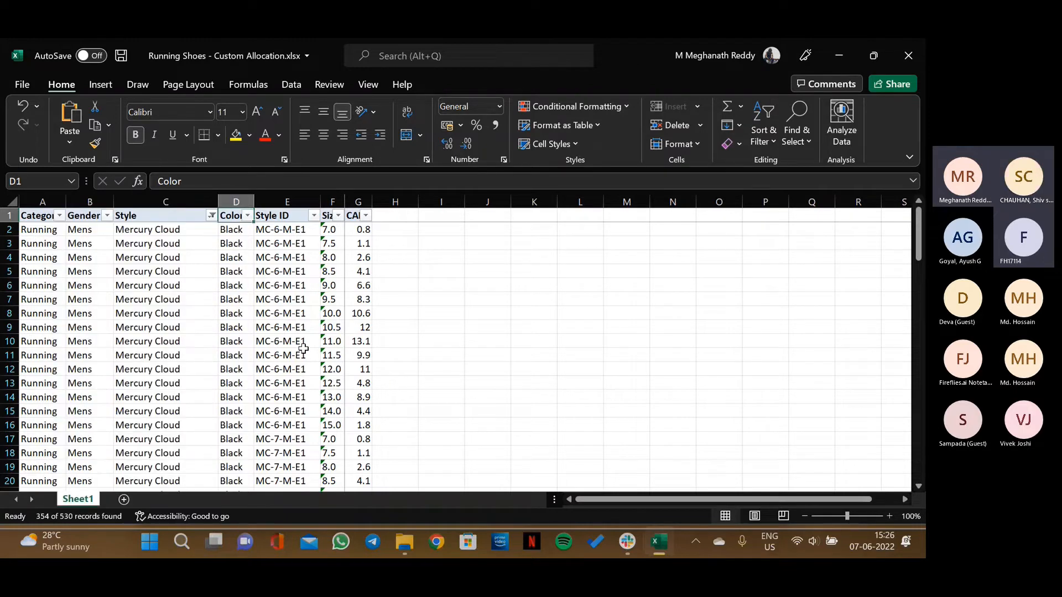
# Copy the filtered Category to Size columns including their headers.
pyautogui.press('Home')
pyautogui.hotkey('ctrl', 'shift', 'Right')
pyautogui.hotkey('shift', 'Left')
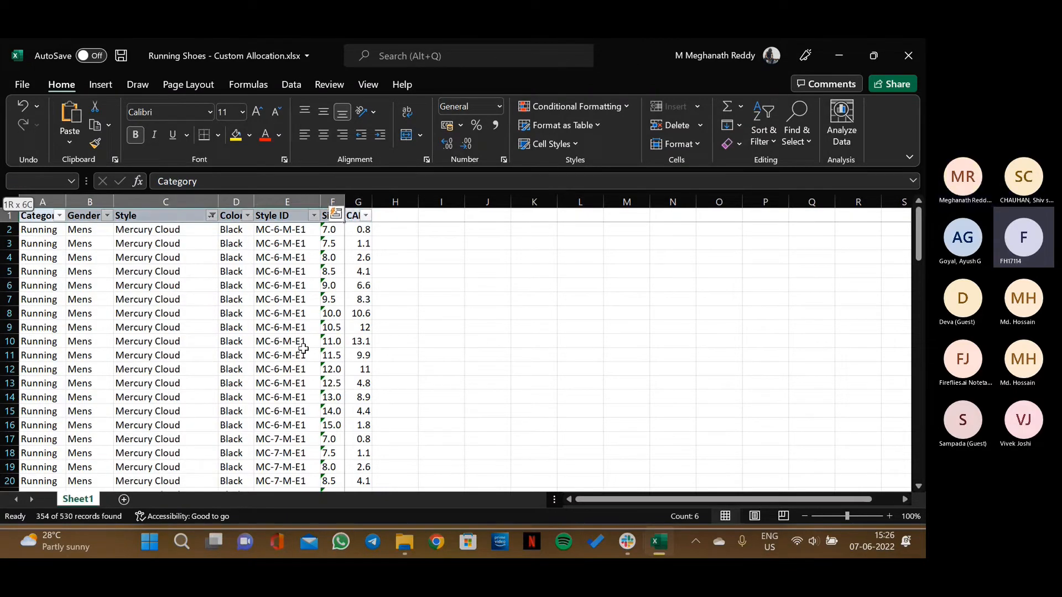
pyautogui.hotkey('ctrl', 'shift', 'Down')
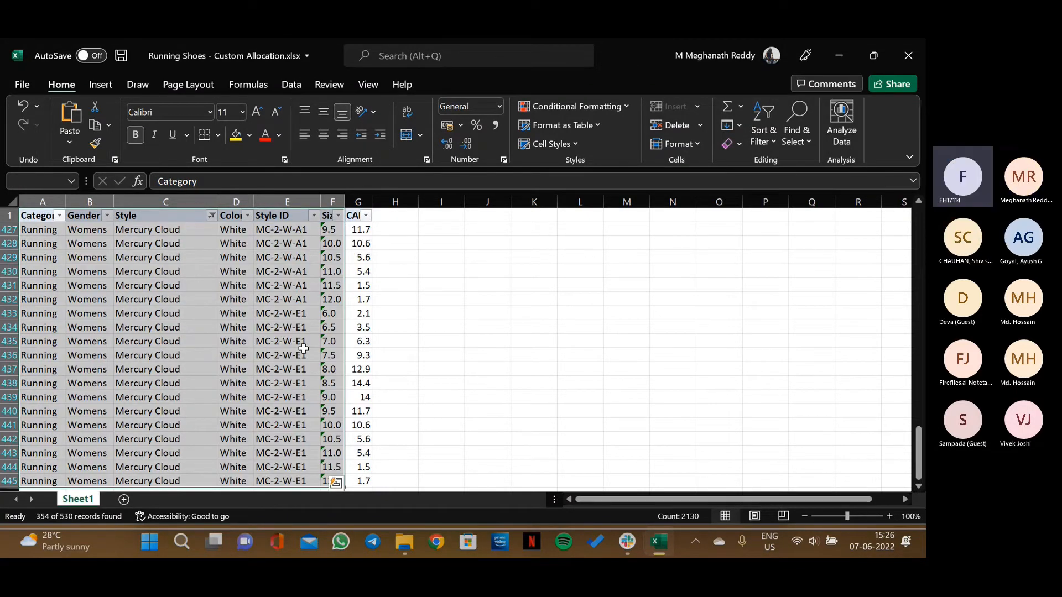
pyautogui.hotkey('ctrl', 'c')
pyautogui.hotkey('ctrl', 'Home')
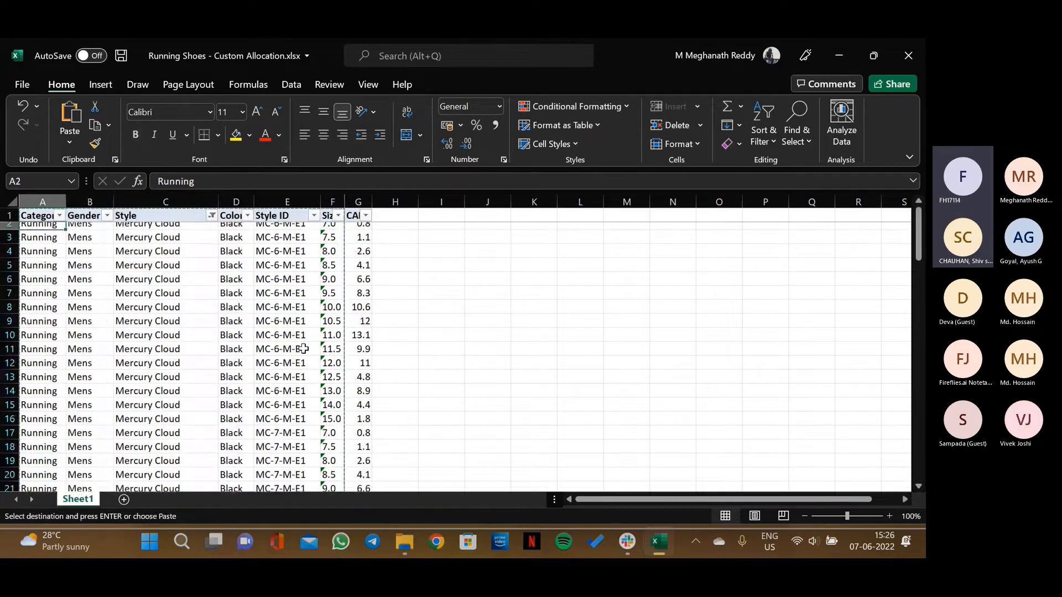
# Copy the Category to Color values A2:D2 into row 532 below the filtered list.
pyautogui.hotkey('ctrl', 'shift', 'Right')
pyautogui.hotkey('shift', 'Left')
pyautogui.hotkey('shift', 'Left')
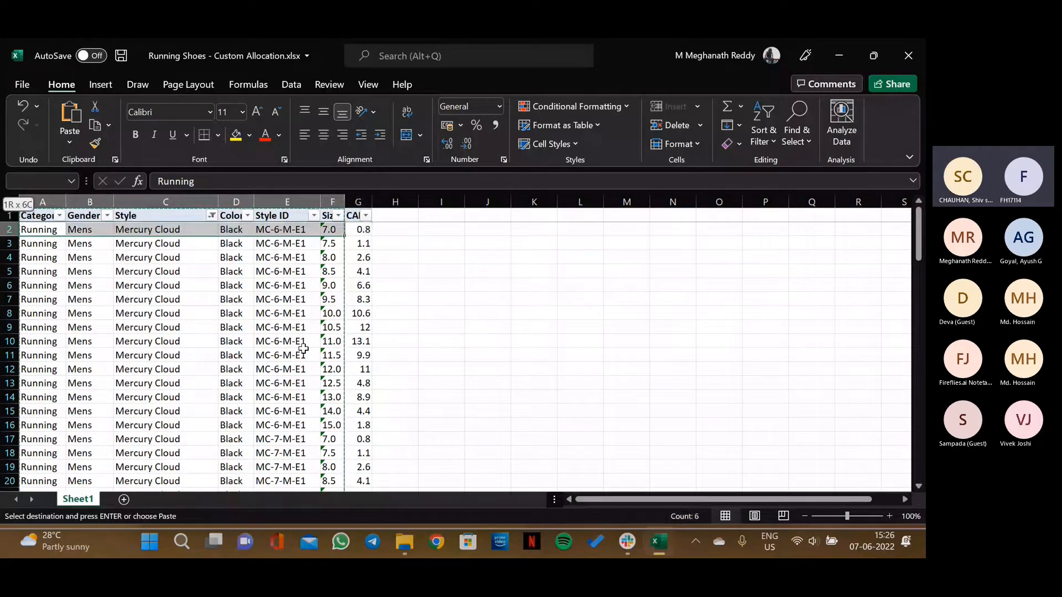
pyautogui.hotkey('shift', 'Left')
pyautogui.hotkey('ctrl', 'Down')
pyautogui.press('Down')
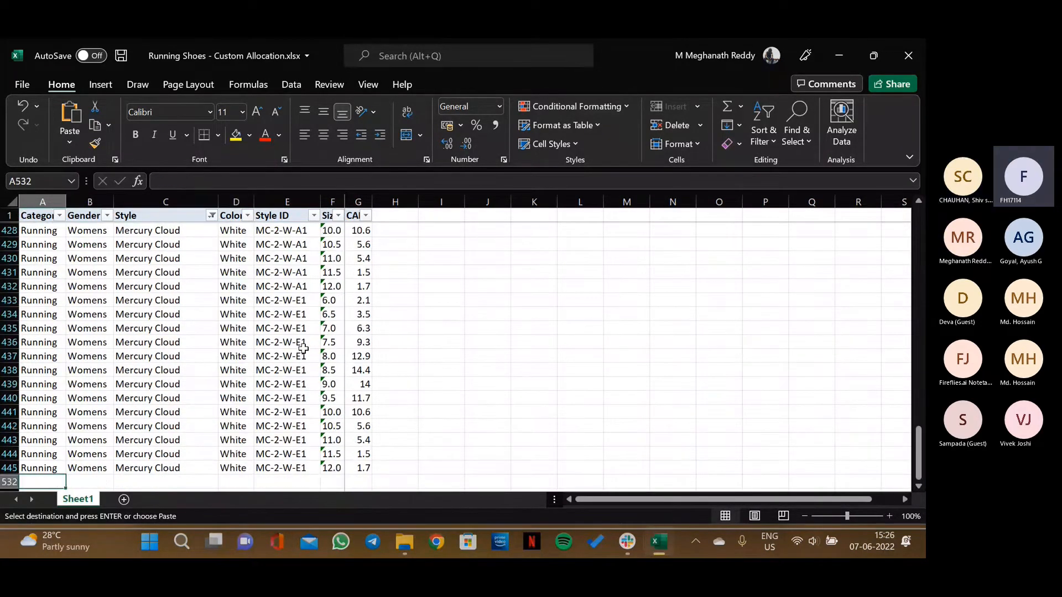
pyautogui.hotkey('ctrl', 'v')
pyautogui.press('Up')
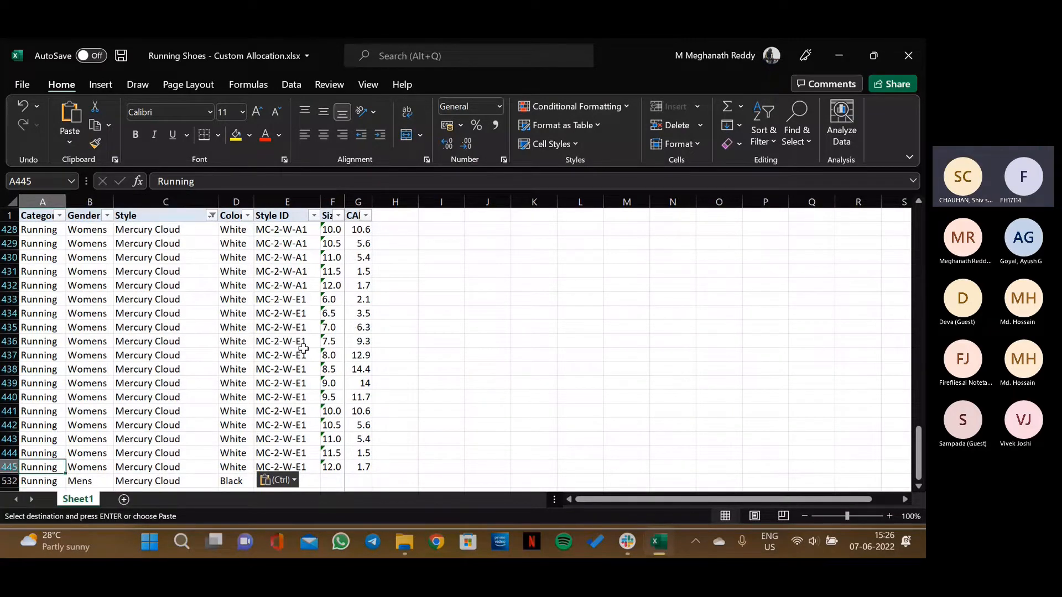
# Filter the Gender column to show only Mens rows within the Mercury Cloud style.
pyautogui.hotkey('shift', 'Right')
pyautogui.press('Right')
pyautogui.hotkey('ctrl', 'Up')
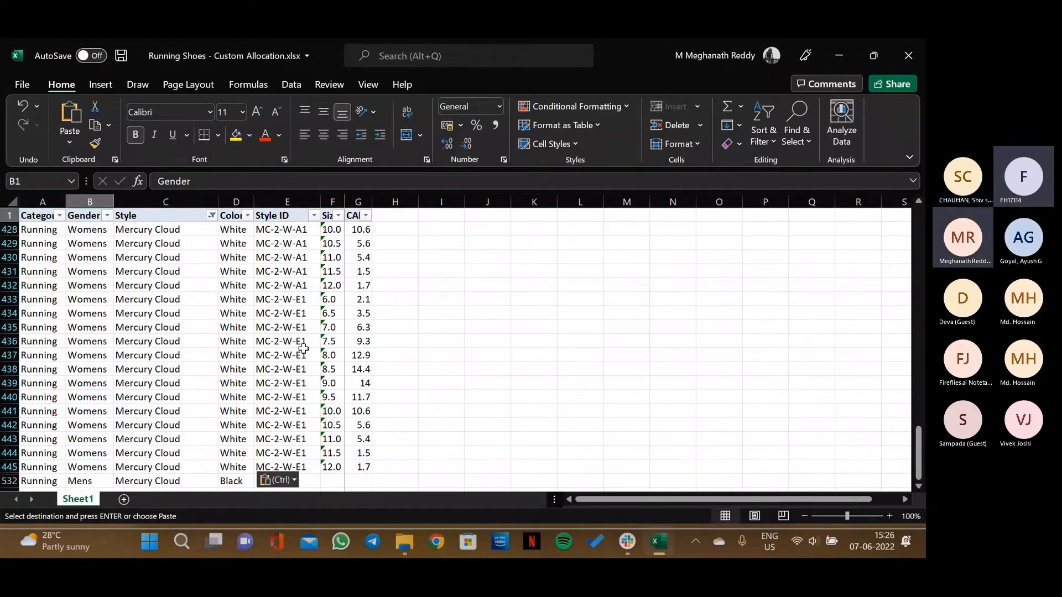
pyautogui.hotkey('alt', 'Down')
pyautogui.press('Down')
pyautogui.press('Down')
pyautogui.press('Down')
pyautogui.press('Down')
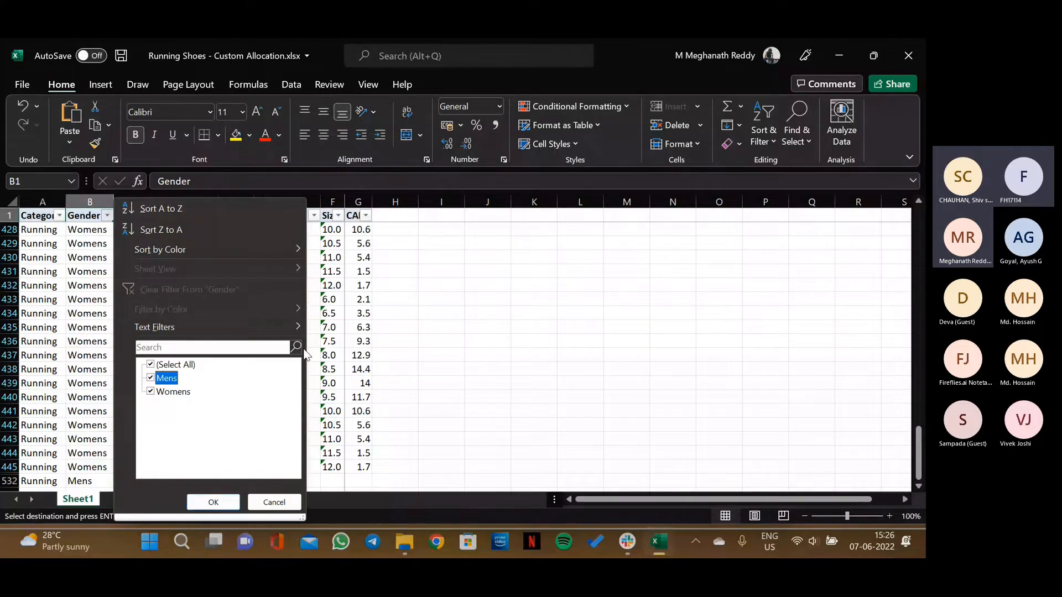
pyautogui.press('Up')
pyautogui.press('space')
pyautogui.press('Down')
pyautogui.press('space')
pyautogui.press('Return')
# Check the colors offered by the Color filter for the Mens Mercury Cloud rows, leaving that filter unchanged.
pyautogui.press('Right')
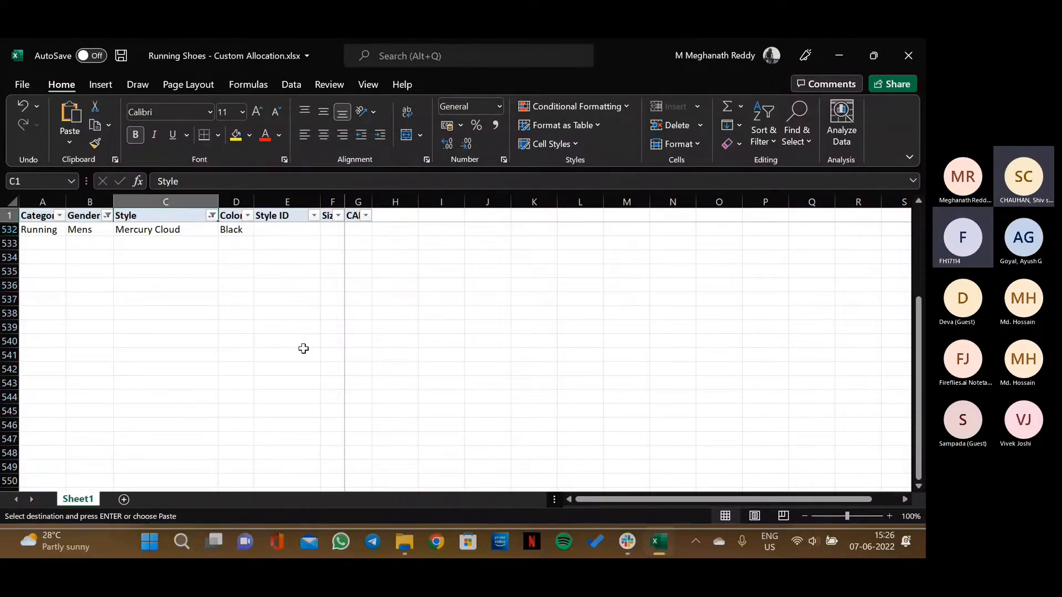
pyautogui.press('Down')
pyautogui.press('Right')
pyautogui.press('Up')
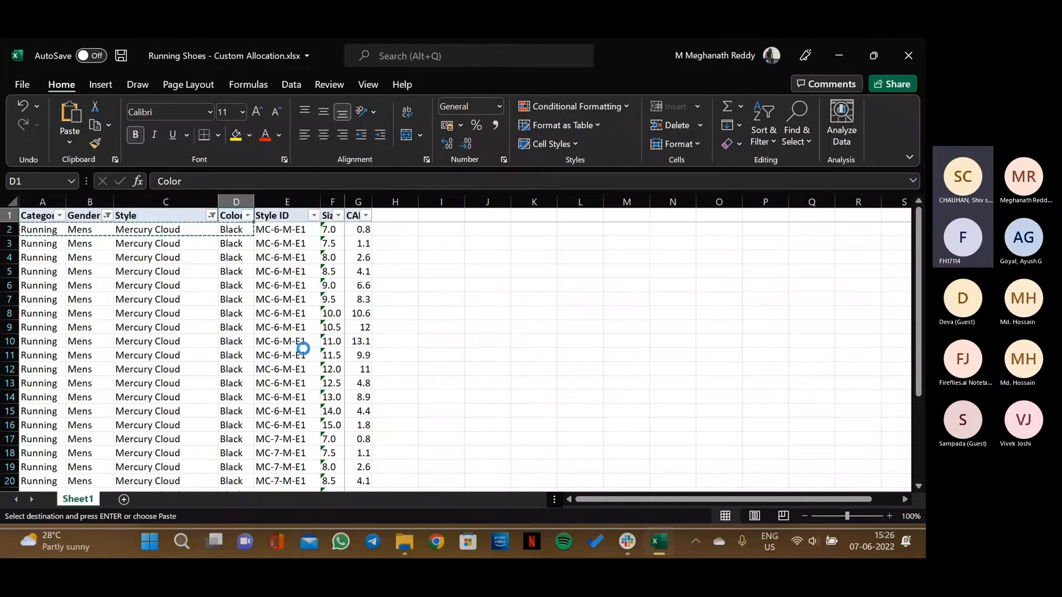
pyautogui.hotkey('alt', 'Down')
pyautogui.press('Down')
pyautogui.press('Down')
pyautogui.press('Down')
pyautogui.press('Down')
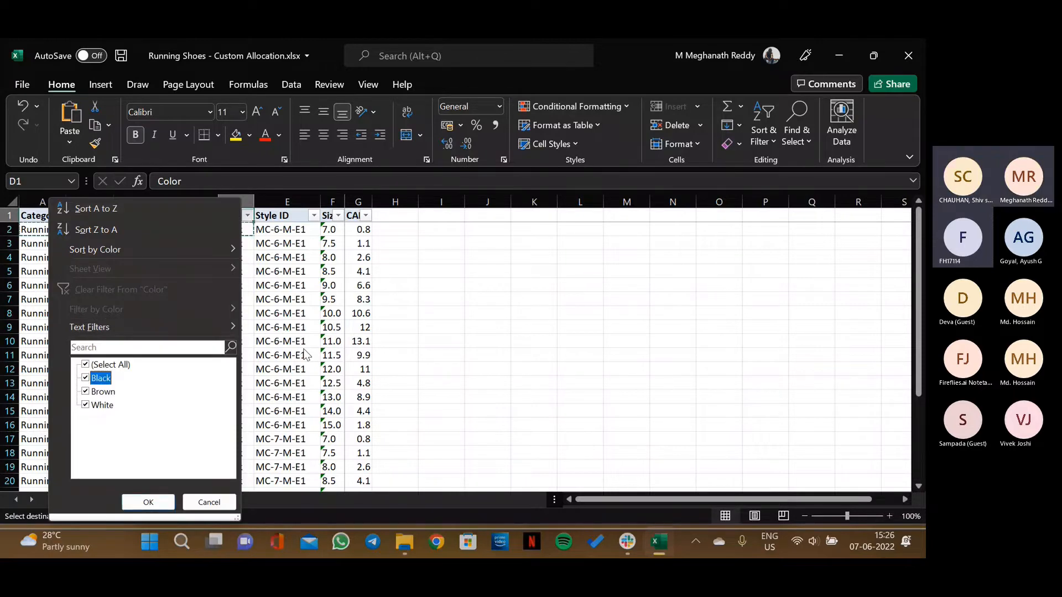
pyautogui.press('Escape')
# Copy the Category to Color values of row 532 into rows 533 and 534.
pyautogui.hotkey('ctrl', 'Down')
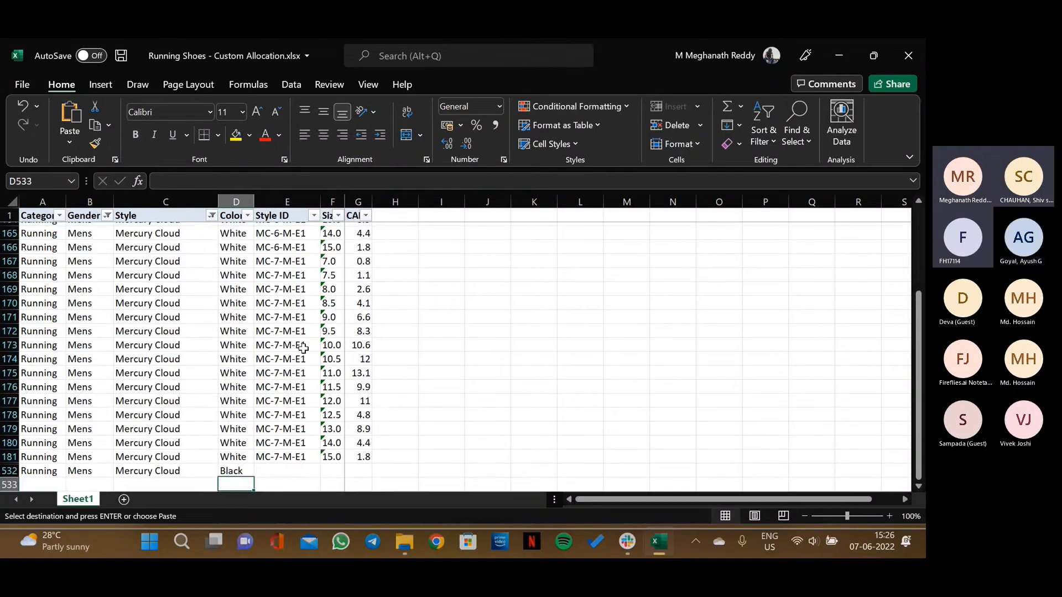
pyautogui.hotkey('shift', 'Left')
pyautogui.hotkey('shift', 'Left')
pyautogui.hotkey('shift', 'Left')
pyautogui.press('Down')
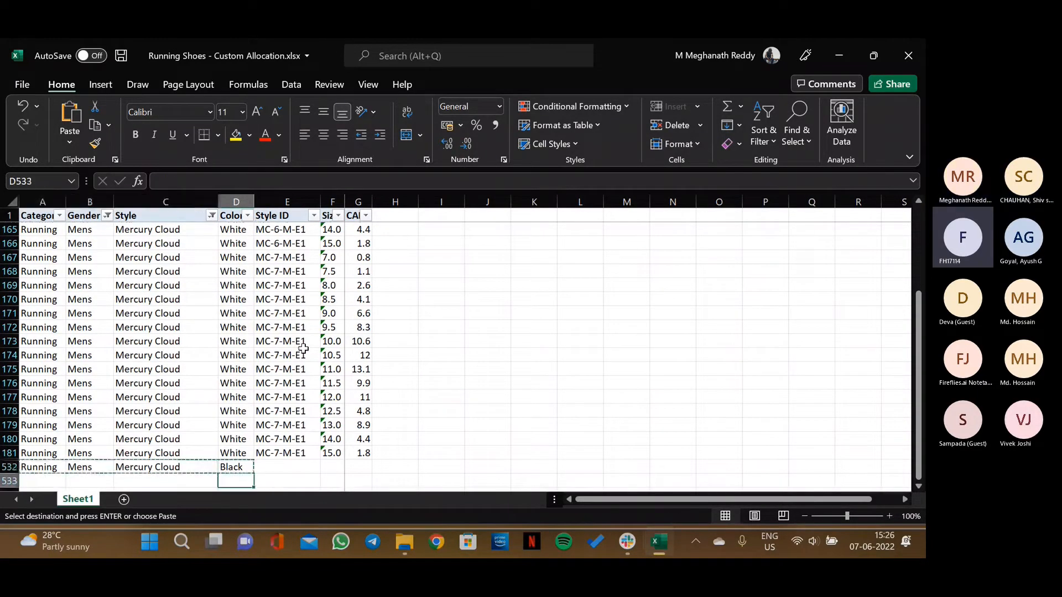
pyautogui.hotkey('ctrl', 'Left')
pyautogui.hotkey('ctrl', 'v')
pyautogui.press('Down')
pyautogui.hotkey('ctrl', 'v')
# Set the Color values in D533 to Brown and D534 to White.
pyautogui.press('Right')
pyautogui.press('Right')
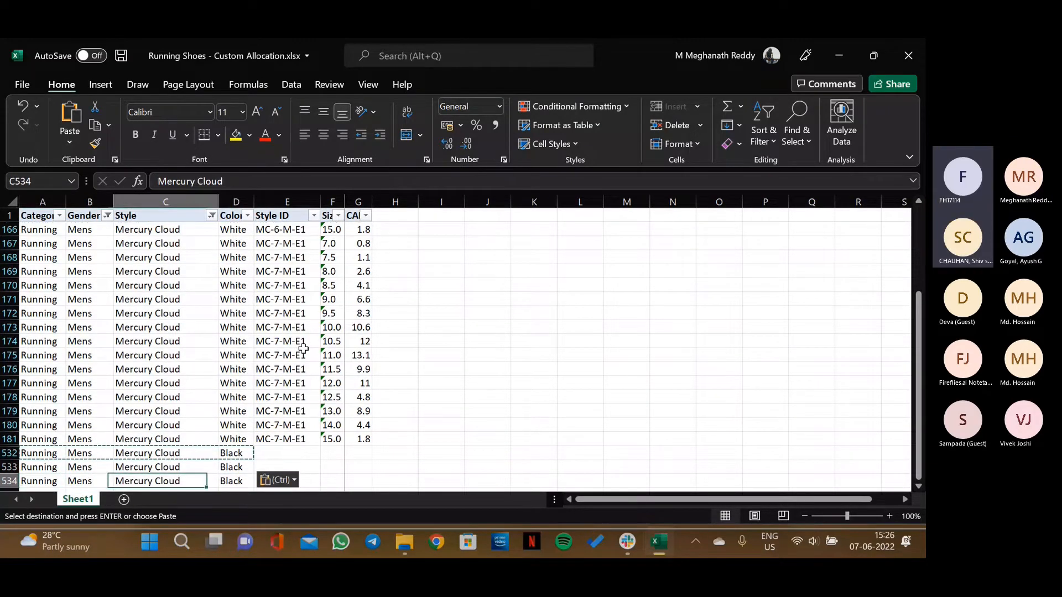
pyautogui.press('Right')
pyautogui.press('Down')
pyautogui.press('Up')
pyautogui.press('Up')
pyautogui.write('Br')
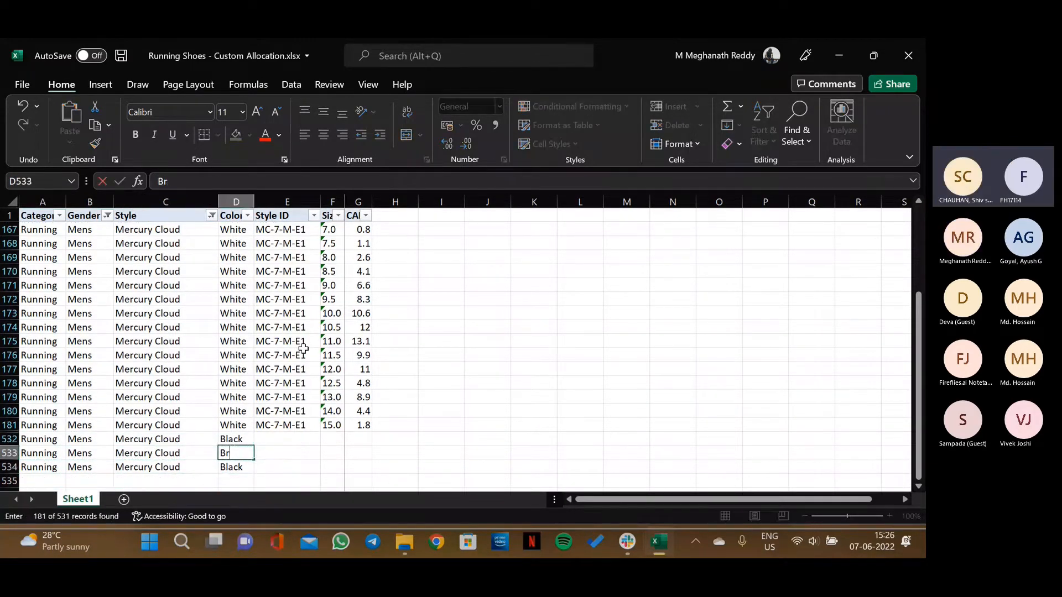
pyautogui.write('own')
pyautogui.press('Return')
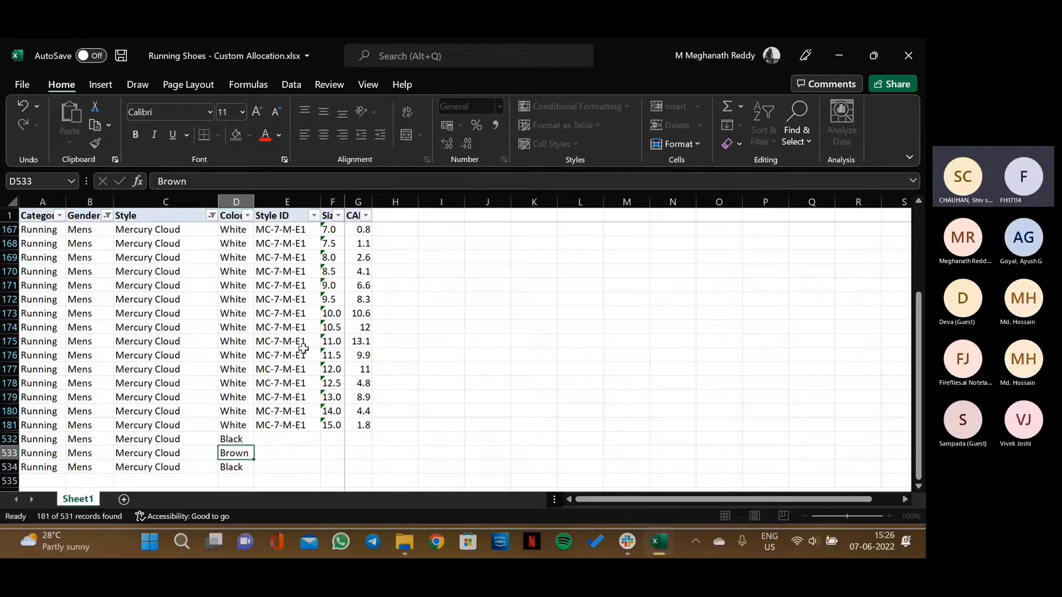
pyautogui.write('White')
pyautogui.press('Return')
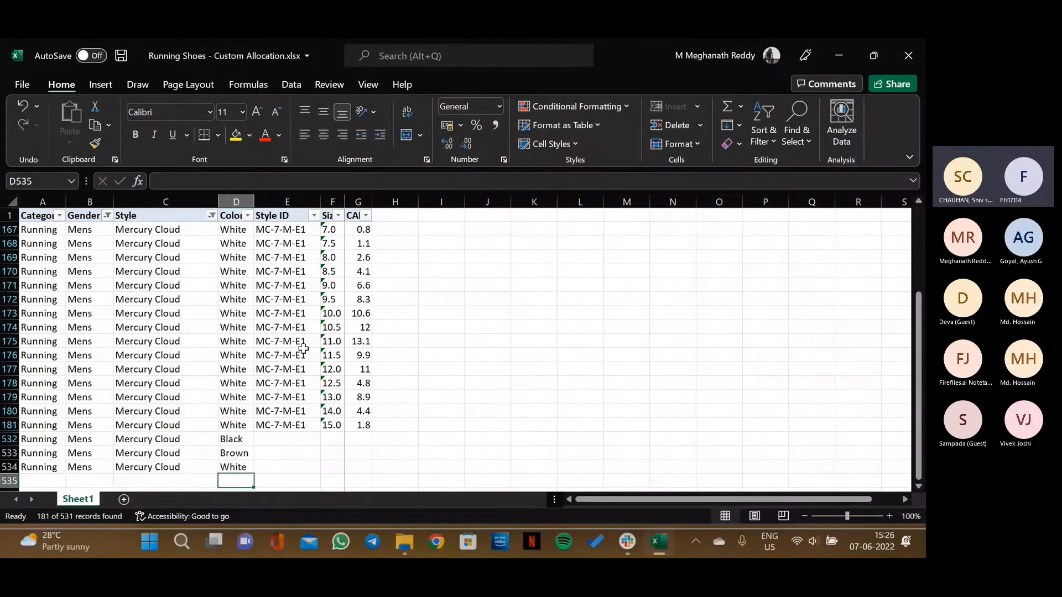
# Fill the Style ID cells E532:E534 with NULL.
pyautogui.press('Right')
pyautogui.press('Up')
pyautogui.hotkey('shift', 'Up')
pyautogui.hotkey('shift', 'Up')
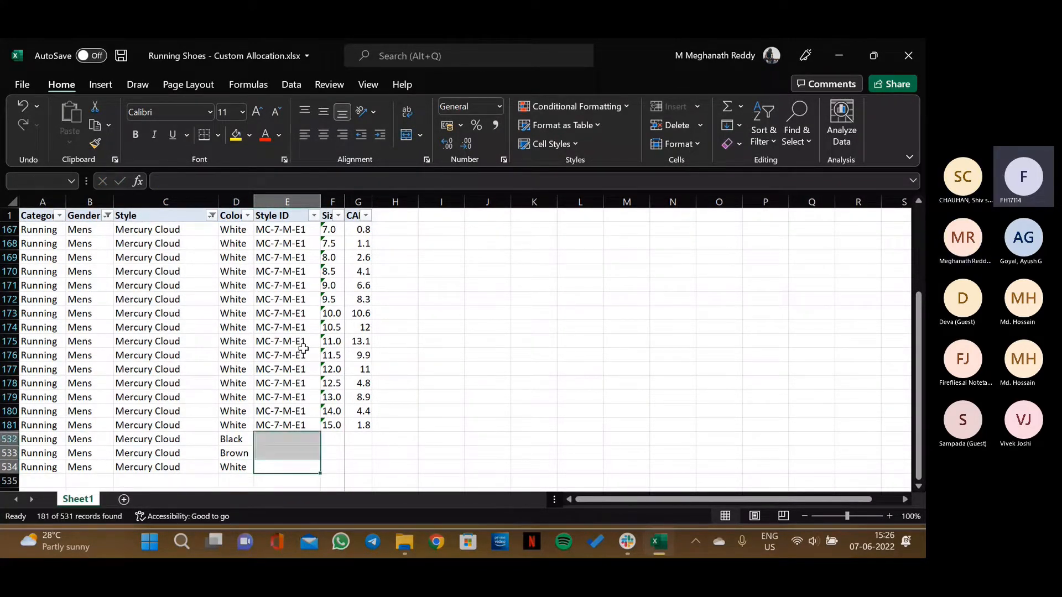
pyautogui.write('NU')
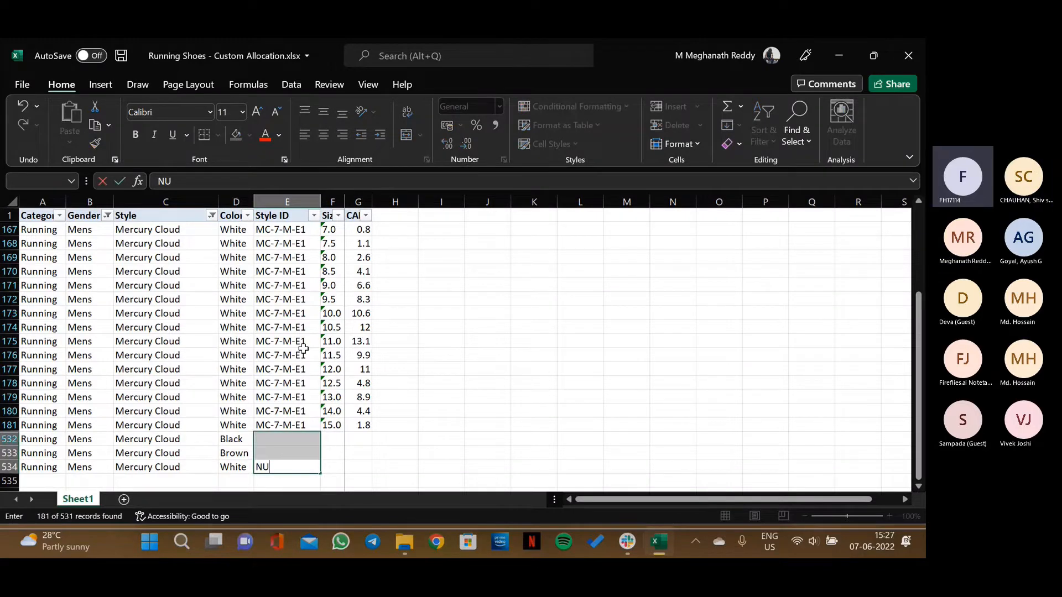
pyautogui.write('LL')
pyautogui.hotkey('ctrl', 'Return')
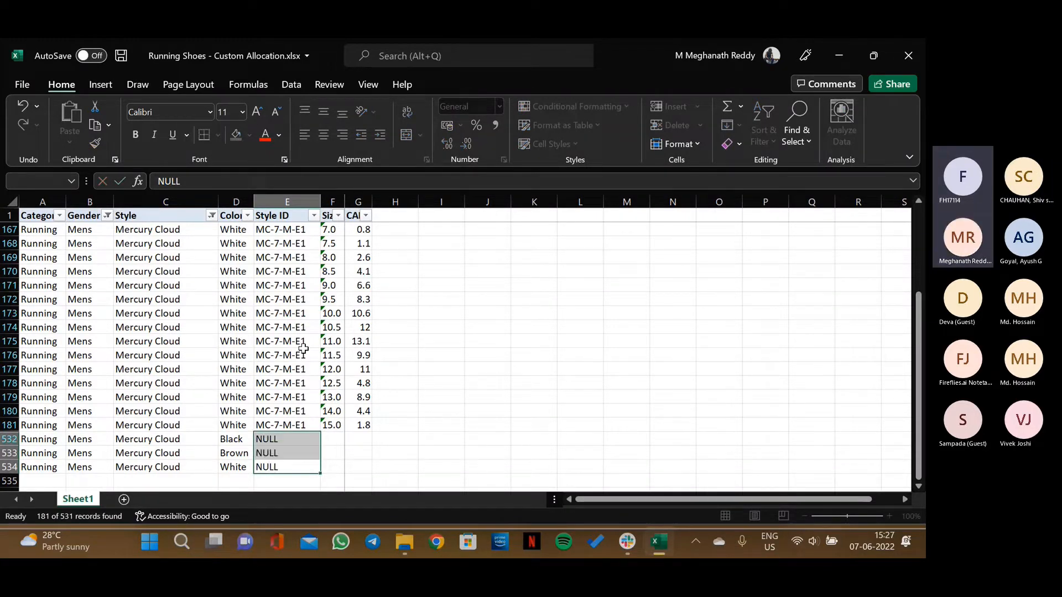
# Copy the NULL entry from E534 into the Size cells F532:F534.
pyautogui.press('Down')
pyautogui.press('Up')
pyautogui.hotkey('ctrl', 'c')
pyautogui.press('Right')
pyautogui.hotkey('shift', 'Up')
pyautogui.hotkey('shift', 'Up')
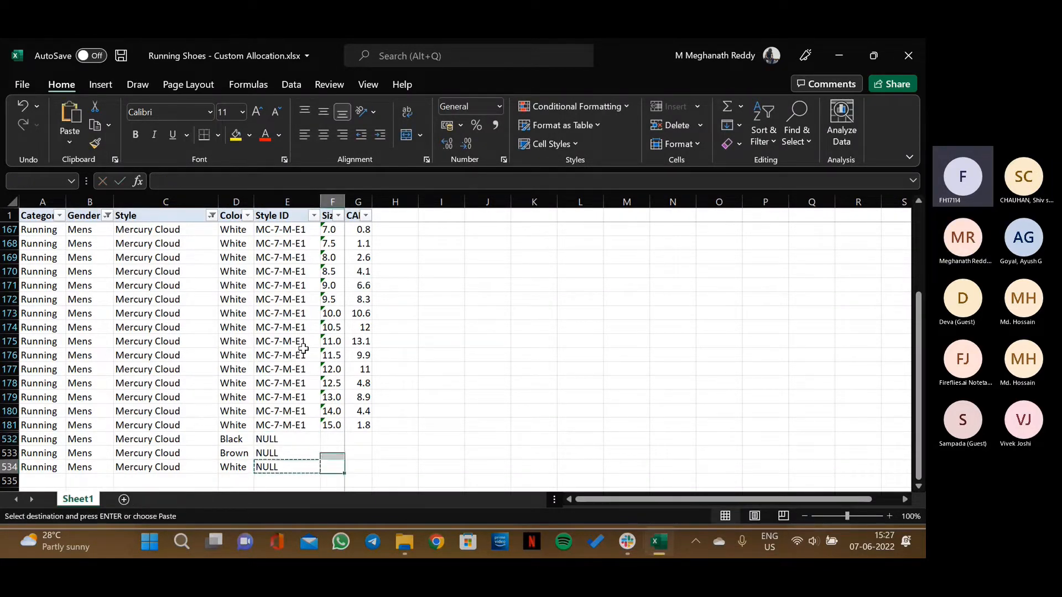
pyautogui.hotkey('ctrl', 'v')
# Enter the allocation percentages 50 for Black, 25 for Brown and 25 for White in G532:G534.
pyautogui.press('Right')
pyautogui.hotkey('shift', 'Up')
pyautogui.hotkey('shift', 'Up')
pyautogui.hotkey('shift', 'Up')
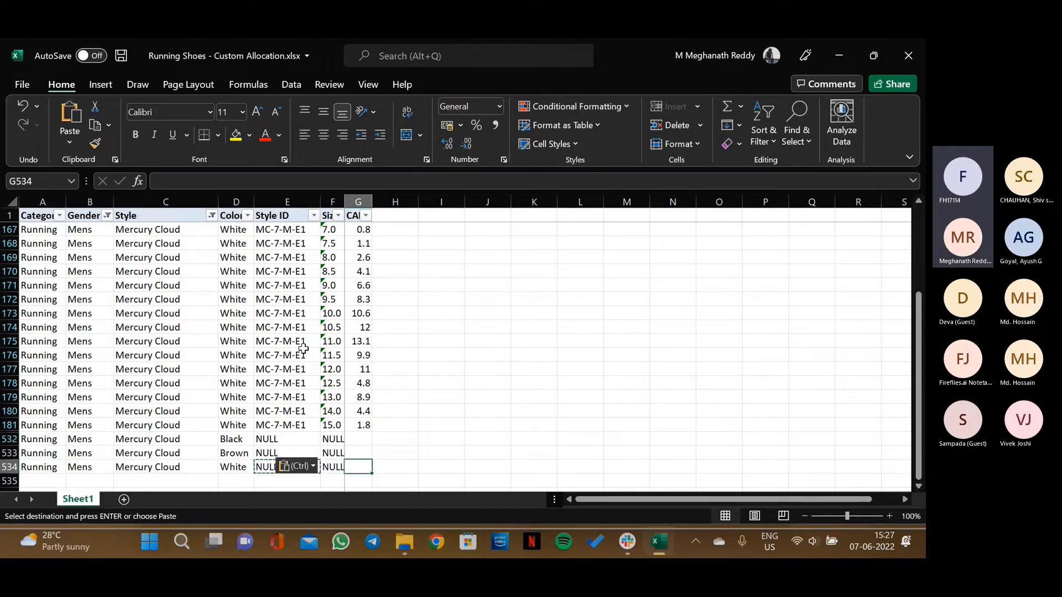
pyautogui.hotkey('shift', 'Down')
pyautogui.press('Escape')
pyautogui.press('Up')
pyautogui.press('Up')
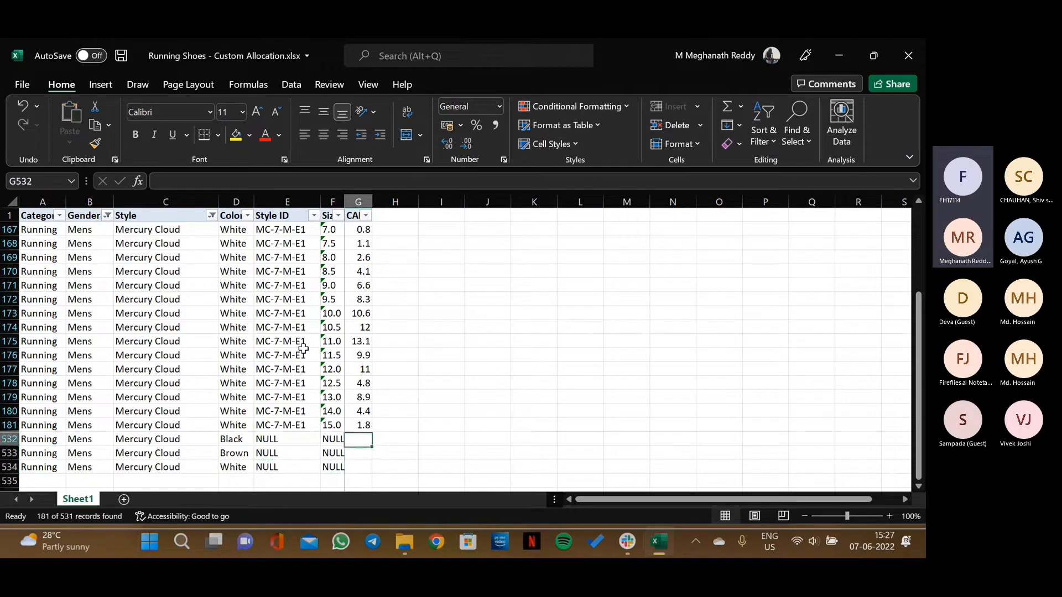
pyautogui.write('50')
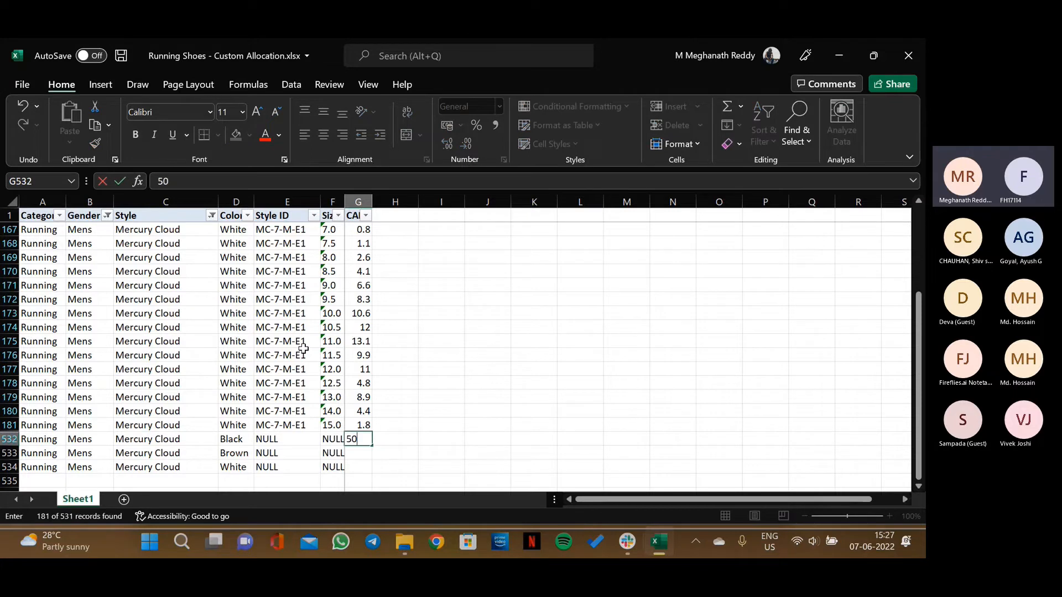
pyautogui.press('Return')
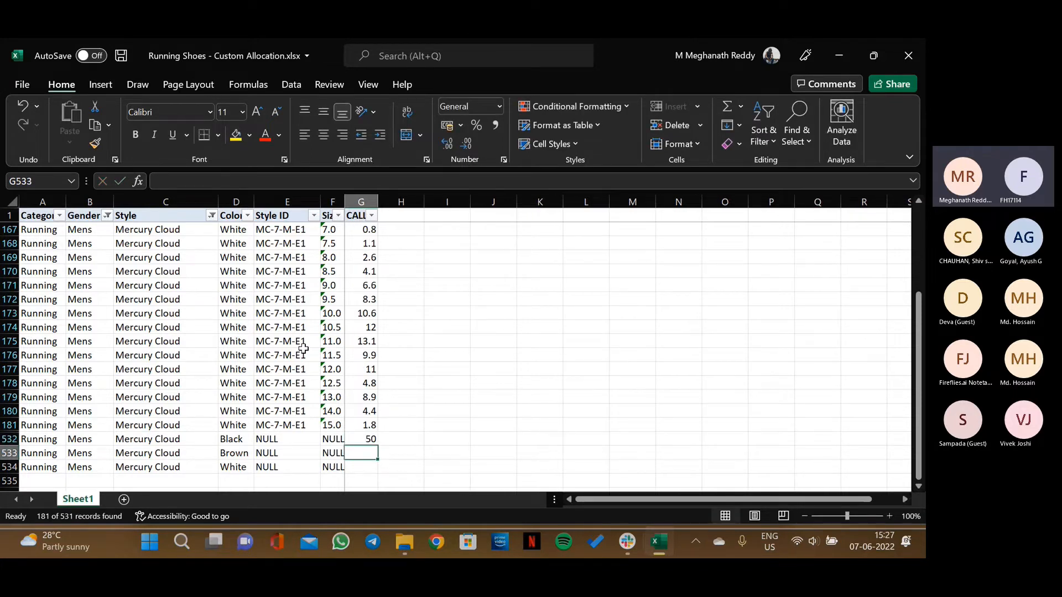
pyautogui.write('25')
pyautogui.press('Return')
pyautogui.write('2')
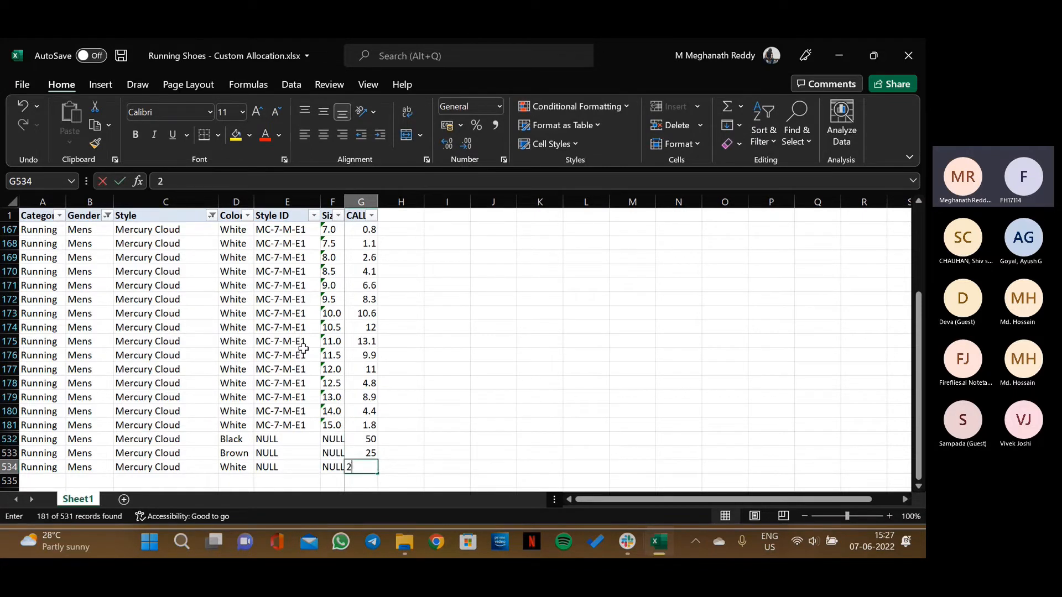
pyautogui.write('5')
pyautogui.press('Return')
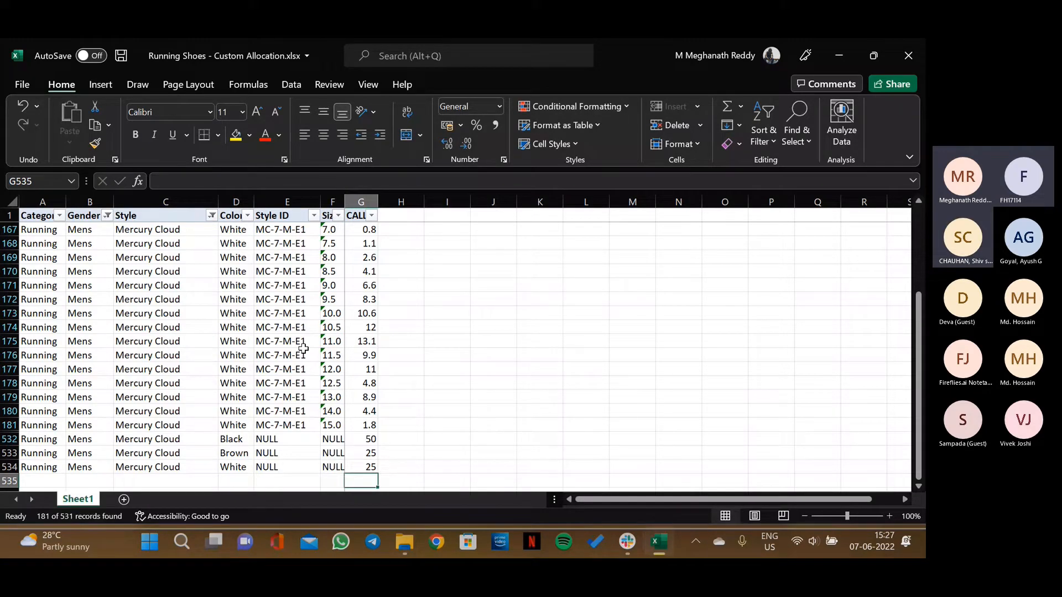
# Clear the filters from the Style and Gender columns to show all rows again.
pyautogui.moveTo(227, 439); pyautogui.dragTo(237, 465)
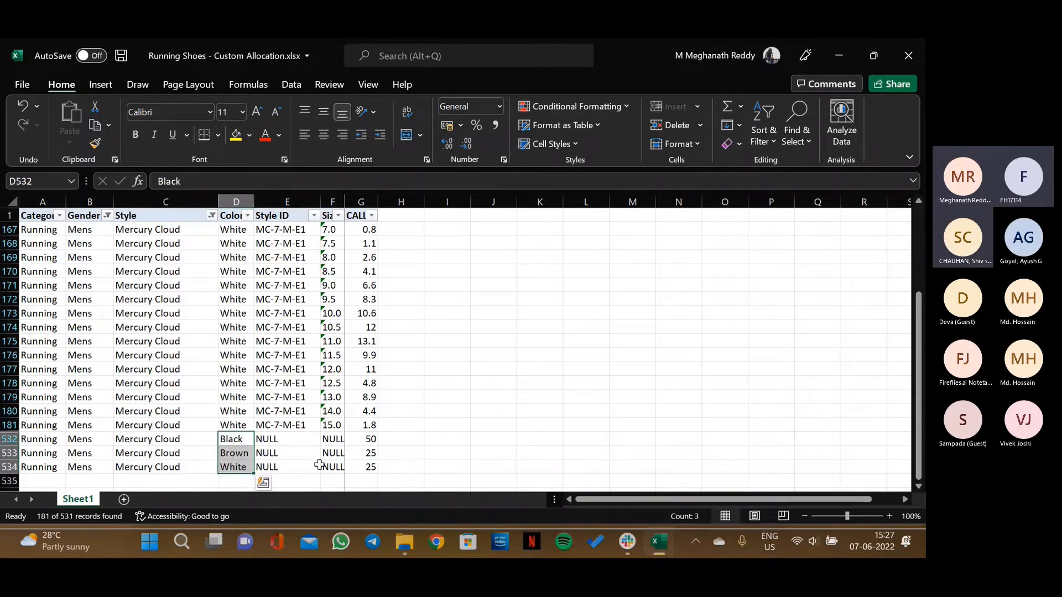
pyautogui.click(200, 217)
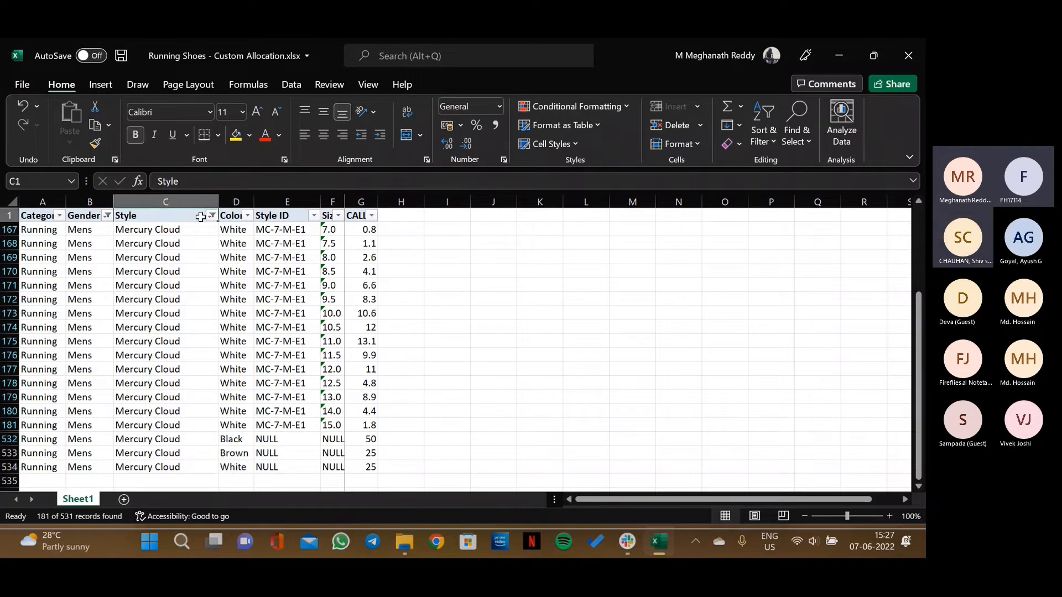
pyautogui.hotkey('alt', 'Down')
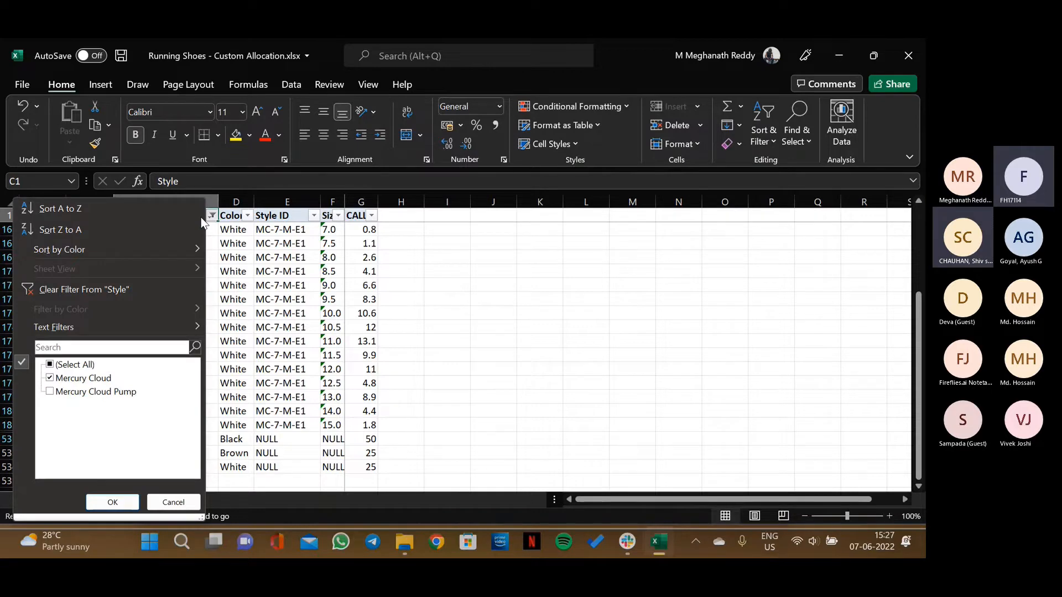
pyautogui.press('c')
pyautogui.press('Left')
pyautogui.hotkey('alt', 'Down')
pyautogui.press('c')
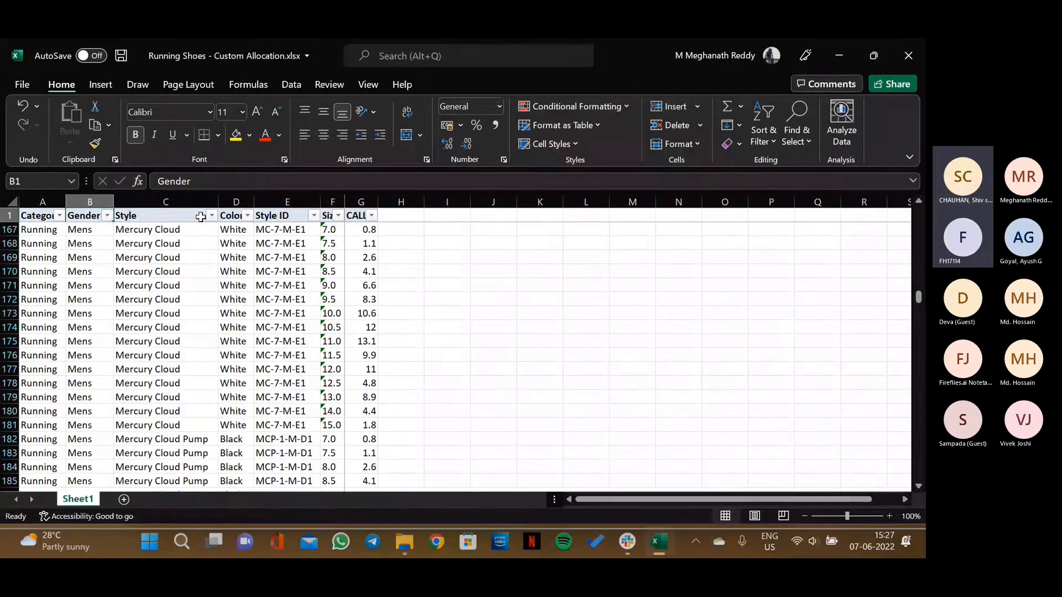
# Compare the Style ID and Size entries of the color-level rows 532 to 534 with the size-level rows above them.
pyautogui.hotkey('ctrl', 'Down')
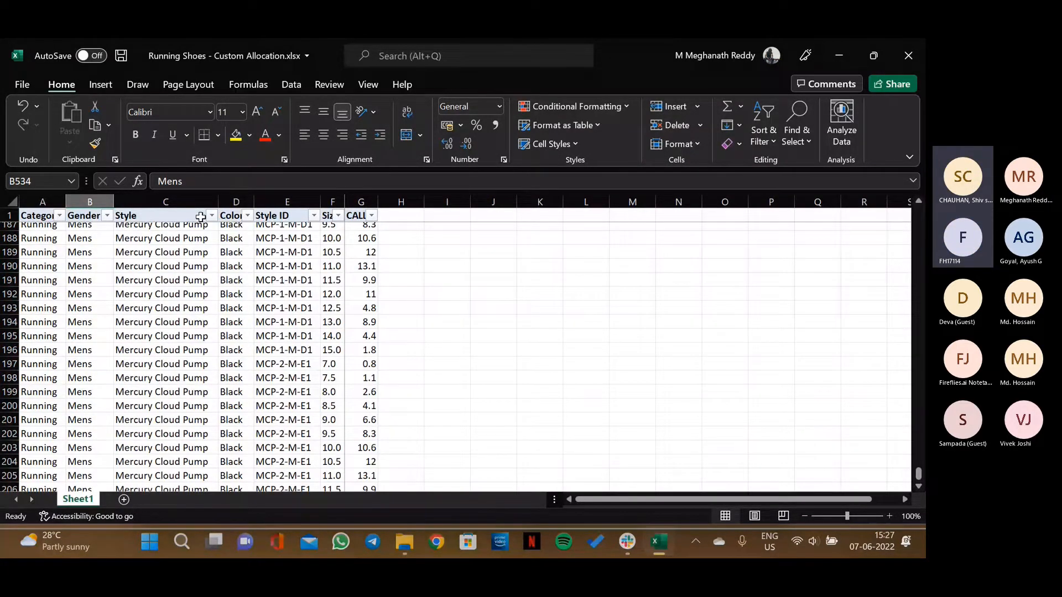
pyautogui.press('Right')
pyautogui.press('Right')
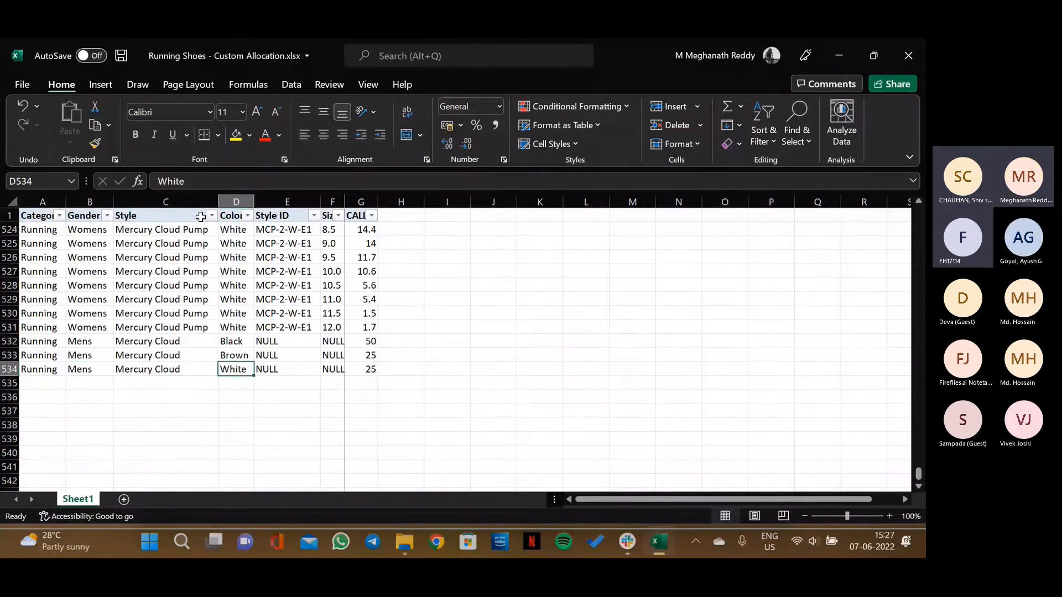
pyautogui.press('Right')
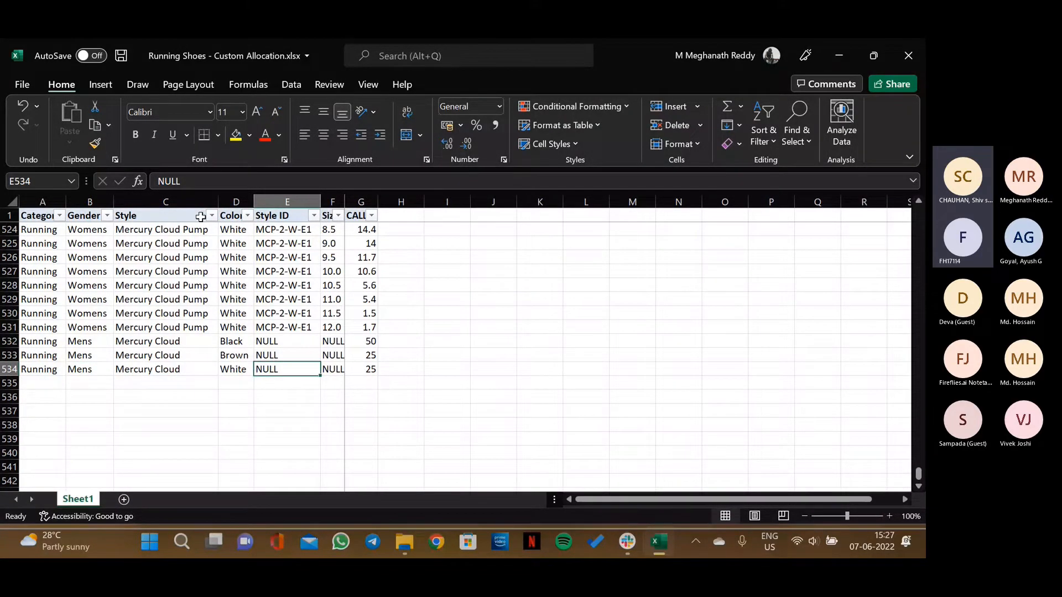
pyautogui.press('Right')
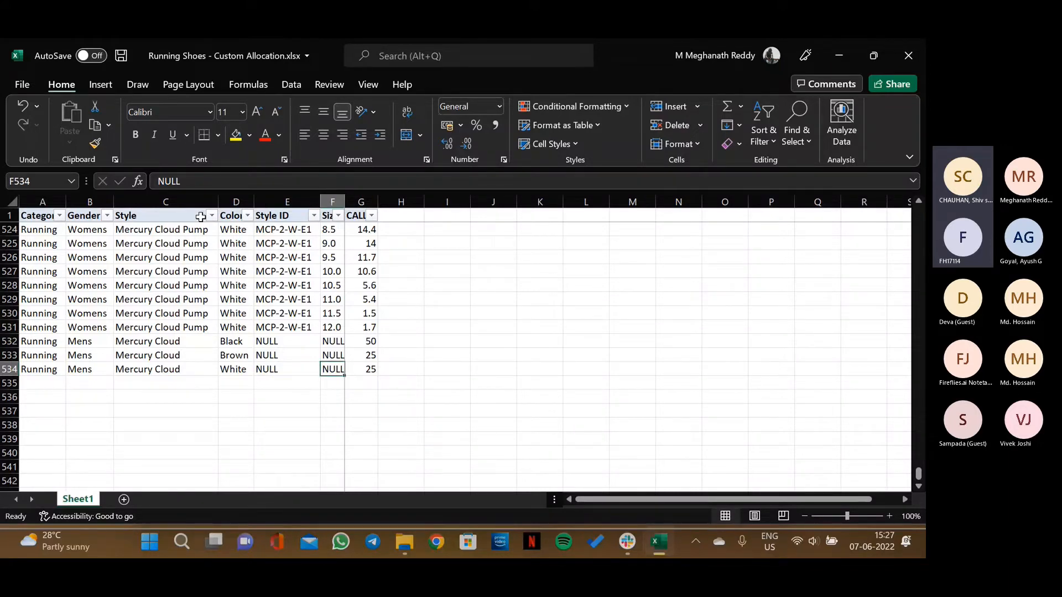
pyautogui.press('Up')
pyautogui.press('Up')
pyautogui.press('Up')
pyautogui.press('Up')
pyautogui.press('Down')
pyautogui.hotkey('shift', 'Up')
pyautogui.hotkey('shift', 'Up')
pyautogui.hotkey('shift', 'Up')
pyautogui.hotkey('shift', 'Up')
pyautogui.hotkey('shift', 'Up')
pyautogui.hotkey('shift', 'Up')
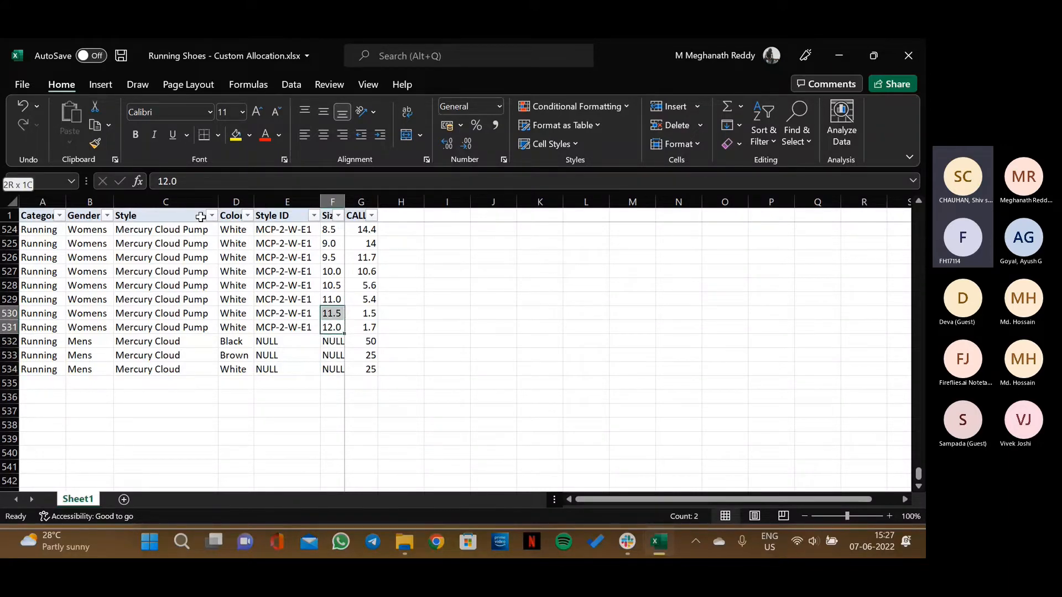
pyautogui.moveTo(200, 217); pyautogui.dragTo(200, 217)
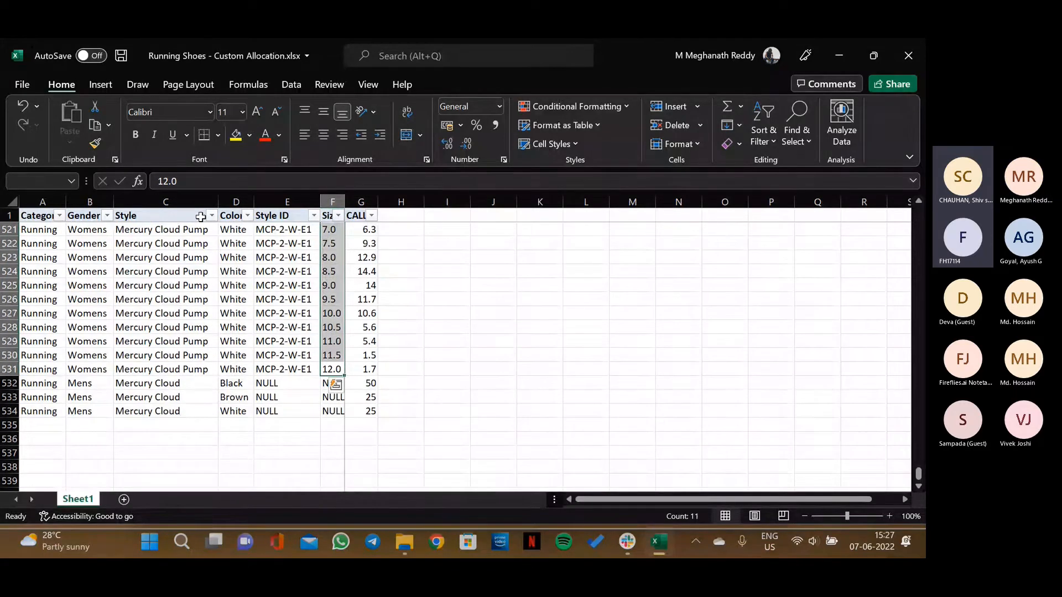
pyautogui.hotkey('ctrl', 'Down')
pyautogui.press('Down')
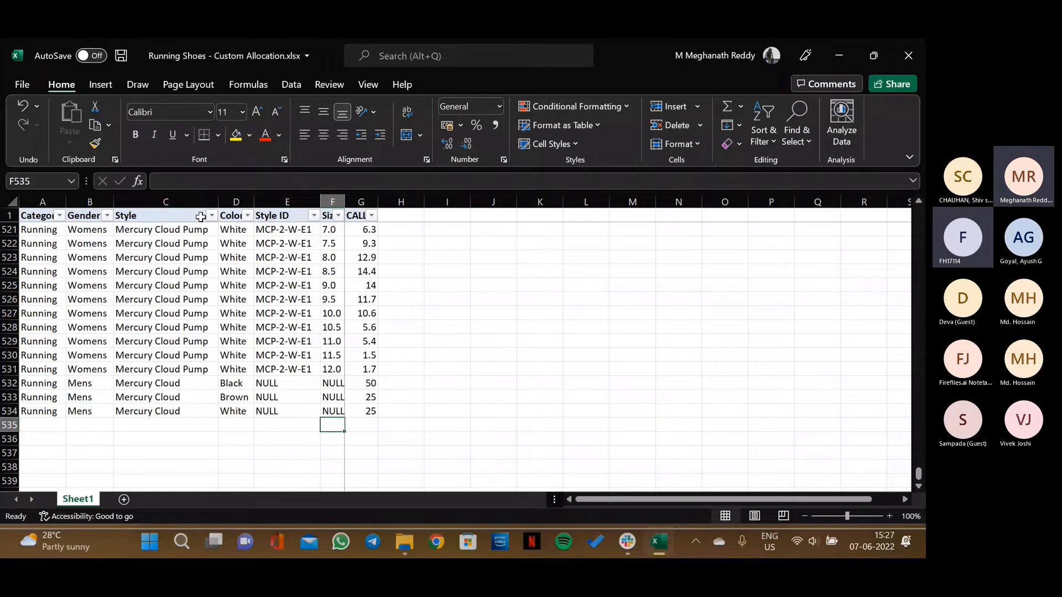
pyautogui.moveTo(332, 368); pyautogui.dragTo(332, 305)
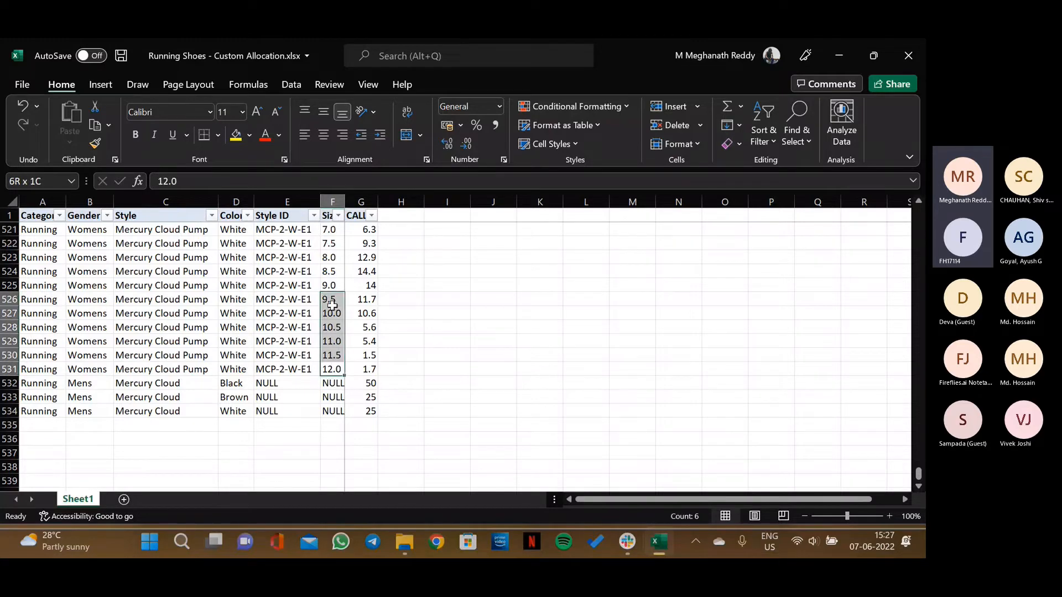
pyautogui.moveTo(266, 385); pyautogui.dragTo(283, 413)
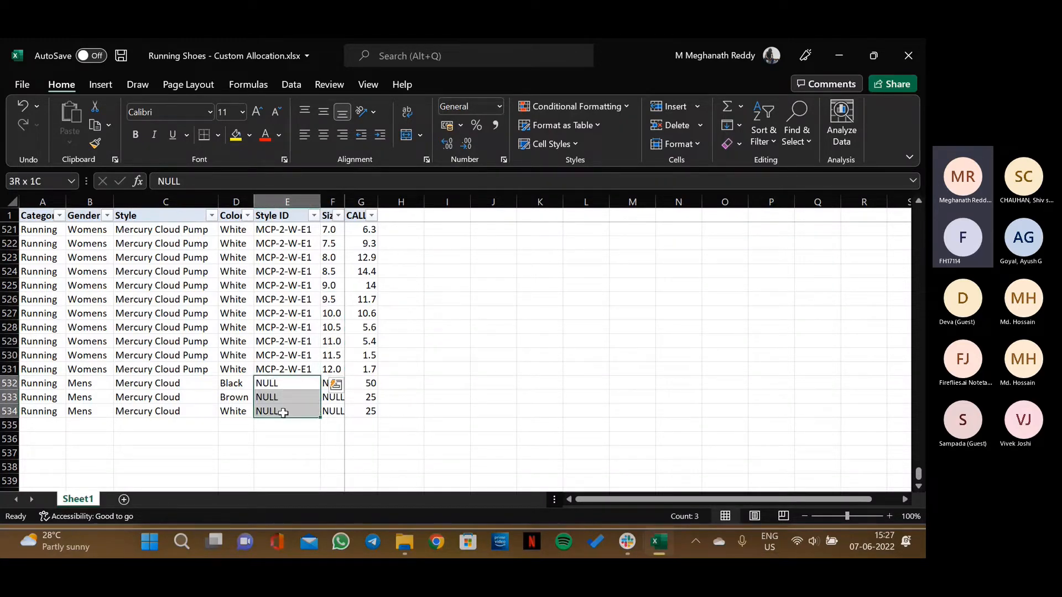
pyautogui.click(332, 371)
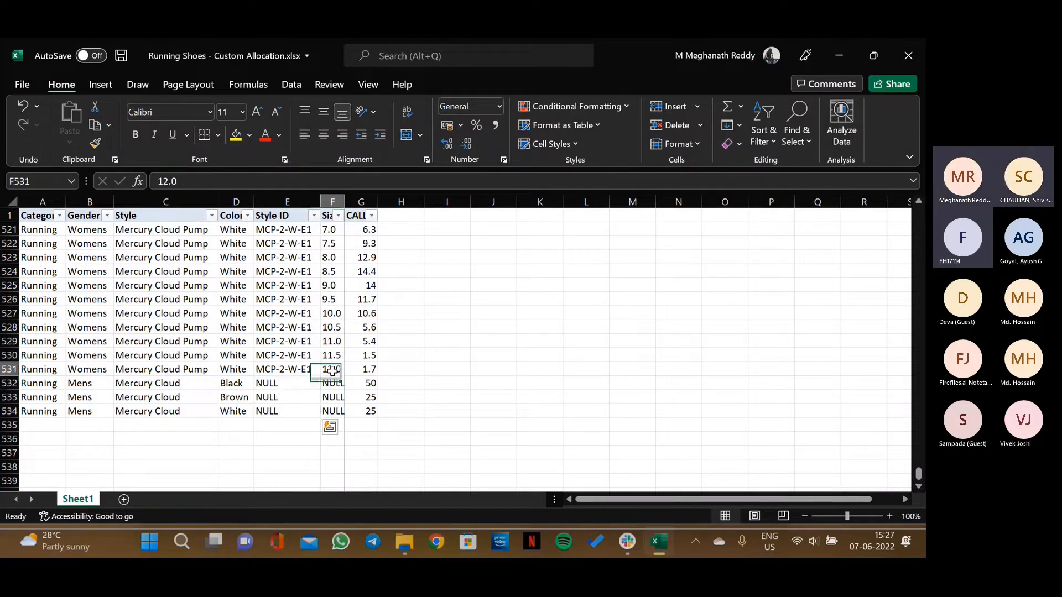
# Examine the Size entries and CALL percentages of the size-level White Mercury Cloud Pump rows ending at row 531.
pyautogui.moveTo(332, 371); pyautogui.dragTo(330, 299)
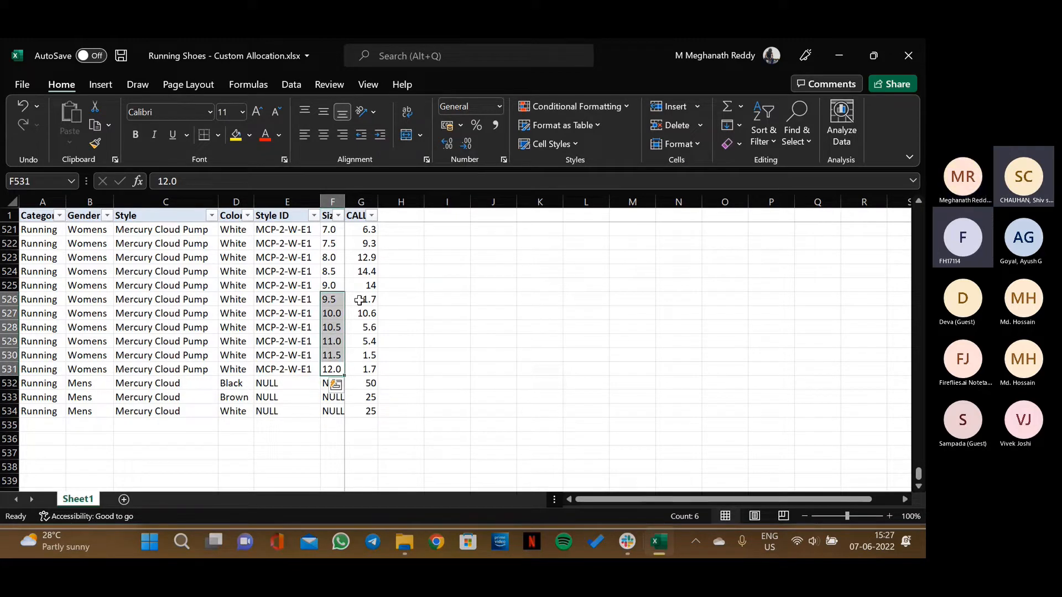
pyautogui.click(366, 367)
pyautogui.hotkey('shift', 'Up')
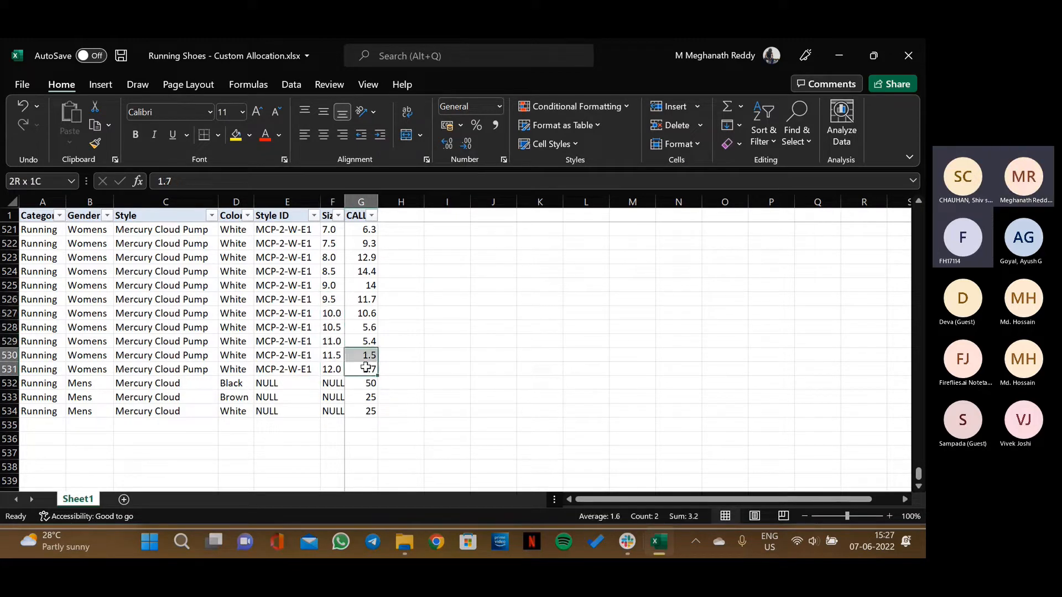
pyautogui.hotkey('shift', 'Up')
pyautogui.hotkey('shift', 'Up')
pyautogui.hotkey('shift', 'Up')
pyautogui.hotkey('shift', 'Up')
pyautogui.hotkey('shift', 'Up')
pyautogui.hotkey('shift', 'Up')
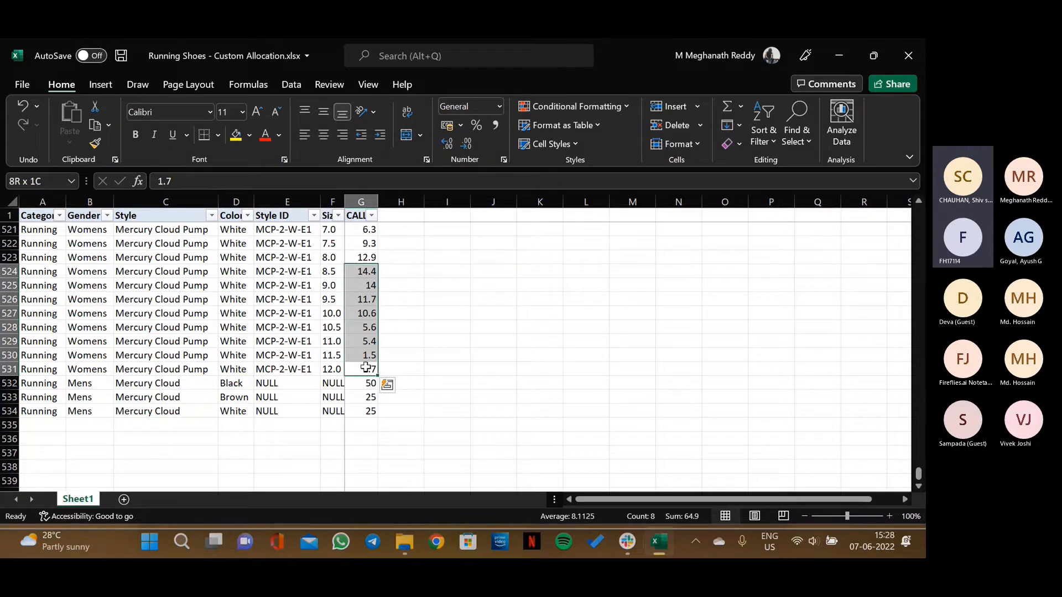
pyautogui.hotkey('shift', 'Up')
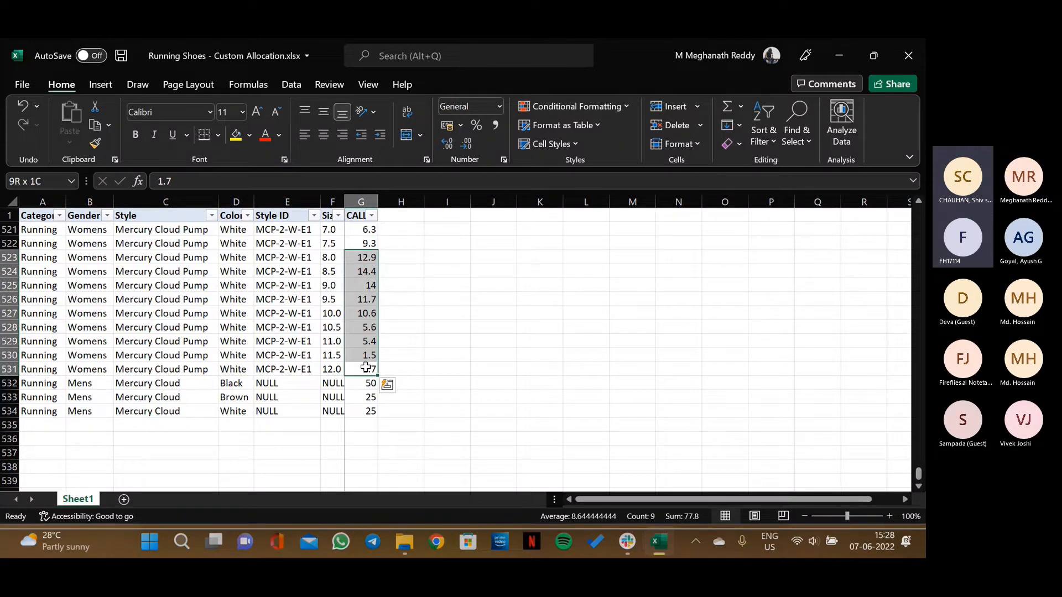
# Review the Category through Color entries of the color-level Mercury Cloud rows 532 to 534.
pyautogui.press('Left')
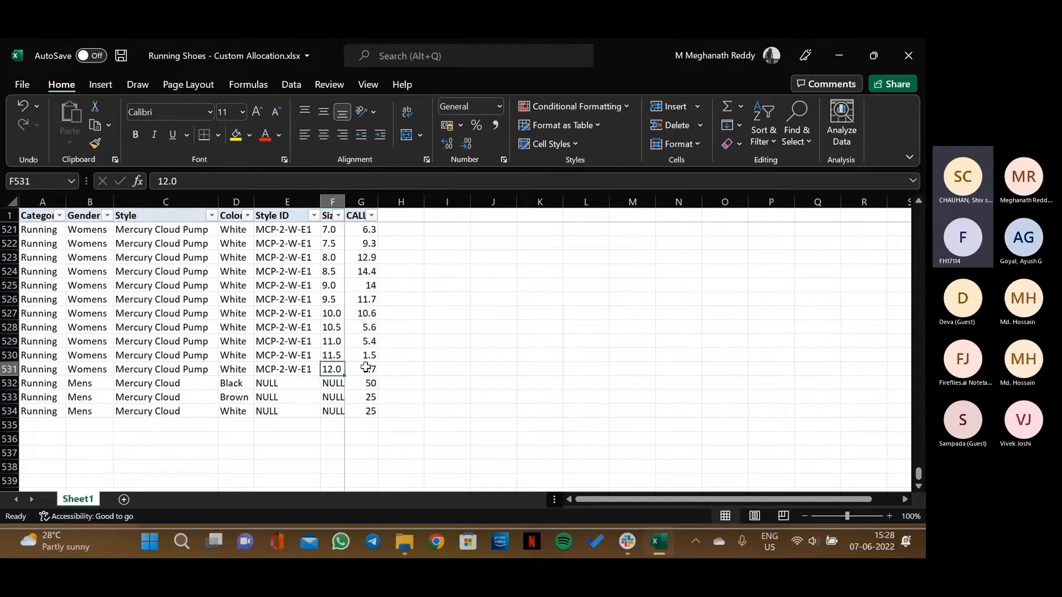
pyautogui.press('Down')
pyautogui.press('Left')
pyautogui.press('Home')
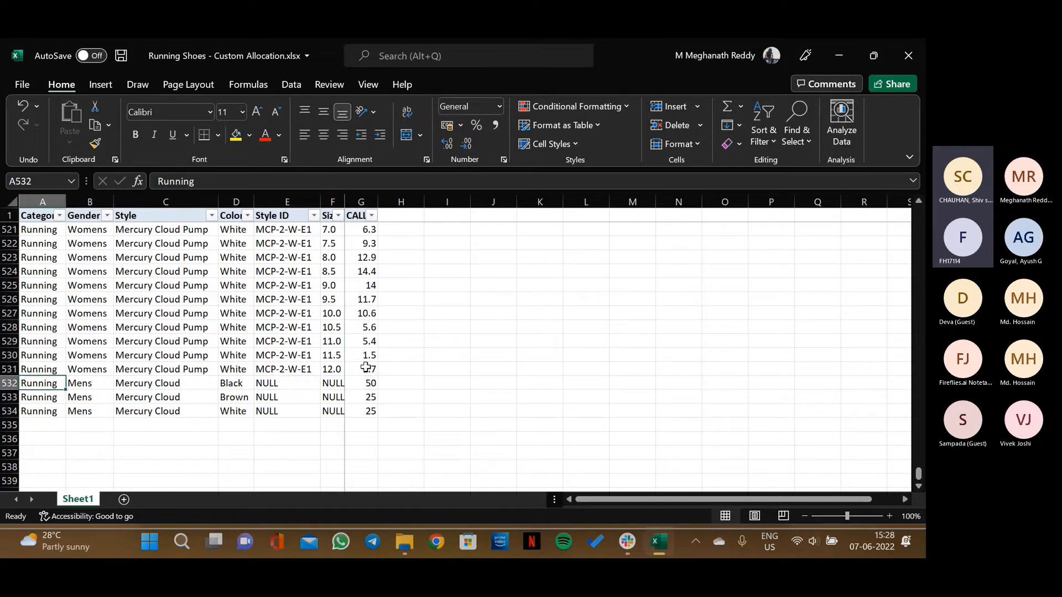
pyautogui.press('Right')
pyautogui.press('Right')
pyautogui.press('Right')
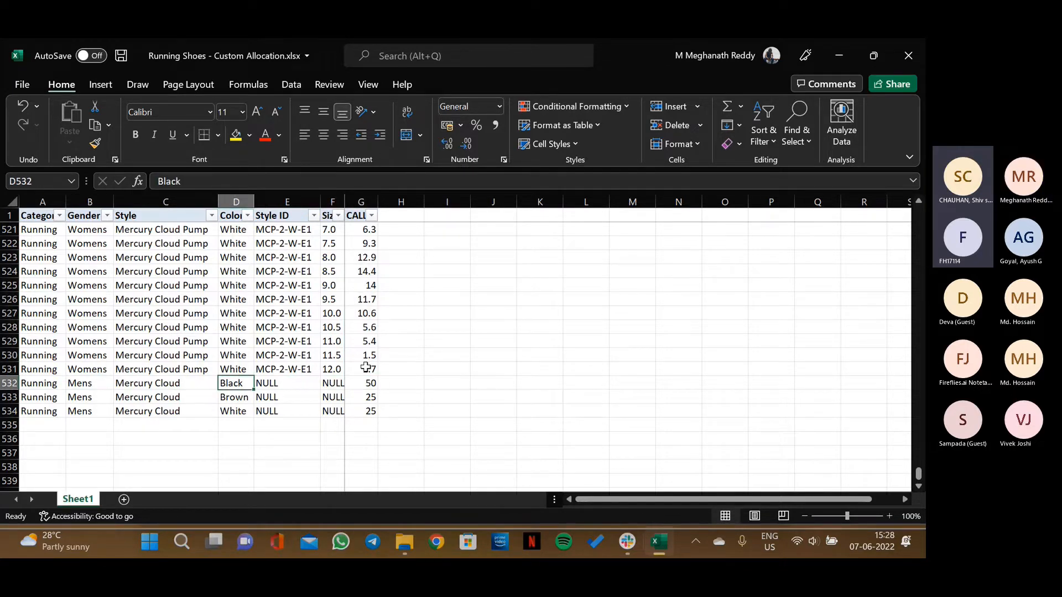
pyautogui.hotkey('shift', 'Down')
pyautogui.hotkey('shift', 'Down')
pyautogui.press('Down')
pyautogui.press('Up')
pyautogui.press('Home')
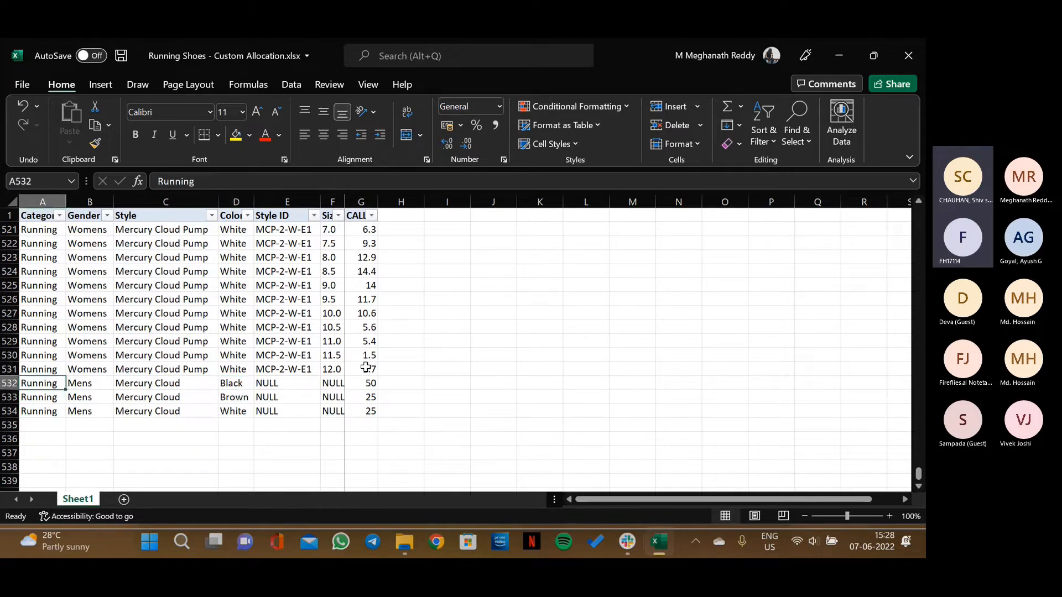
pyautogui.hotkey('shift', 'Right')
pyautogui.hotkey('shift', 'Right')
pyautogui.hotkey('shift', 'Right')
pyautogui.hotkey('ctrl', 'c')
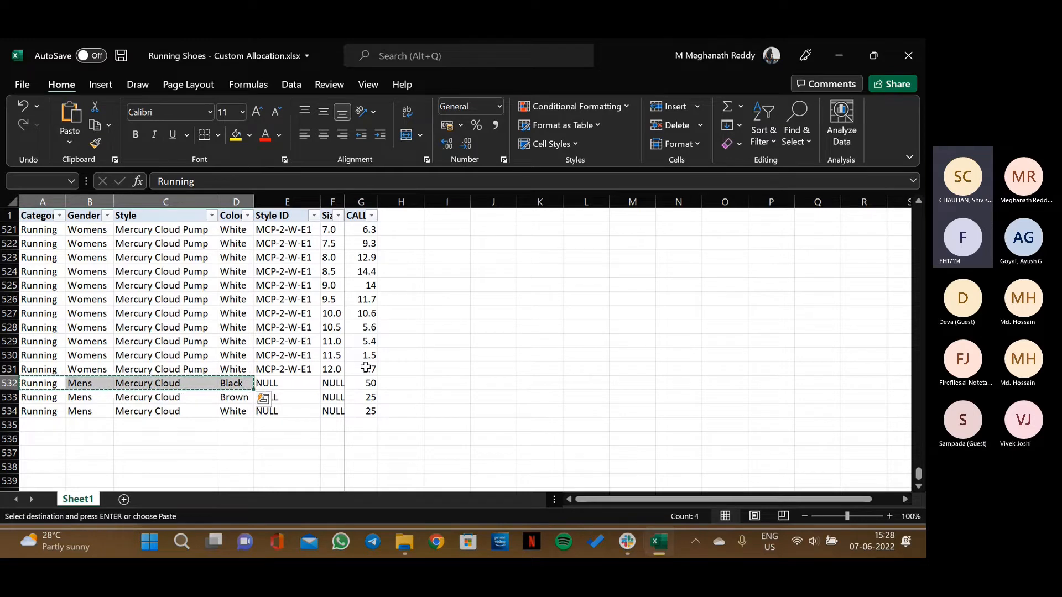
pyautogui.press('Down')
pyautogui.press('Down')
pyautogui.press('Down')
pyautogui.press('Right')
pyautogui.press('Right')
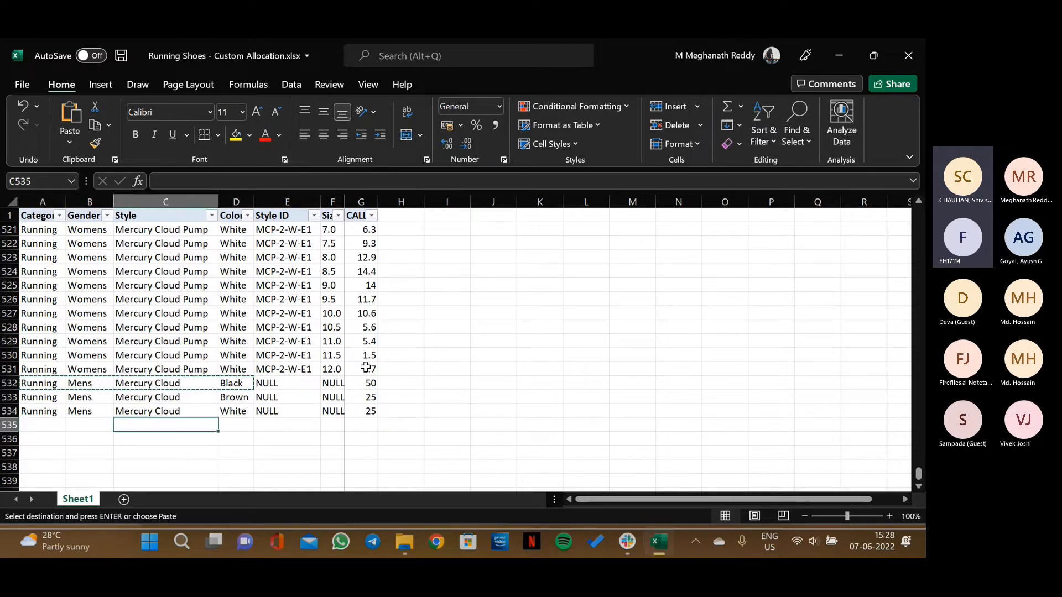
pyautogui.press('Right')
# Examine the Black color entries of the Mens Mercury Cloud rows at the start of the sheet.
pyautogui.press('Up')
pyautogui.press('Up')
pyautogui.press('Up')
pyautogui.hotkey('ctrl', 'Up')
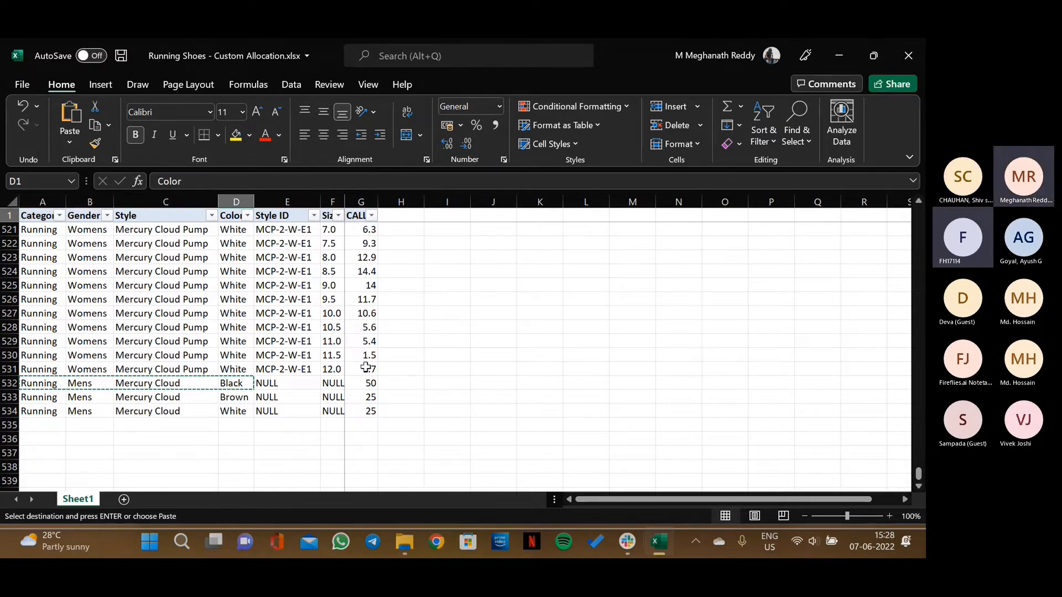
pyautogui.press('Down')
pyautogui.hotkey('shift', 'Down')
pyautogui.hotkey('shift', 'Down')
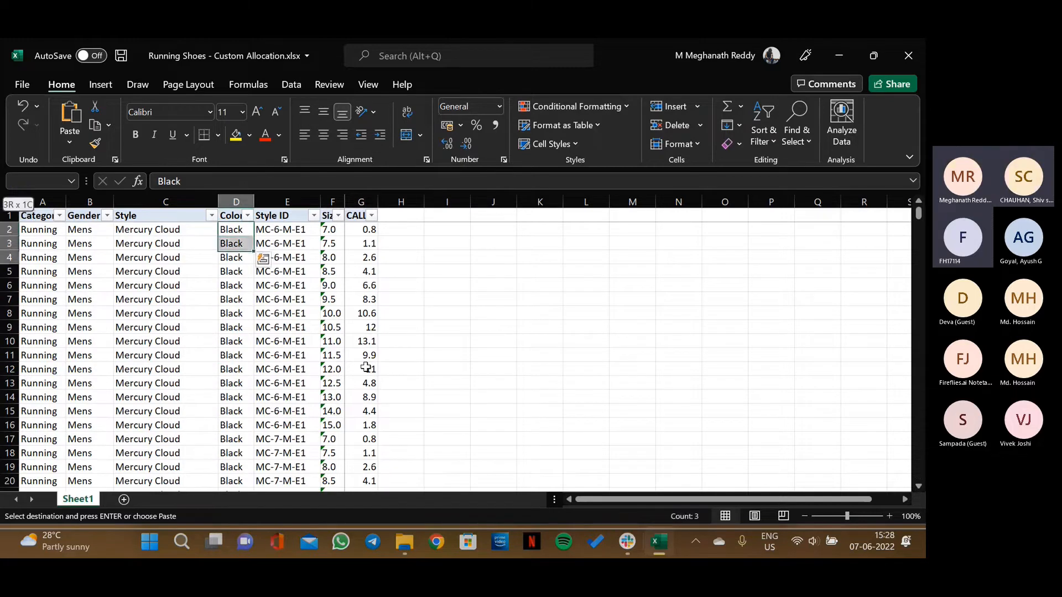
pyautogui.hotkey('shift', 'Down')
pyautogui.hotkey('shift', 'Down')
pyautogui.hotkey('shift', 'Down')
pyautogui.hotkey('shift', 'Down')
pyautogui.hotkey('shift', 'Down')
pyautogui.hotkey('shift', 'Down')
pyautogui.hotkey('shift', 'Down')
pyautogui.hotkey('shift', 'Down')
pyautogui.hotkey('shift', 'Down')
pyautogui.hotkey('shift', 'Down')
pyautogui.hotkey('shift', 'Down')
pyautogui.hotkey('shift', 'Down')
pyautogui.hotkey('shift', 'Down')
pyautogui.hotkey('shift', 'Down')
pyautogui.hotkey('shift', 'Down')
pyautogui.hotkey('shift', 'Right')
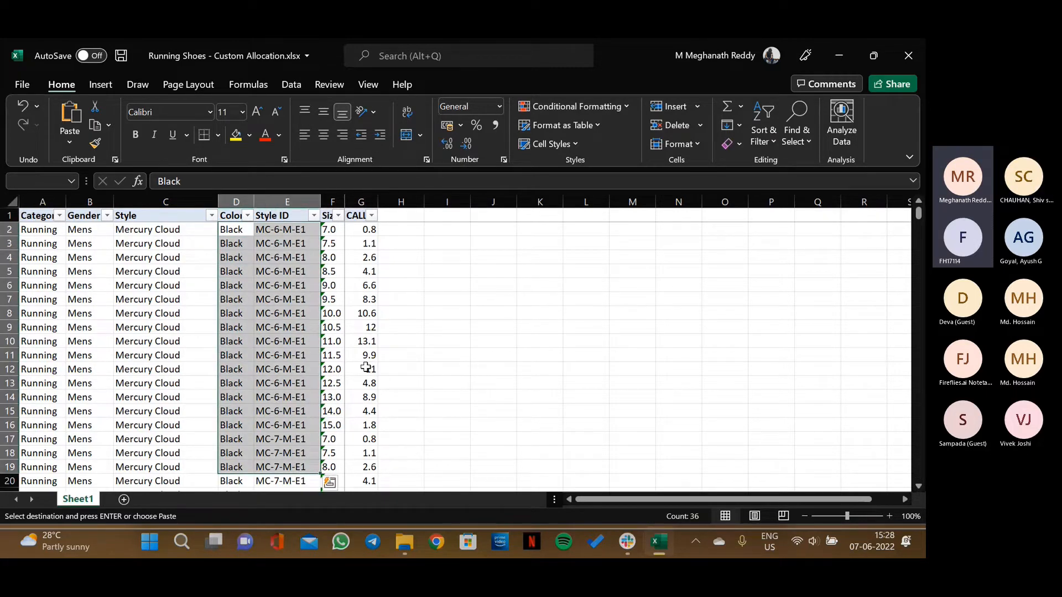
# Examine the Style ID entries of the MC-6-M-E1 rows in E2:E16.
pyautogui.press('Right')
pyautogui.hotkey('shift', 'Down')
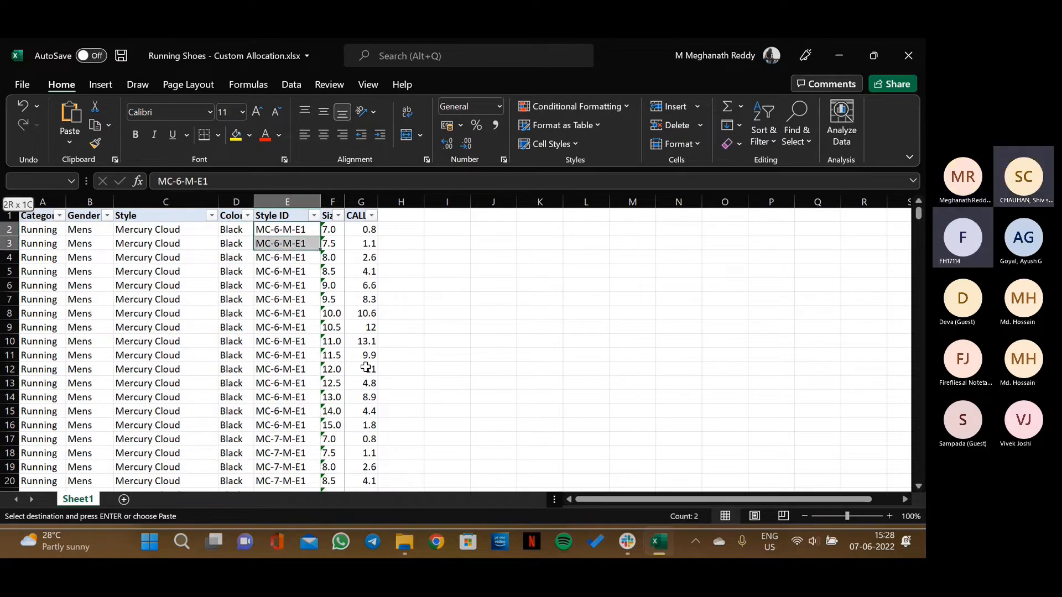
pyautogui.hotkey('shift', 'Down')
pyautogui.hotkey('shift', 'Down')
pyautogui.hotkey('shift', 'Down')
pyautogui.hotkey('shift', 'Down')
pyautogui.hotkey('shift', 'Down')
pyautogui.hotkey('shift', 'Down')
pyautogui.hotkey('shift', 'Down')
pyautogui.hotkey('shift', 'Down')
pyautogui.hotkey('shift', 'Down')
pyautogui.hotkey('shift', 'Down')
pyautogui.hotkey('shift', 'Down')
pyautogui.hotkey('shift', 'Down')
pyautogui.hotkey('shift', 'Down')
pyautogui.hotkey('shift', 'Down')
pyautogui.hotkey('shift', 'Up')
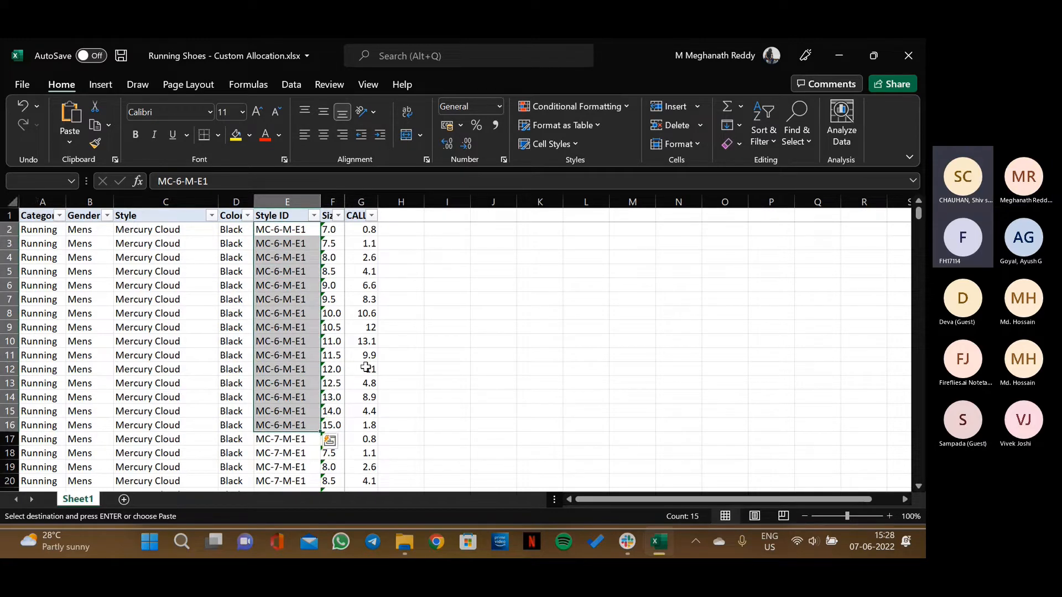
# Check the sum of the CALL percentages for style MC-6-M-E1 in G2:G16.
pyautogui.press('Right')
pyautogui.press('Right')
pyautogui.hotkey('shift', 'Down')
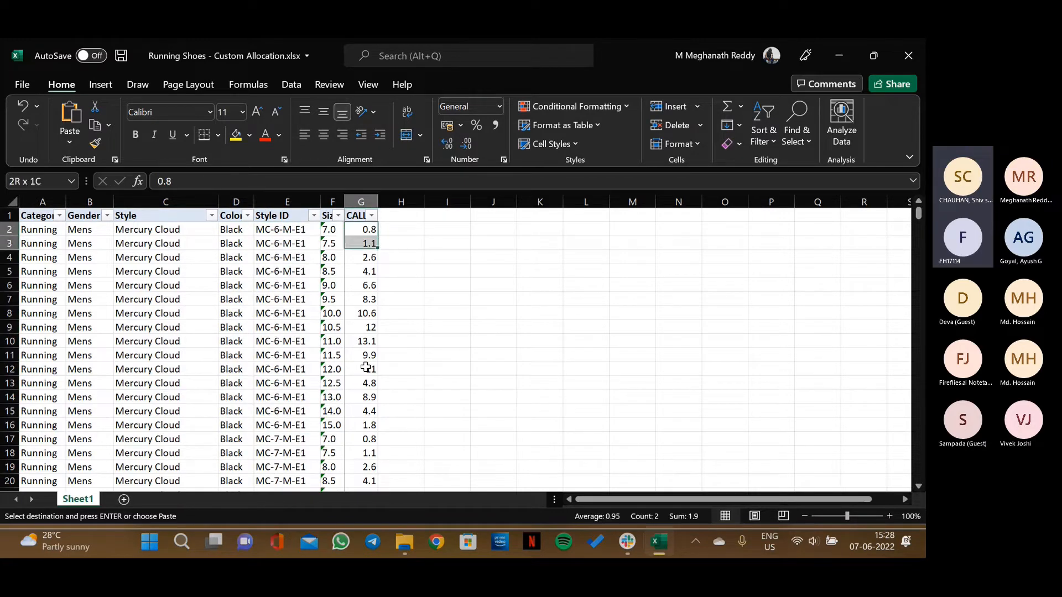
pyautogui.hotkey('ctrl', 'v')
pyautogui.hotkey('shift', 'Down')
pyautogui.hotkey('shift', 'Down')
pyautogui.hotkey('shift', 'Down')
pyautogui.hotkey('shift', 'Down')
pyautogui.hotkey('shift', 'Down')
pyautogui.hotkey('shift', 'Down')
pyautogui.hotkey('shift', 'Down')
pyautogui.hotkey('shift', 'Down')
pyautogui.hotkey('shift', 'Down')
pyautogui.hotkey('shift', 'Down')
pyautogui.hotkey('shift', 'Down')
pyautogui.hotkey('shift', 'Down')
pyautogui.hotkey('shift', 'Down')
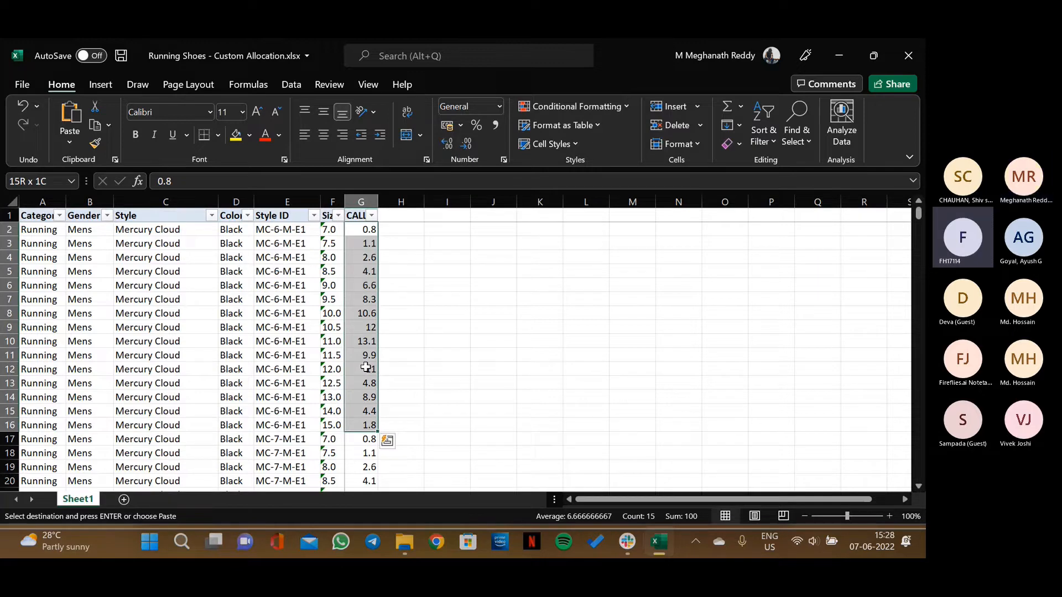
pyautogui.press('Up')
# Save the changes to Running Shoes - Custom Allocation.xlsx, close the workbook and switch to Forecast Pro TRAC.
pyautogui.click(908, 56)
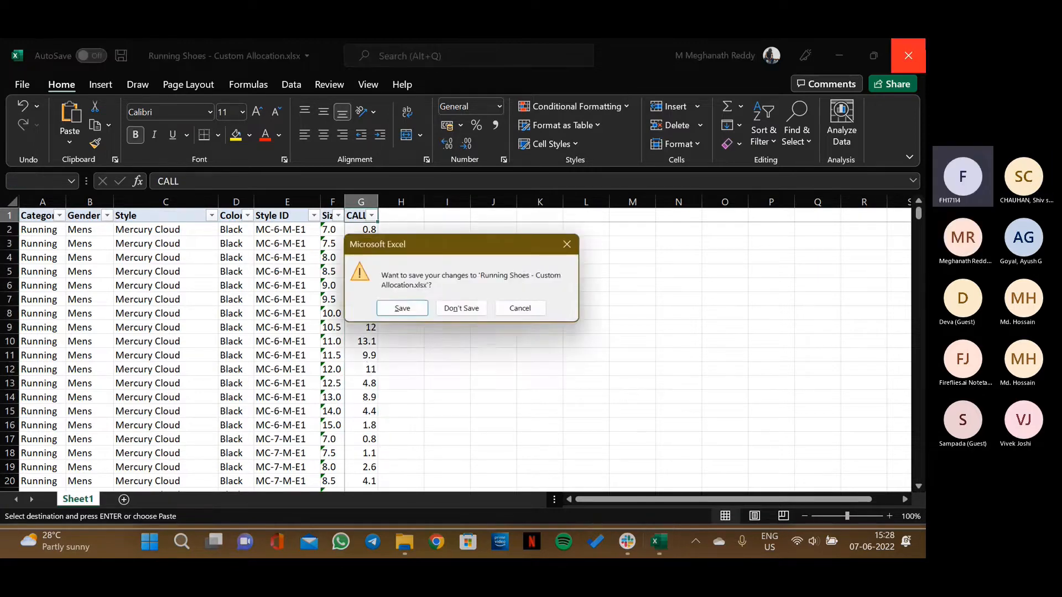
pyautogui.press('Return')
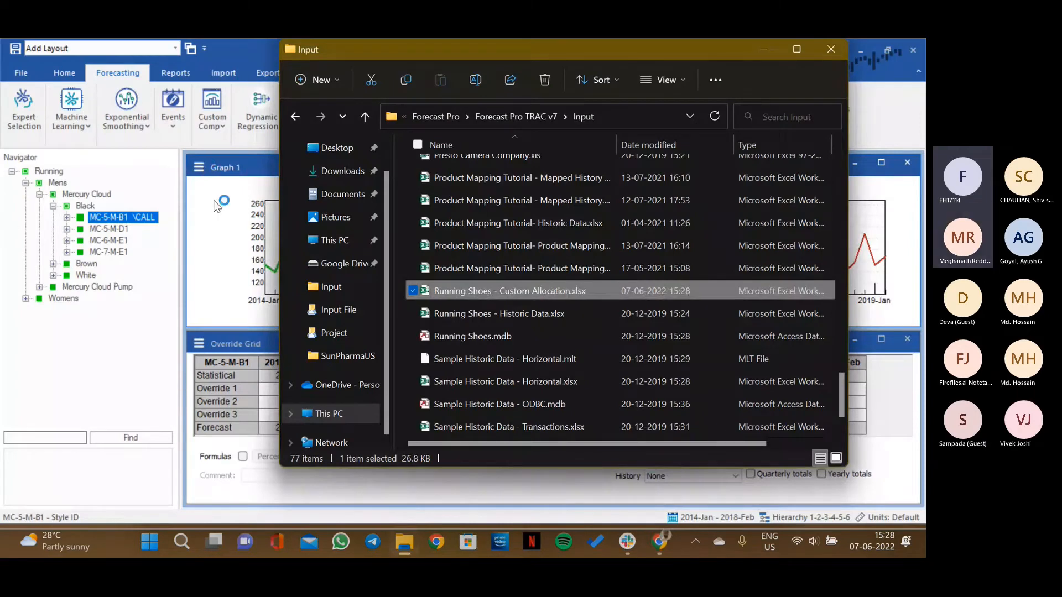
pyautogui.click(212, 202)
# Create a new empty forecasting project.
pyautogui.click(55, 71)
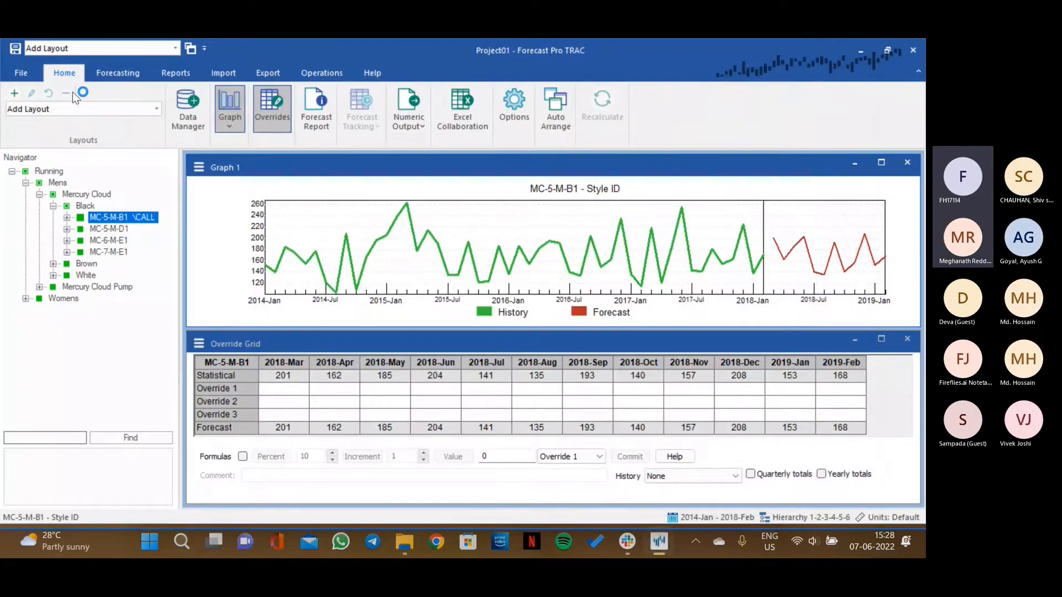
pyautogui.click(32, 75)
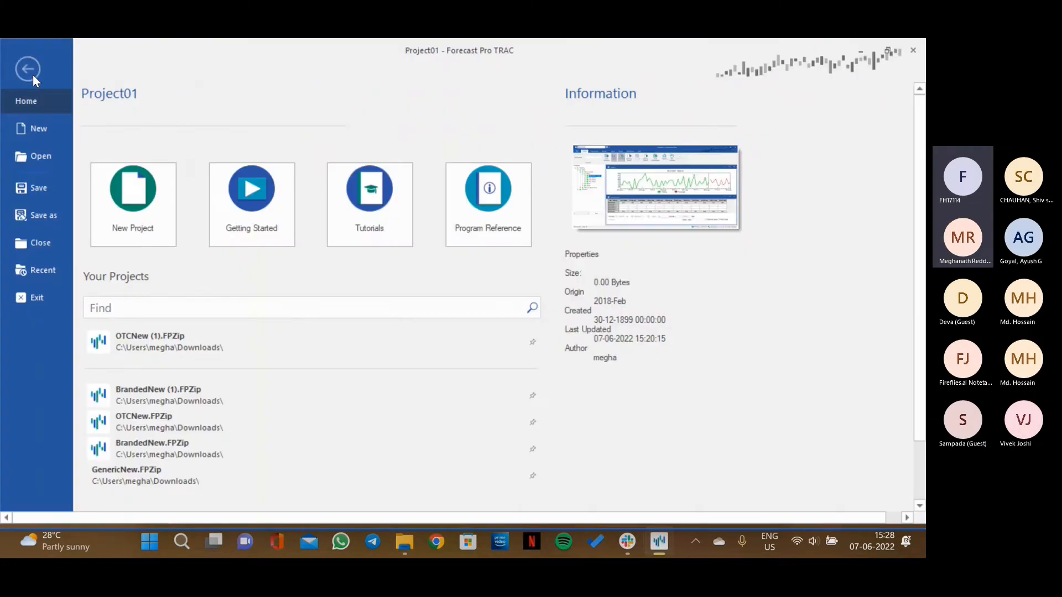
pyautogui.click(159, 241)
pyautogui.press('Tab')
pyautogui.press('Return')
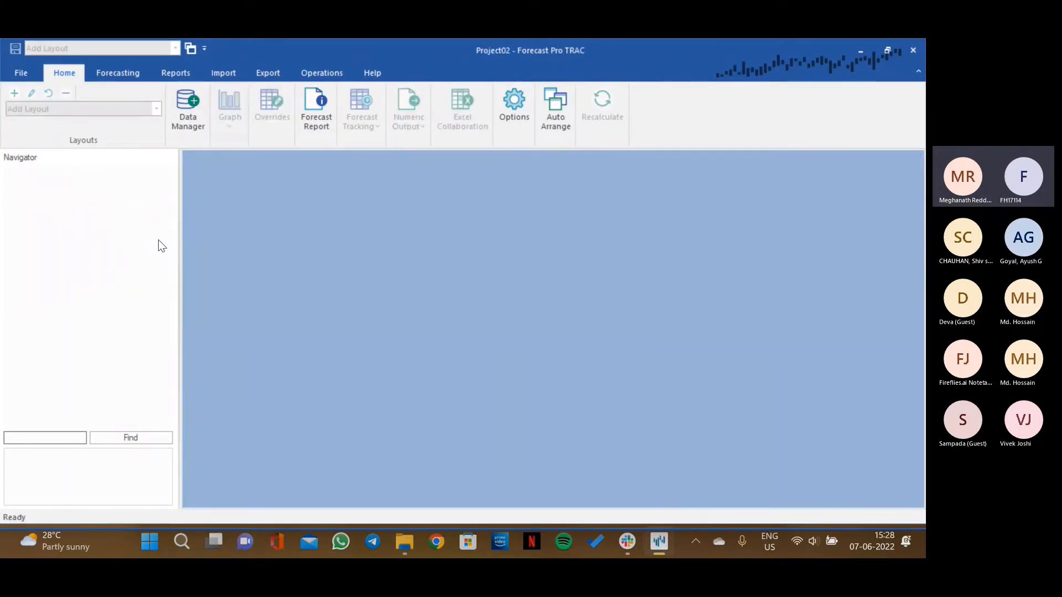
# Add the Excel file Auto Parts - Historic Data.xls as historic data, then read and forecast it.
pyautogui.click(183, 116)
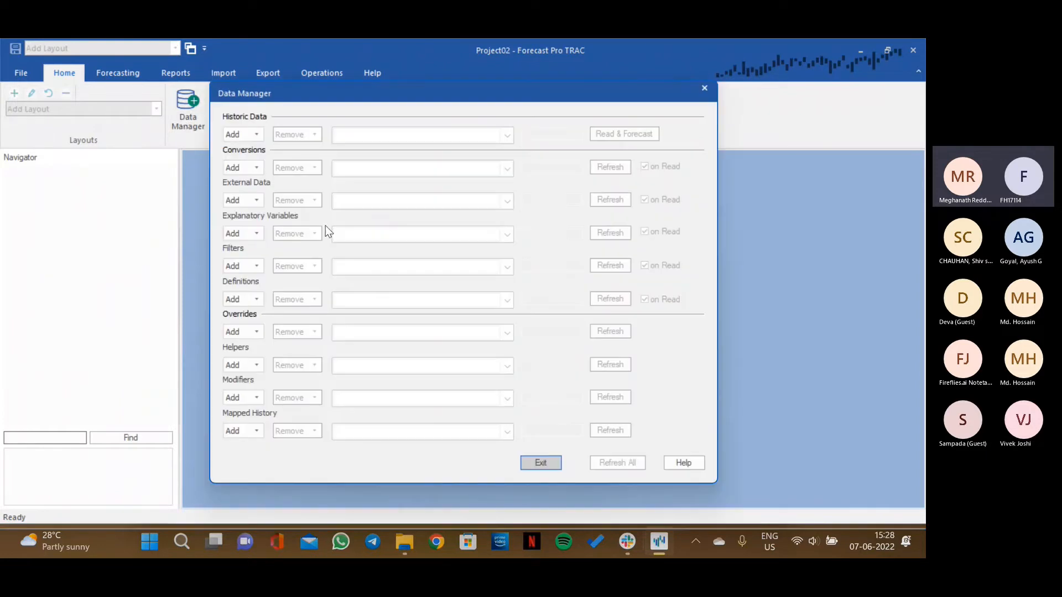
pyautogui.click(245, 134)
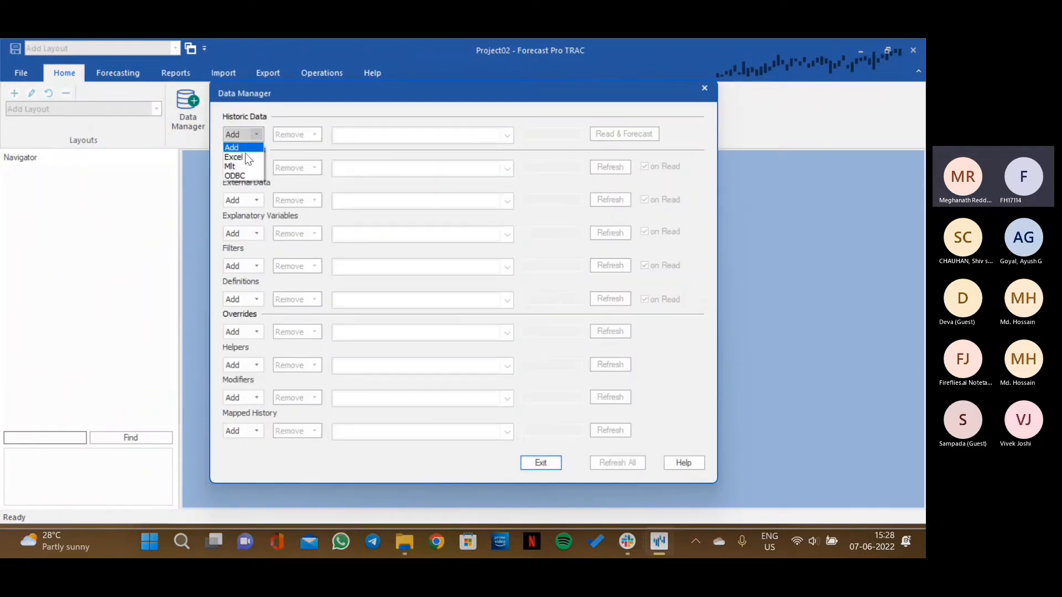
pyautogui.click(247, 162)
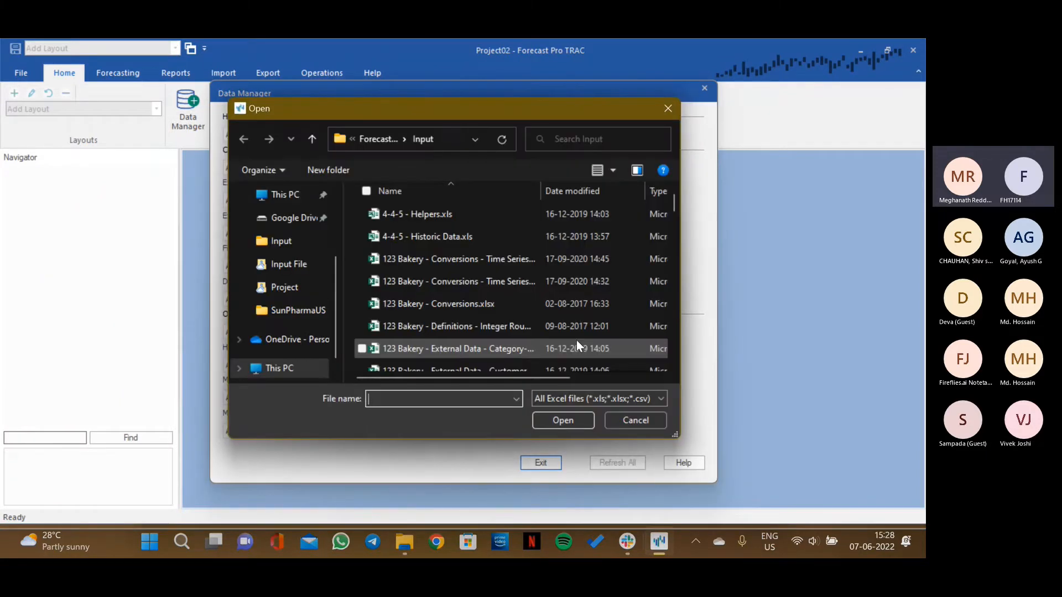
pyautogui.scroll(-8, 472, 327)
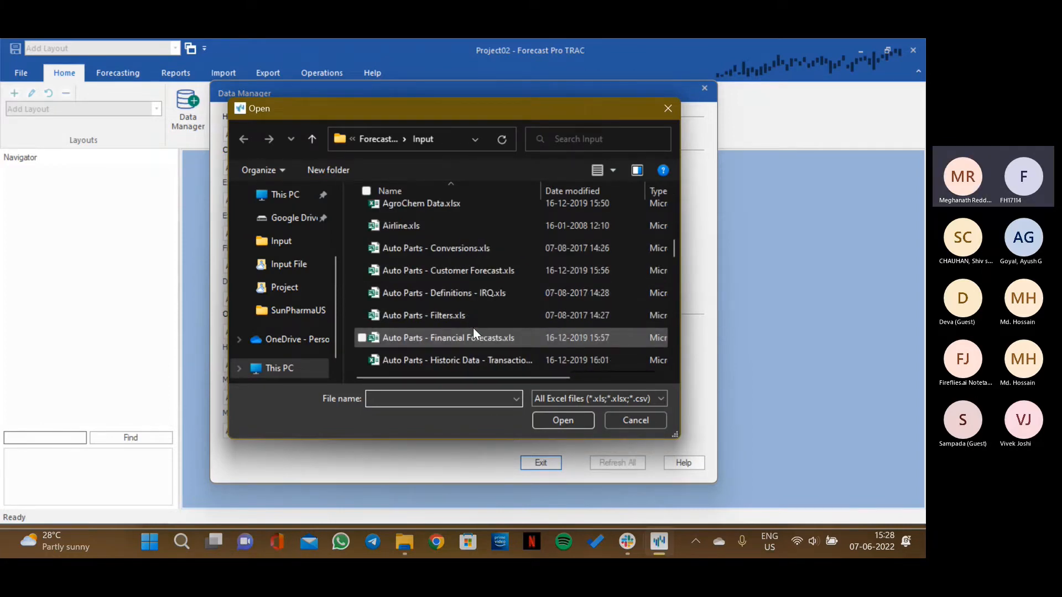
pyautogui.scroll(-1, 476, 354)
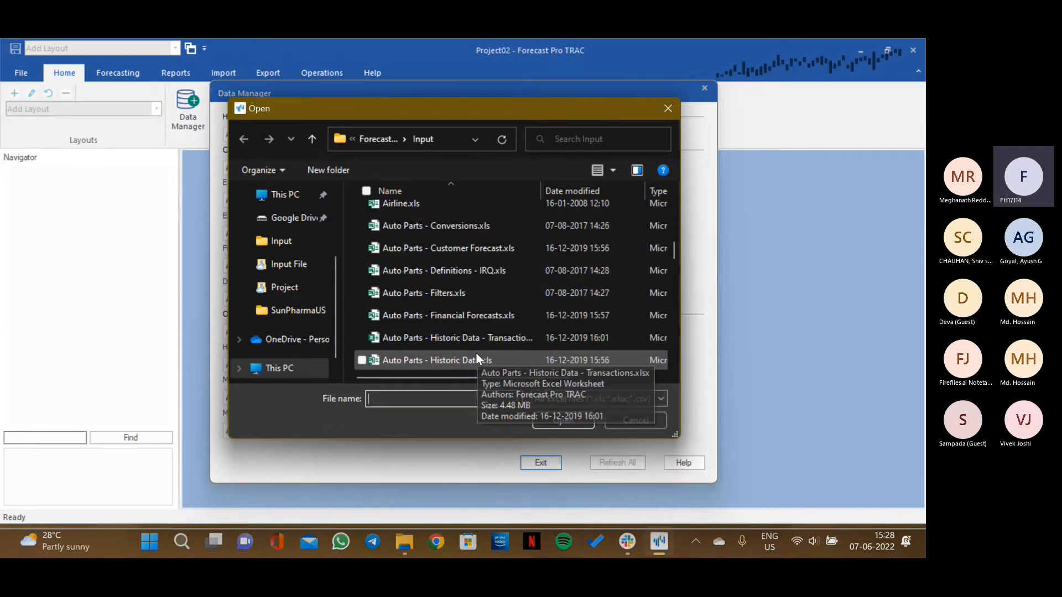
pyautogui.doubleClick(490, 358)
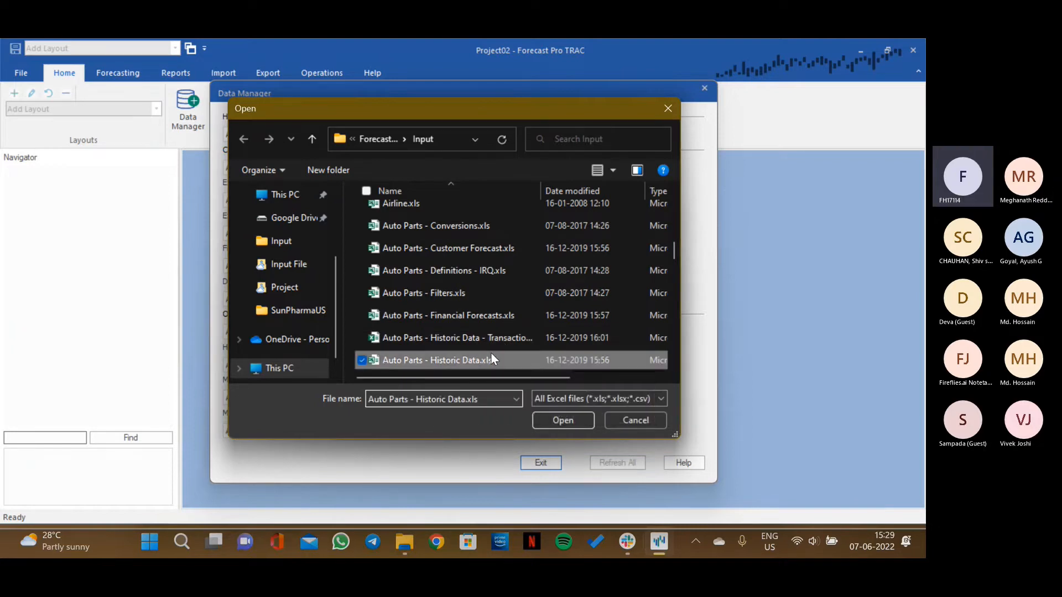
pyautogui.click(620, 130)
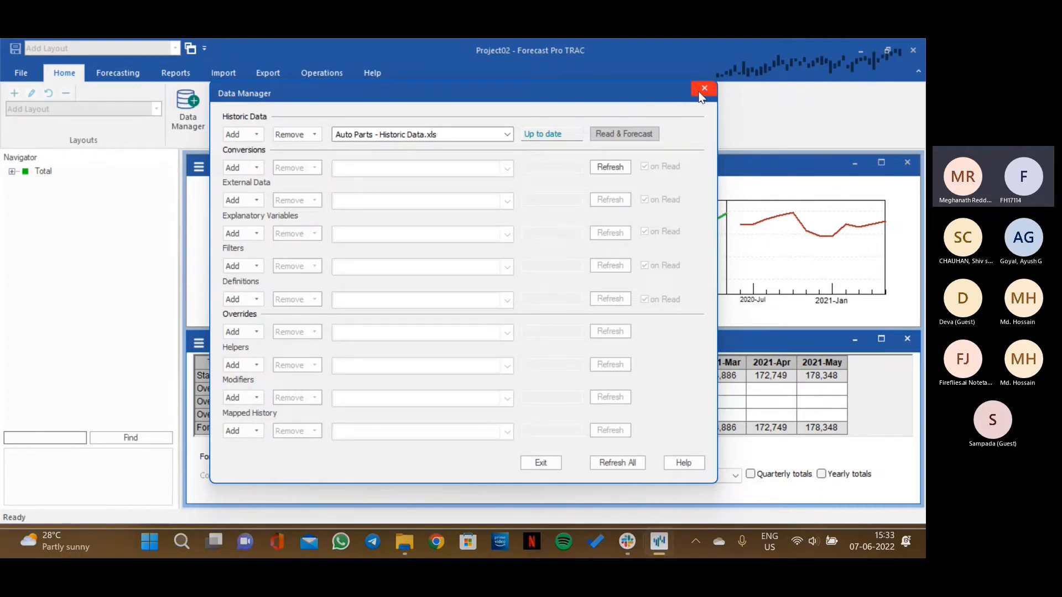
pyautogui.click(700, 94)
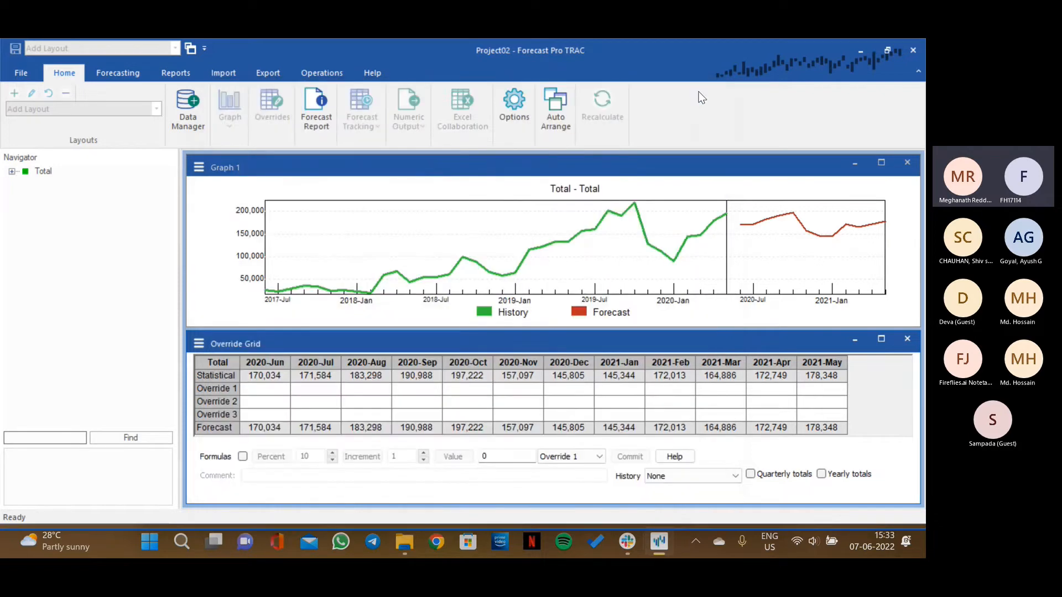
# Add the Excel file Auto Parts - Definitions - IRQ.xls as the project's definitions and refresh them.
pyautogui.click(177, 120)
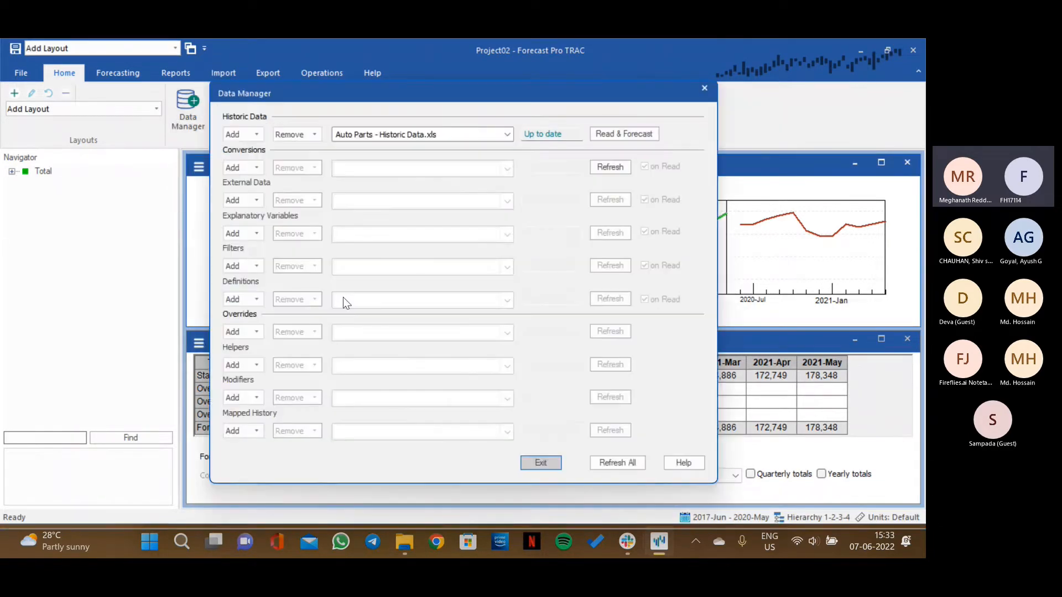
pyautogui.click(248, 299)
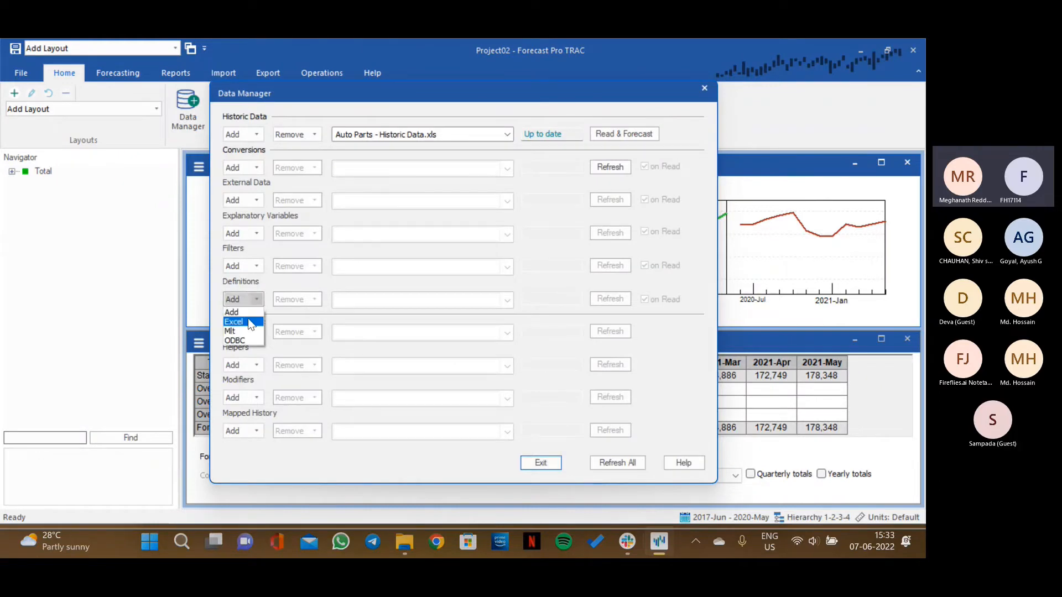
pyautogui.click(248, 322)
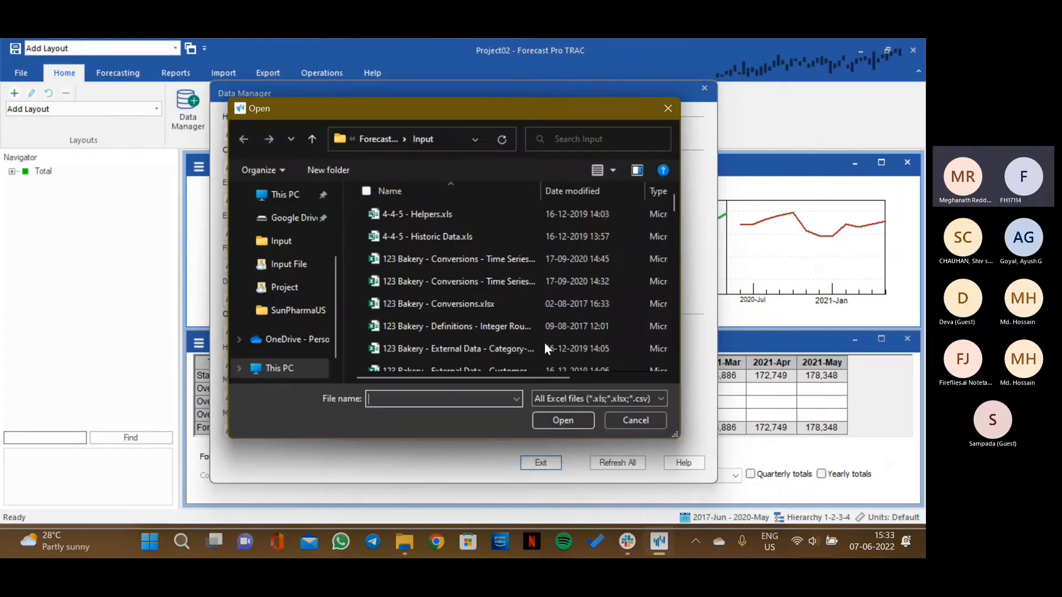
pyautogui.scroll(-4, 539, 328)
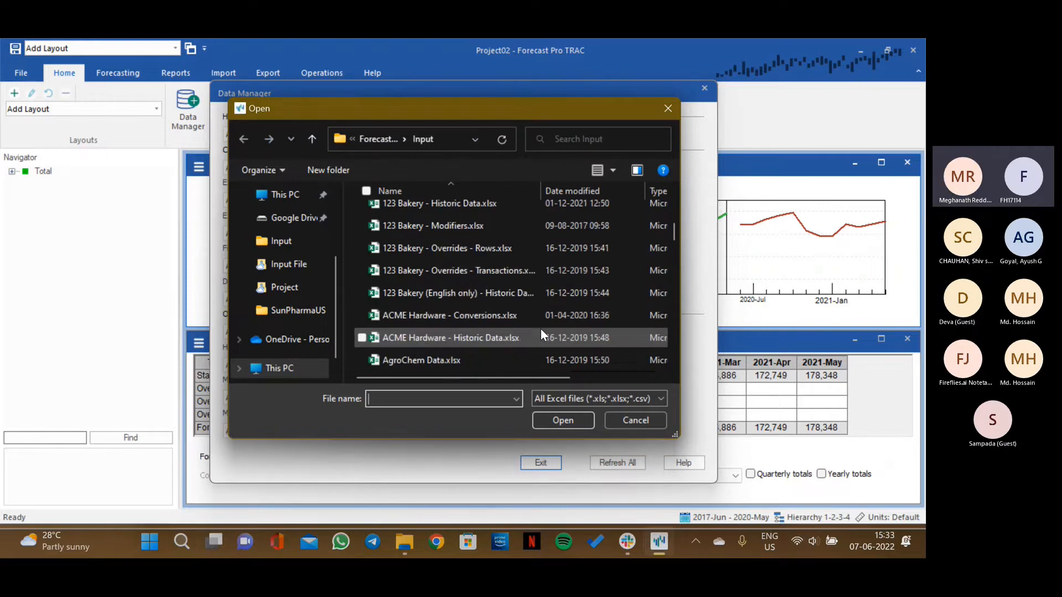
pyautogui.scroll(-5, 539, 328)
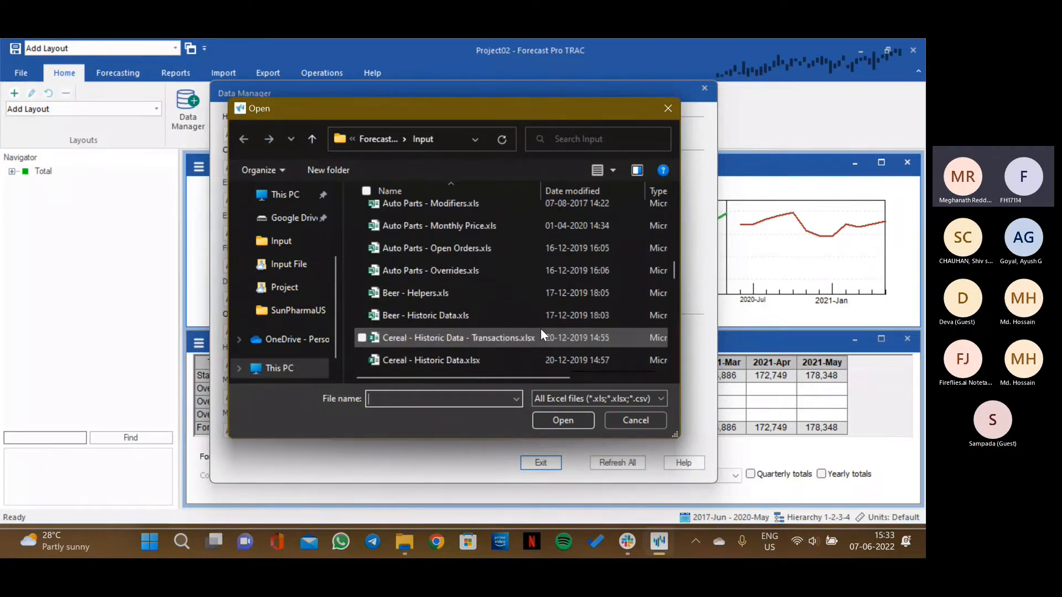
pyautogui.scroll(3, 539, 329)
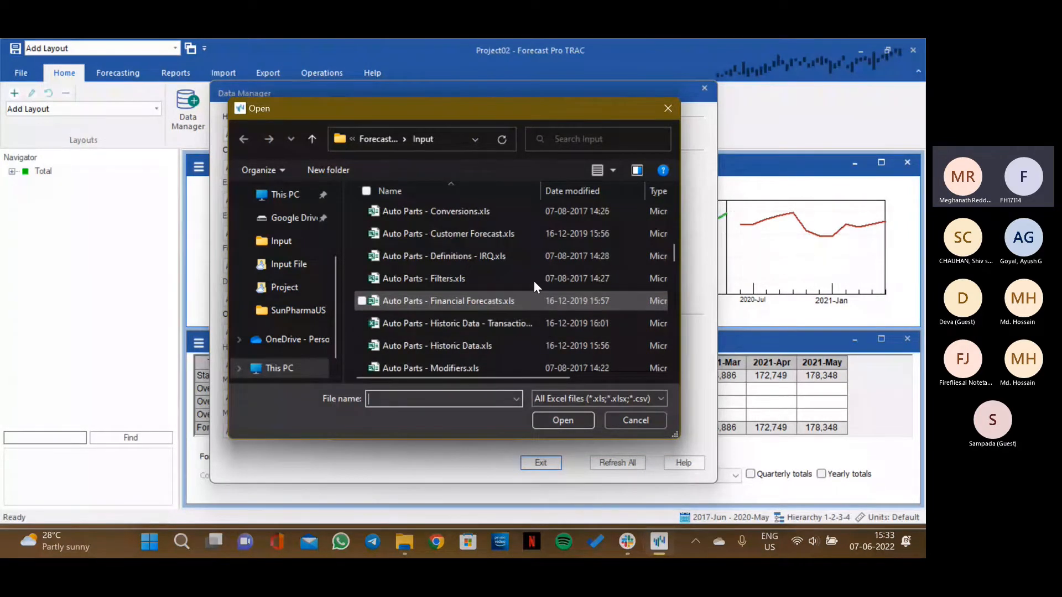
pyautogui.doubleClick(522, 251)
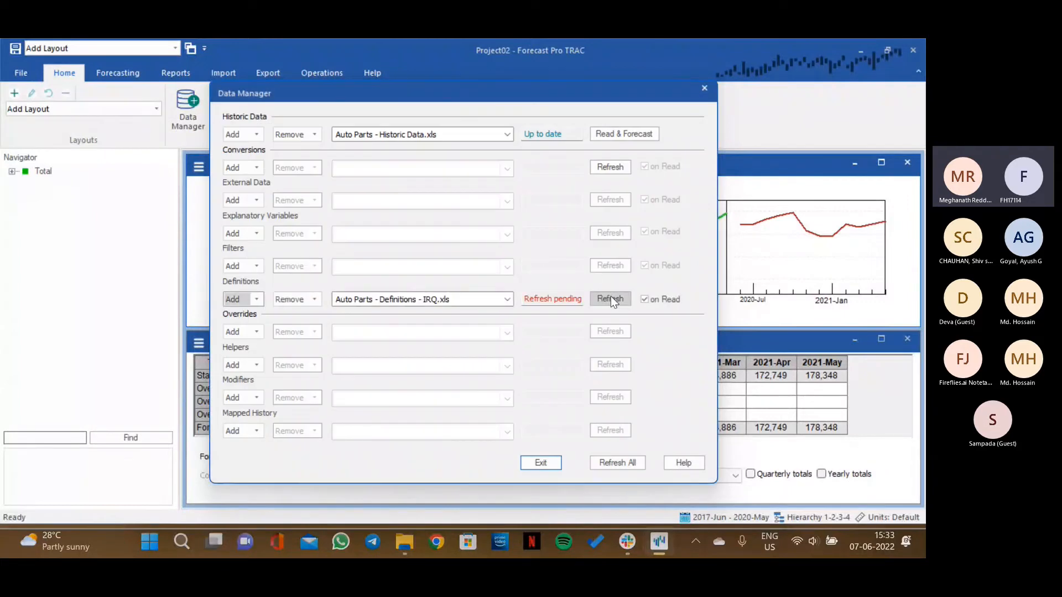
pyautogui.click(610, 299)
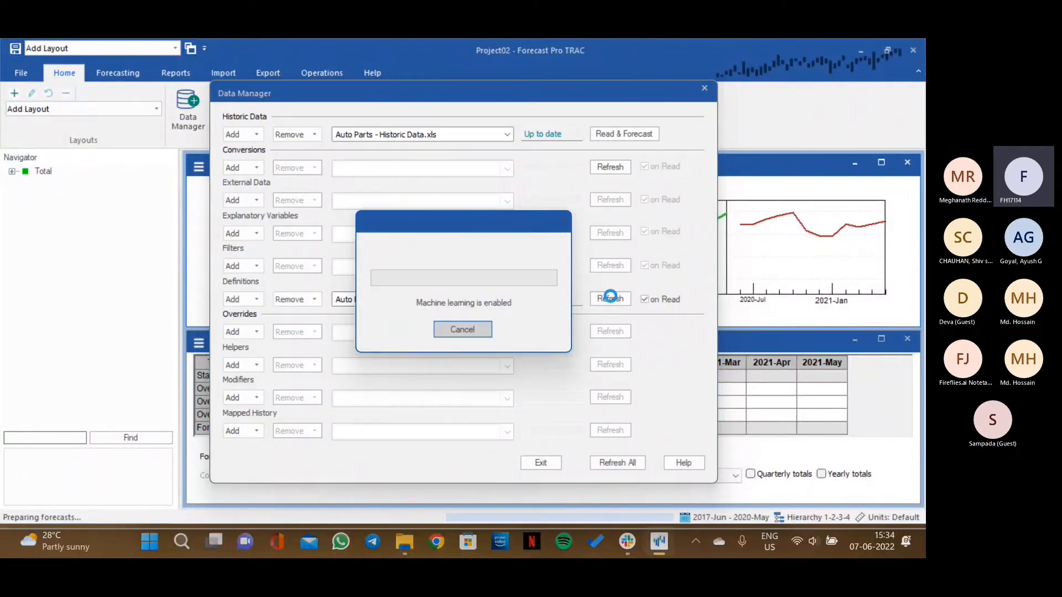
# Open Auto Parts - Definitions - IRQ.xls in Excel from the Forecast Pro TRAC v7 Input folder.
pyautogui.click(404, 542)
pyautogui.scroll(4, 562, 210)
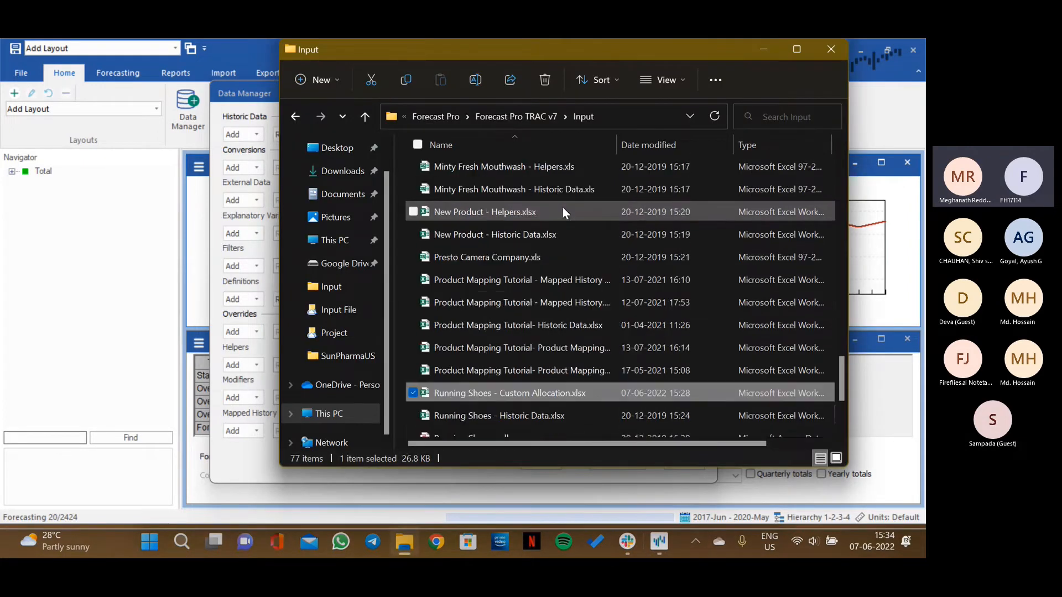
pyautogui.scroll(3, 562, 210)
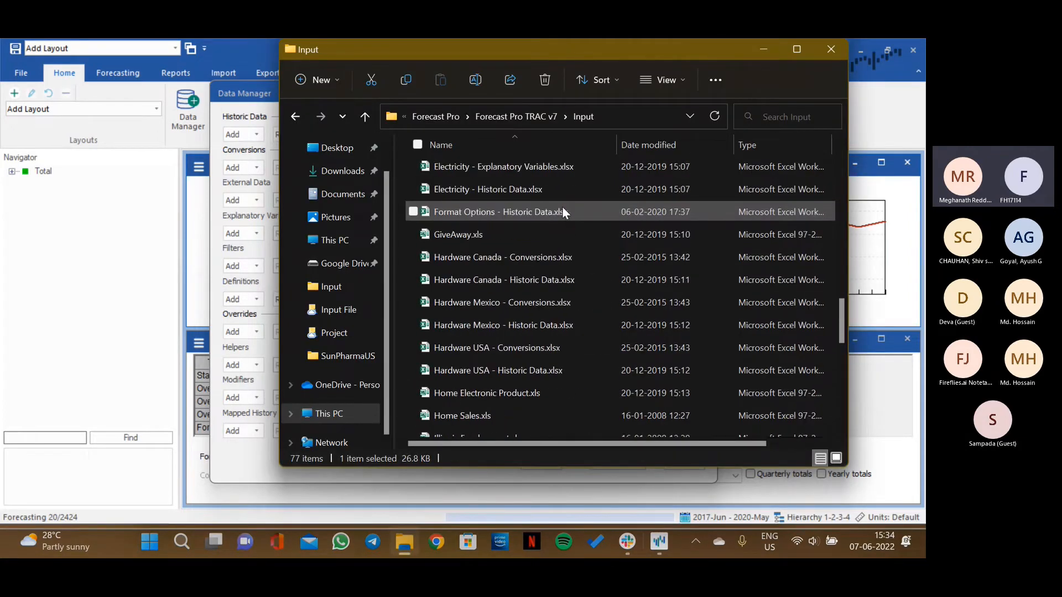
pyautogui.scroll(3, 545, 346)
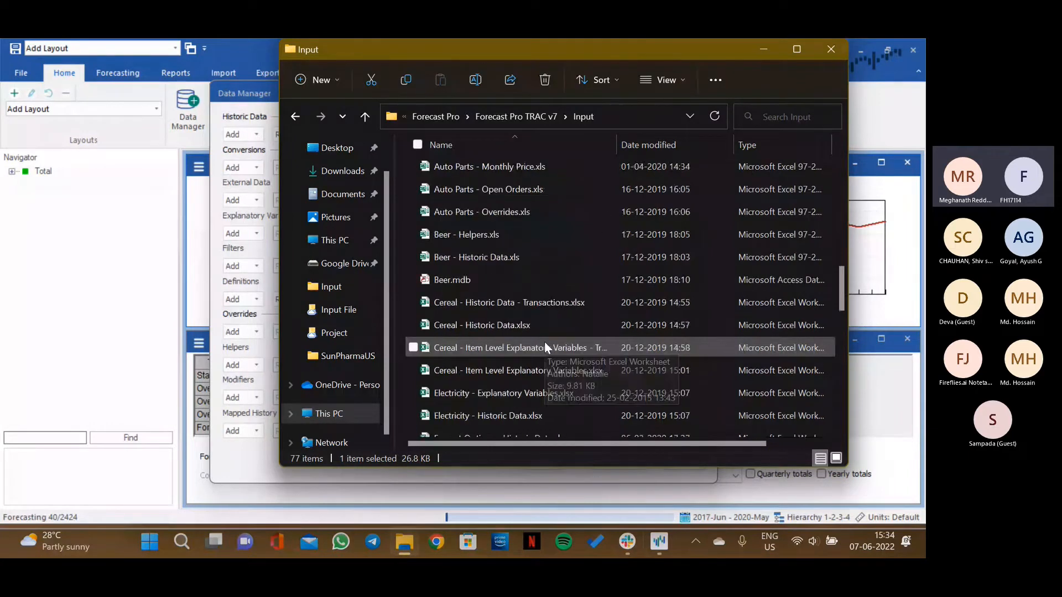
pyautogui.scroll(3, 544, 341)
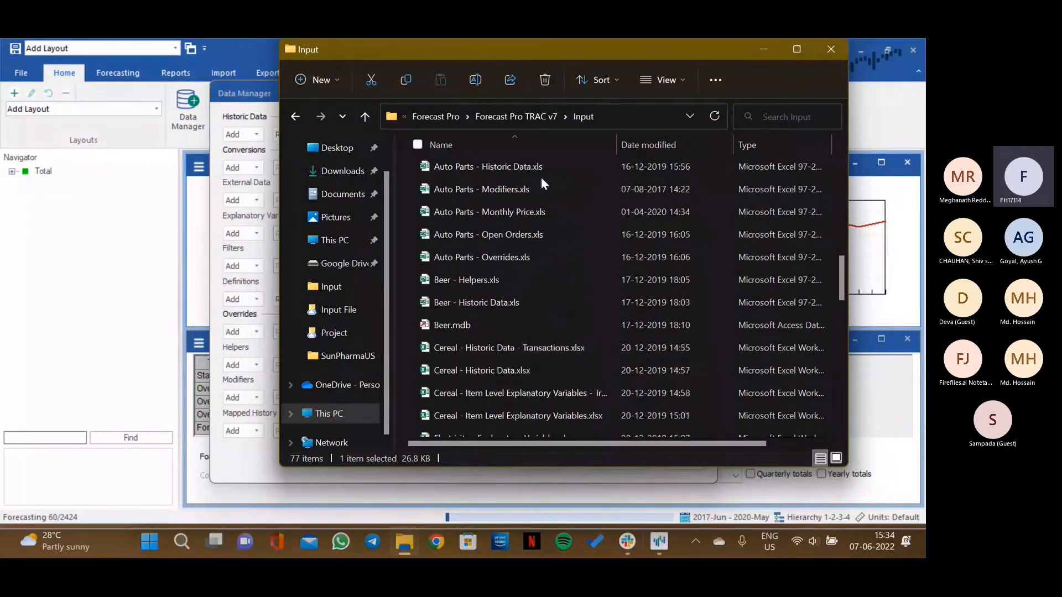
pyautogui.scroll(2, 541, 179)
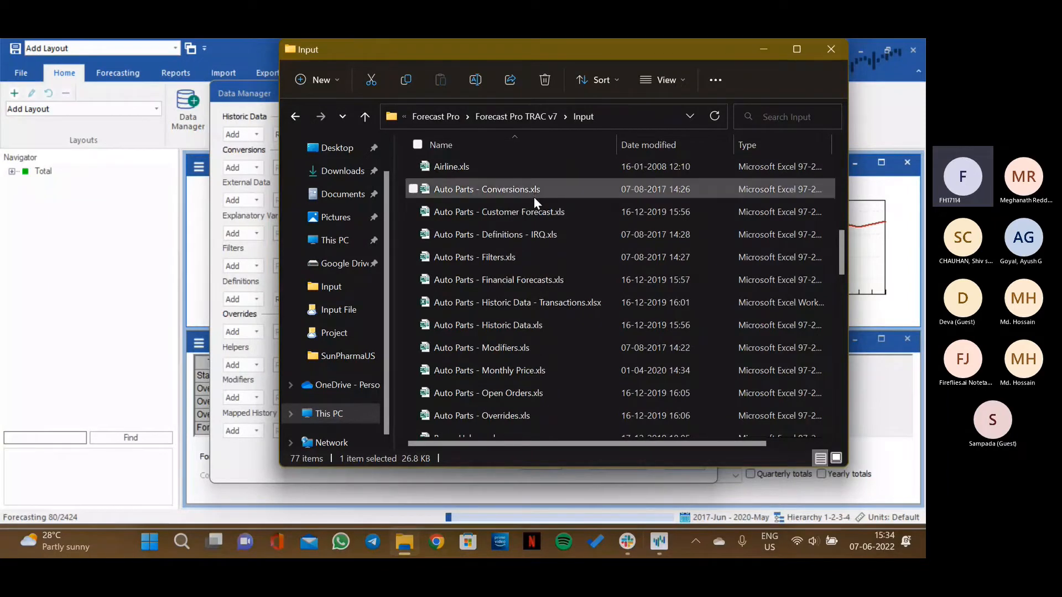
pyautogui.click(543, 234)
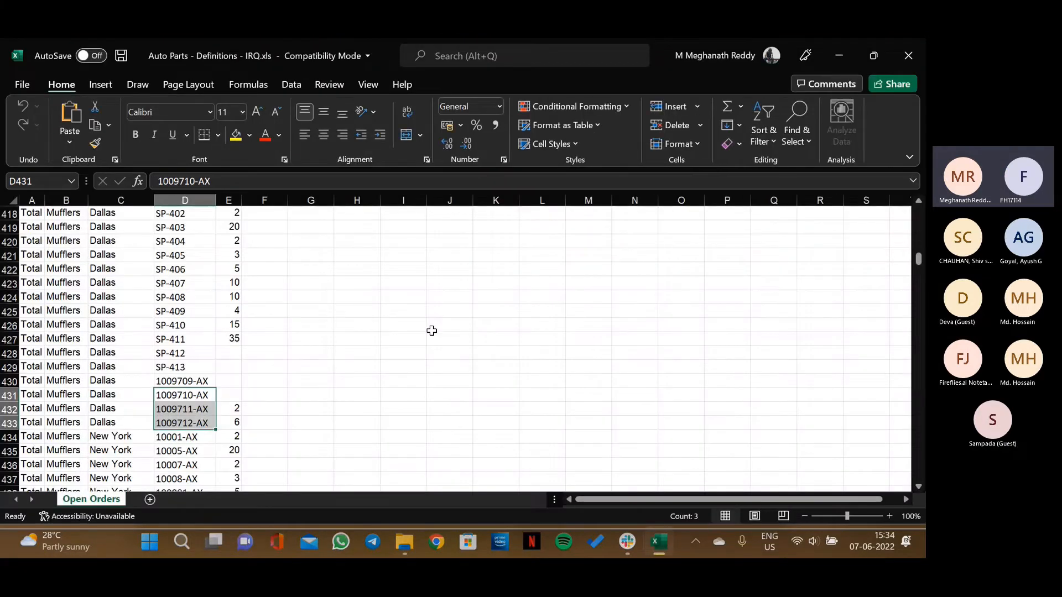
# Go to the IRQ value in E2 for SKU 10001-AX and highlight its row.
pyautogui.hotkey('ctrl', 'Up')
pyautogui.press('Right')
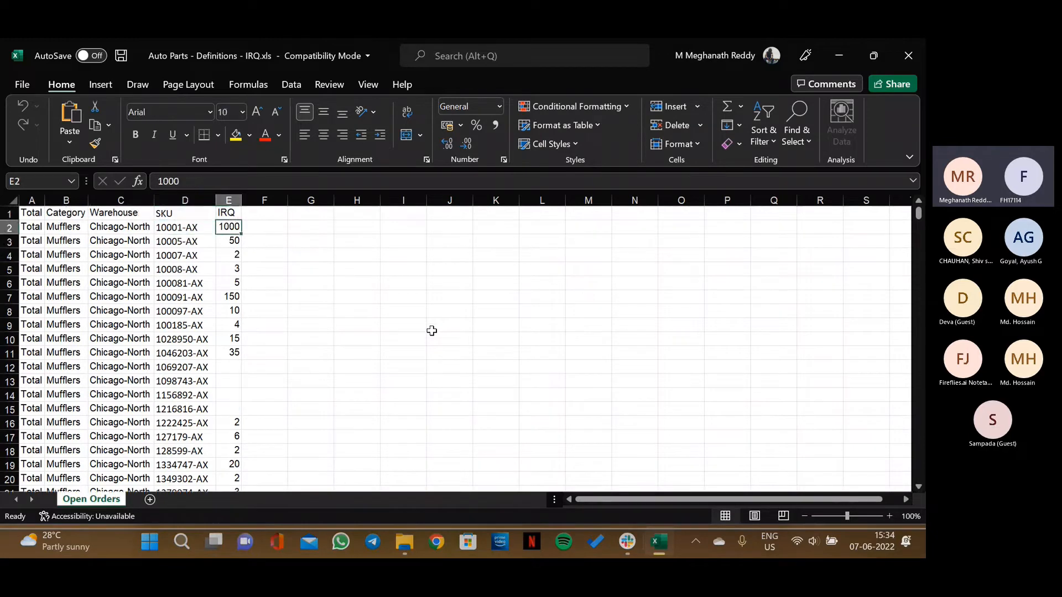
pyautogui.hotkey('ctrl', 'shift', 'Right')
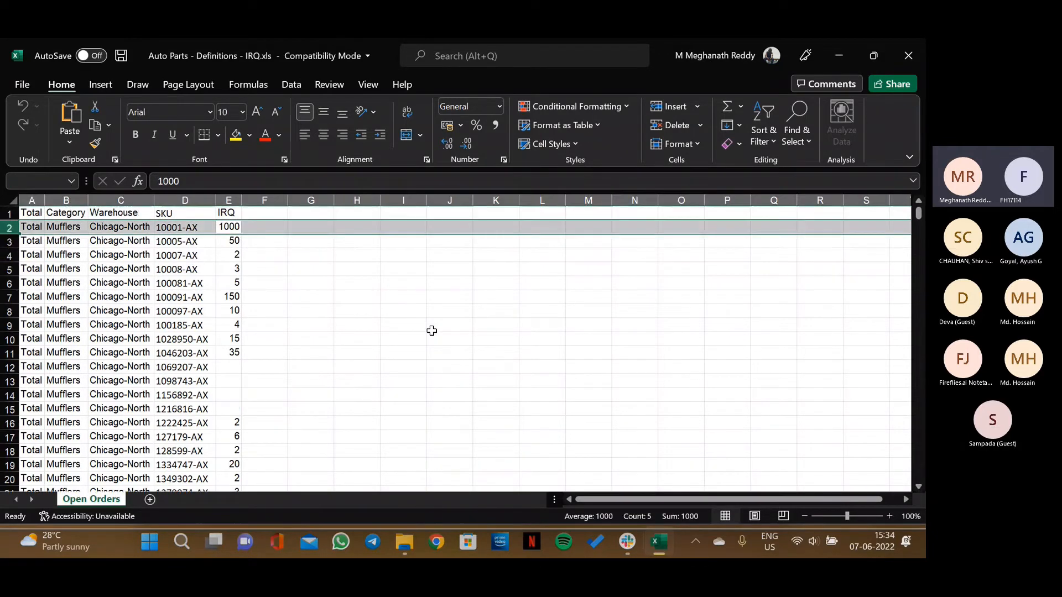
pyautogui.press('Right')
pyautogui.press('Left')
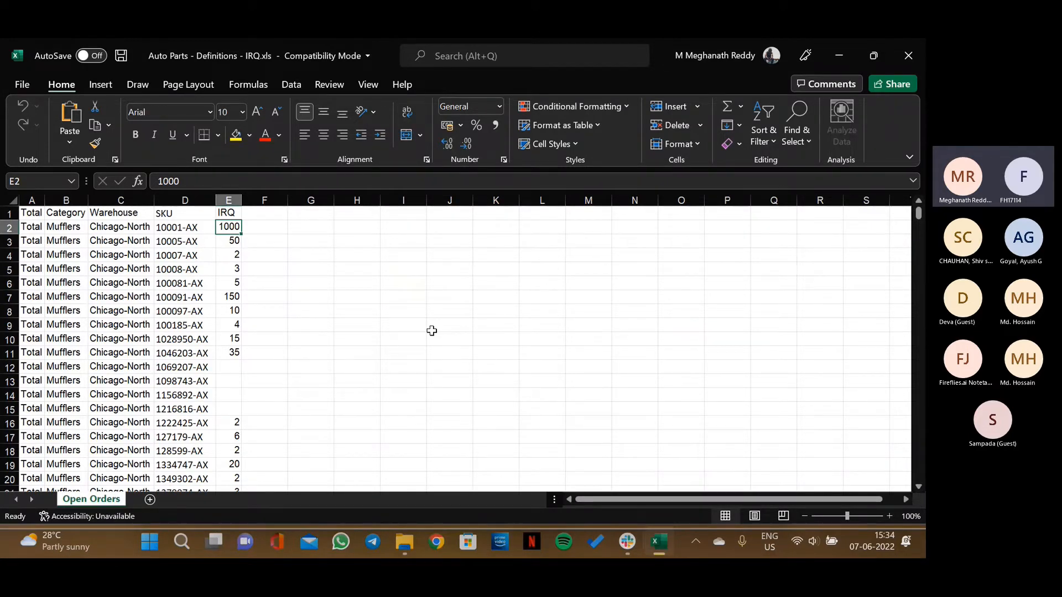
# Examine the IRQ values per SKU in column E down to row 43 and return to the column's header.
pyautogui.press('Down')
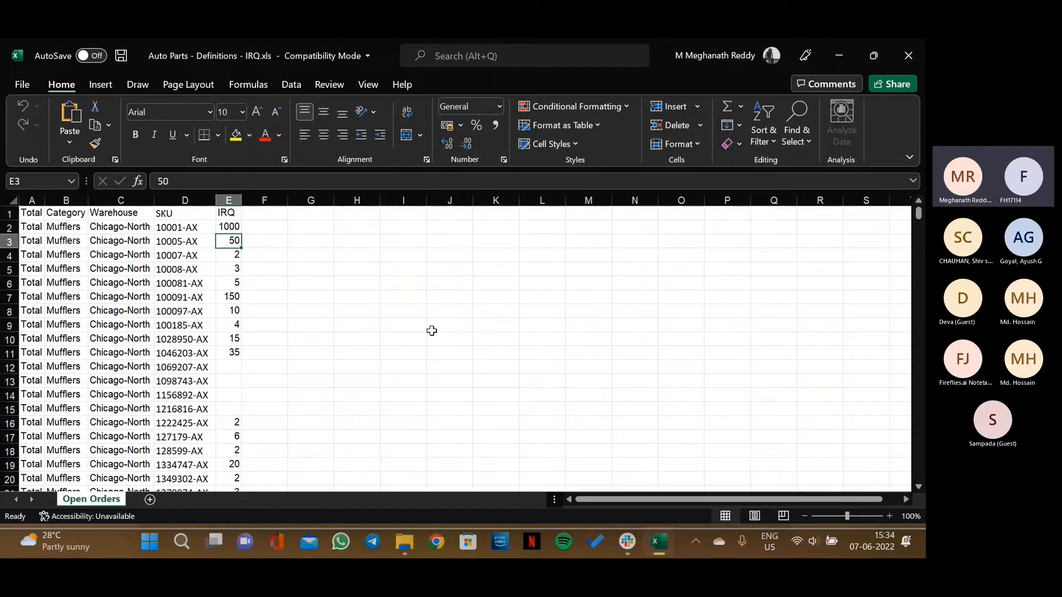
pyautogui.press('Down')
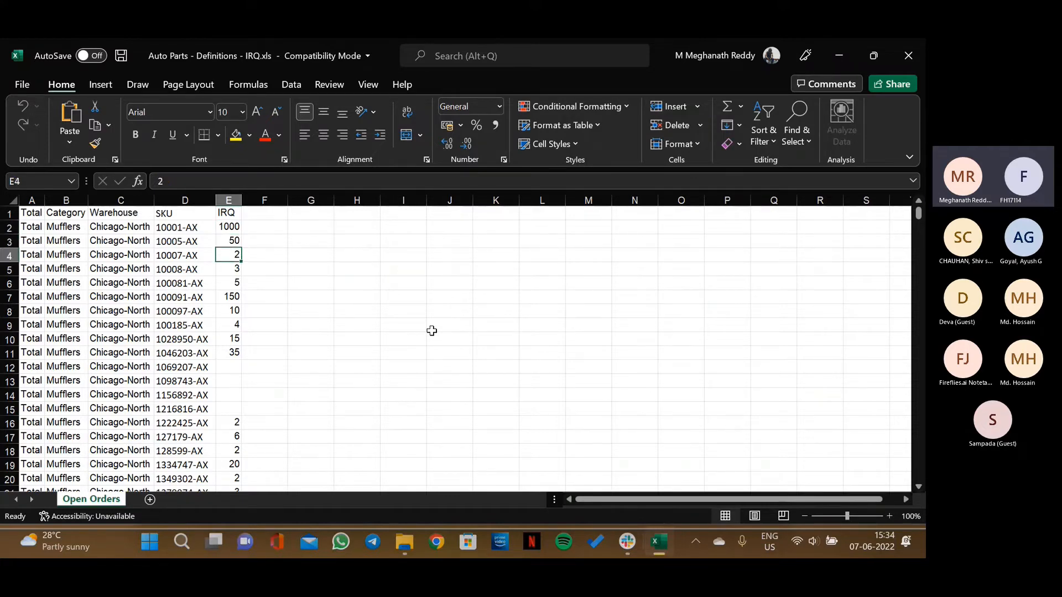
pyautogui.press('Down')
pyautogui.press('Down')
pyautogui.press('Down')
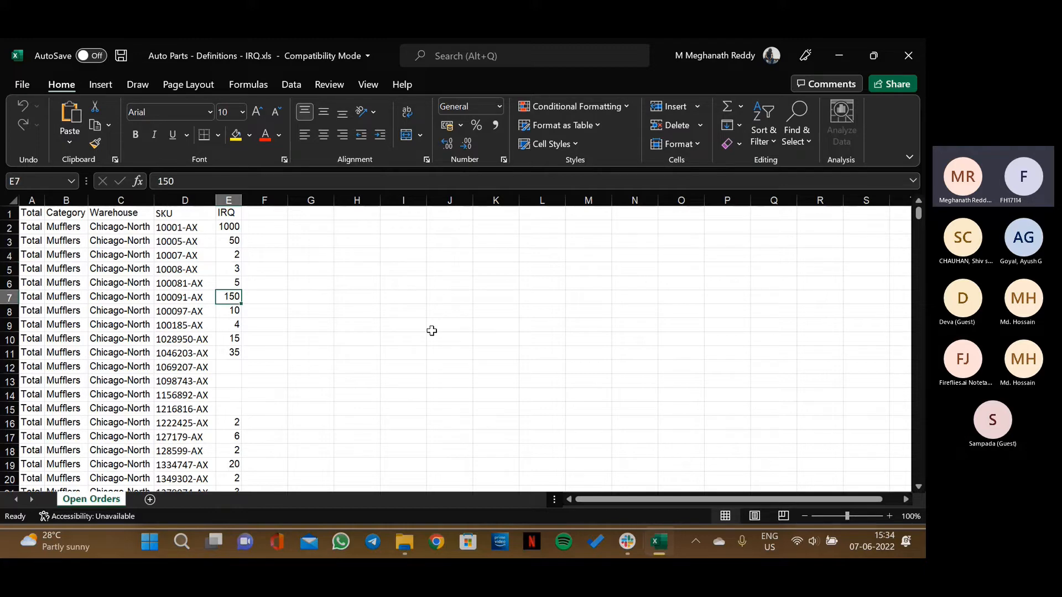
pyautogui.press('Down')
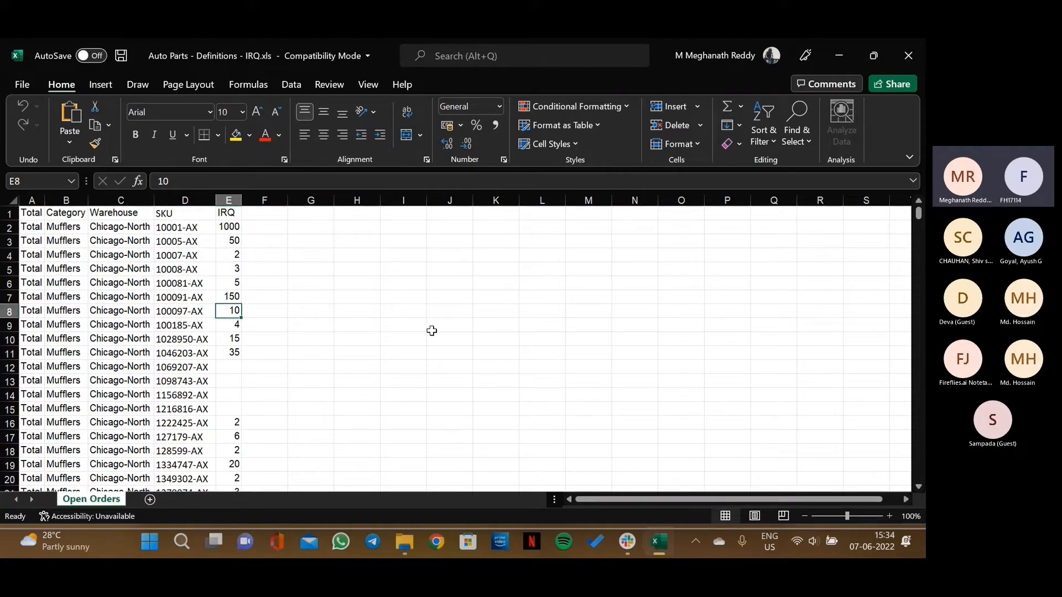
pyautogui.press('Down')
pyautogui.press('Down')
pyautogui.press('Down')
pyautogui.hotkey('ctrl', 'Down')
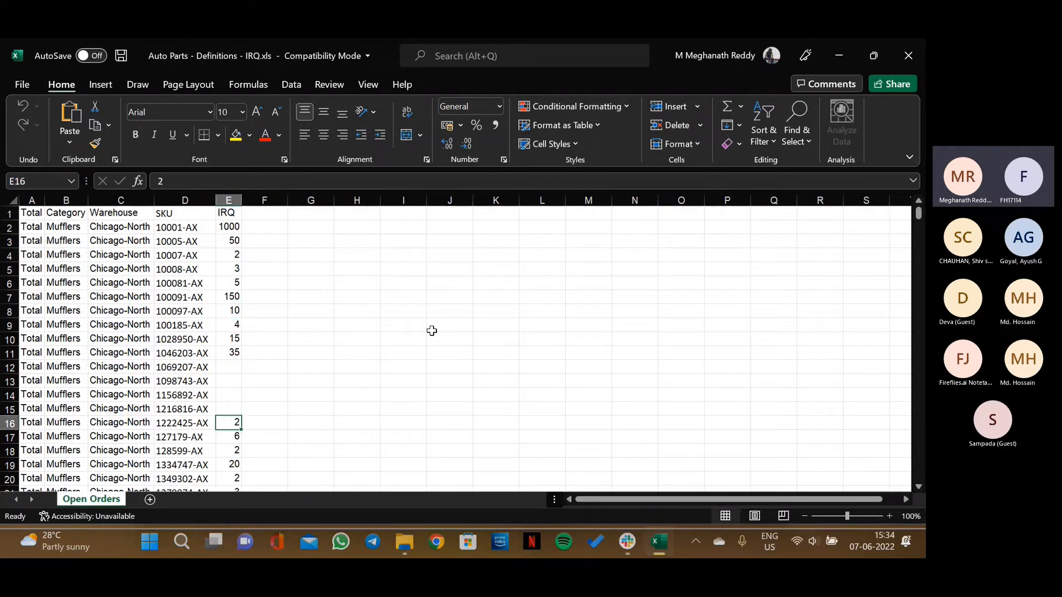
pyautogui.press('Down')
pyautogui.press('Down')
pyautogui.press('Down')
pyautogui.press('Down')
pyautogui.press('Down')
pyautogui.press('Down')
pyautogui.press('Down')
pyautogui.press('Down')
pyautogui.press('Down')
pyautogui.press('Down')
pyautogui.press('Down')
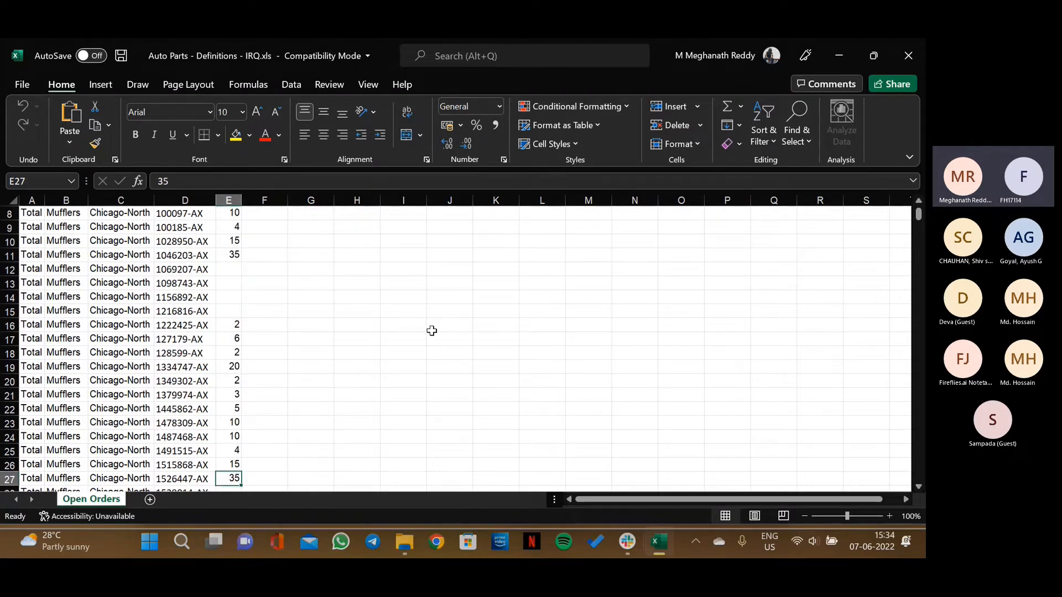
pyautogui.press('Down')
pyautogui.press('Down')
pyautogui.press('Down')
pyautogui.press('Down')
pyautogui.press('Down')
pyautogui.press('Down')
pyautogui.press('Down')
pyautogui.press('Down')
pyautogui.press('Down')
pyautogui.press('Down')
pyautogui.press('Down')
pyautogui.press('Down')
pyautogui.press('Down')
pyautogui.press('Down')
pyautogui.press('Down')
pyautogui.press('Down')
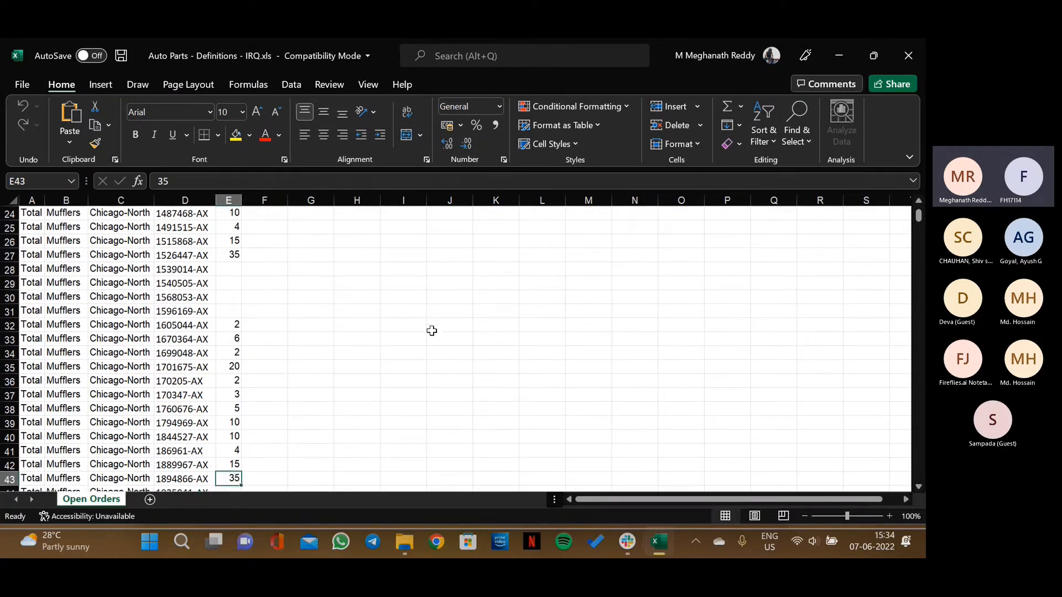
pyautogui.press('Up')
pyautogui.press('Up')
pyautogui.press('Up')
pyautogui.press('Up')
pyautogui.press('Up')
pyautogui.press('Up')
pyautogui.press('Up')
pyautogui.press('Up')
pyautogui.press('Up')
pyautogui.press('Up')
pyautogui.press('Up')
pyautogui.press('Up')
pyautogui.press('Up')
pyautogui.press('Up')
pyautogui.press('Up')
pyautogui.press('Up')
pyautogui.press('Up')
pyautogui.press('Up')
pyautogui.press('Up')
pyautogui.press('Up')
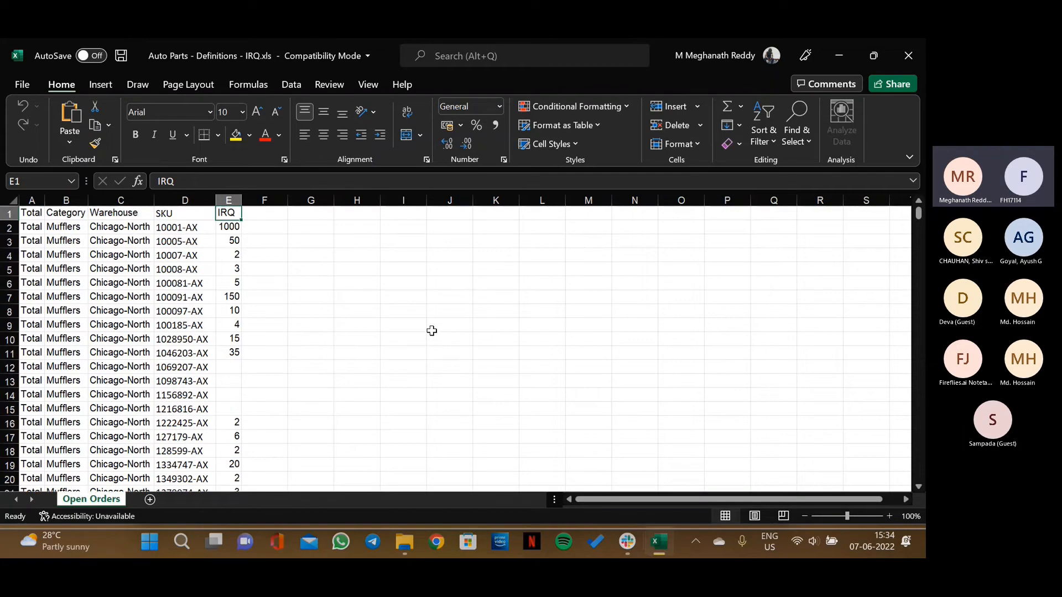
pyautogui.press('Down')
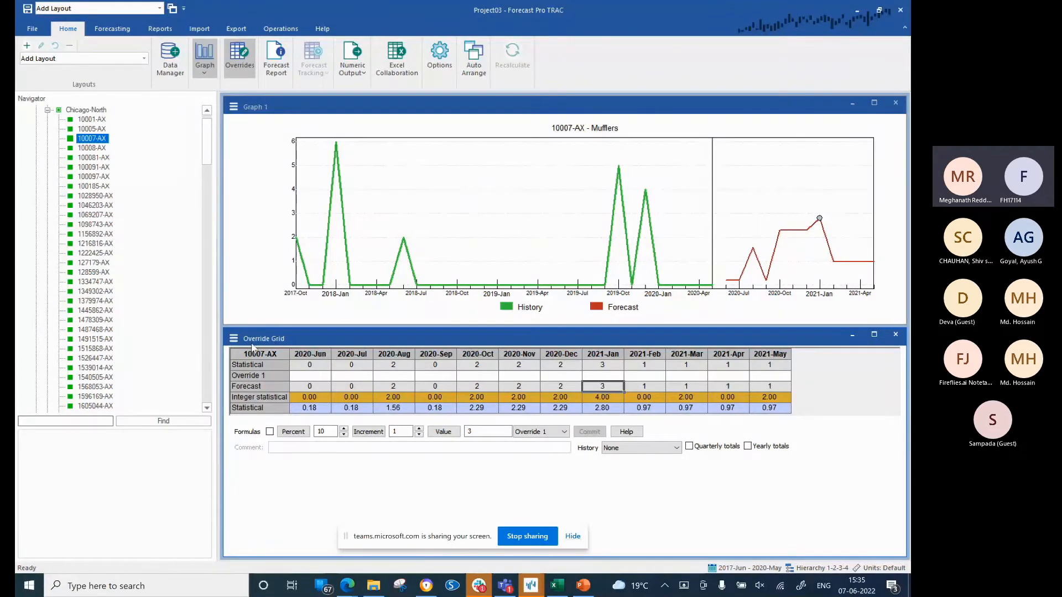
# Display the Chicago-North warehouse forecast in Forecast Pro TRAC and check which data files the project uses.
pyautogui.scroll(1, 88, 147)
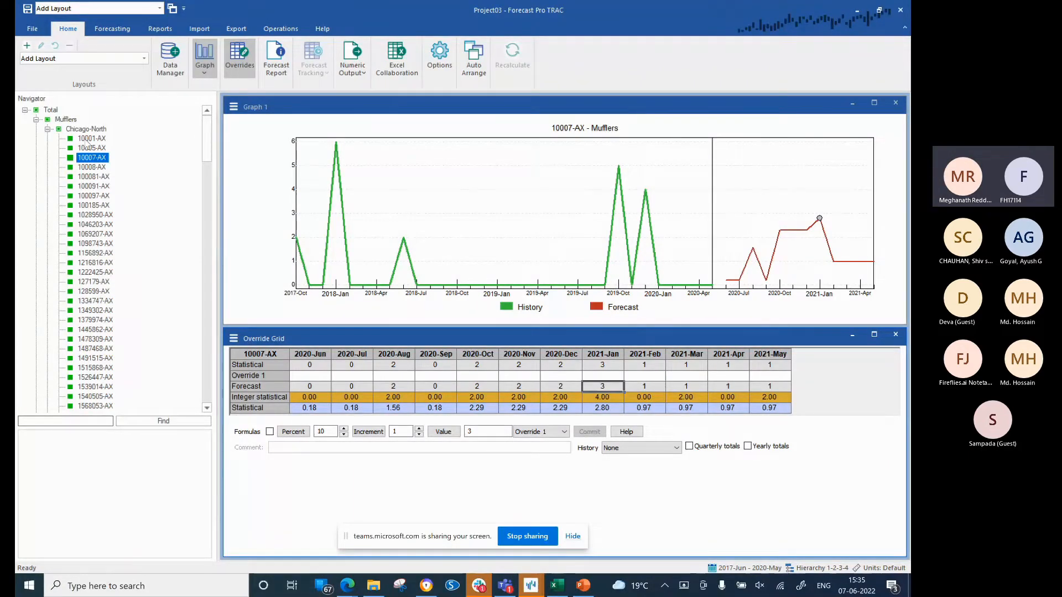
pyautogui.click(87, 130)
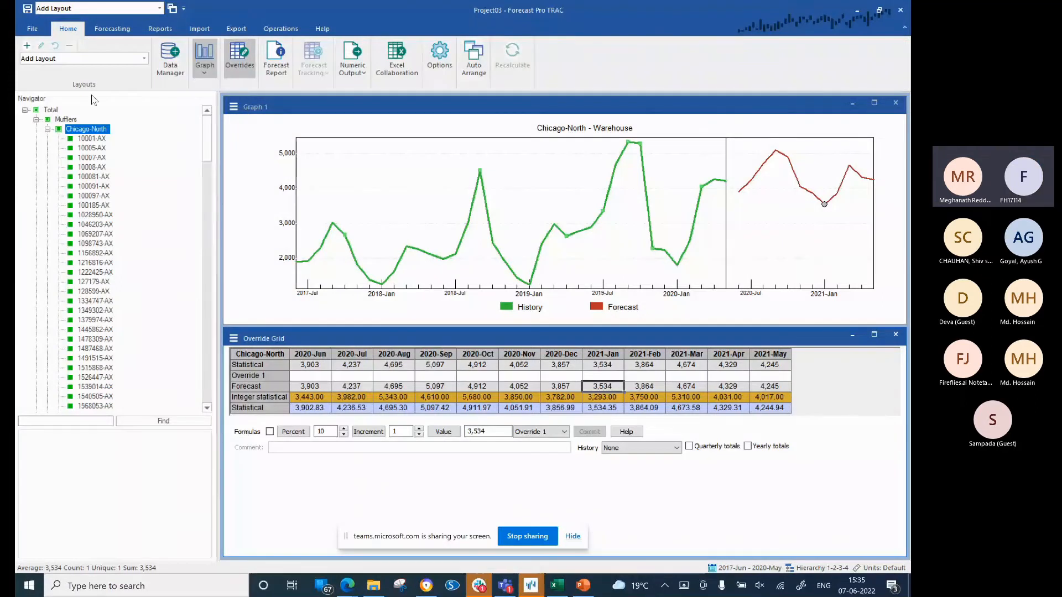
pyautogui.click(171, 61)
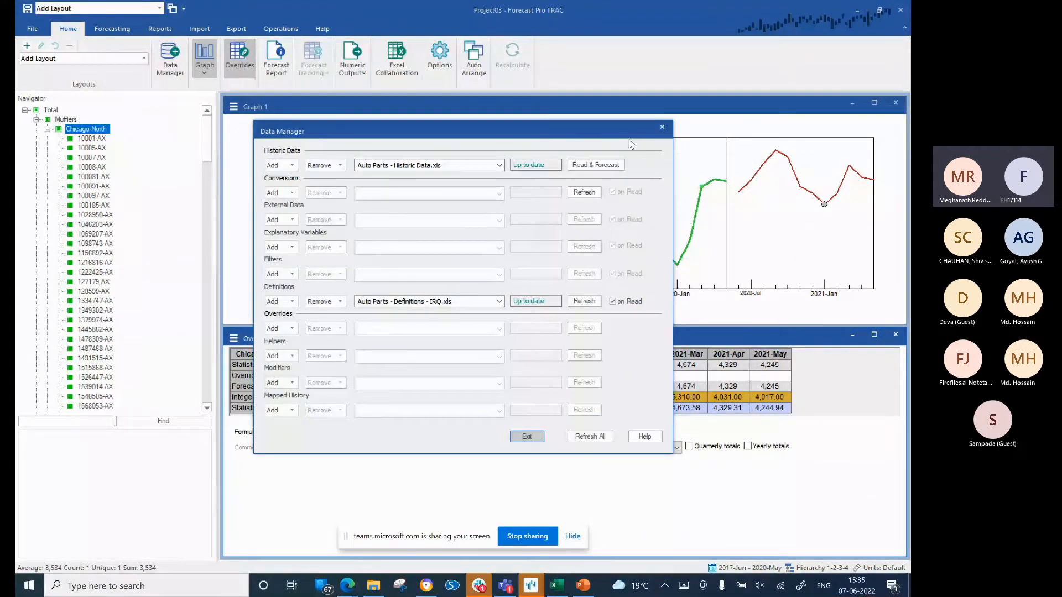
pyautogui.click(661, 128)
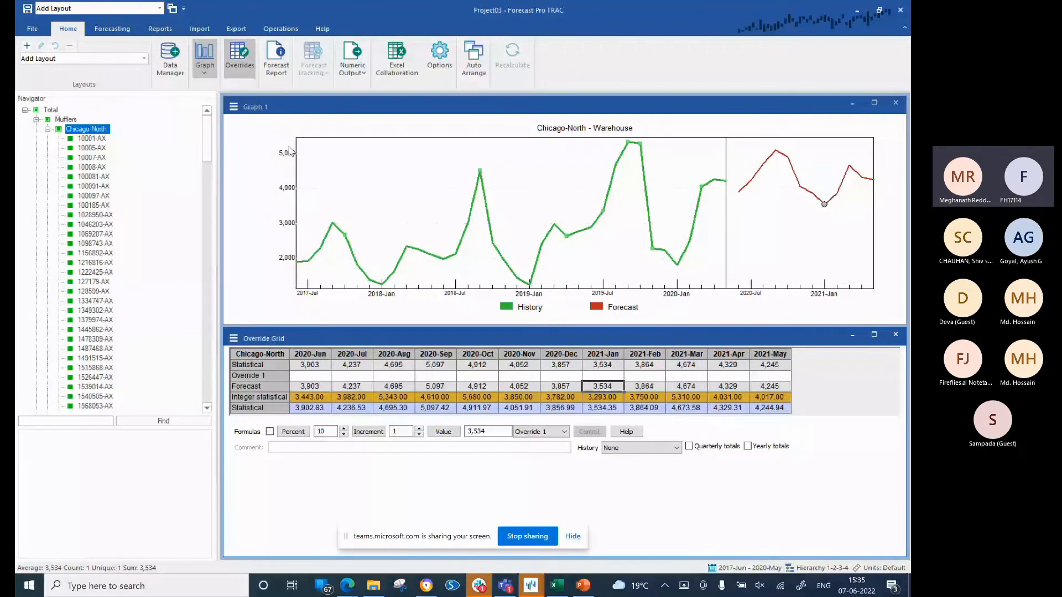
pyautogui.hotkey('alt', 'Tab')
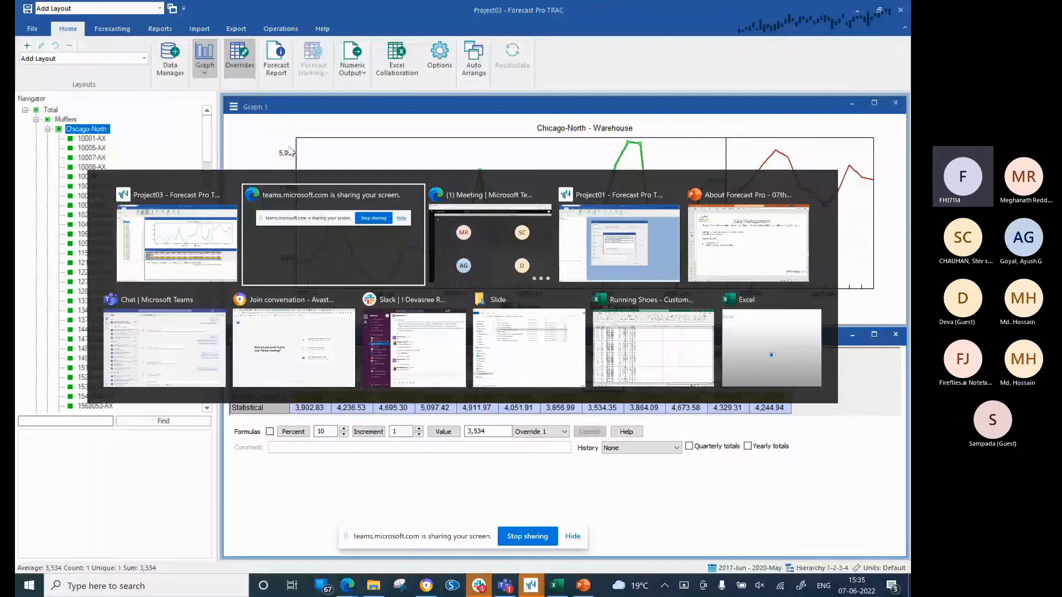
pyautogui.hotkey('alt', 'Tab')
pyautogui.hotkey('alt', 'Tab')
pyautogui.hotkey('alt', 'Tab')
pyautogui.hotkey('alt', 'Tab')
pyautogui.hotkey('alt', 'Tab')
pyautogui.hotkey('alt', 'Tab')
pyautogui.hotkey('alt', 'Tab')
pyautogui.click(206, 88)
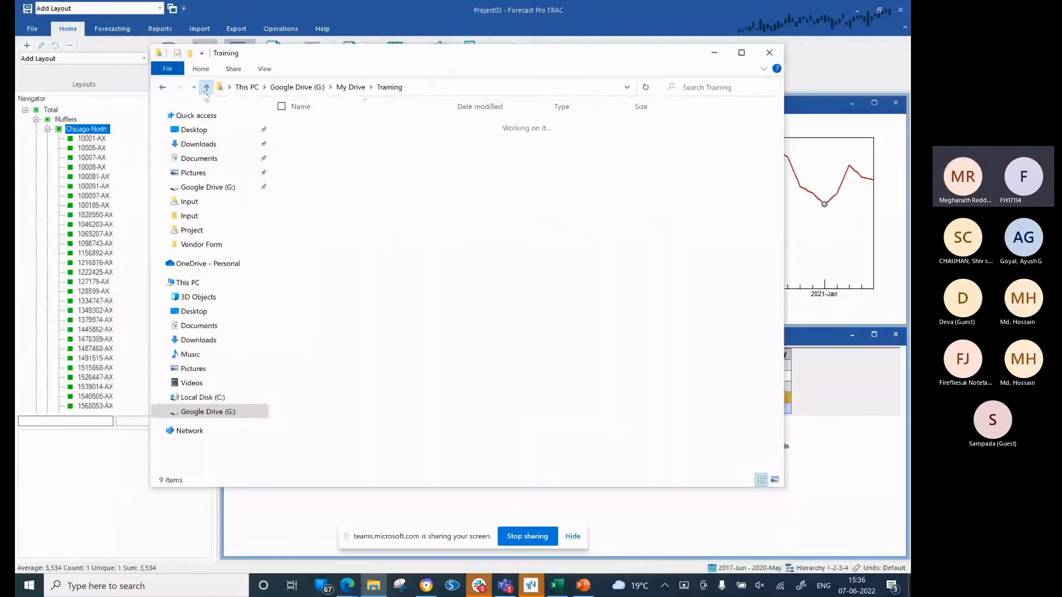
pyautogui.click(206, 89)
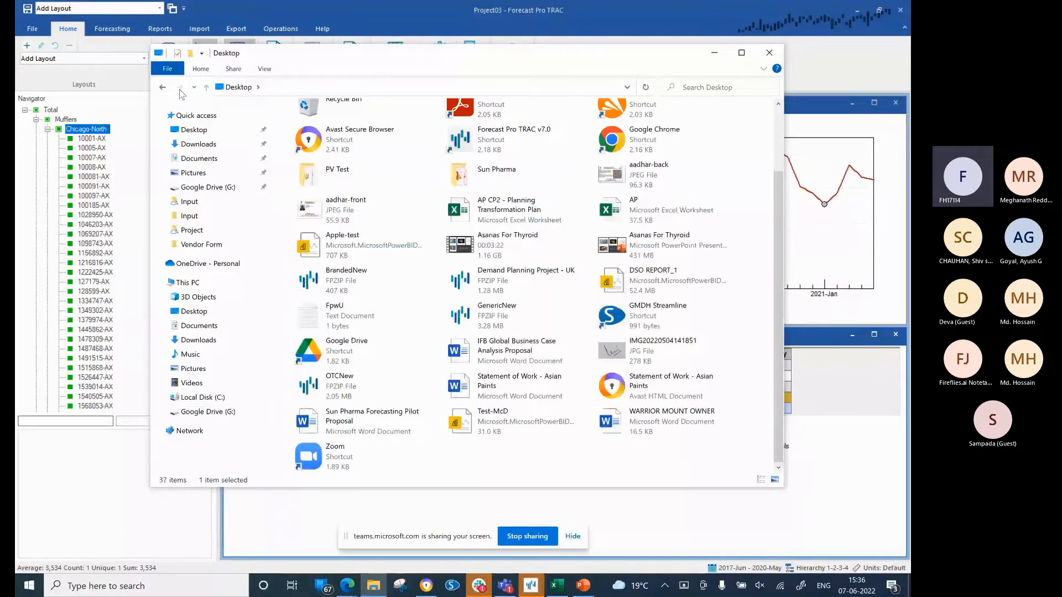
pyautogui.click(163, 87)
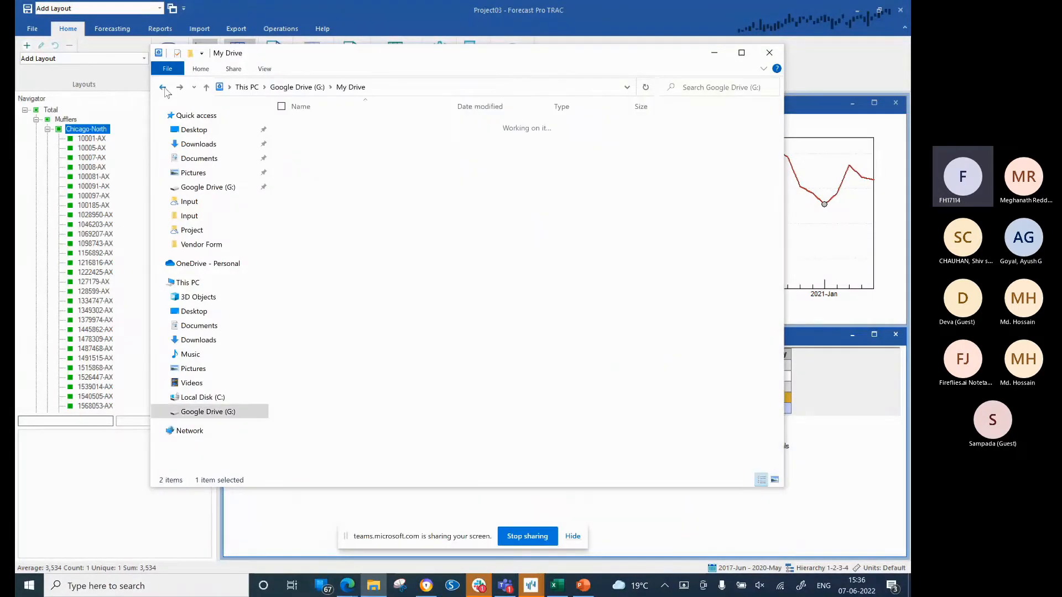
pyautogui.click(163, 88)
pyautogui.click(162, 88)
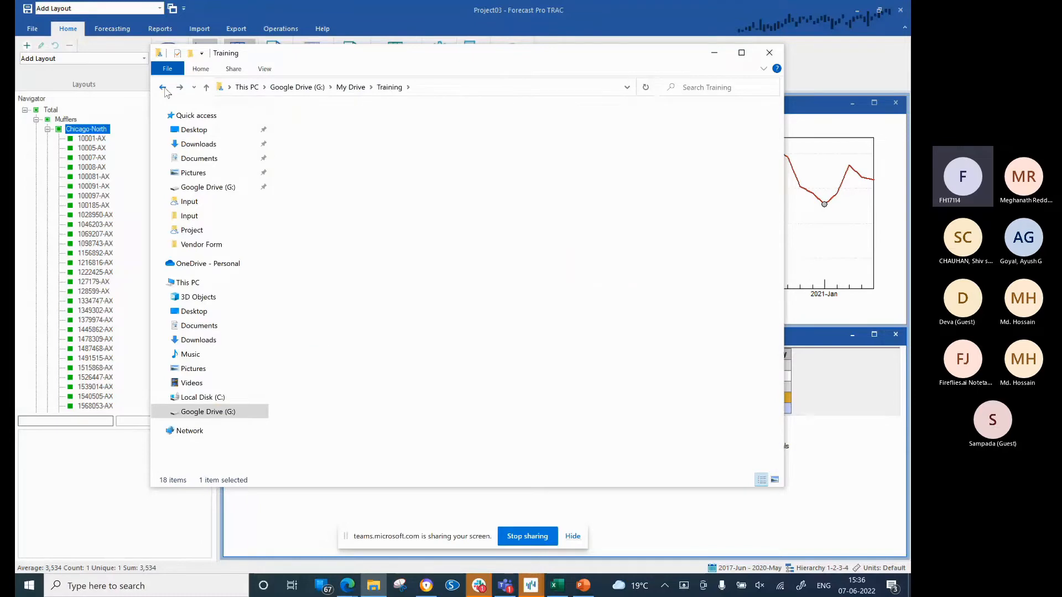
pyautogui.click(134, 96)
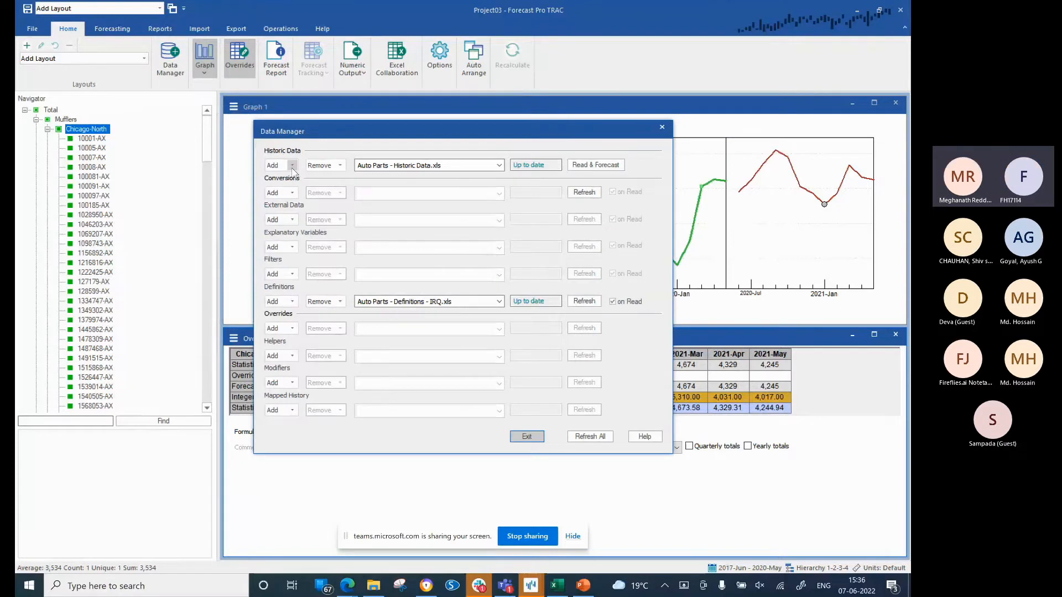
# Open Auto Parts - Definitions - IRQ in Excel from the Input folder while browsing for a historic data file.
pyautogui.click(292, 165)
pyautogui.click(427, 176)
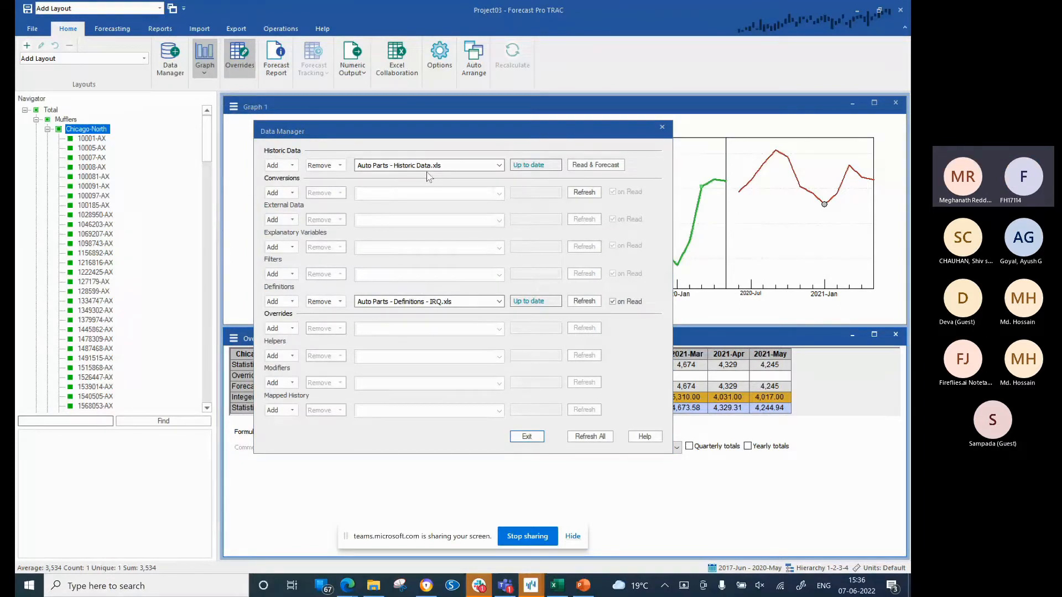
pyautogui.click(670, 165)
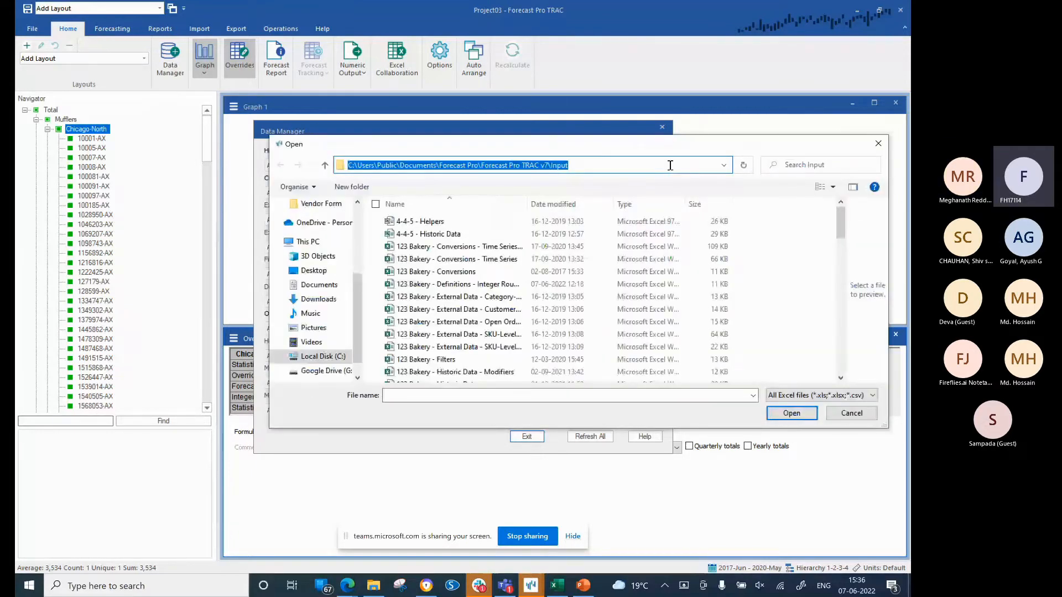
pyautogui.scroll(-5, 553, 276)
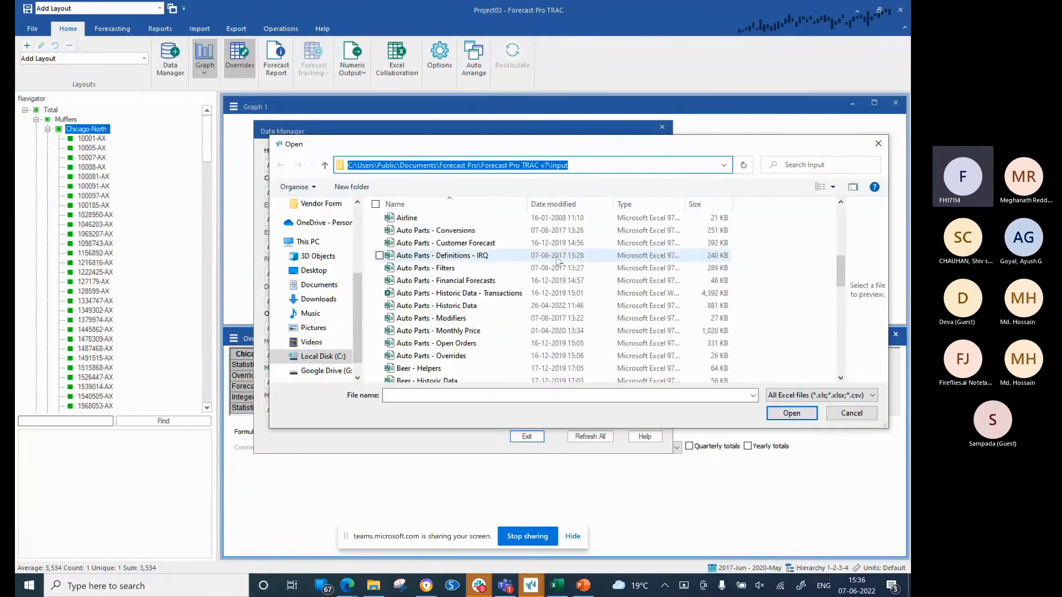
pyautogui.click(556, 255)
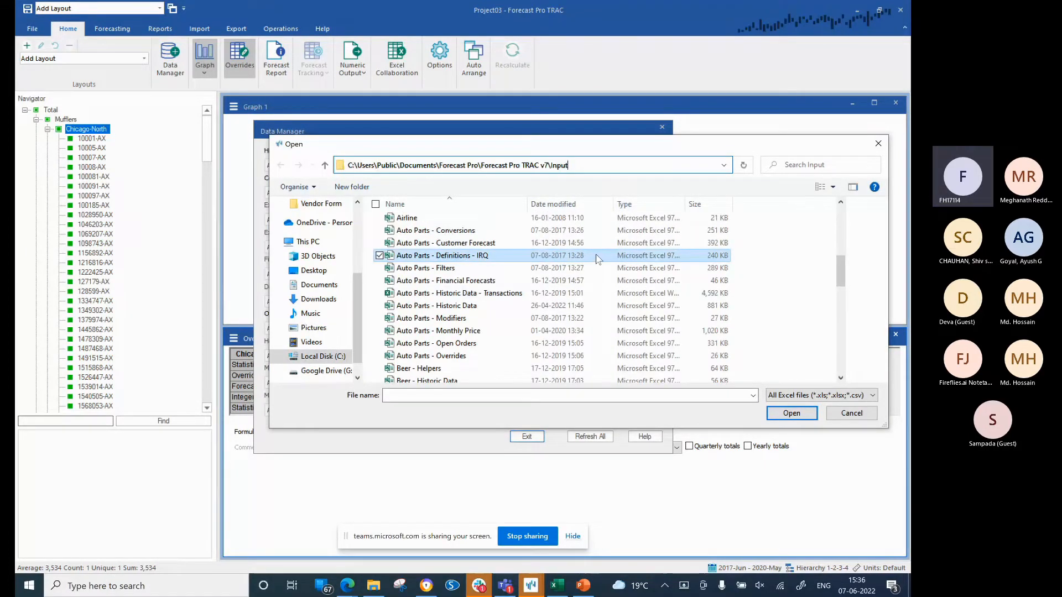
pyautogui.rightClick(556, 256)
pyautogui.click(499, 238)
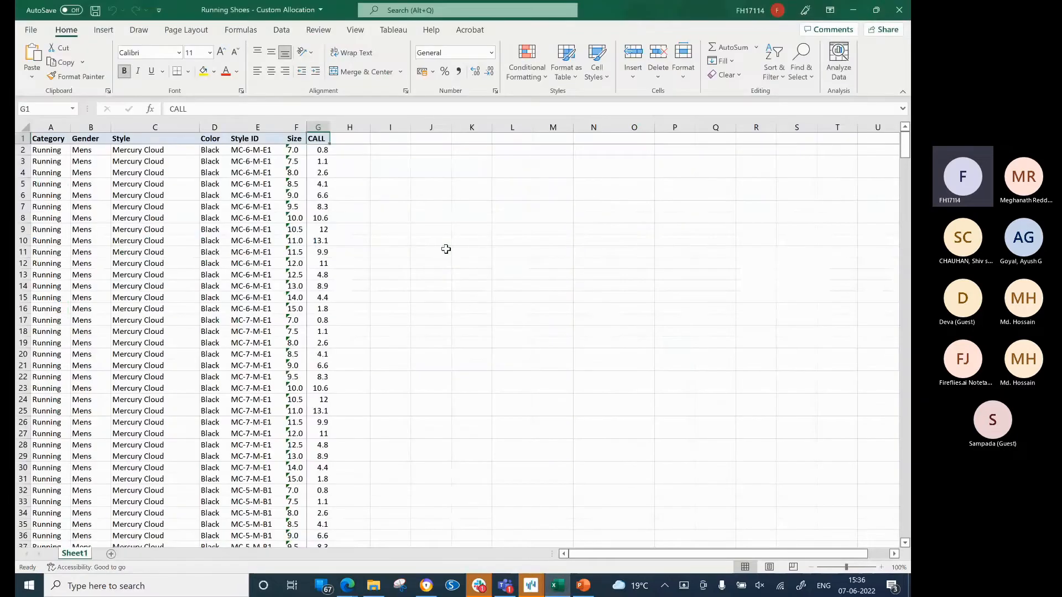
pyautogui.click(437, 252)
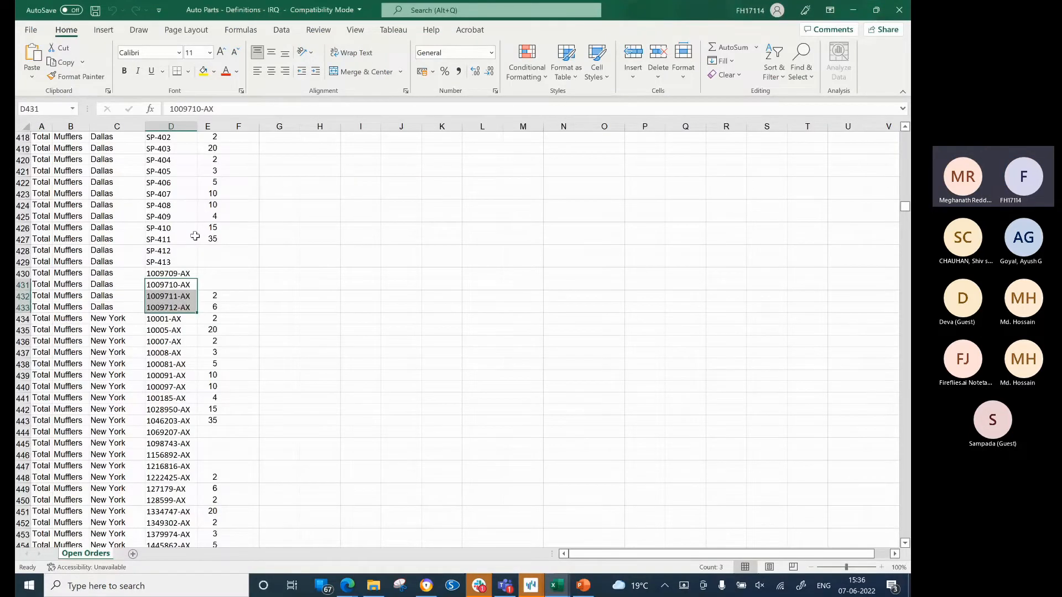
# Copy SKU 10001-AX from cell D2, the first entry of the SKU column.
pyautogui.click(181, 230)
pyautogui.hotkey('ctrl', 'Up')
pyautogui.press('Down')
pyautogui.hotkey('ctrl', 'c')
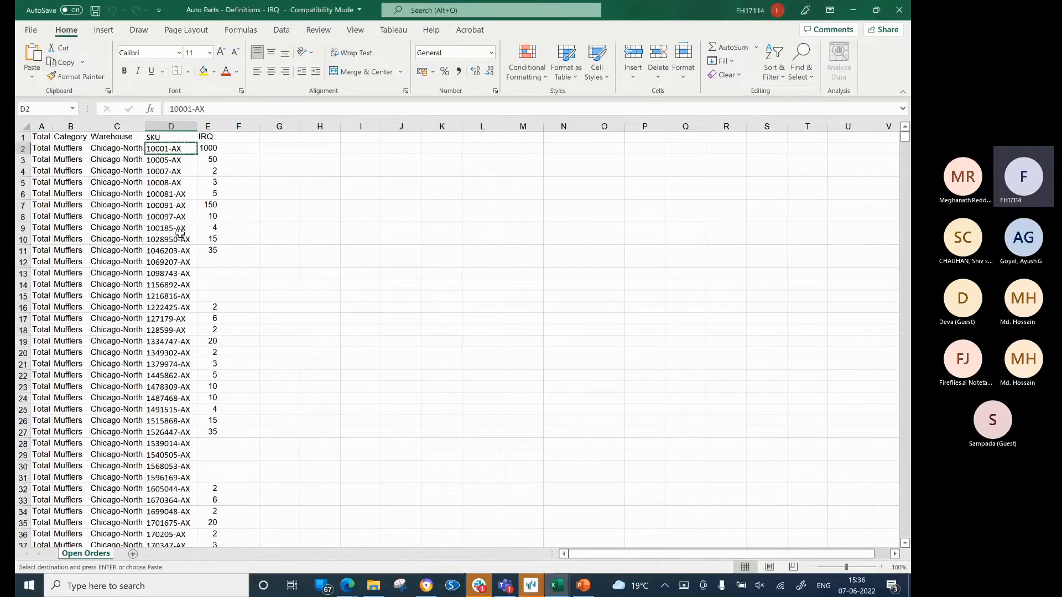
# Return to Forecast Pro TRAC, close the Data Manager and find the copied SKU 10001-AX in the Navigator.
pyautogui.hotkey('alt', 'Tab')
pyautogui.hotkey('alt', 'Tab')
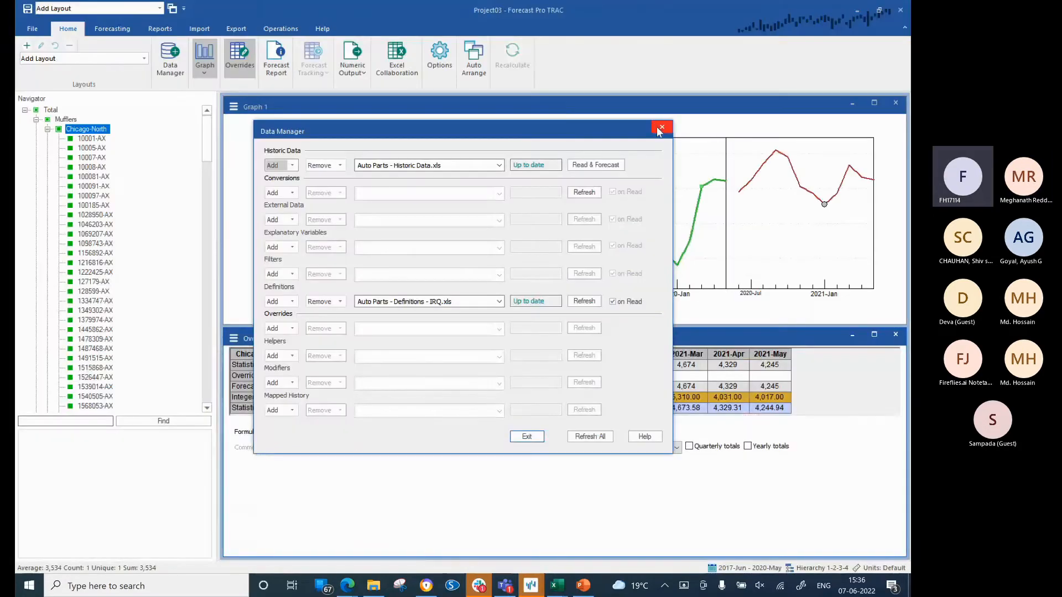
pyautogui.click(659, 131)
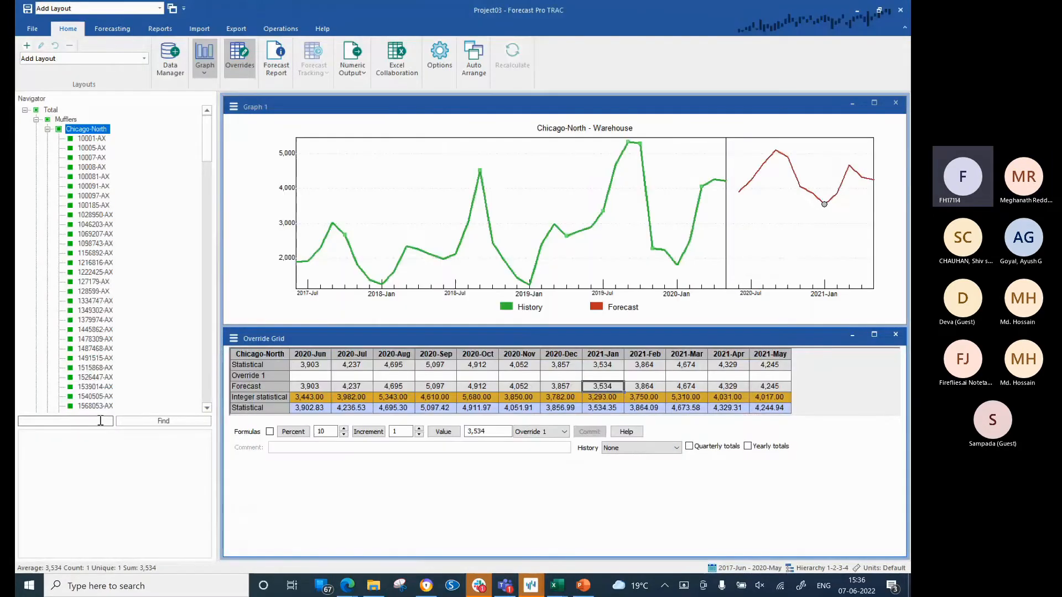
pyautogui.click(101, 421)
pyautogui.hotkey('ctrl', 'v')
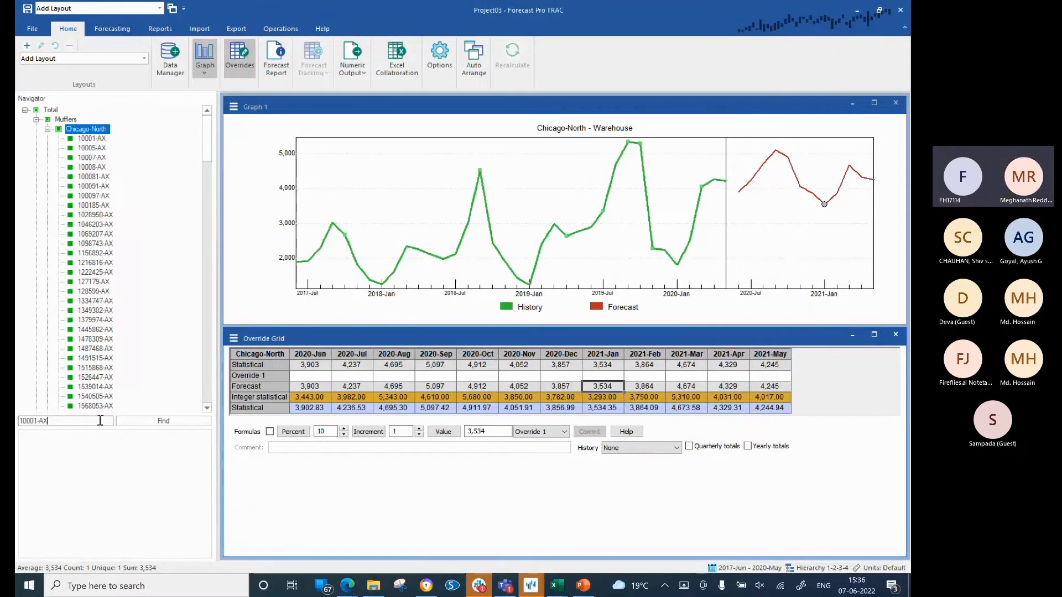
pyautogui.press('Return')
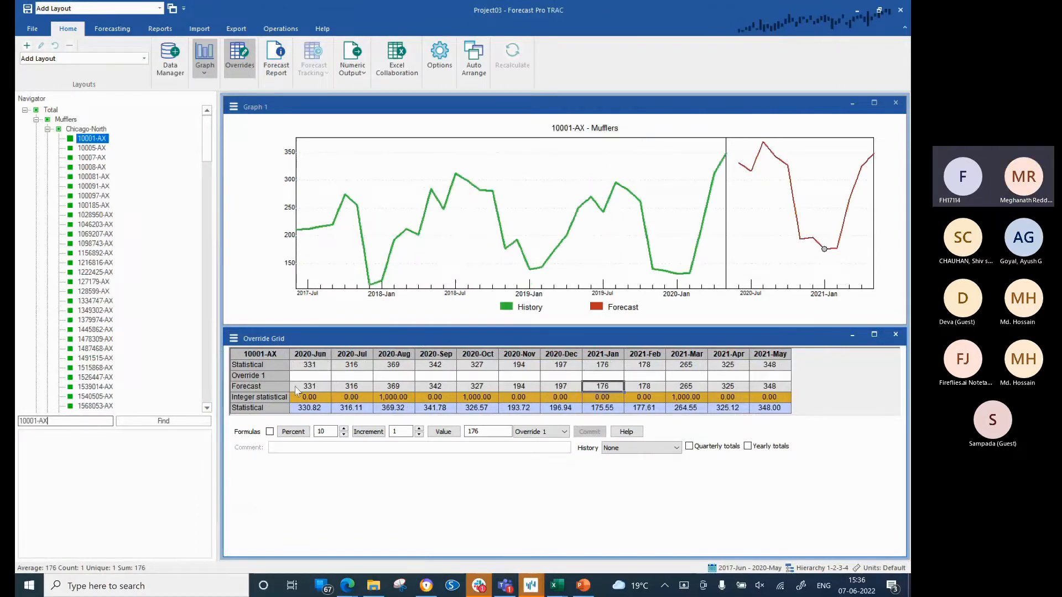
# Compare the statistical, forecast and integer statistical values of SKU 10001-AX from 2020-Jun to 2020-Aug.
pyautogui.click(316, 409)
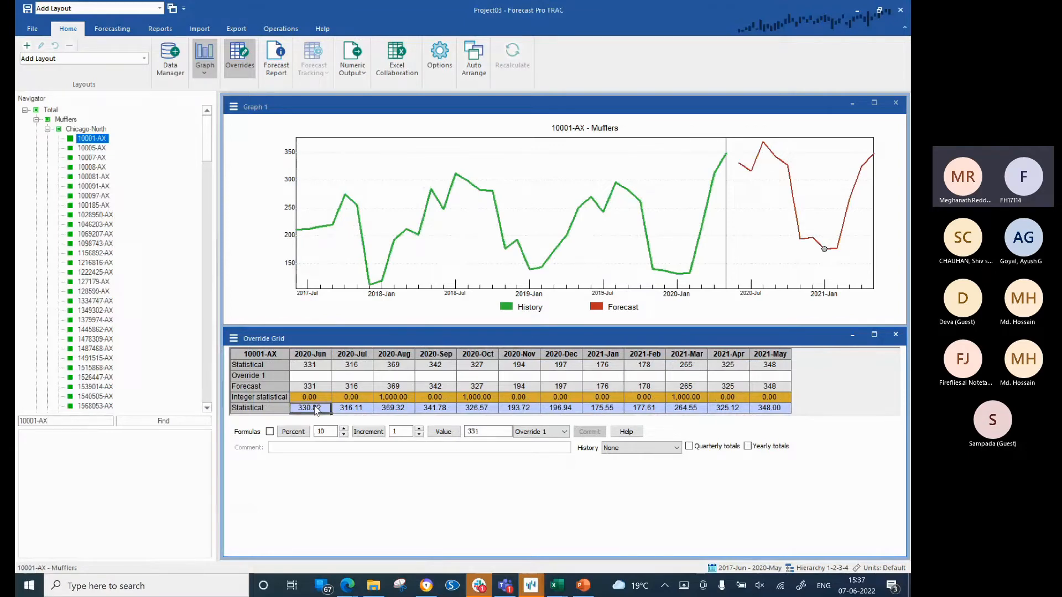
pyautogui.click(350, 411)
pyautogui.press('Left')
pyautogui.press('Right')
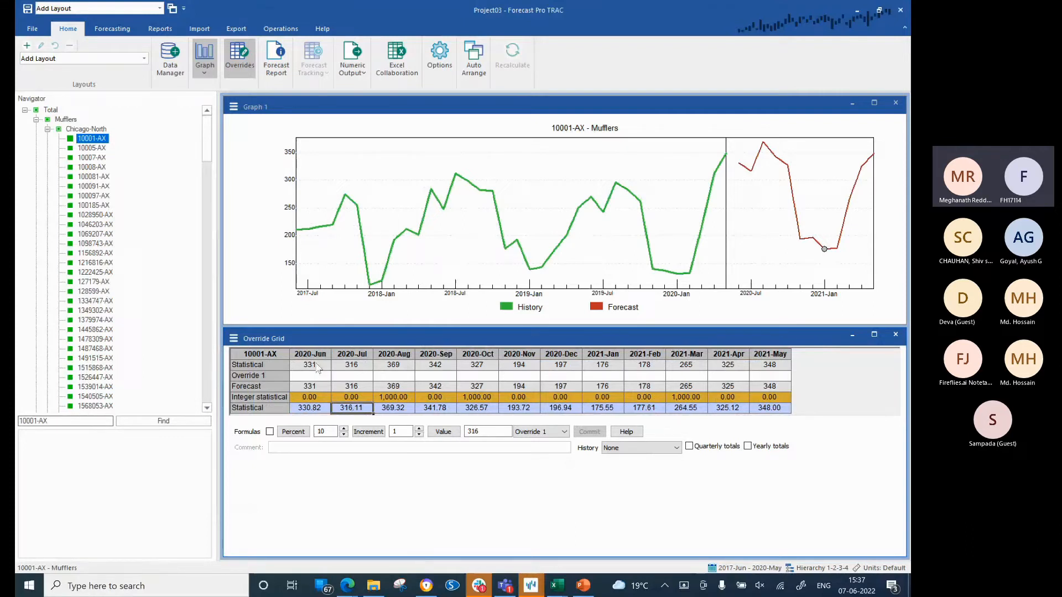
pyautogui.click(312, 399)
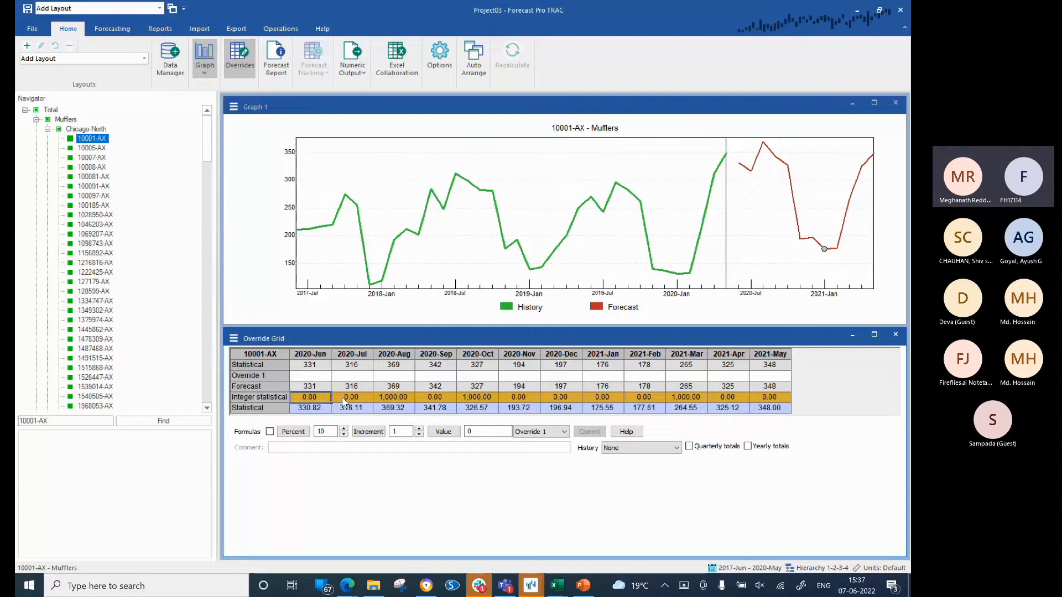
pyautogui.click(313, 388)
pyautogui.click(390, 398)
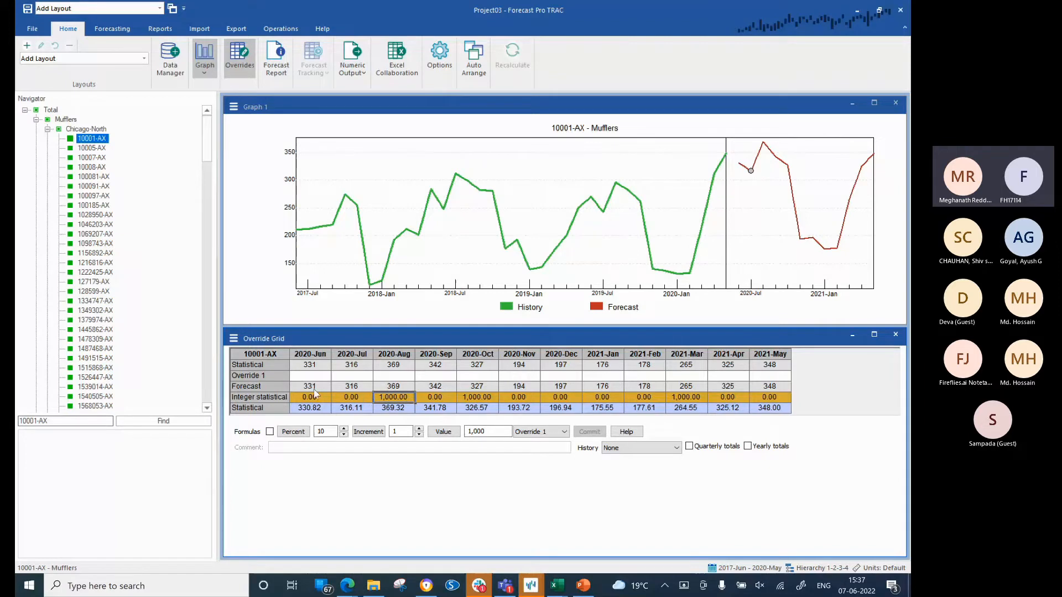
# Check the 10001-AX forecast sums for 2020-Jun to 2020-Aug, 2020-Sep to 2021-Feb, 2020-Sep to 2020-Oct and 2020-Nov to 2021-Feb, ending on 2021-Mar.
pyautogui.moveTo(313, 390); pyautogui.dragTo(383, 387)
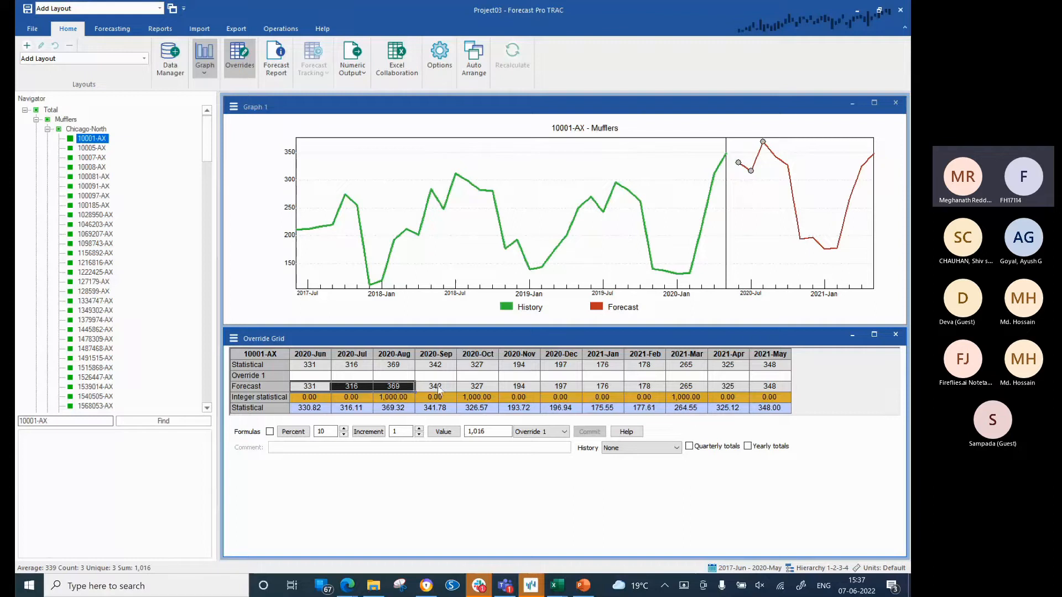
pyautogui.moveTo(438, 388); pyautogui.dragTo(636, 390)
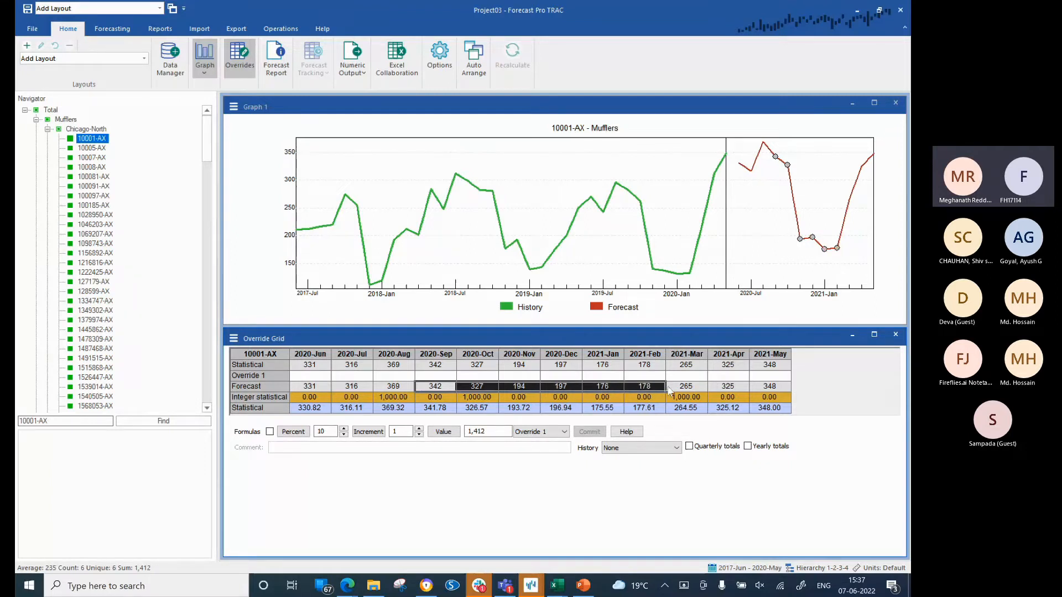
pyautogui.click(670, 389)
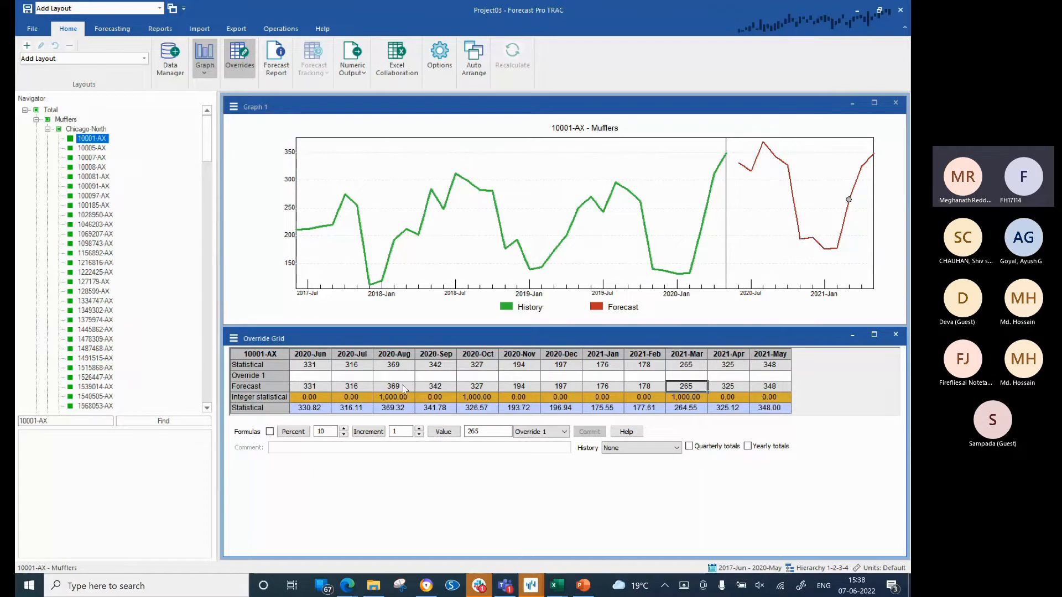
pyautogui.moveTo(434, 388); pyautogui.dragTo(466, 391)
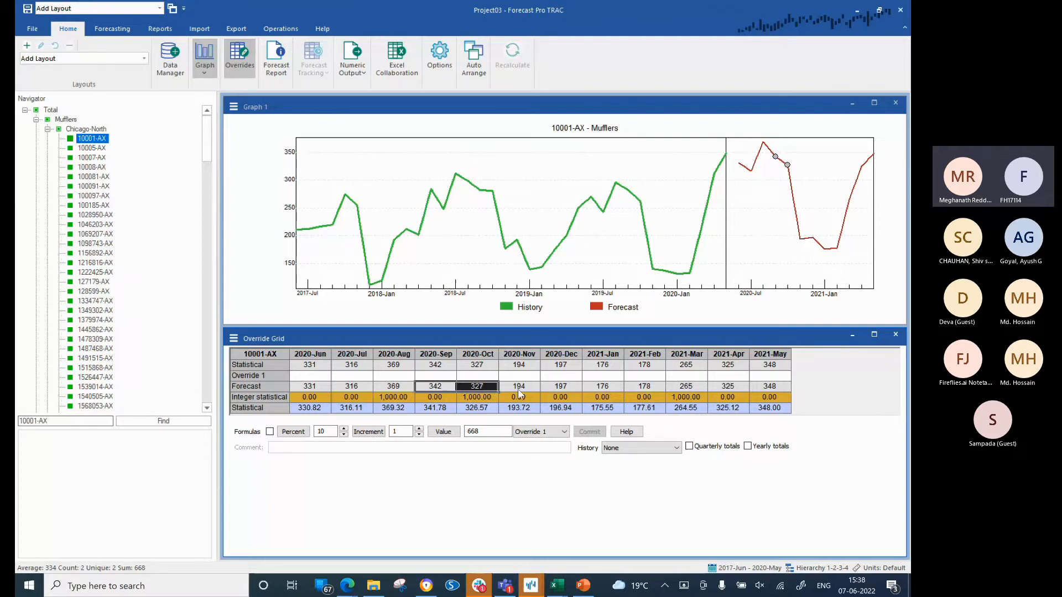
pyautogui.moveTo(519, 390); pyautogui.dragTo(647, 392)
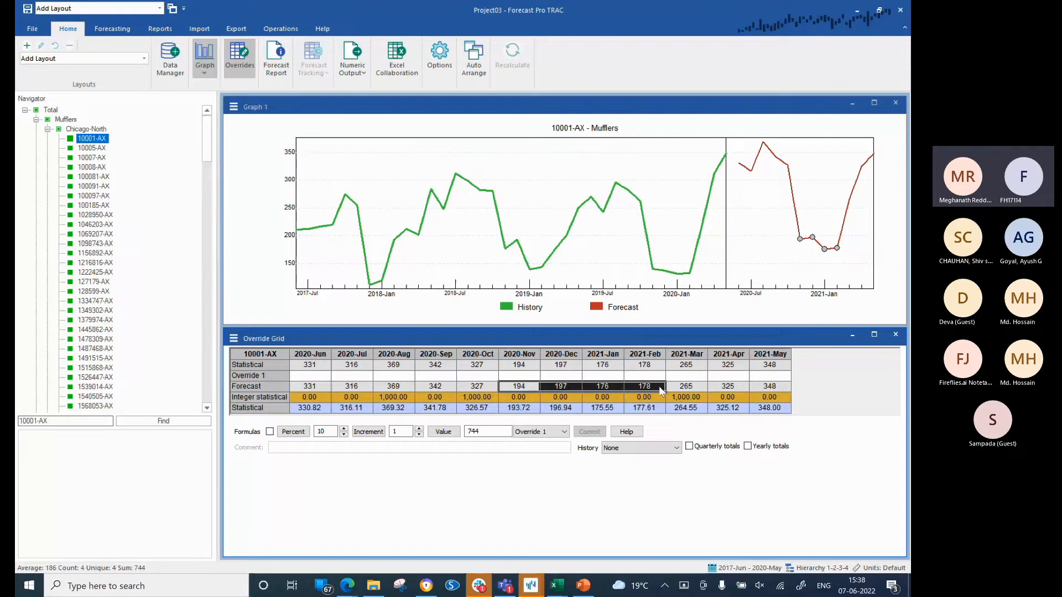
pyautogui.click(686, 387)
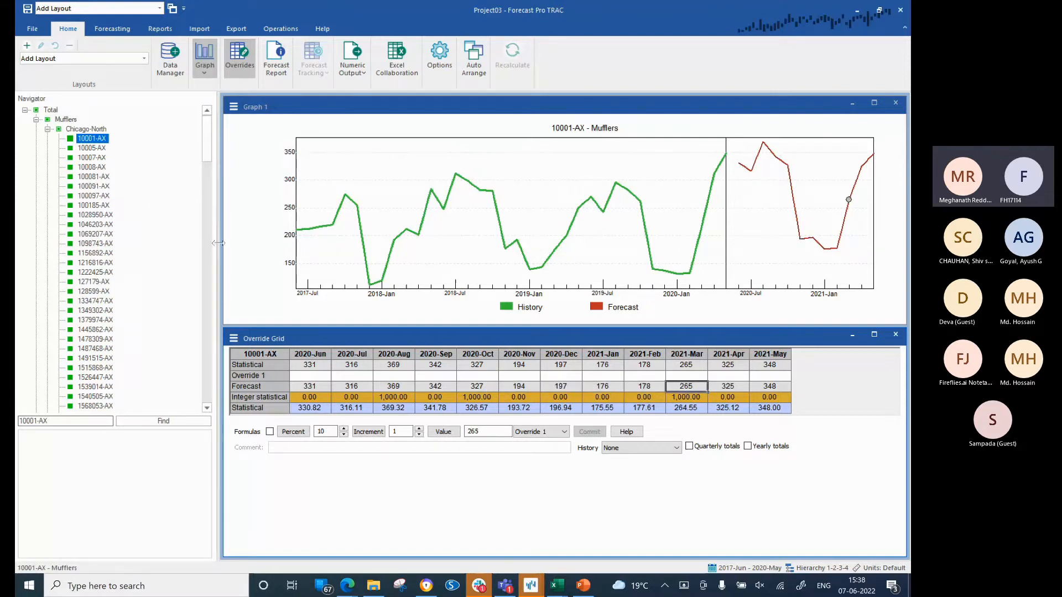
# Display SKU 10005-AX and examine its integer statistical value for 2020-Jul.
pyautogui.scroll(-1, 154, 206)
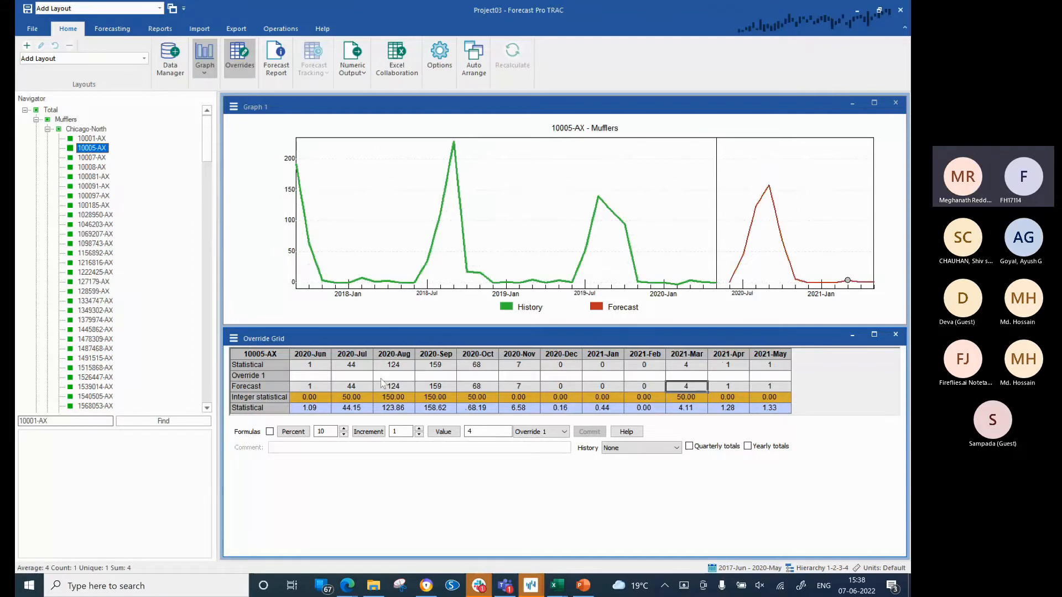
pyautogui.hotkey('alt', 'Tab')
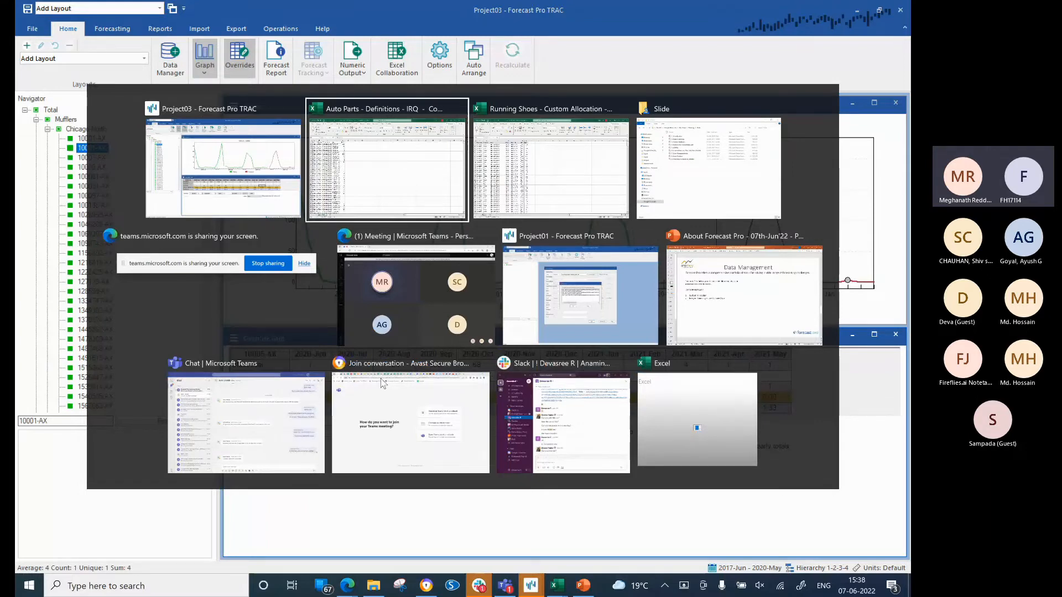
pyautogui.press('Escape')
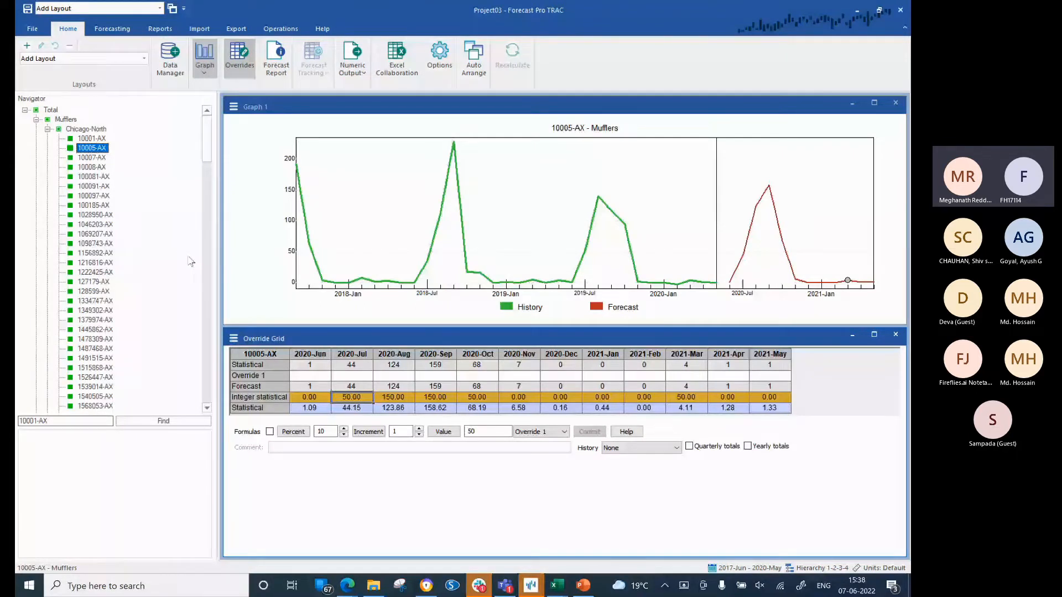
# Display SKU 10007-AX and compare its statistical and integer statistical values from 2020-Jun to 2020-Aug.
pyautogui.press('Down')
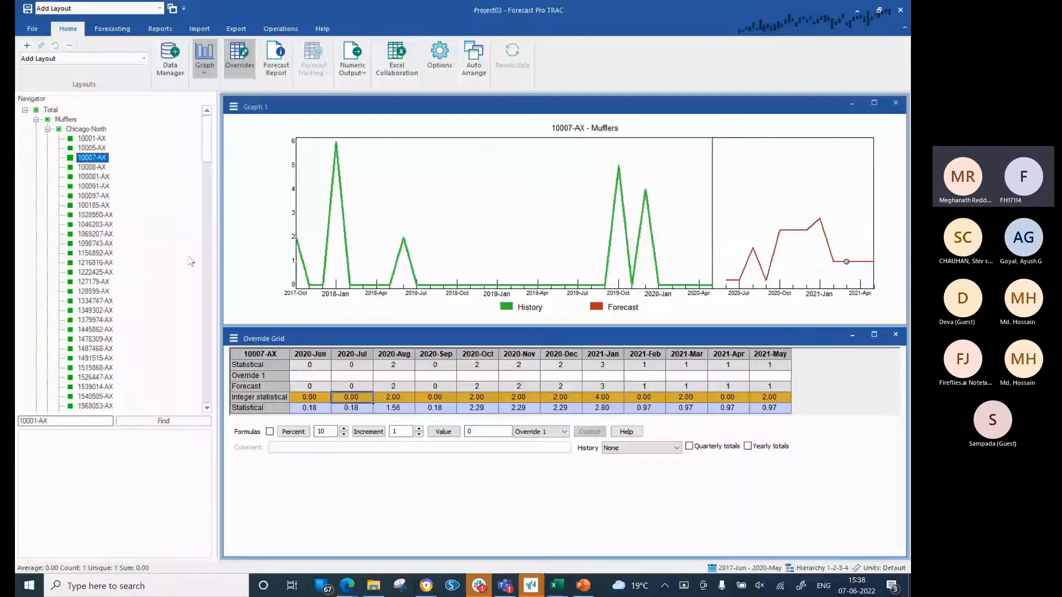
pyautogui.press('Down')
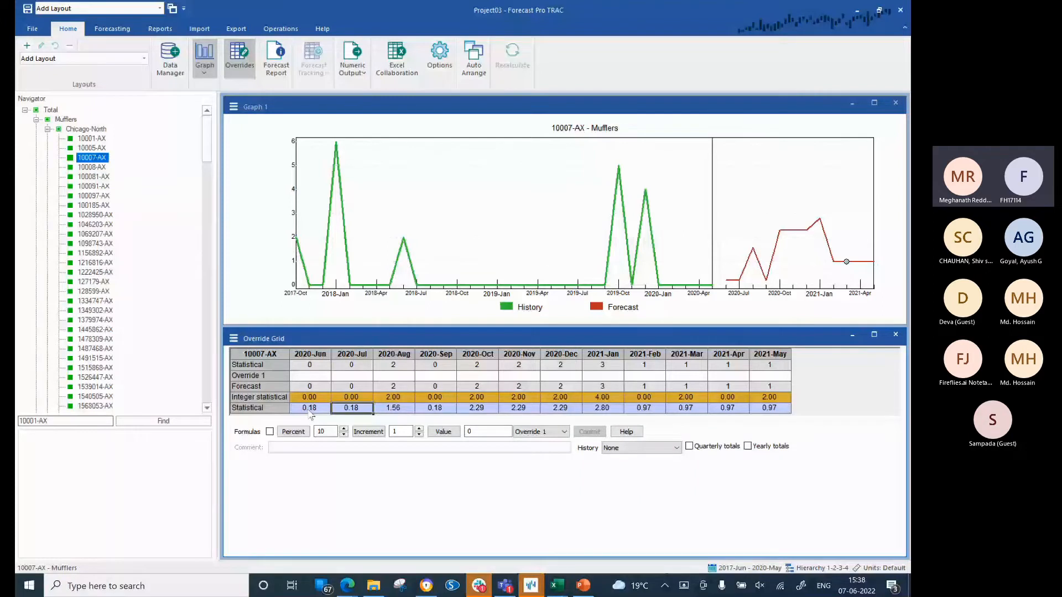
pyautogui.moveTo(310, 413); pyautogui.dragTo(345, 409)
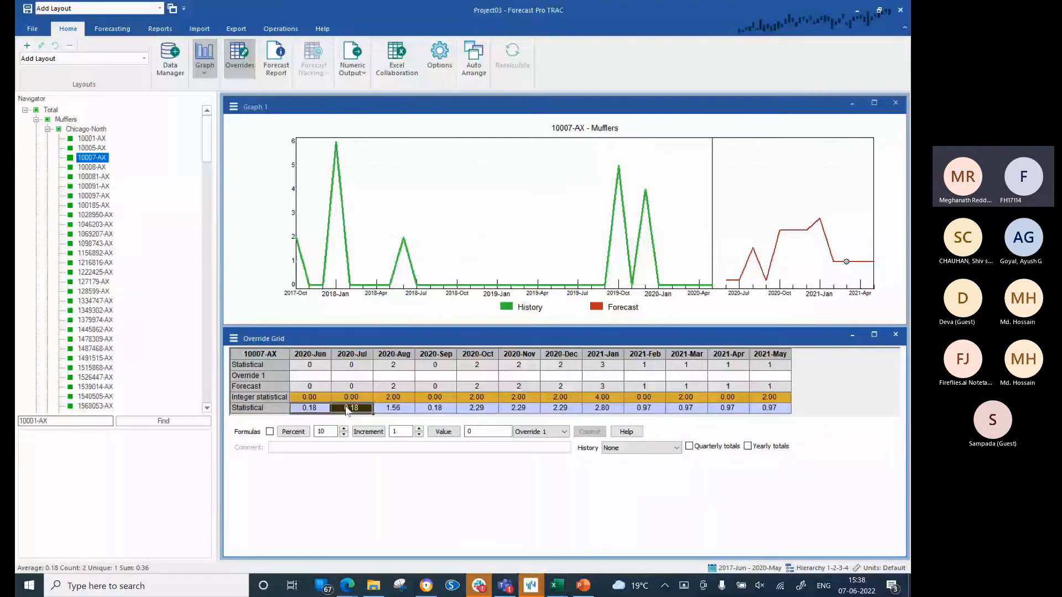
pyautogui.click(390, 397)
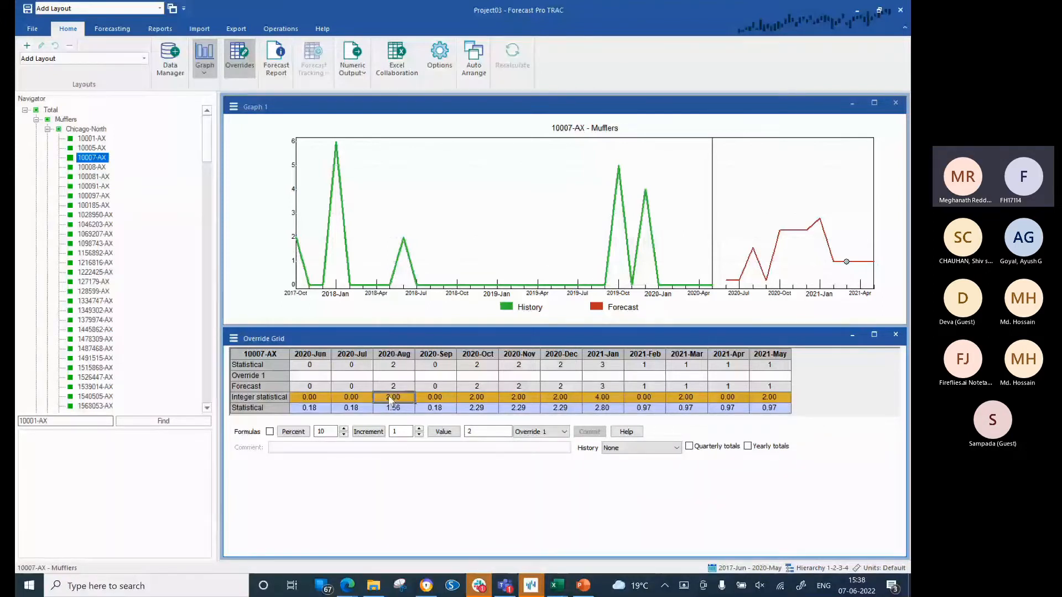
# Set the default source of the baseline forecasts to Integer statistical for all SKUs in the override settings and apply it.
pyautogui.rightClick(395, 363)
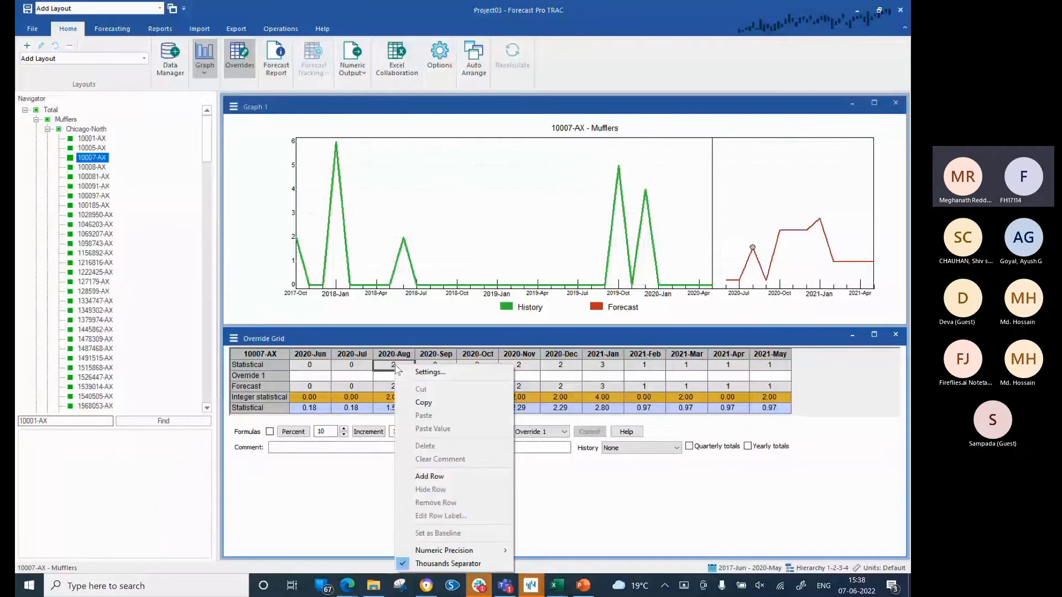
pyautogui.click(409, 374)
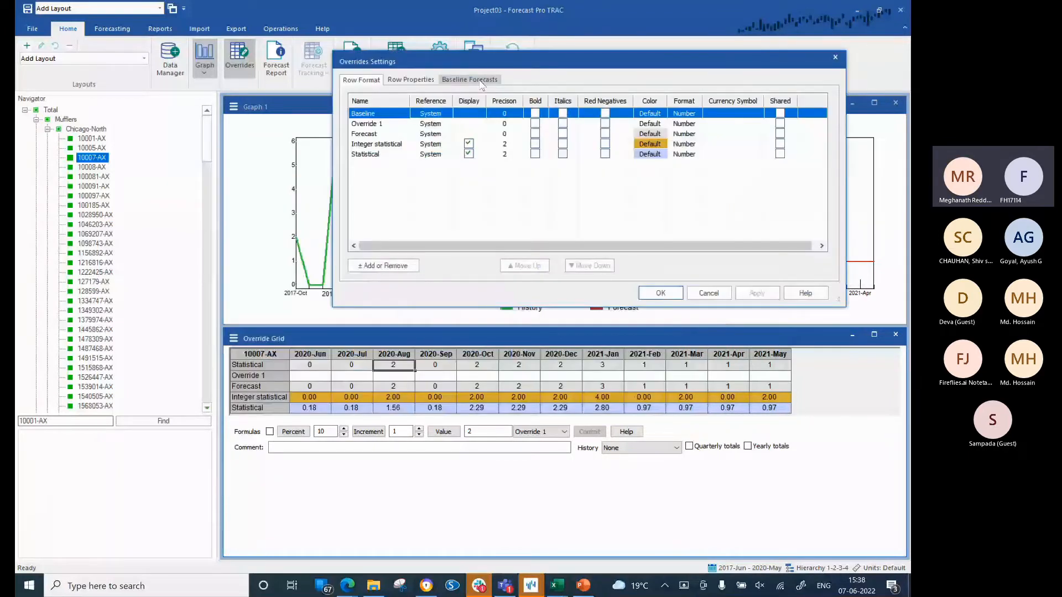
pyautogui.click(480, 82)
pyautogui.click(618, 255)
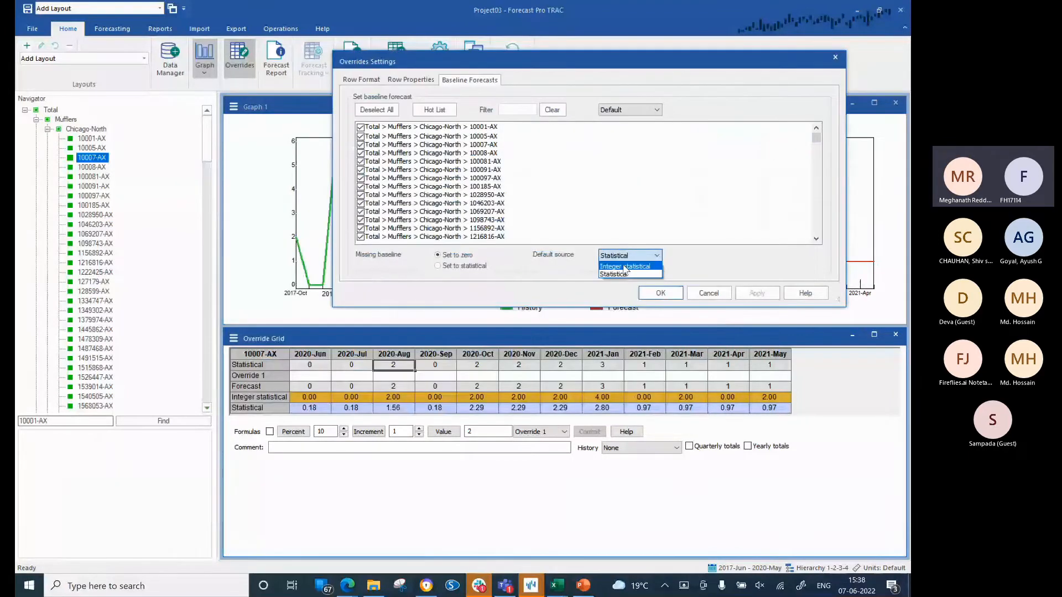
pyautogui.click(626, 267)
pyautogui.click(660, 296)
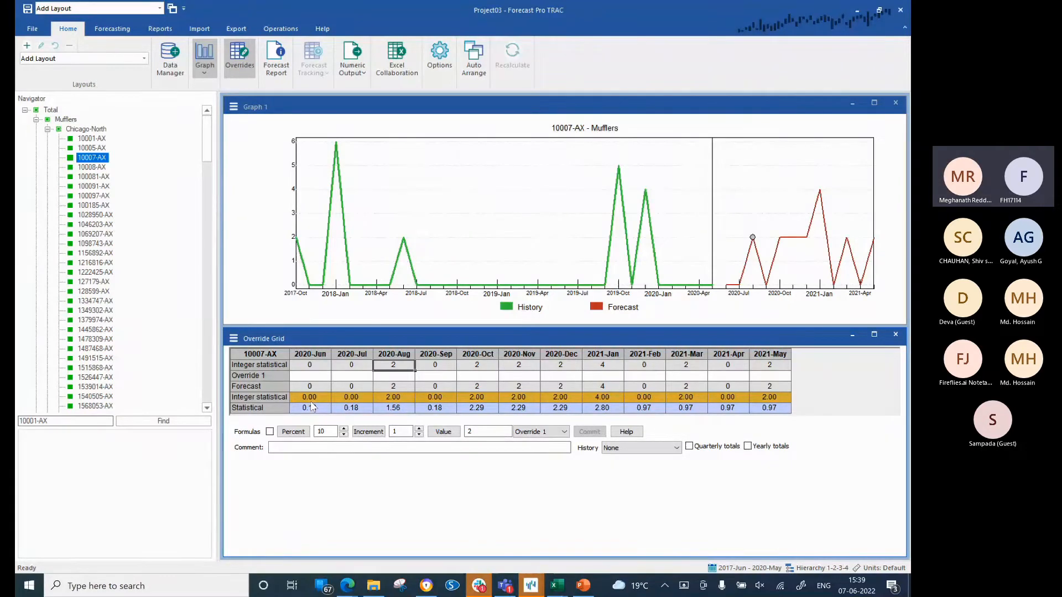
# Examine the 10007-AX forecast for 2020-Jun and 2020-Jul and the Integer statistical baseline row, including its 2020-Aug and 2020-Jun values.
pyautogui.click(301, 389)
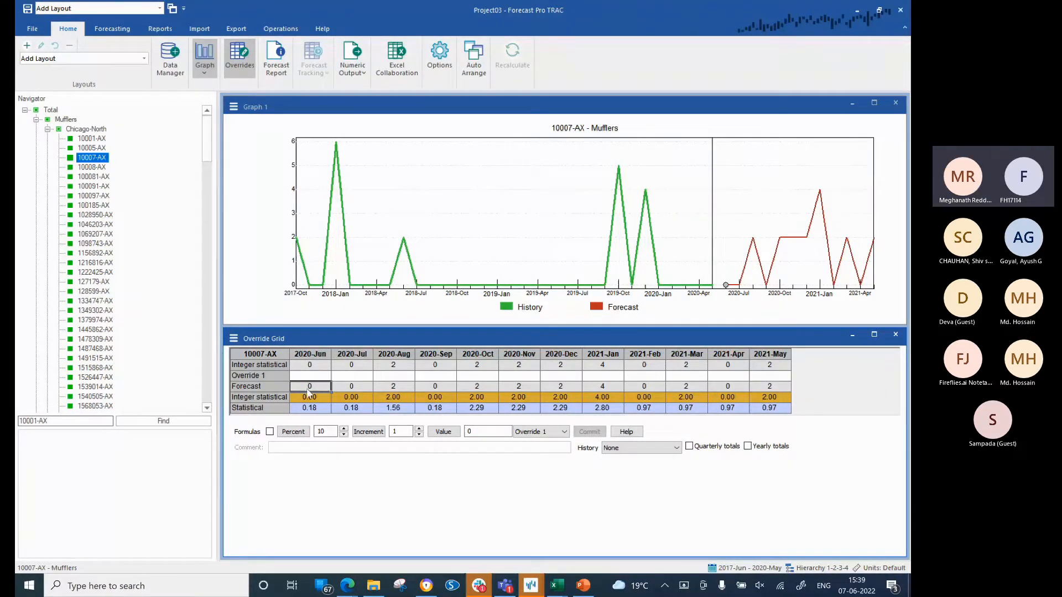
pyautogui.moveTo(308, 390); pyautogui.dragTo(352, 390)
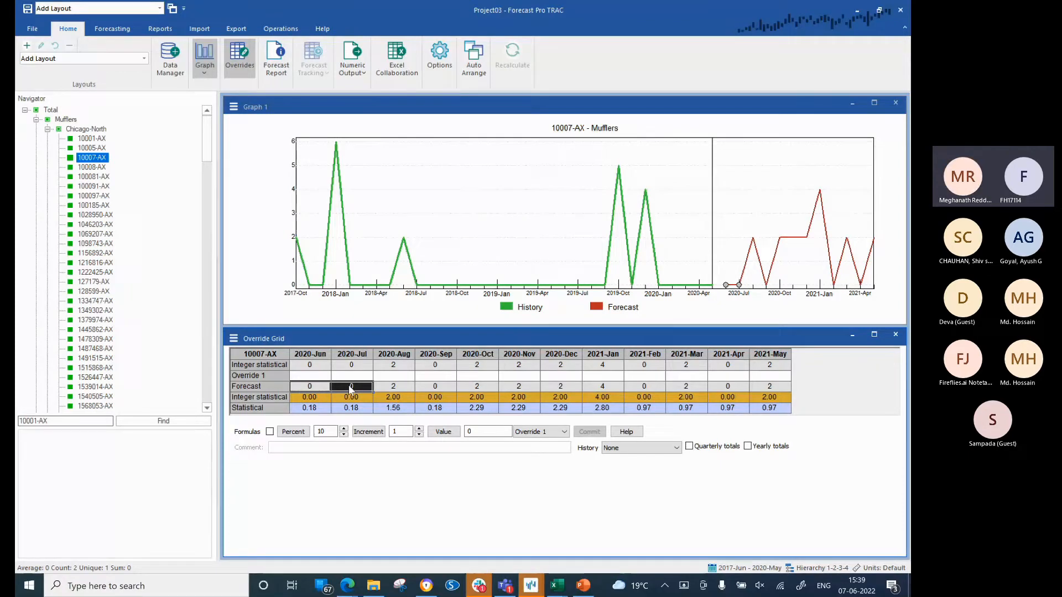
pyautogui.click(321, 366)
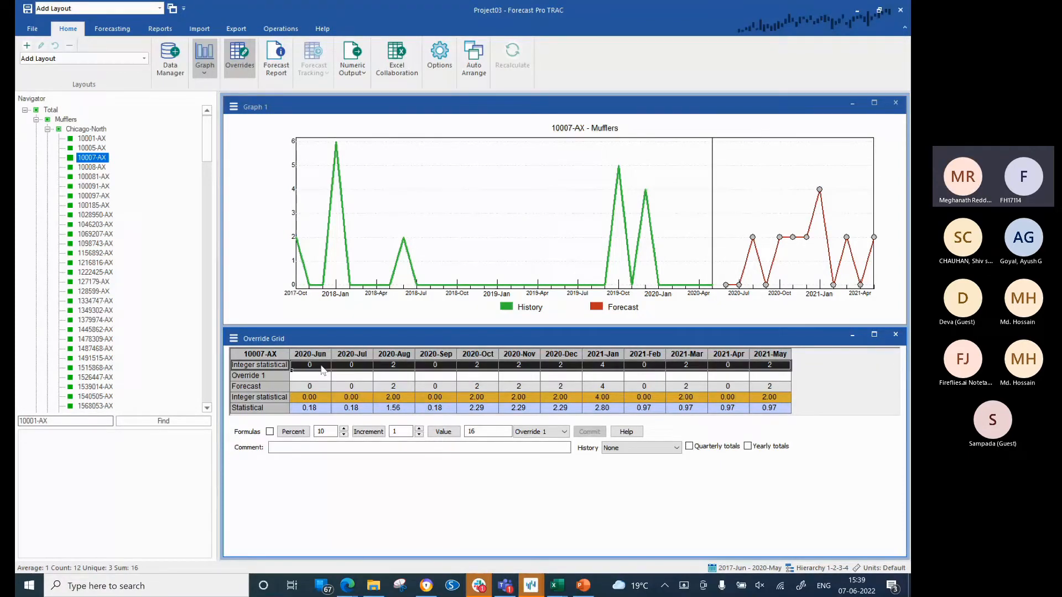
pyautogui.click(395, 364)
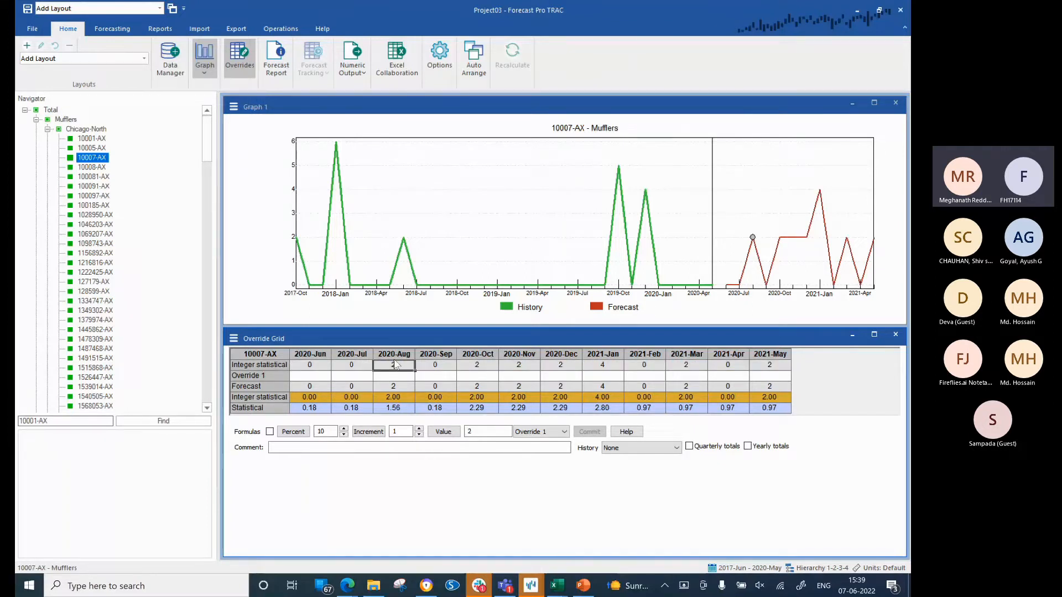
pyautogui.click(301, 369)
# Reopen the baseline forecast settings, move the dialog clear of the Override Grid and reselect Integer statistical as the default source.
pyautogui.rightClick(300, 369)
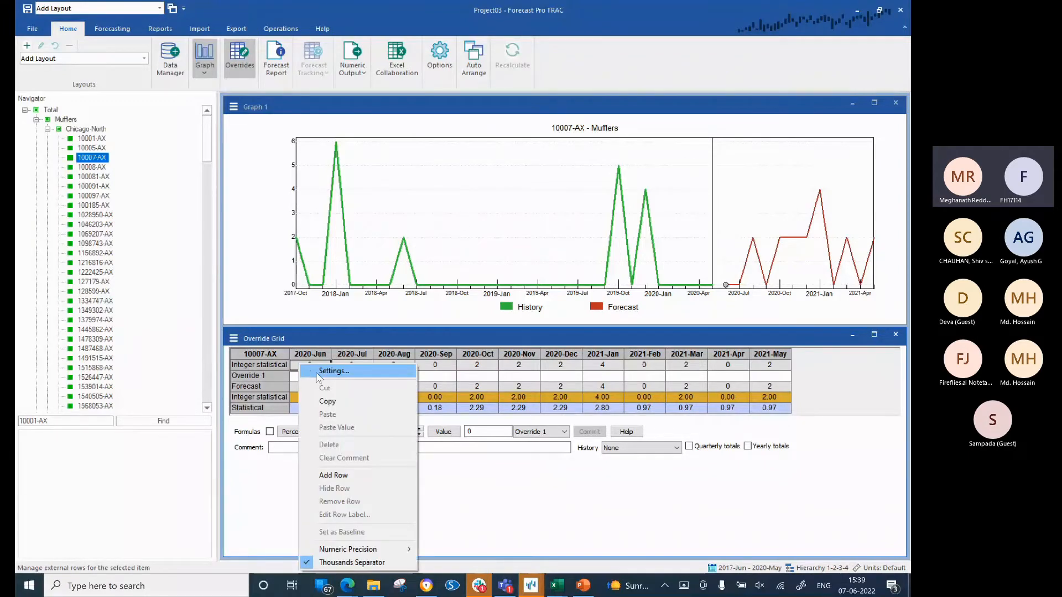
pyautogui.press('Escape')
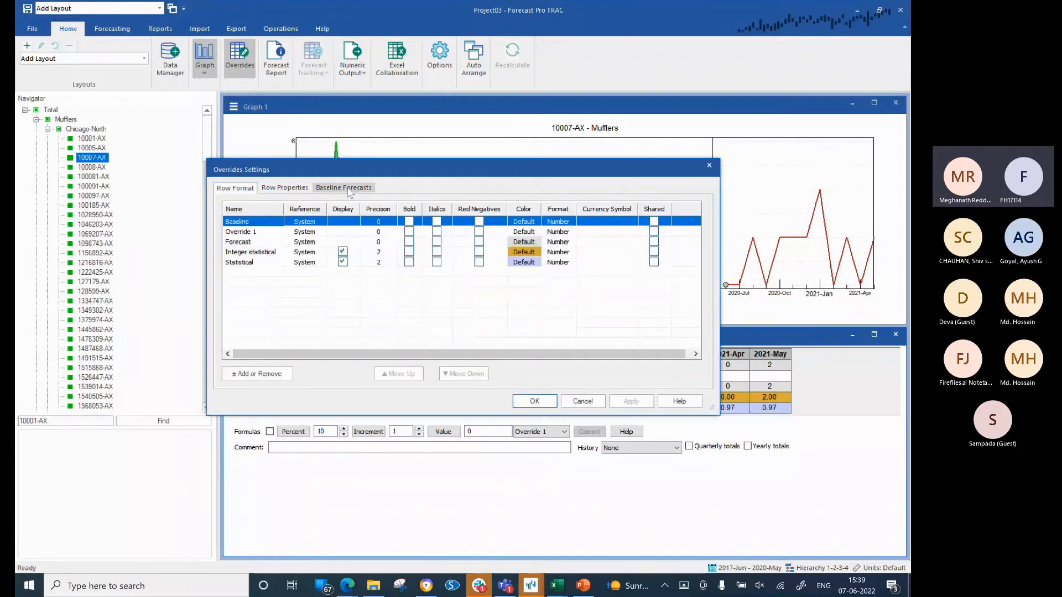
pyautogui.click(349, 189)
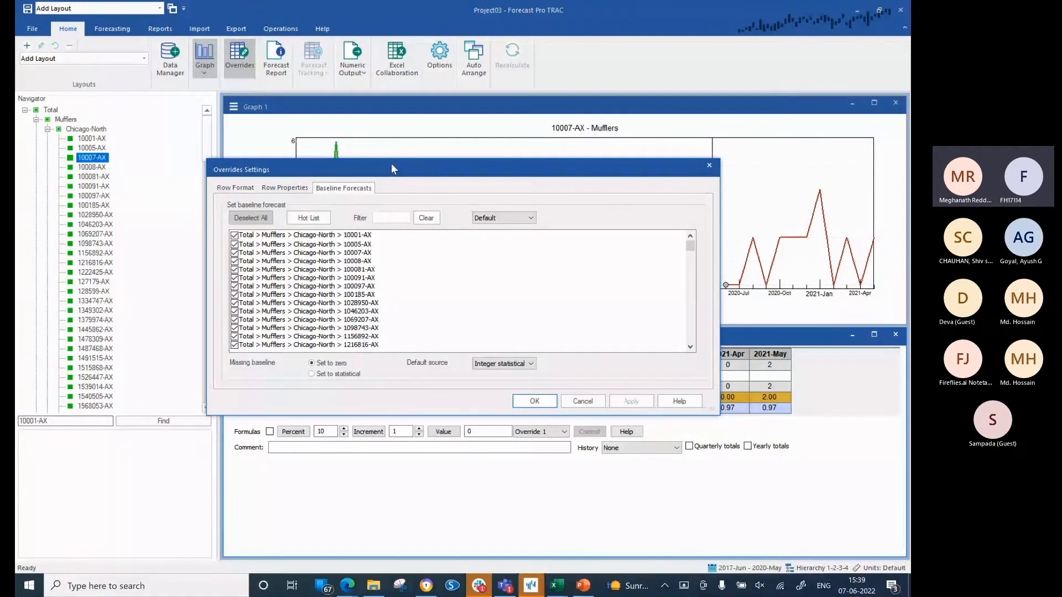
pyautogui.moveTo(393, 169); pyautogui.dragTo(482, 98)
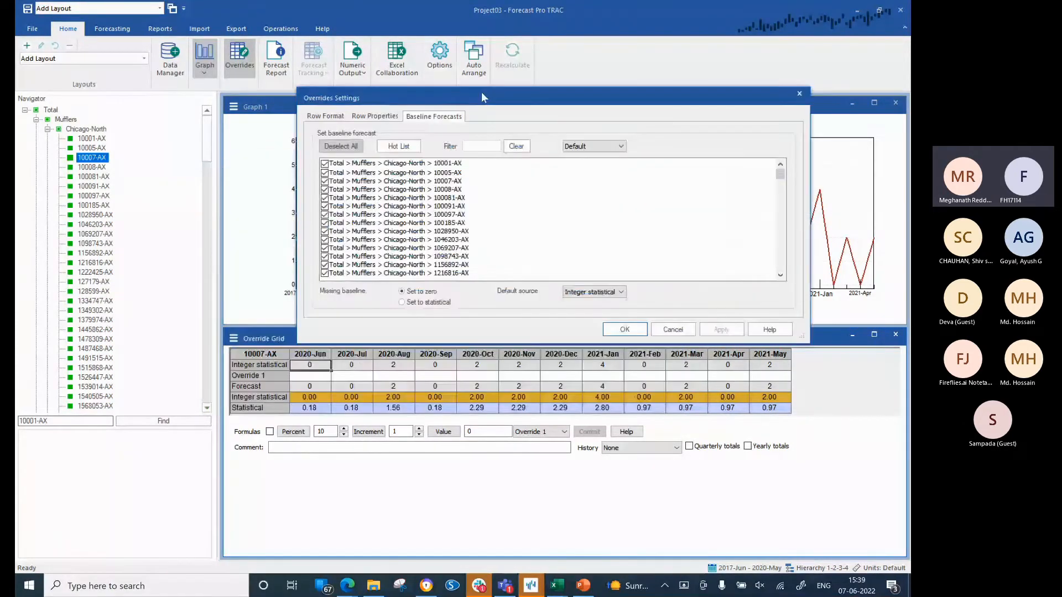
pyautogui.click(591, 293)
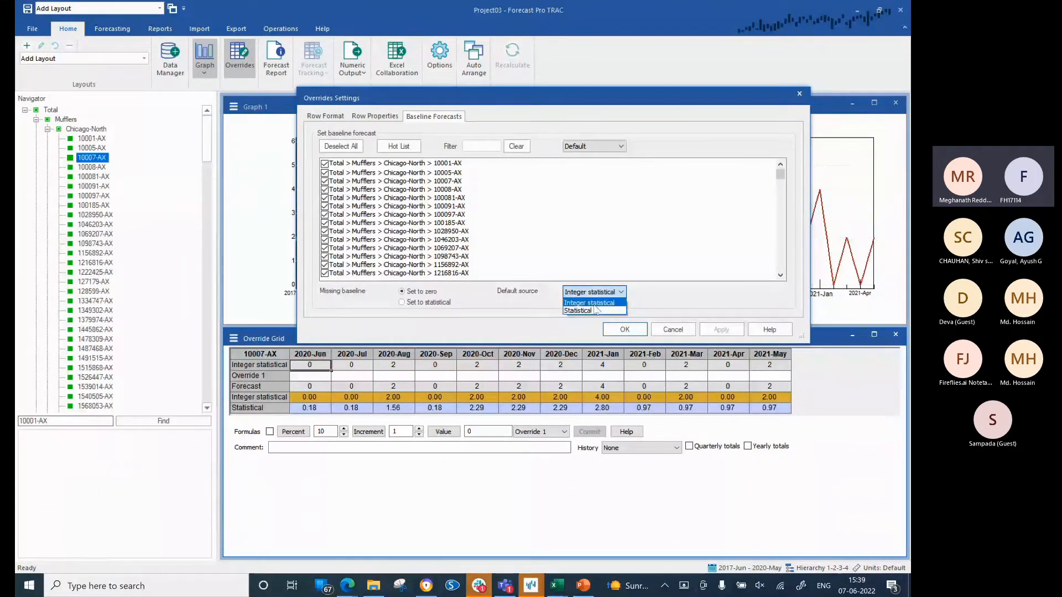
pyautogui.click(595, 304)
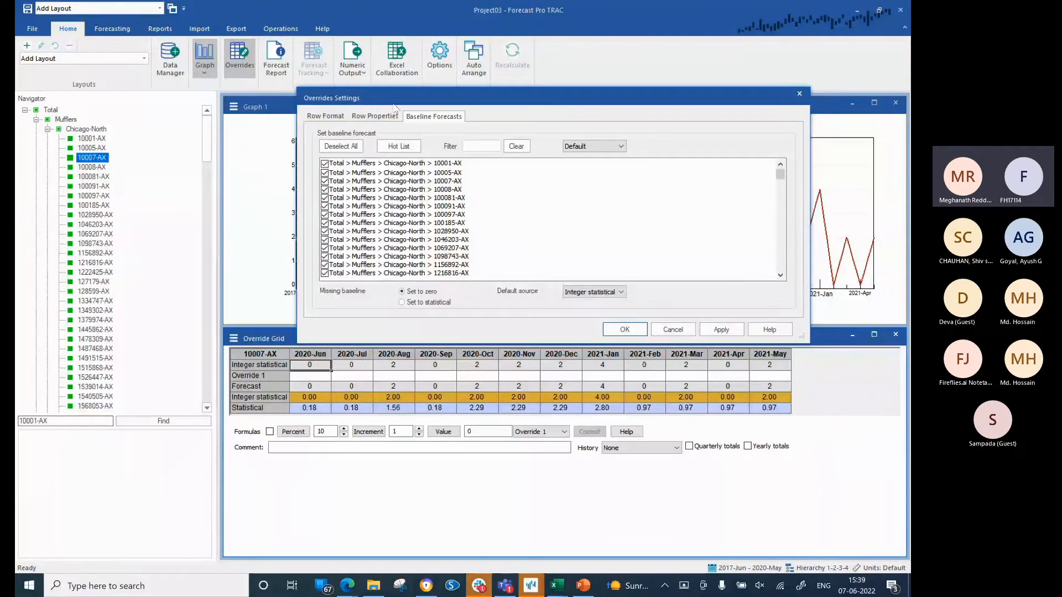
# Limit the baseline forecast selection to SKUs 10008-AX, 100081-AX, 100091-AX and 100097-AX of Mufflers, Chicago-North.
pyautogui.click(341, 146)
pyautogui.click(325, 188)
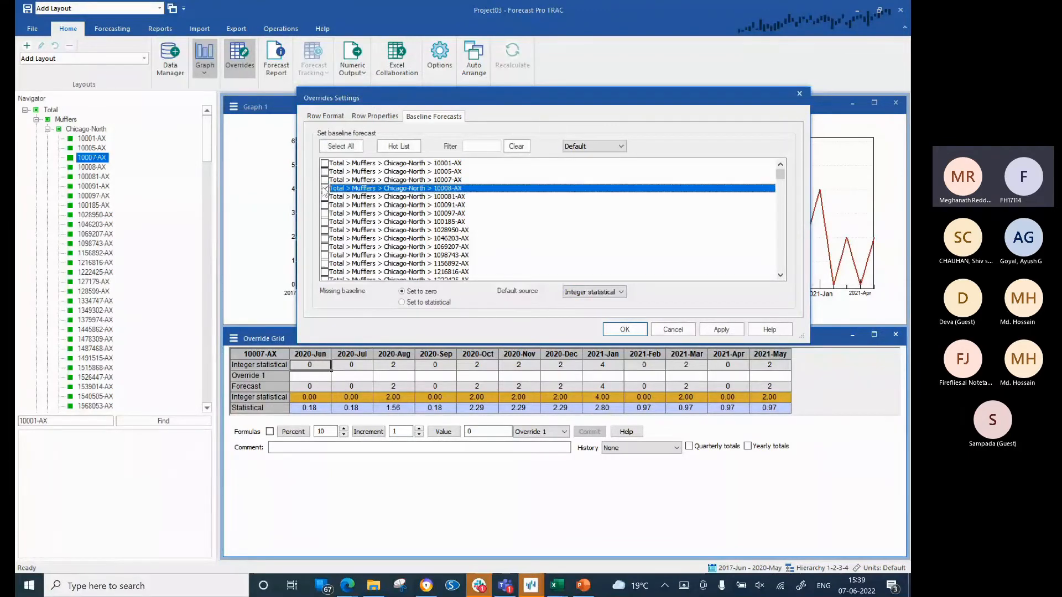
pyautogui.click(326, 197)
pyautogui.click(325, 205)
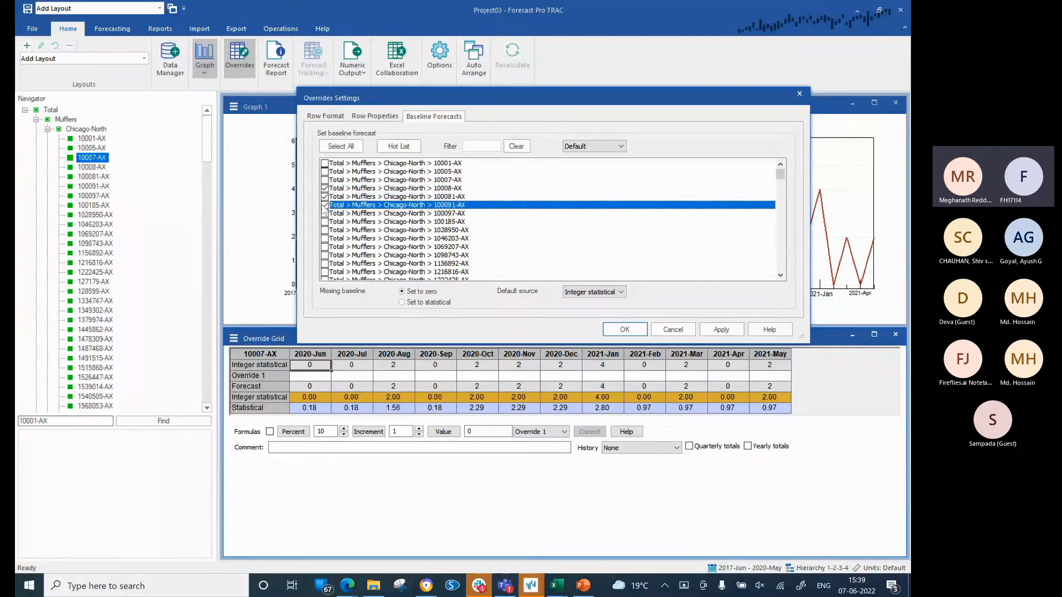
pyautogui.click(325, 214)
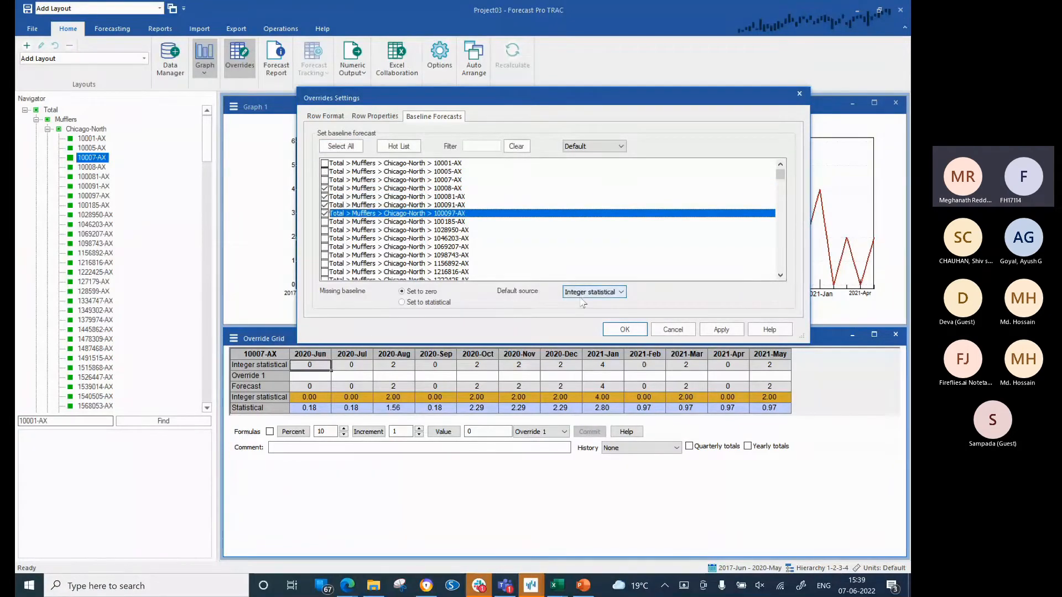
# Set the default baseline source to Statistical, apply the override settings and display SKU 10008-AX.
pyautogui.click(599, 292)
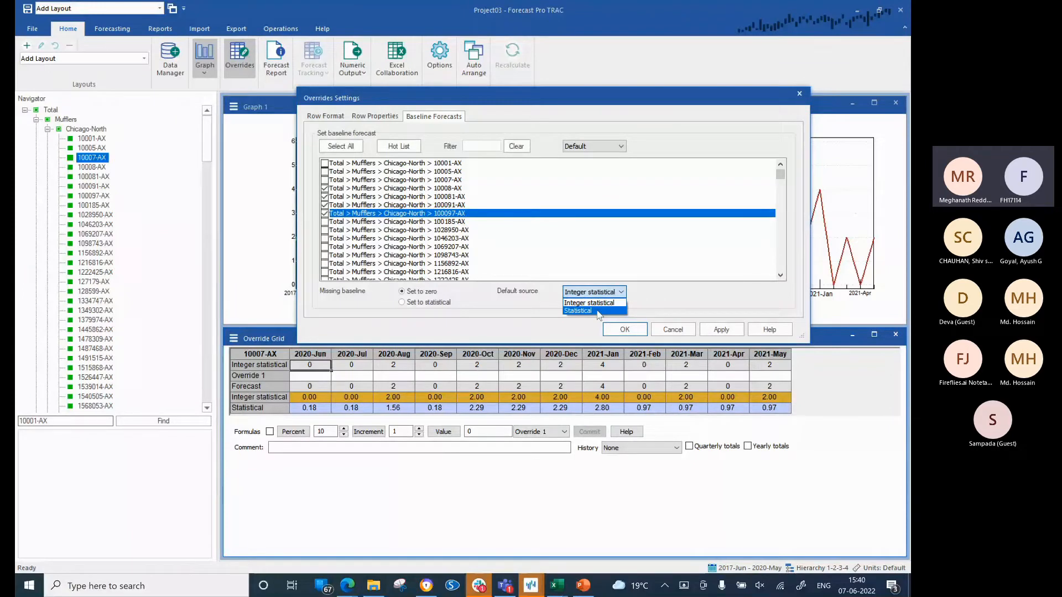
pyautogui.click(597, 312)
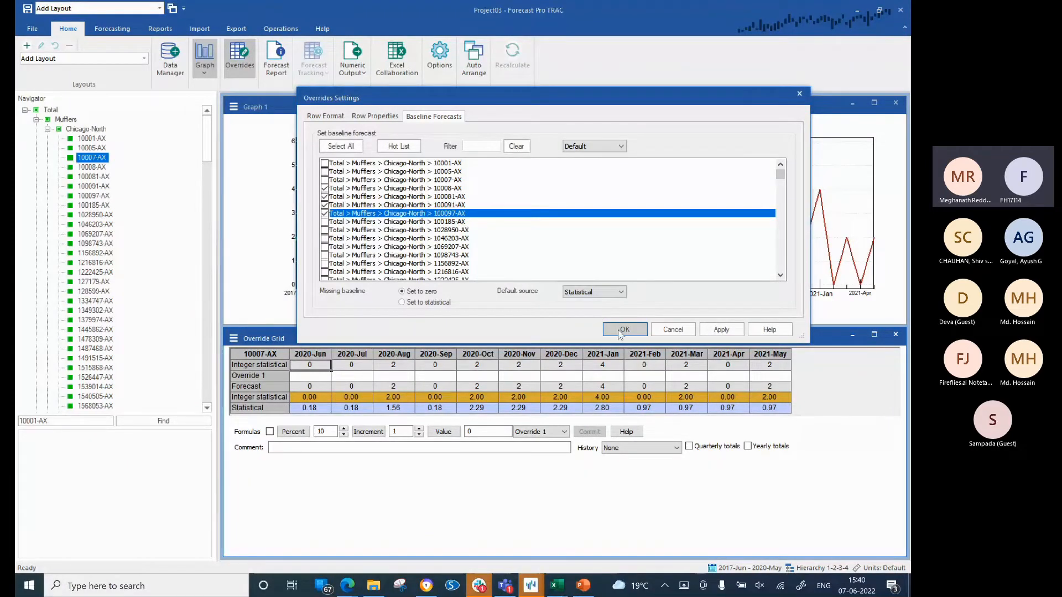
pyautogui.click(619, 331)
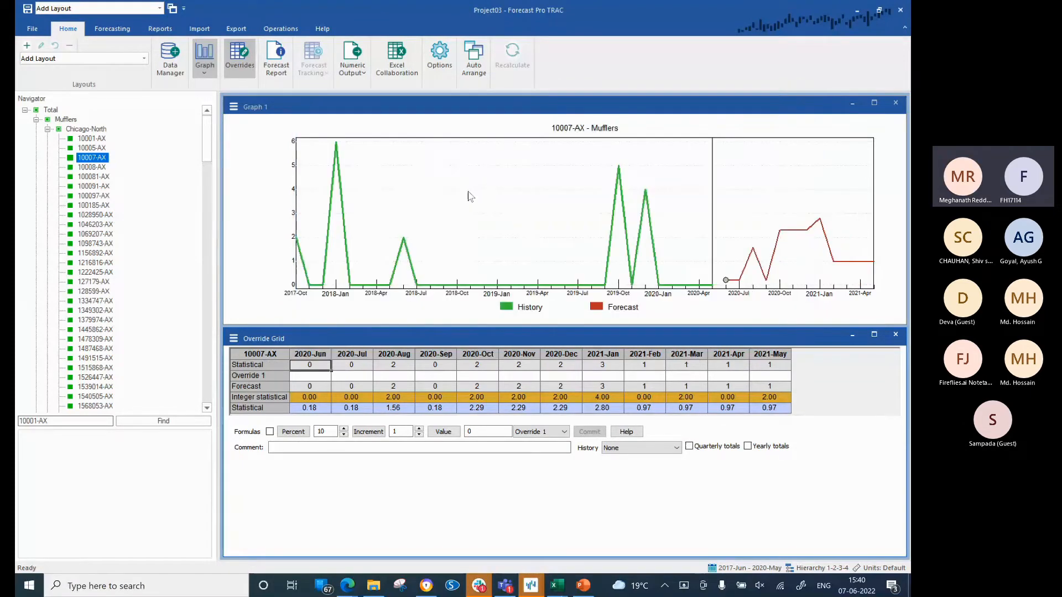
pyautogui.click(93, 167)
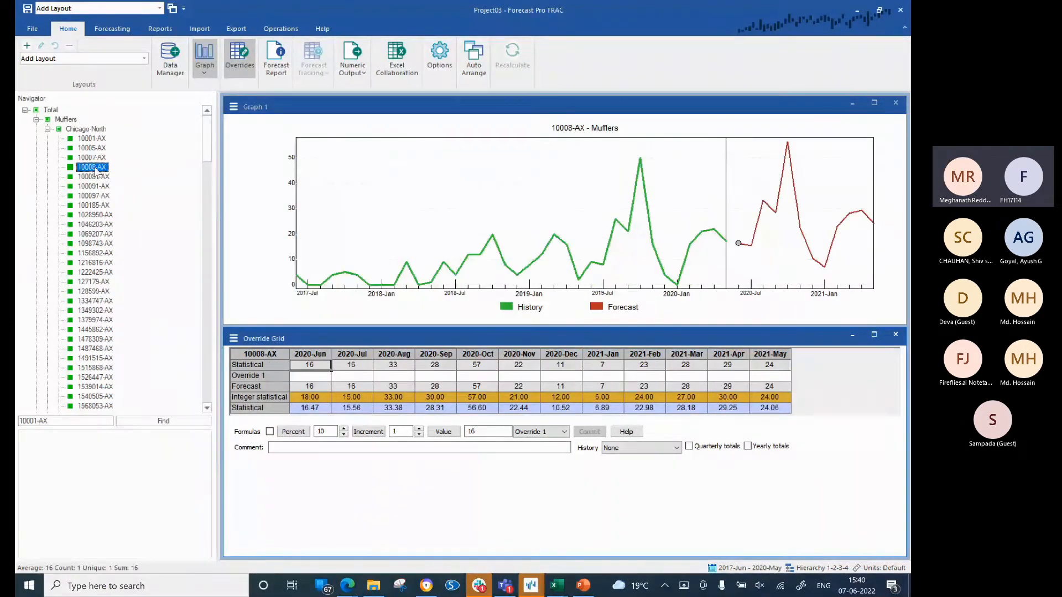
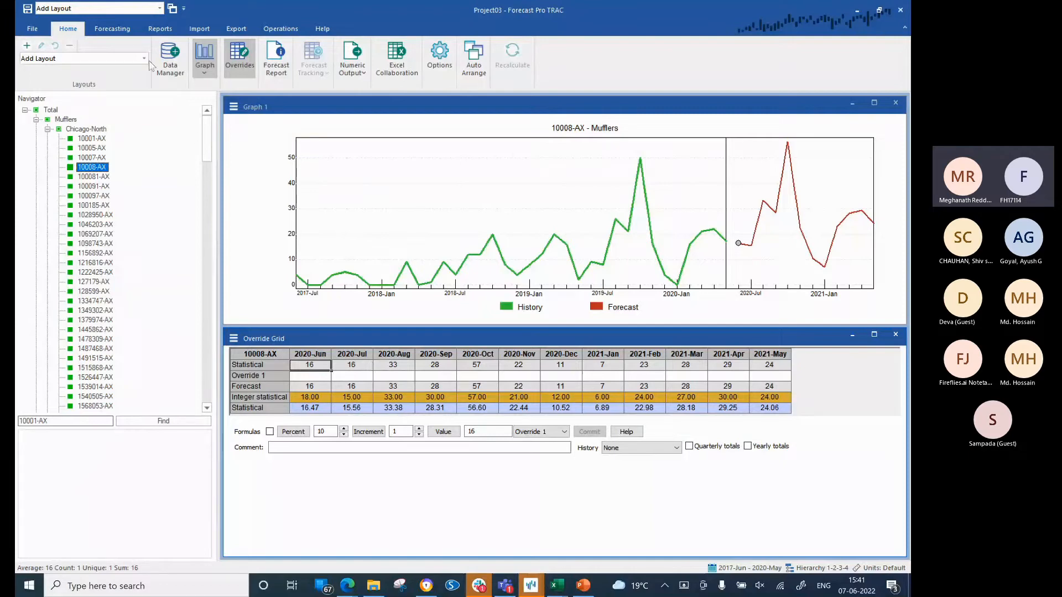
# Open the Data Manager and switch to the Auto Parts - Definitions - IRQ workbook in Excel.
pyautogui.click(118, 26)
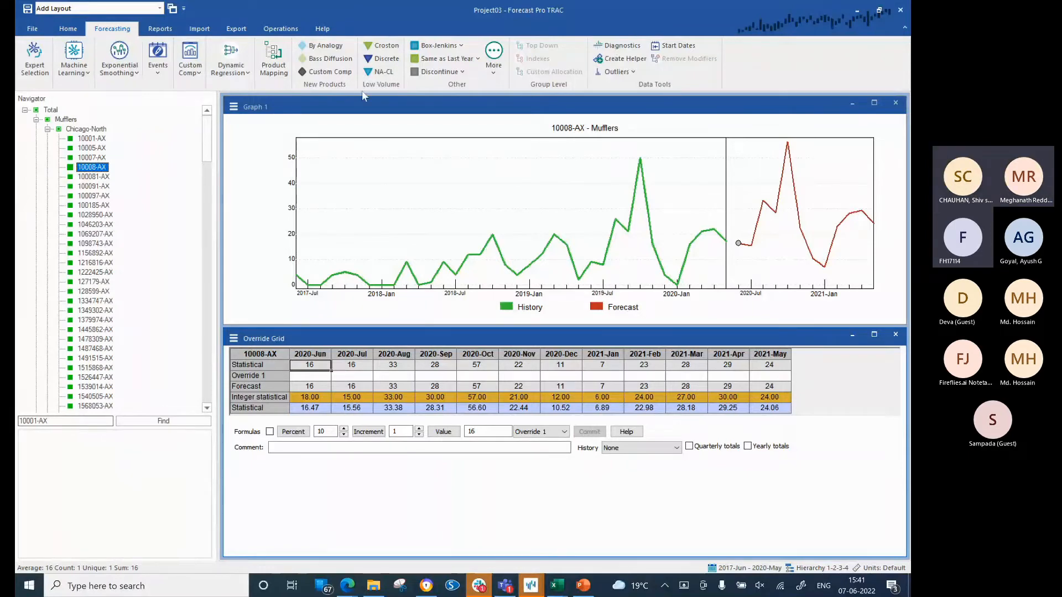
pyautogui.click(75, 32)
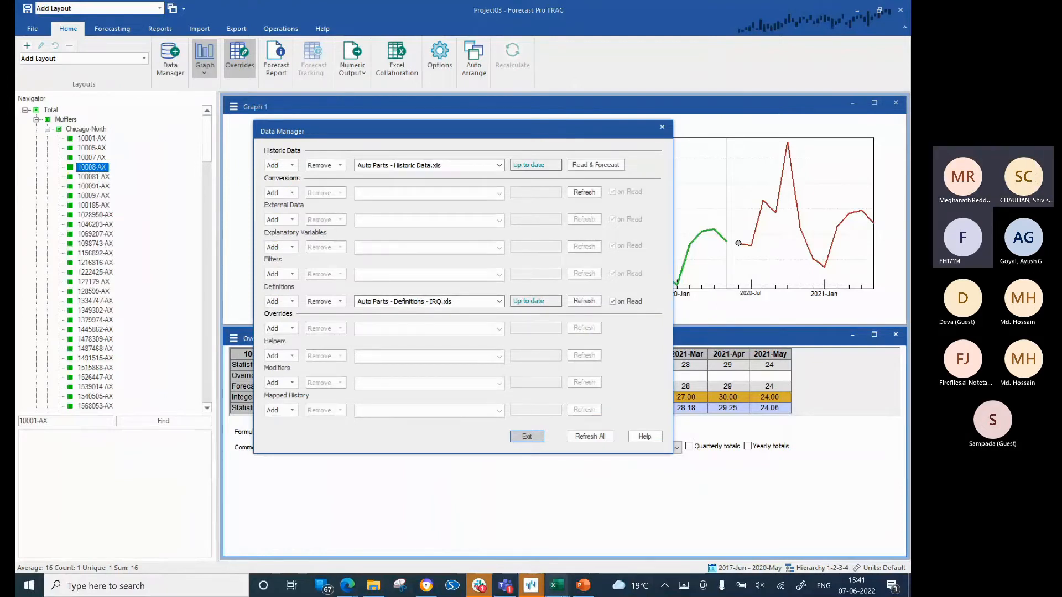
pyautogui.moveTo(556, 585)
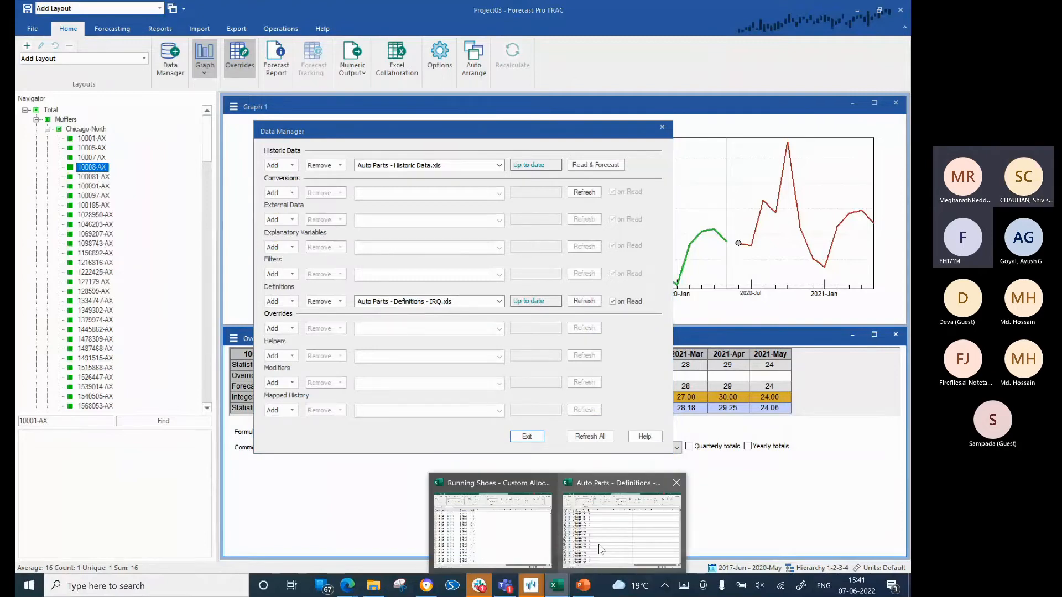
pyautogui.moveTo(600, 549)
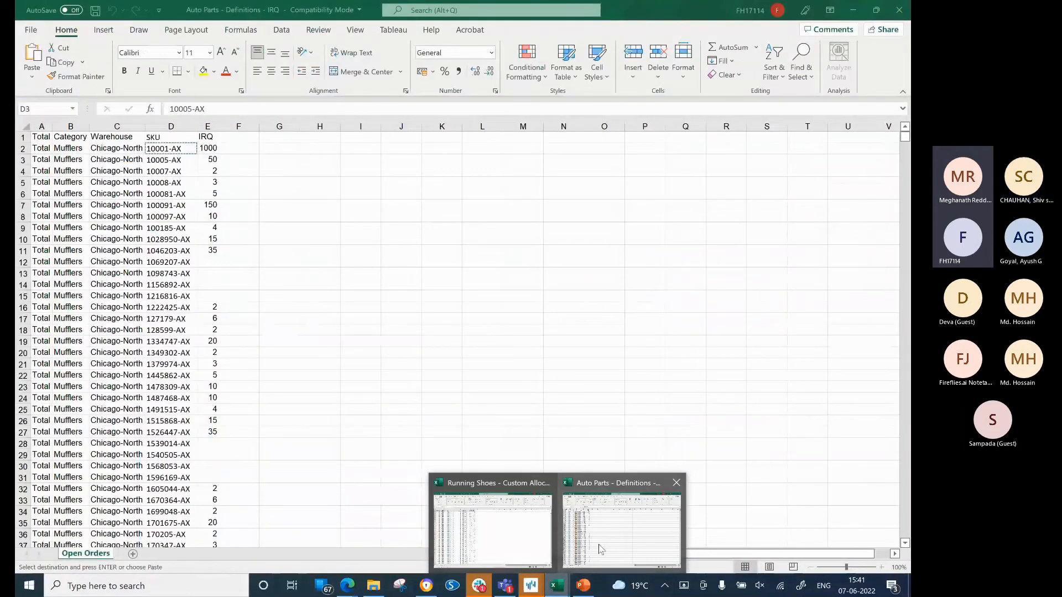
pyautogui.click(599, 549)
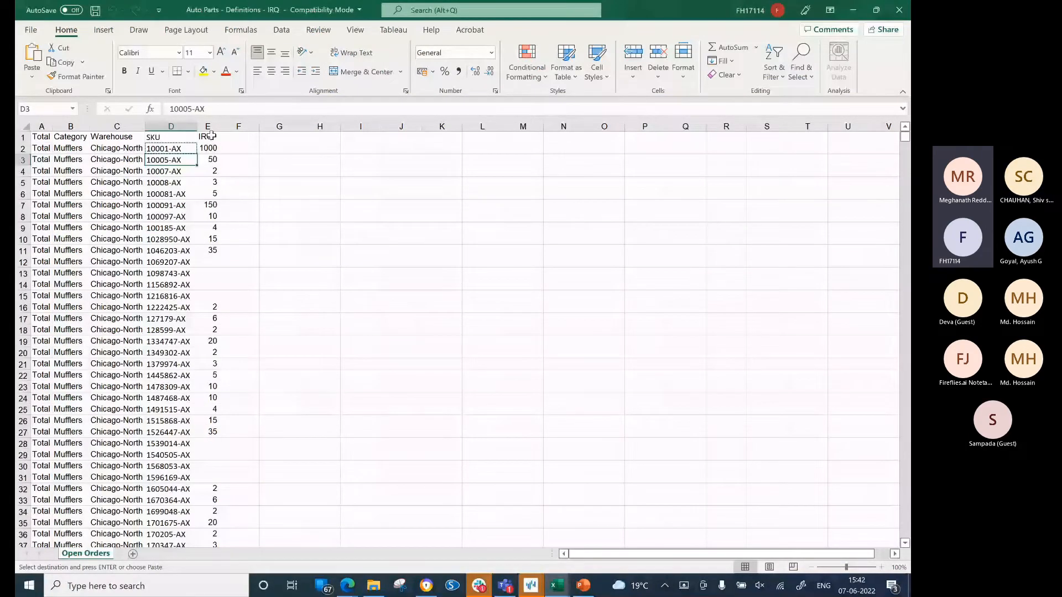
# Examine the hierarchy columns and the IRQ column of the definitions sheet, including its header, the 10001-AX value and the 1028950-AX value.
pyautogui.moveTo(171, 126); pyautogui.dragTo(34, 127)
pyautogui.click(207, 126)
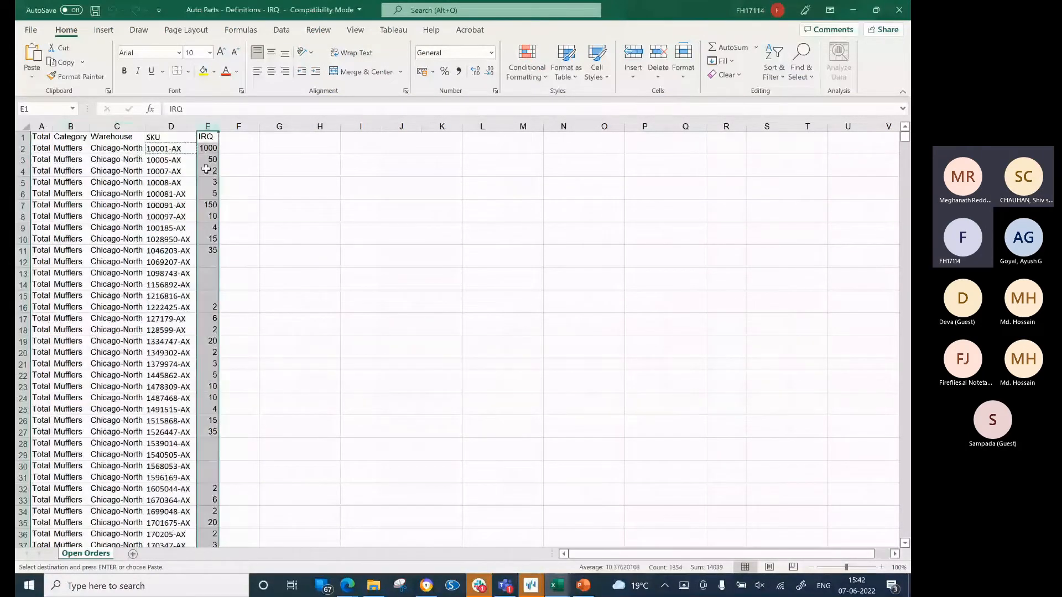
pyautogui.click(208, 238)
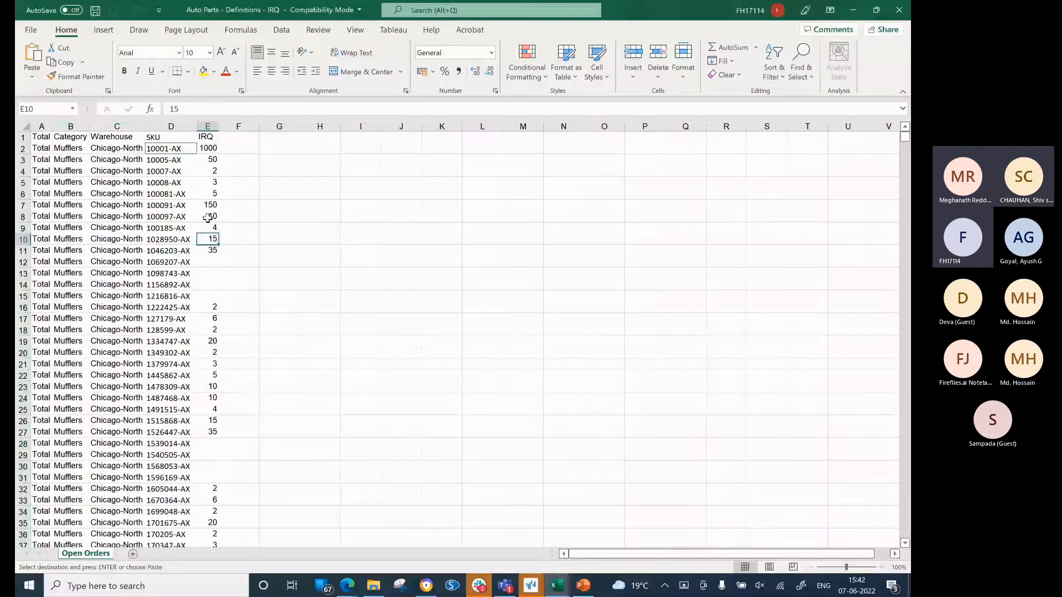
pyautogui.click(206, 148)
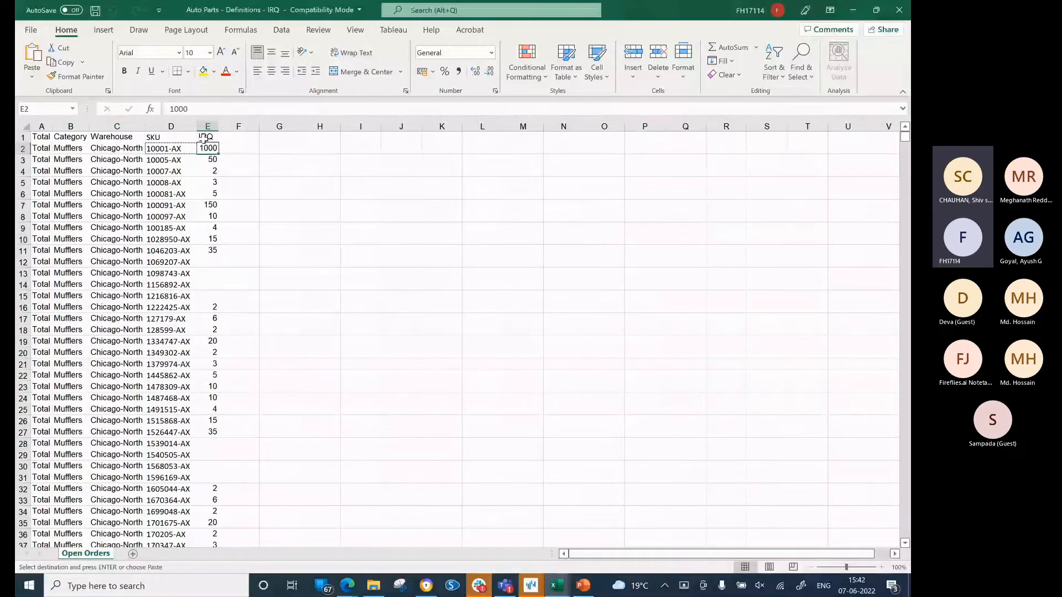
pyautogui.click(204, 139)
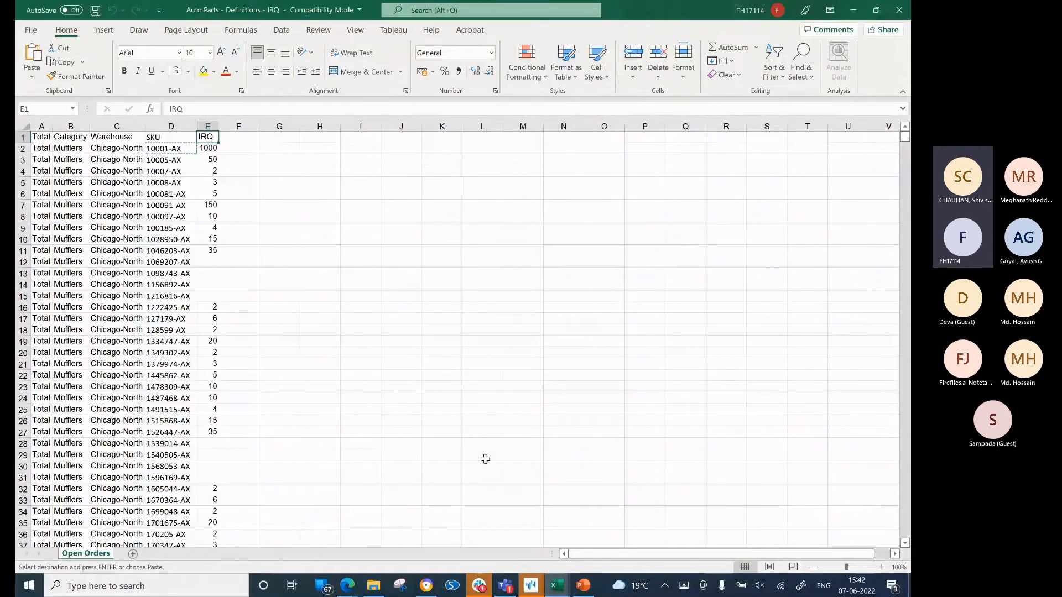
# Switch back to Project03 in Forecast Pro TRAC and close the Data Manager.
pyautogui.click(539, 594)
pyautogui.moveTo(537, 591)
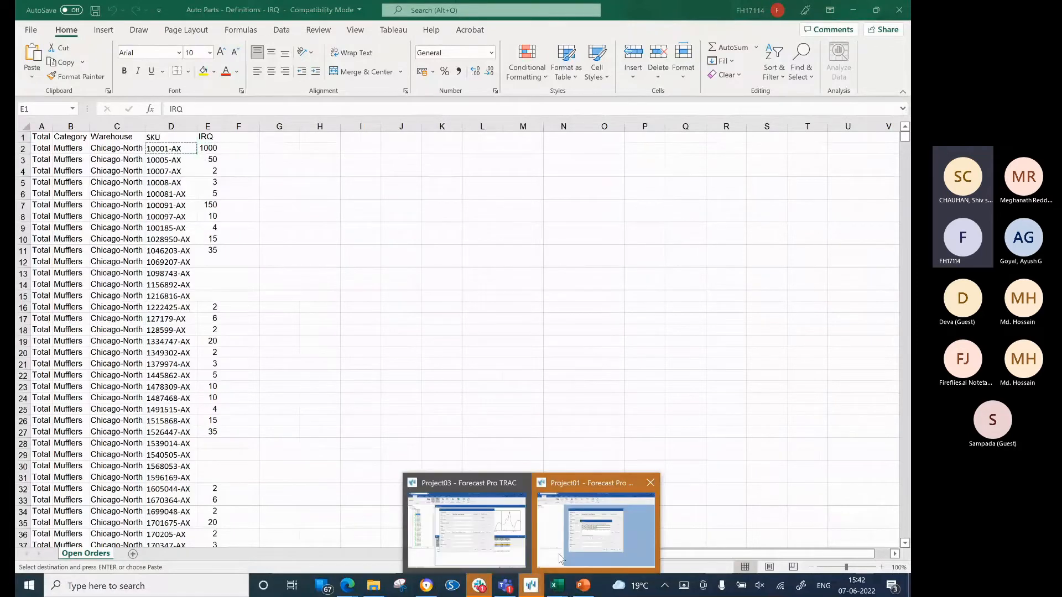
pyautogui.moveTo(561, 559)
pyautogui.click(519, 531)
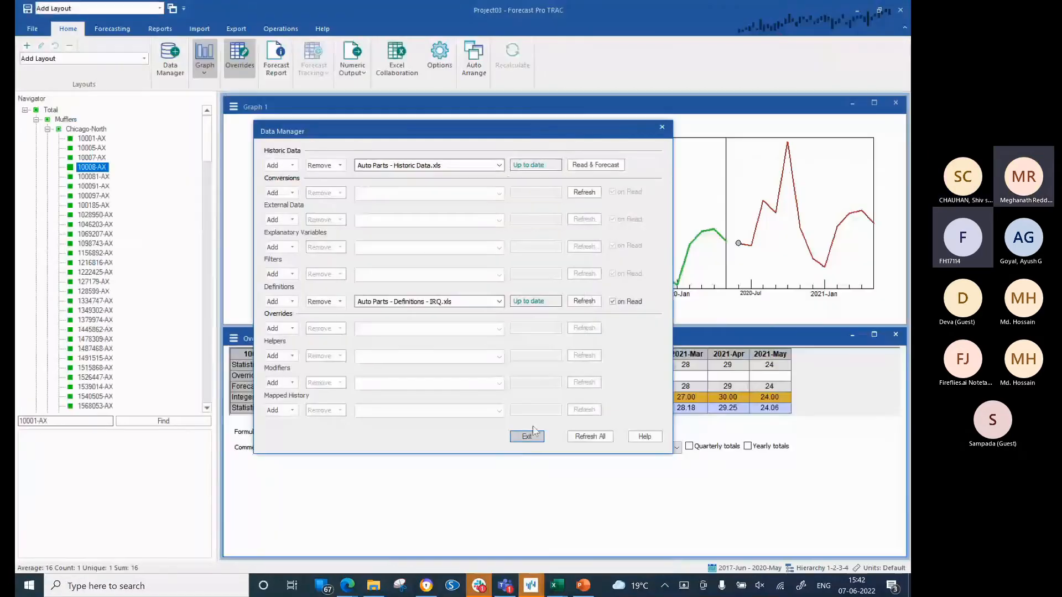
pyautogui.click(526, 436)
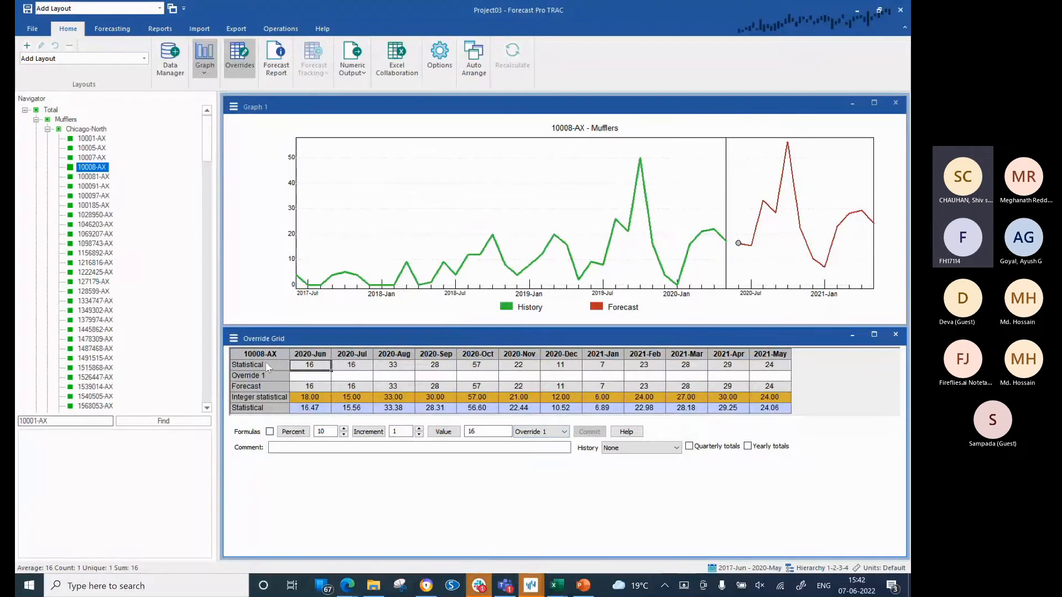
# Examine the list of Mufflers, Chicago-North SKUs in the baseline forecast settings of the override grid, and close the settings.
pyautogui.rightClick(265, 361)
pyautogui.click(302, 369)
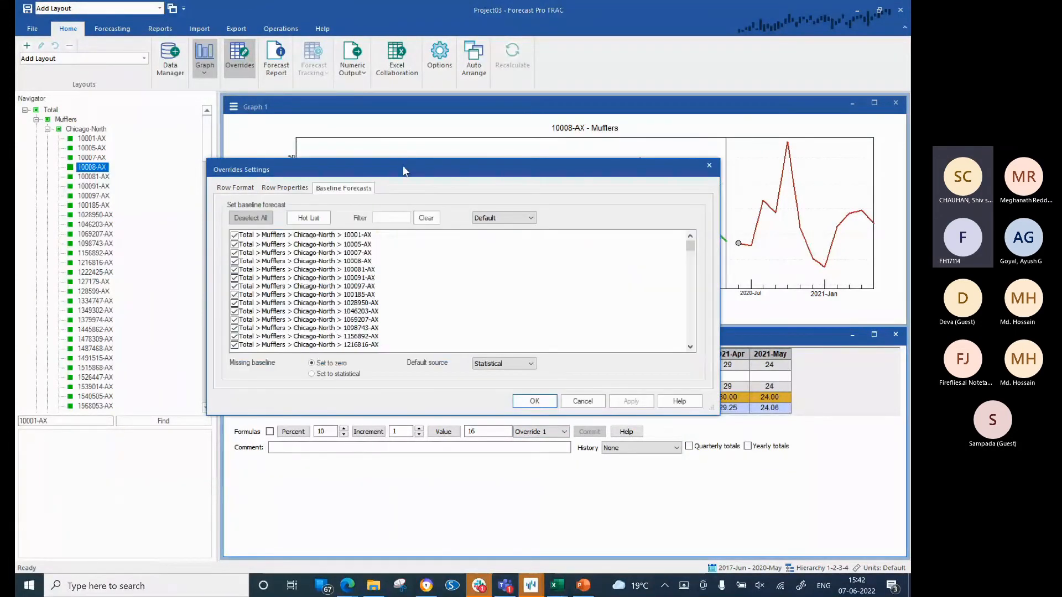
pyautogui.moveTo(403, 171); pyautogui.dragTo(436, 88)
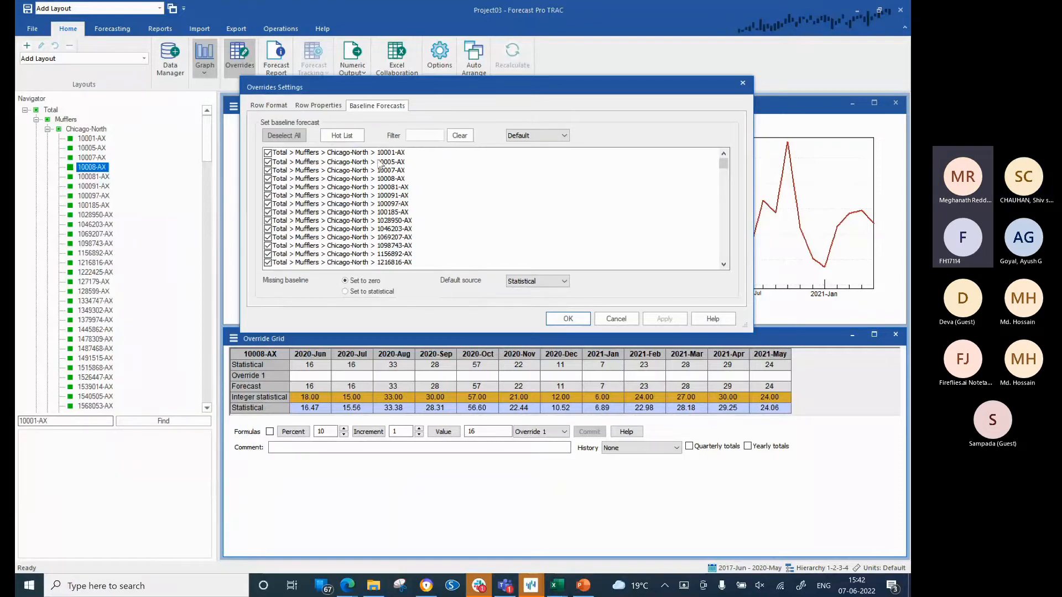
pyautogui.click(369, 194)
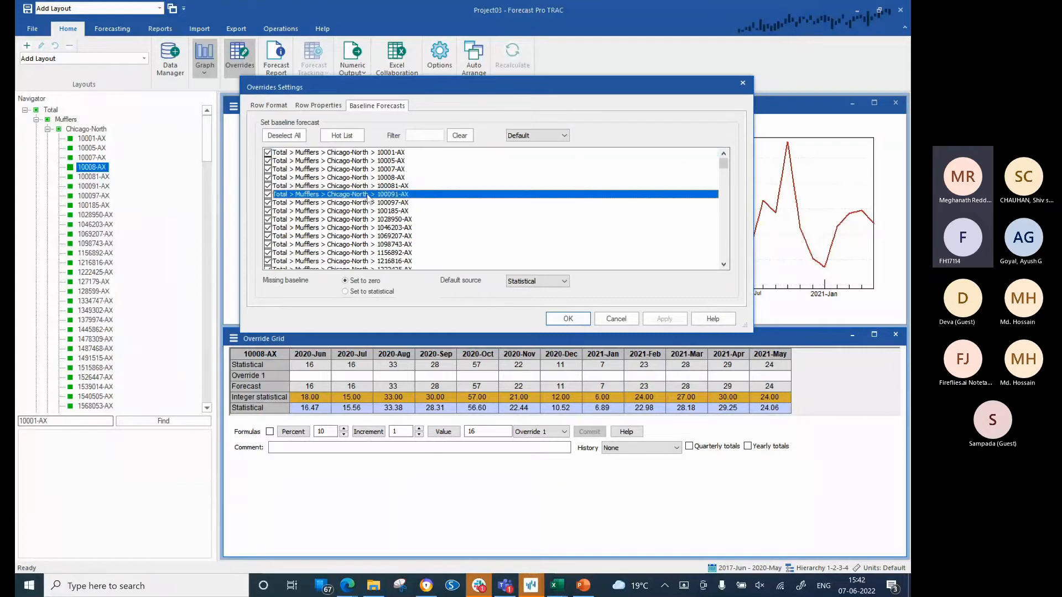
pyautogui.click(365, 227)
pyautogui.scroll(-3, 365, 227)
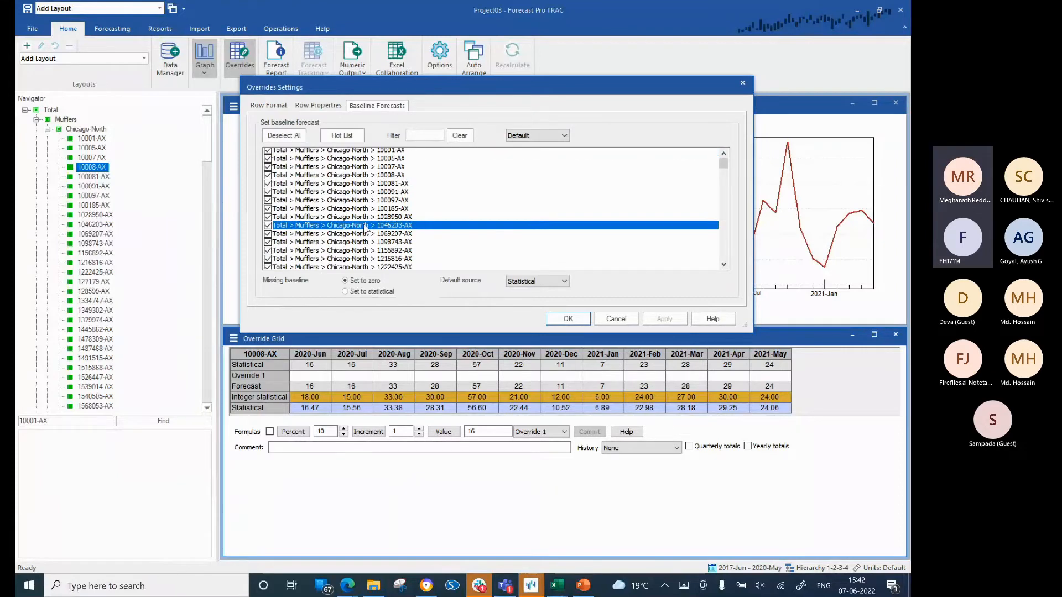
pyautogui.scroll(-5, 365, 227)
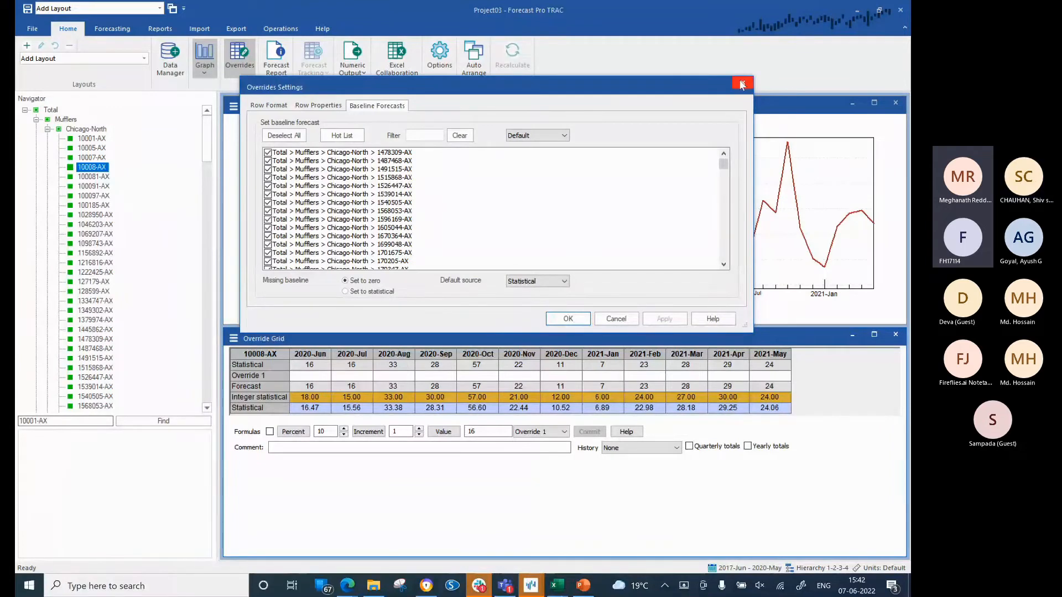
pyautogui.click(742, 84)
# Apply the Top Down modifier to the Chicago-North group of Mufflers.
pyautogui.click(91, 130)
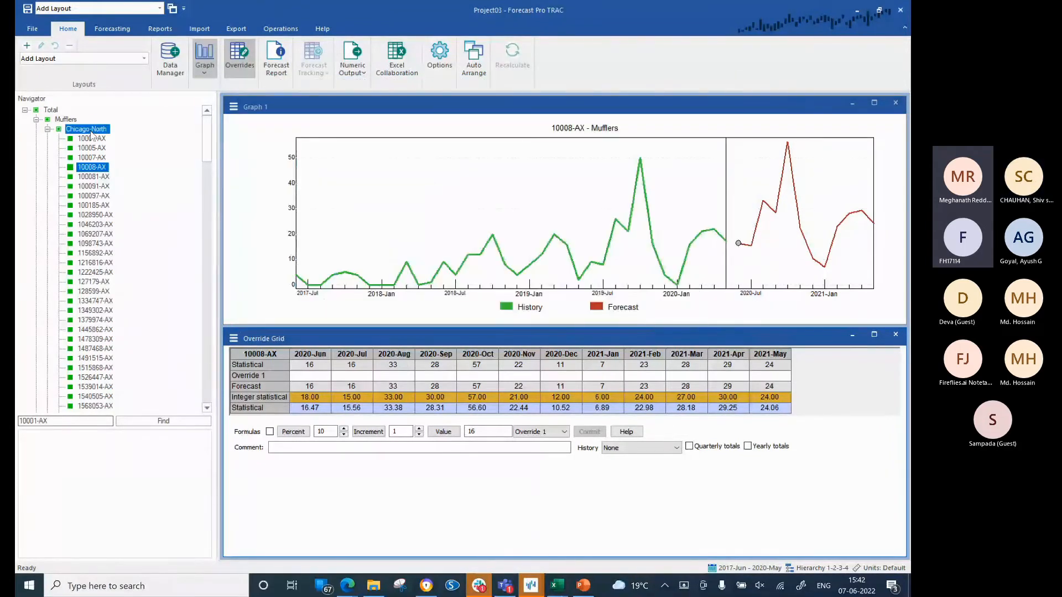
pyautogui.click(112, 30)
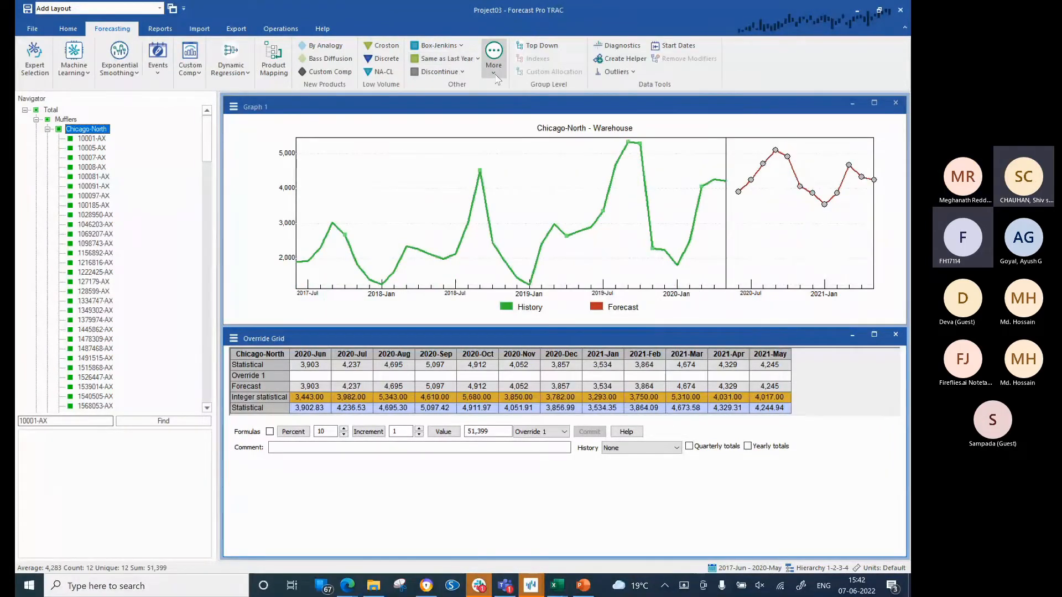
pyautogui.click(535, 50)
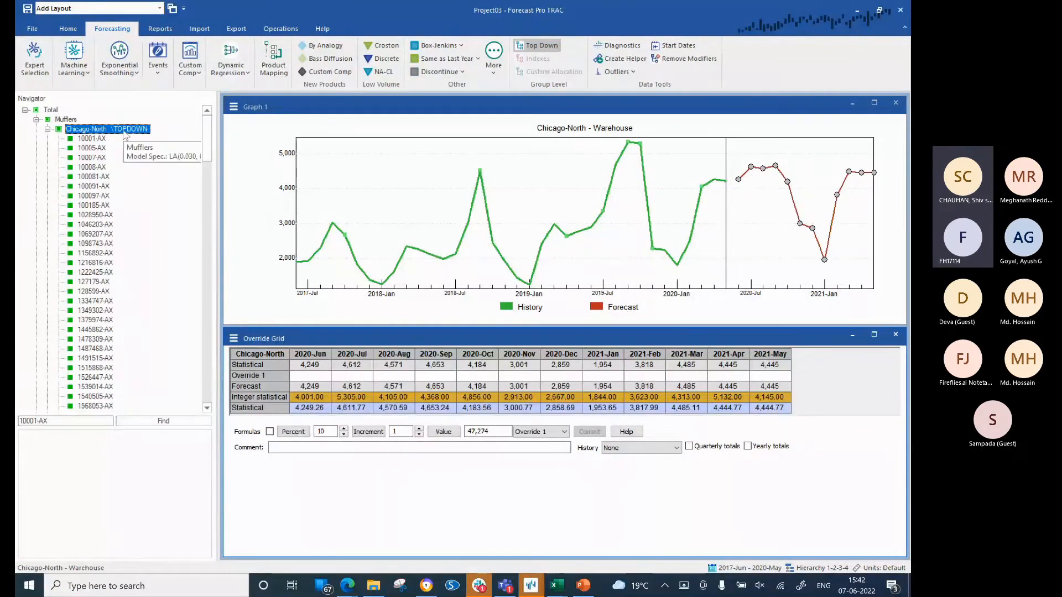
# Filter the item list in the override grid's baseline forecast settings by "muffler" and look through the matching SKUs.
pyautogui.rightClick(124, 131)
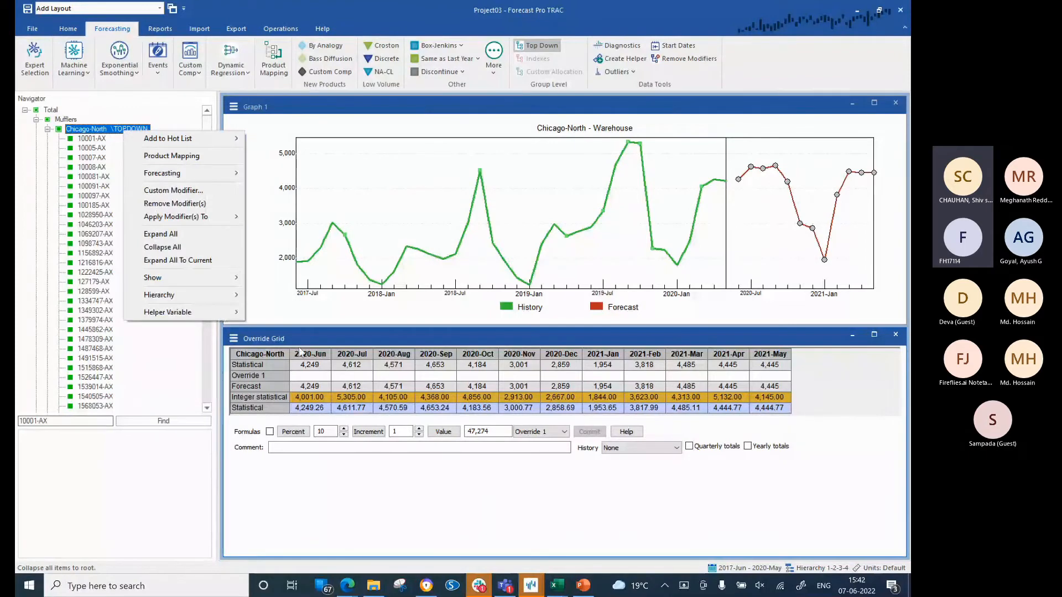
pyautogui.rightClick(280, 358)
pyautogui.click(296, 361)
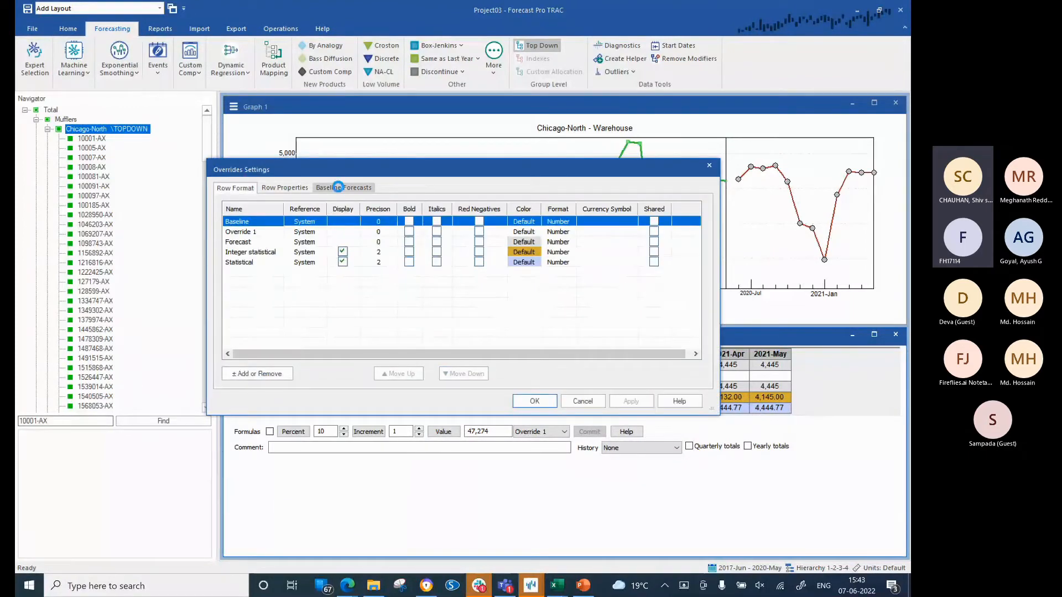
pyautogui.click(339, 188)
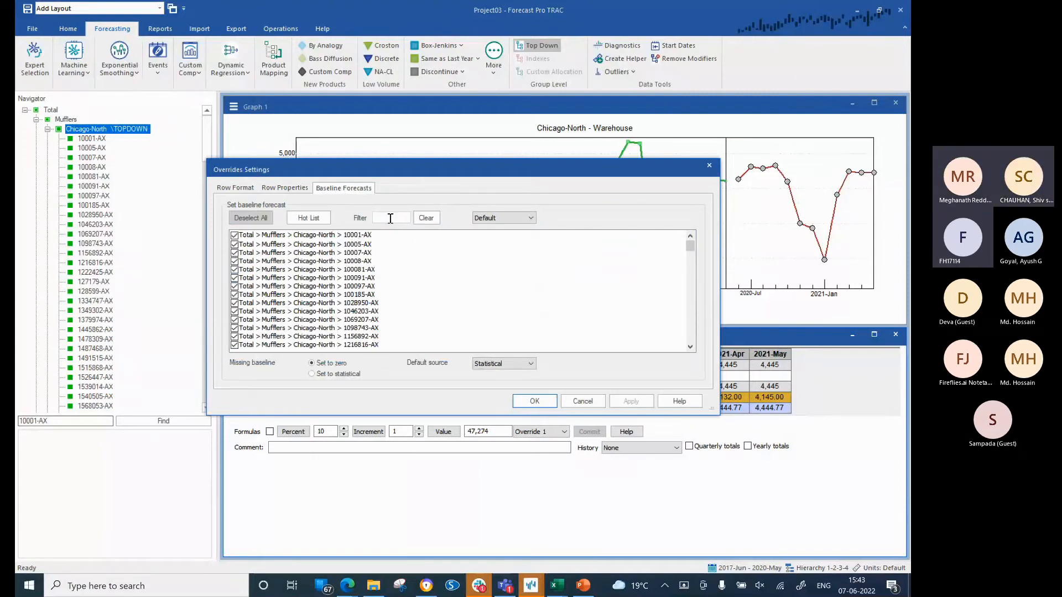
pyautogui.click(391, 219)
pyautogui.write('m')
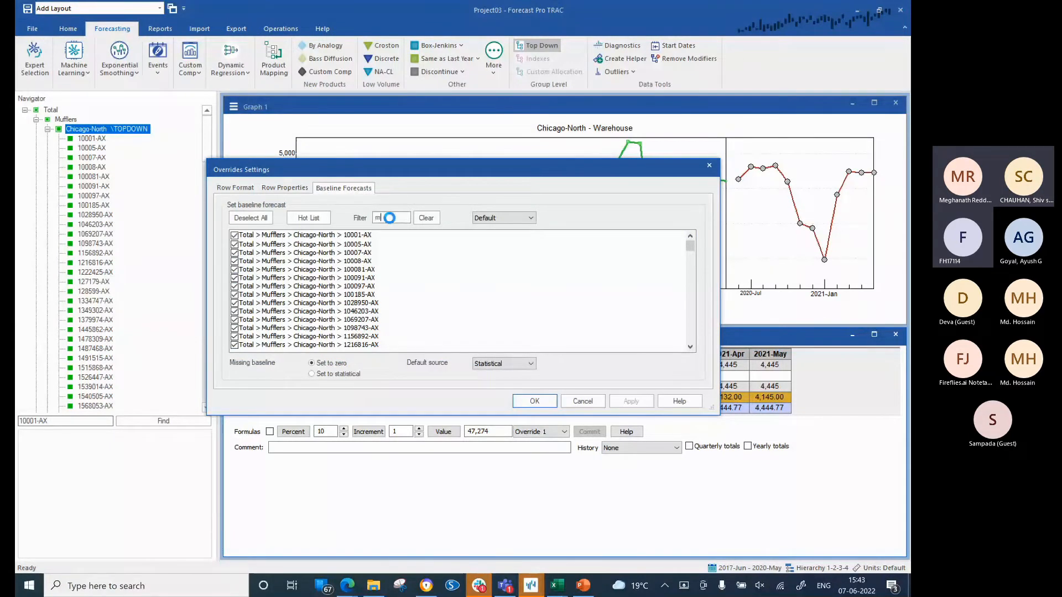
pyautogui.write('uffler')
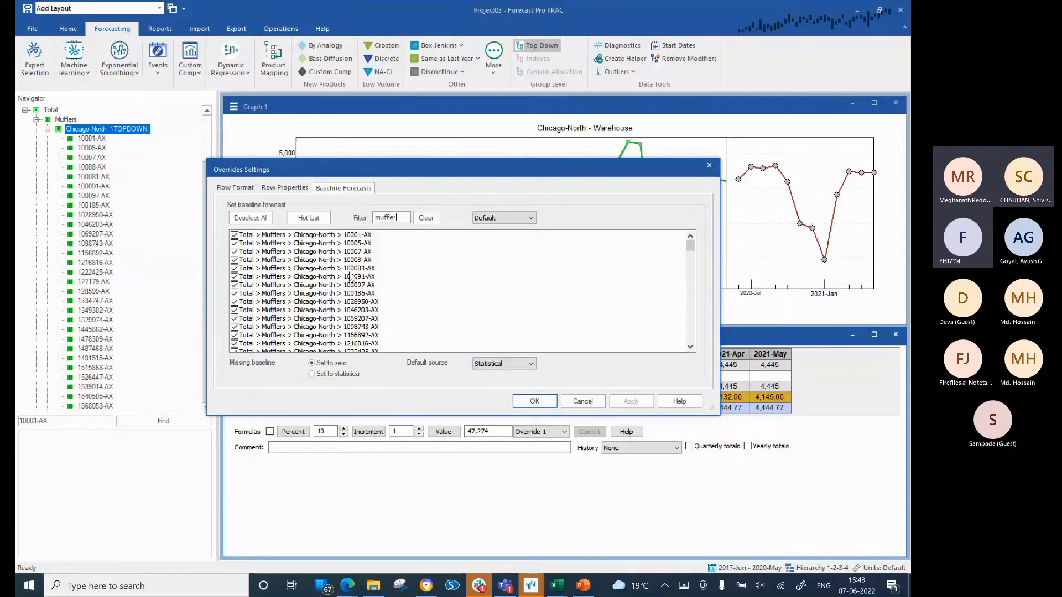
pyautogui.scroll(-10, 365, 293)
pyautogui.scroll(-10, 365, 293)
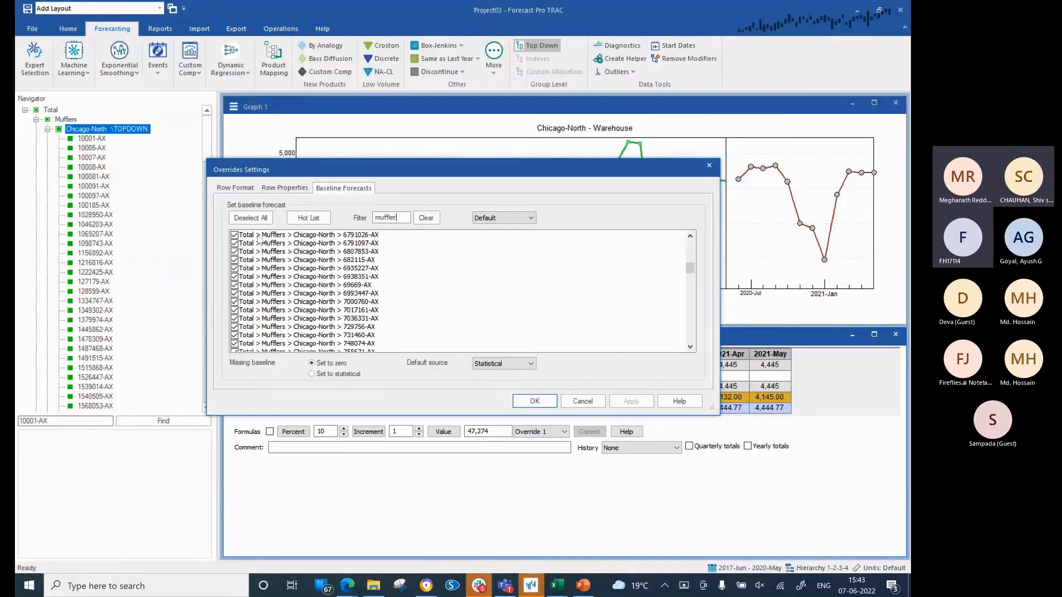
# Try Integer statistical as the default baseline source, clear the item filter and discard the override settings.
pyautogui.click(503, 364)
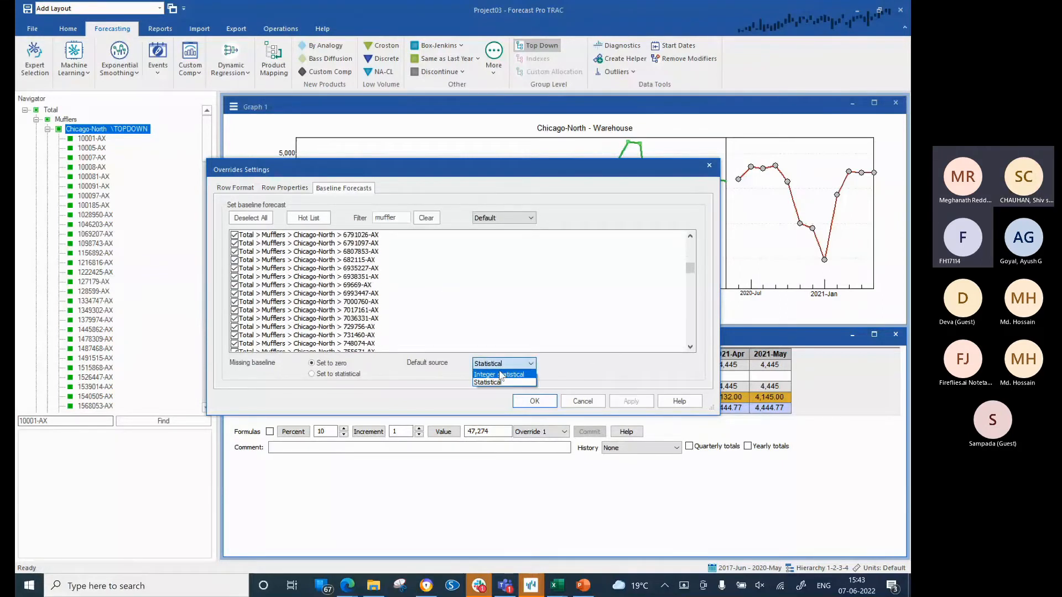
pyautogui.click(501, 373)
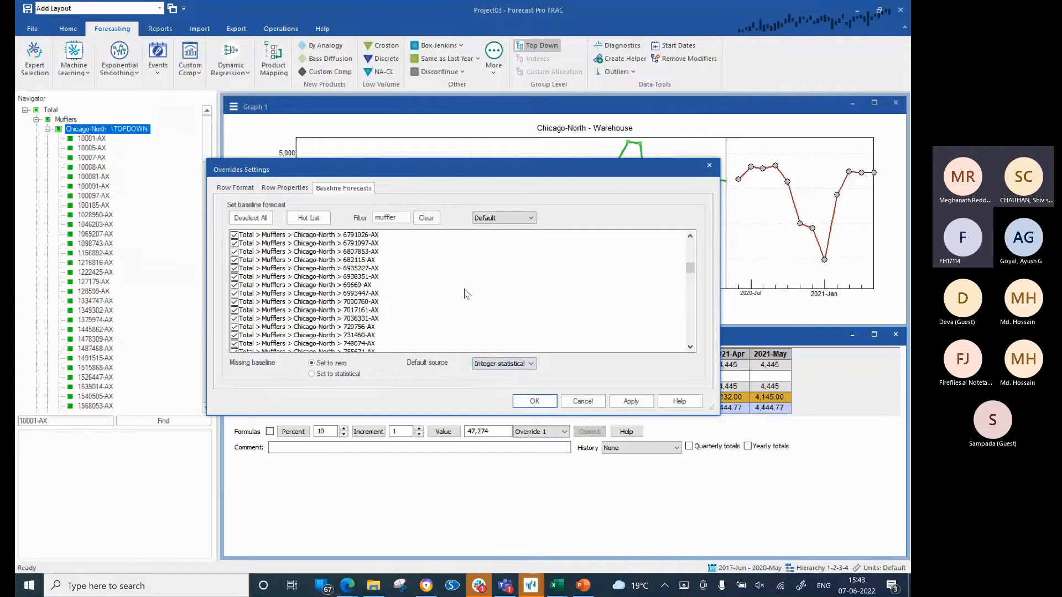
pyautogui.click(405, 217)
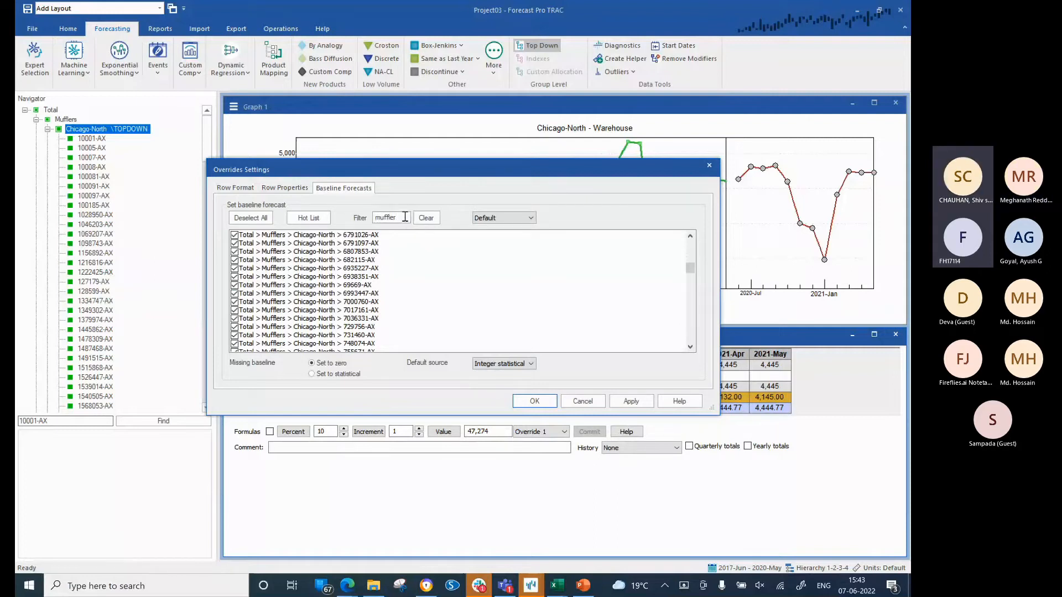
pyautogui.press('BackSpace')
pyautogui.write('s')
pyautogui.moveTo(405, 216); pyautogui.dragTo(368, 218)
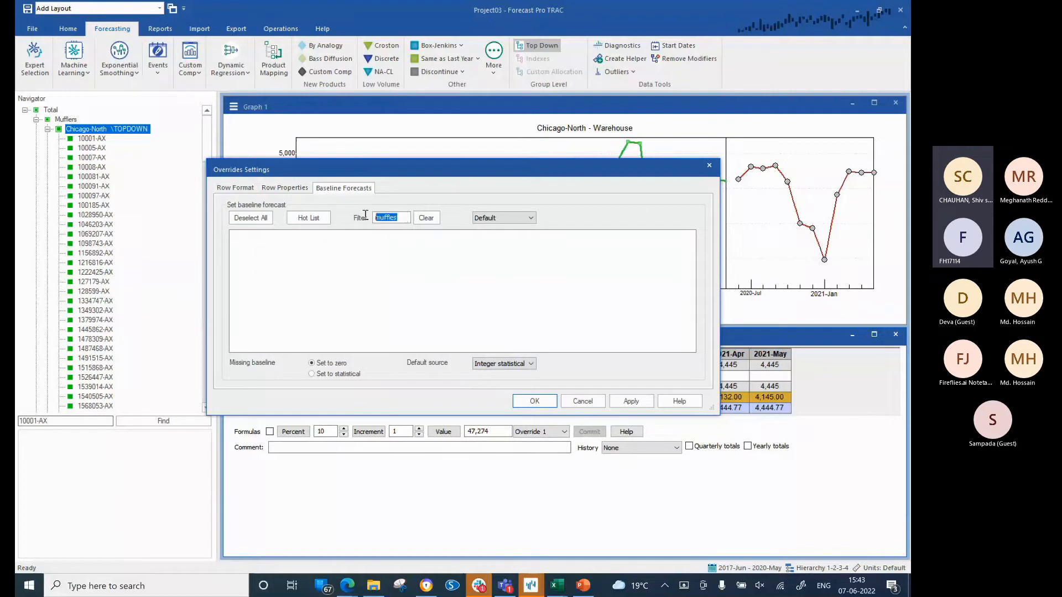
pyautogui.press('BackSpace')
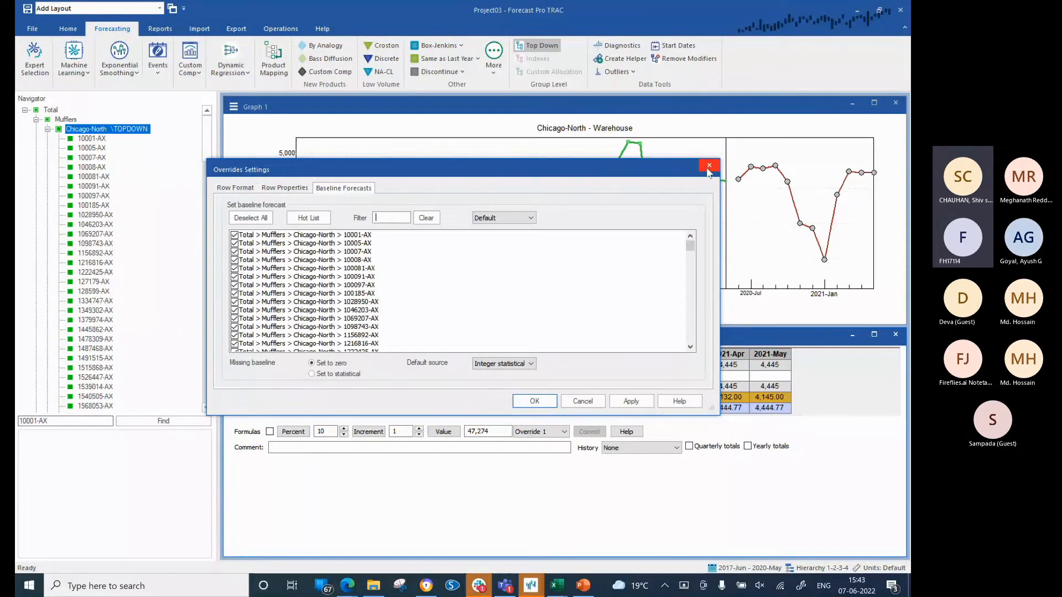
pyautogui.click(709, 166)
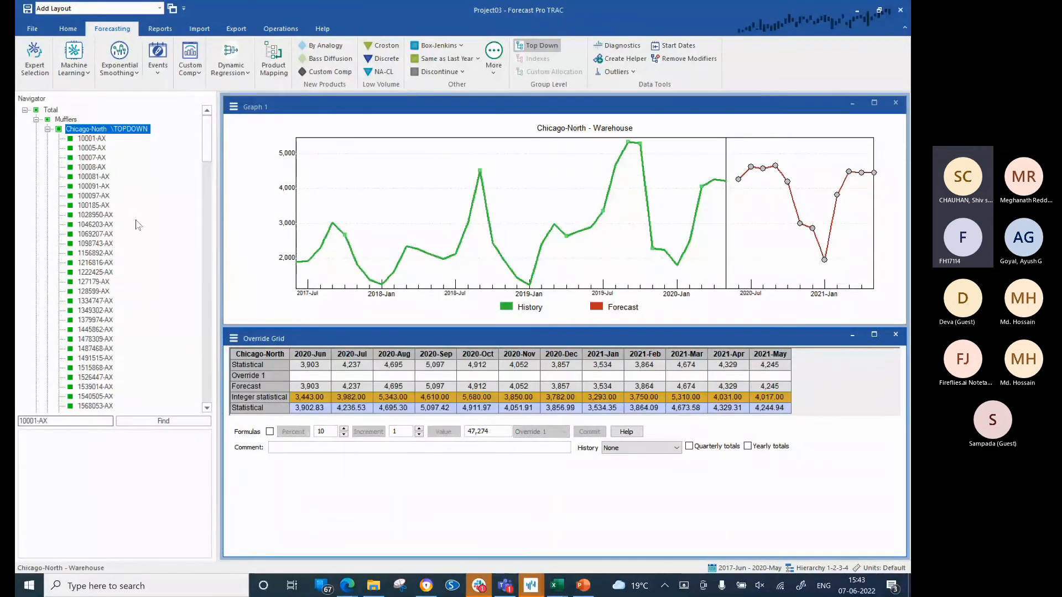
# Enter an Override 1 value of 100 for 2020-Jun on SKU 10005-AX and commit it.
pyautogui.click(90, 148)
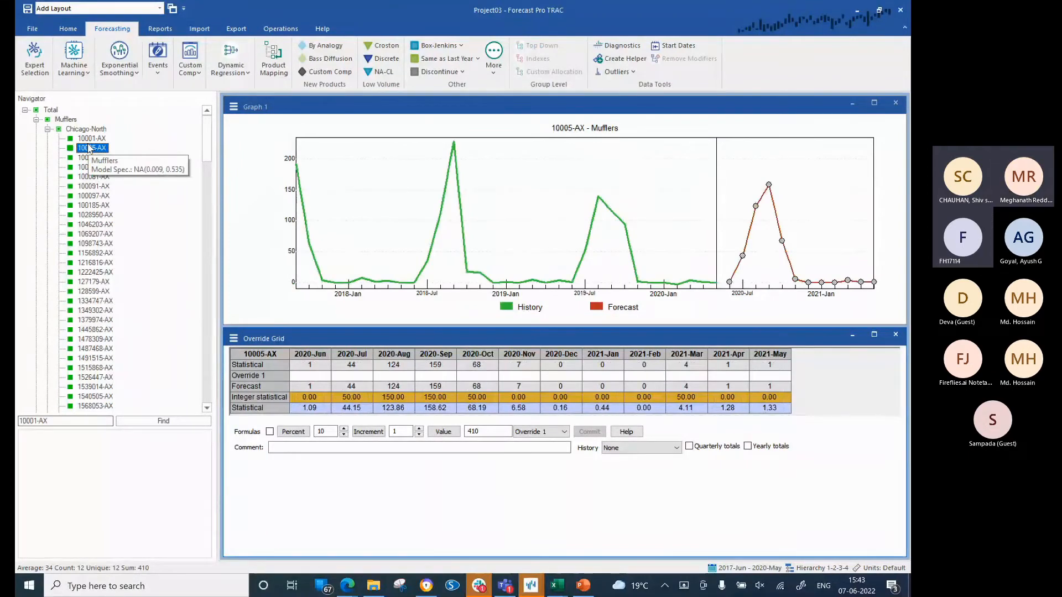
pyautogui.click(309, 376)
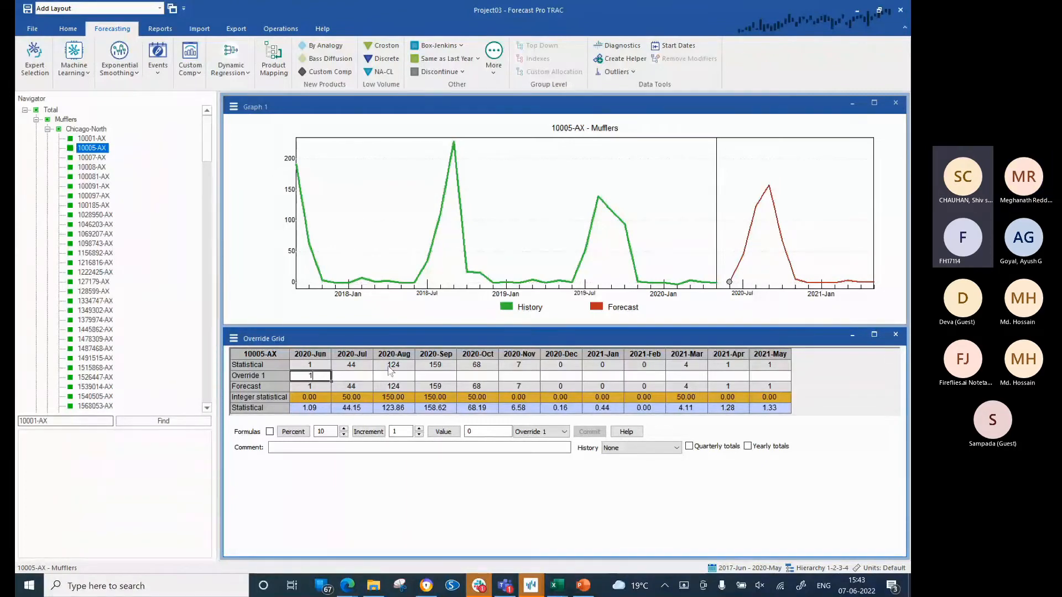
pyautogui.write('100')
pyautogui.press('Tab')
pyautogui.press('Left')
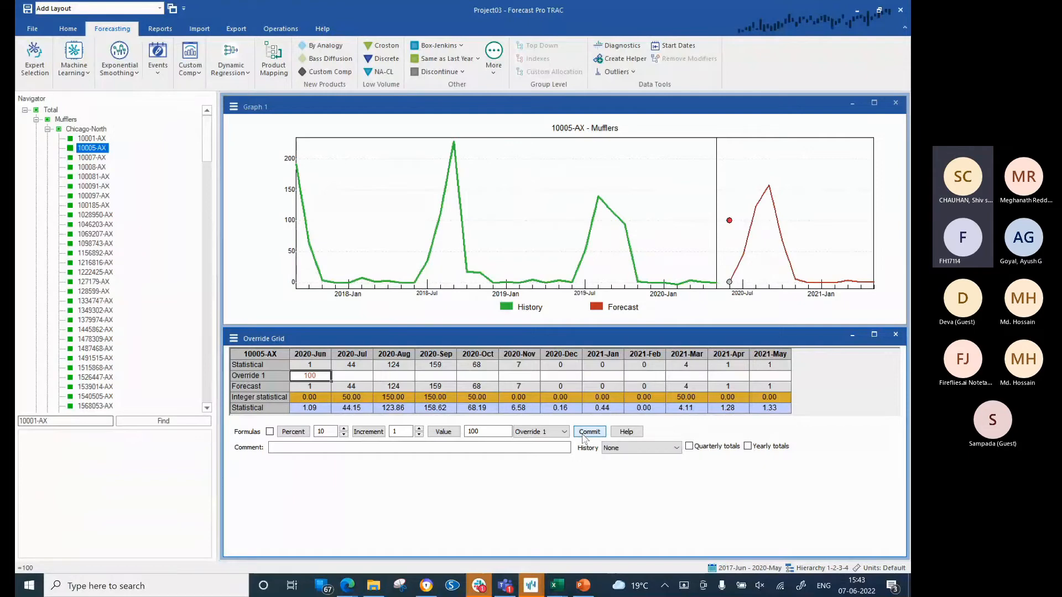
pyautogui.click(68, 30)
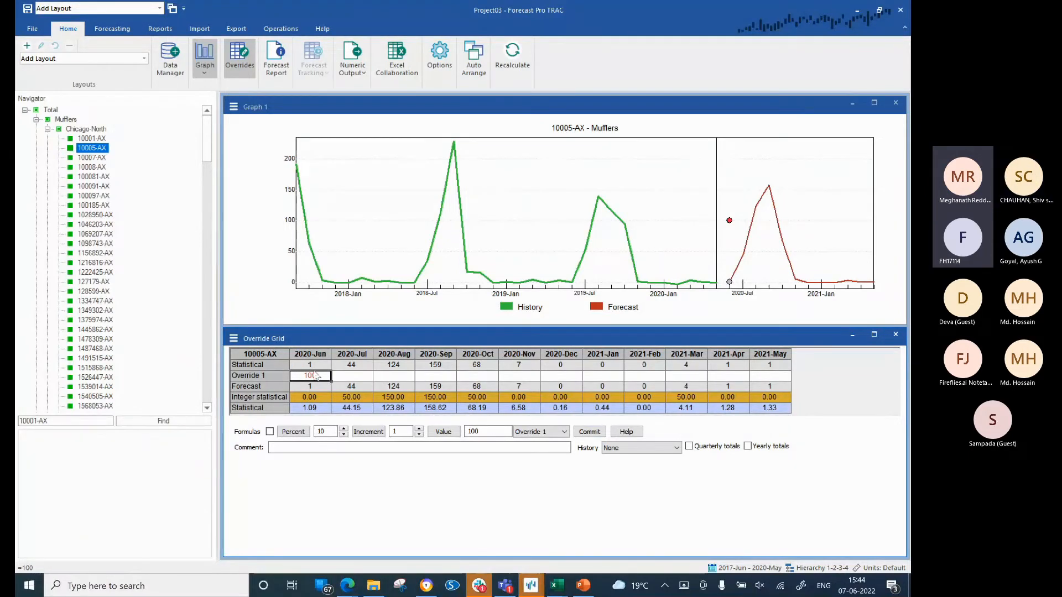
pyautogui.click(588, 433)
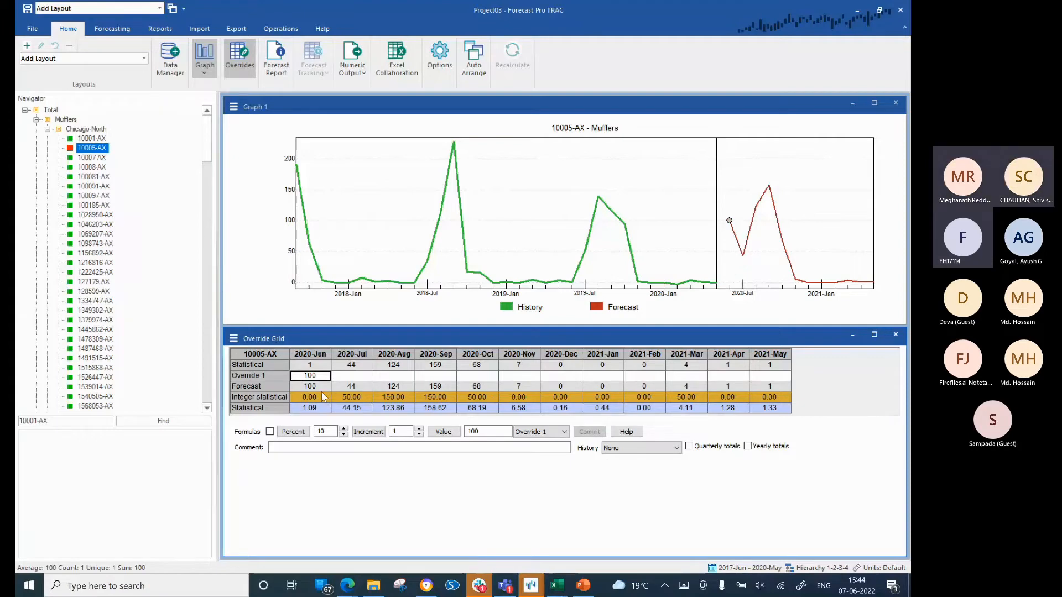
# Compare the integer statistical and statistical forecasts of SKUs 10005-AX, 10008-AX and 100081-AX.
pyautogui.click(322, 396)
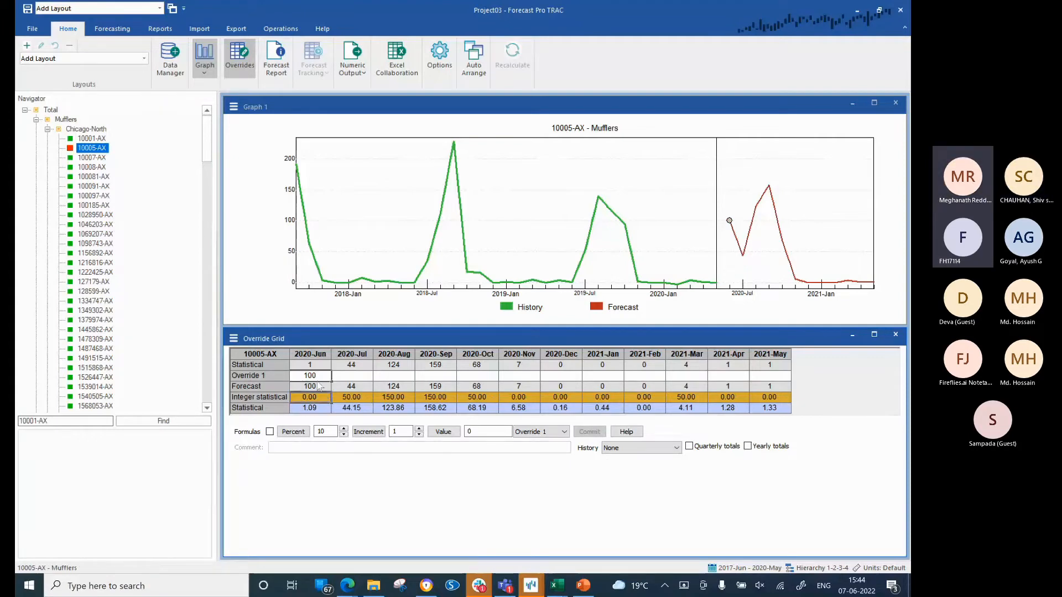
pyautogui.click(313, 367)
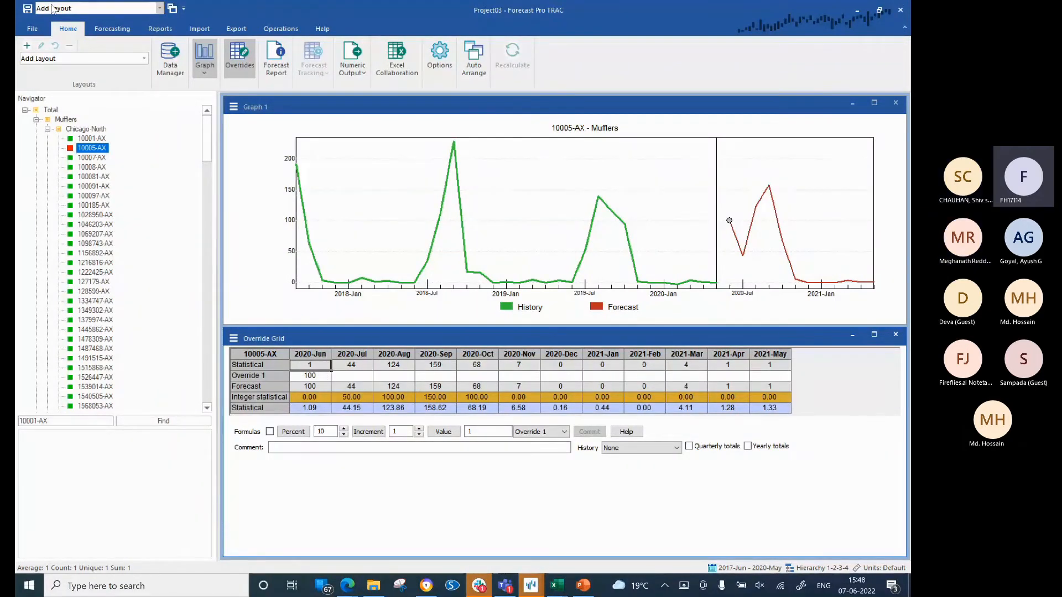
pyautogui.click(98, 28)
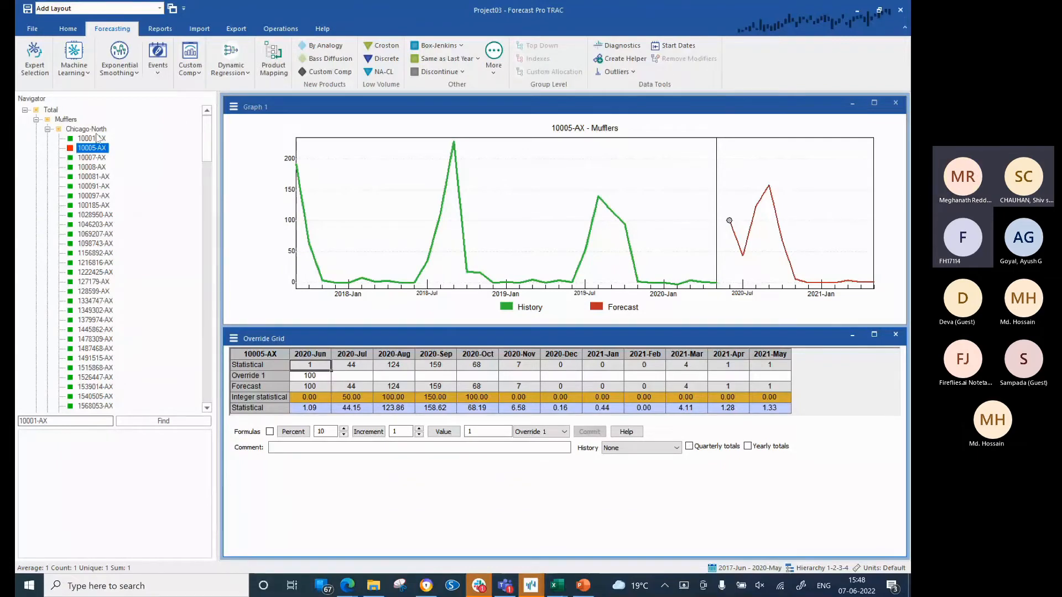
pyautogui.click(95, 167)
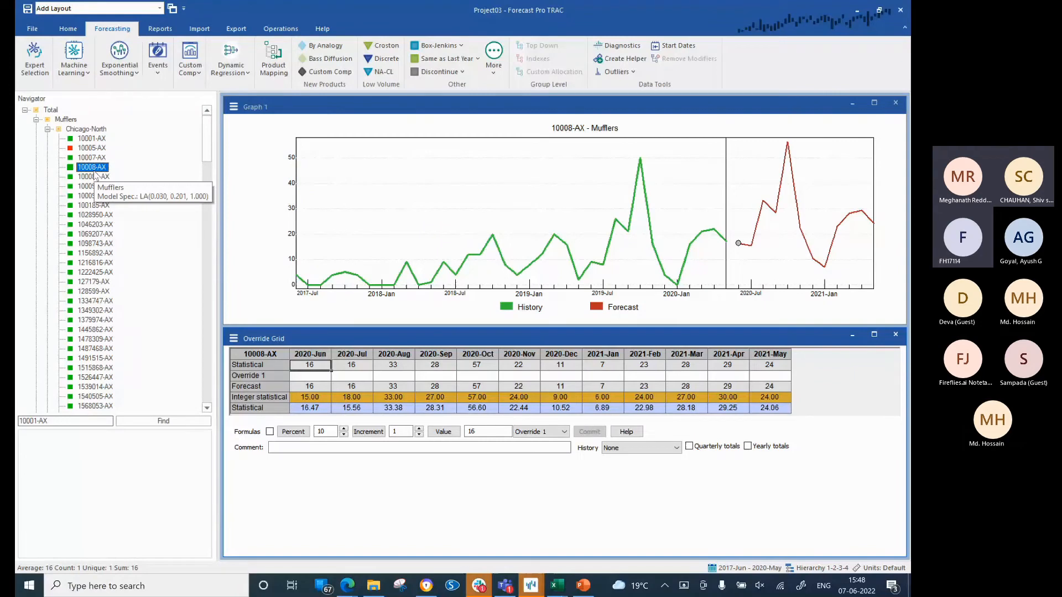
pyautogui.click(95, 177)
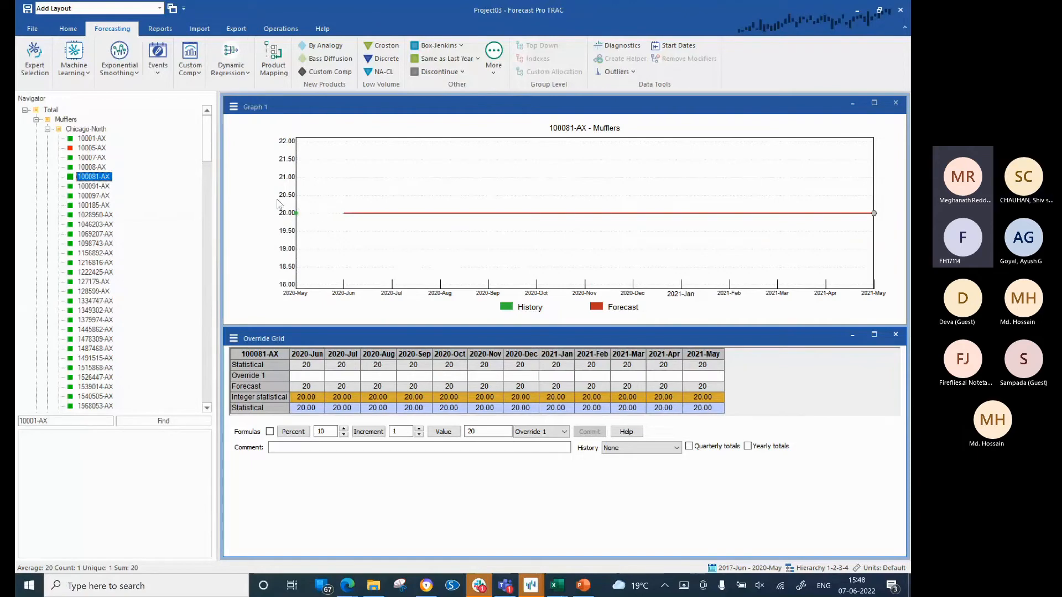
pyautogui.click(90, 168)
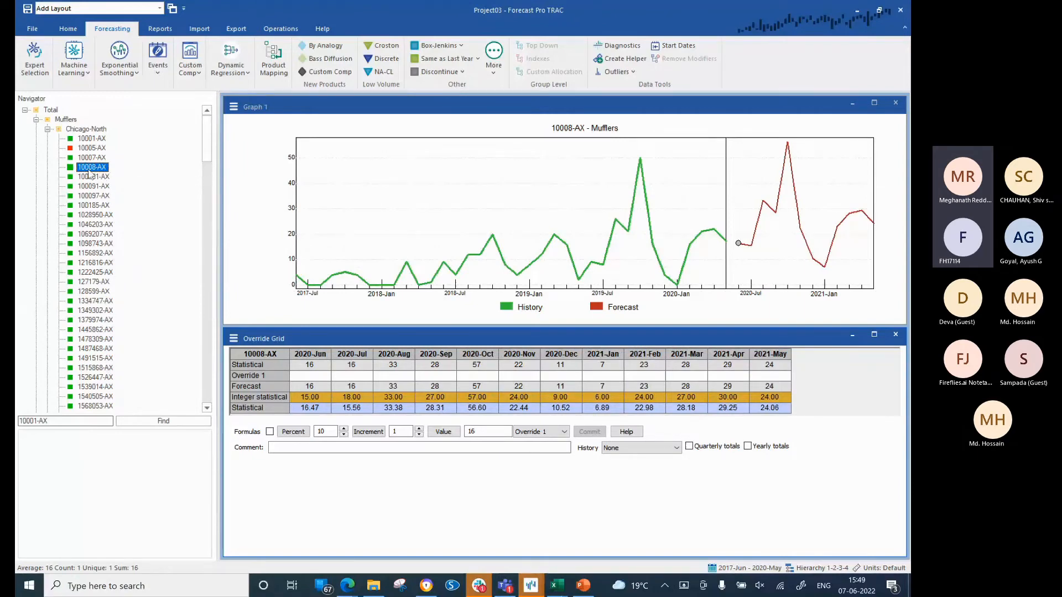
pyautogui.click(91, 176)
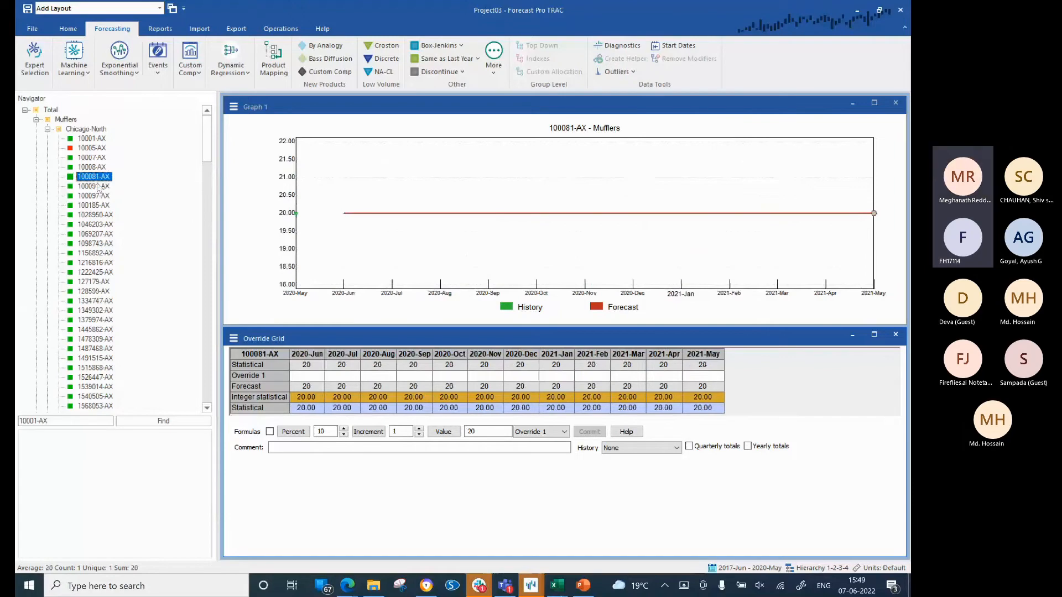
# Map the full history of SKU 10008-AX to SKU 100081-AX at 100% allocation with Product Mapping and commit it.
pyautogui.click(274, 65)
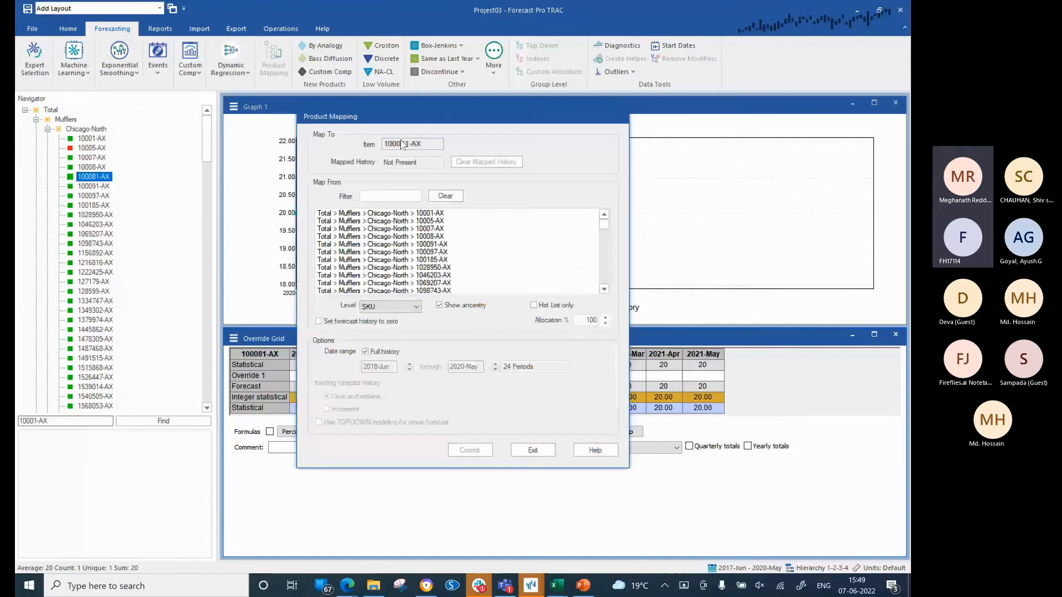
pyautogui.click(386, 197)
pyautogui.click(438, 237)
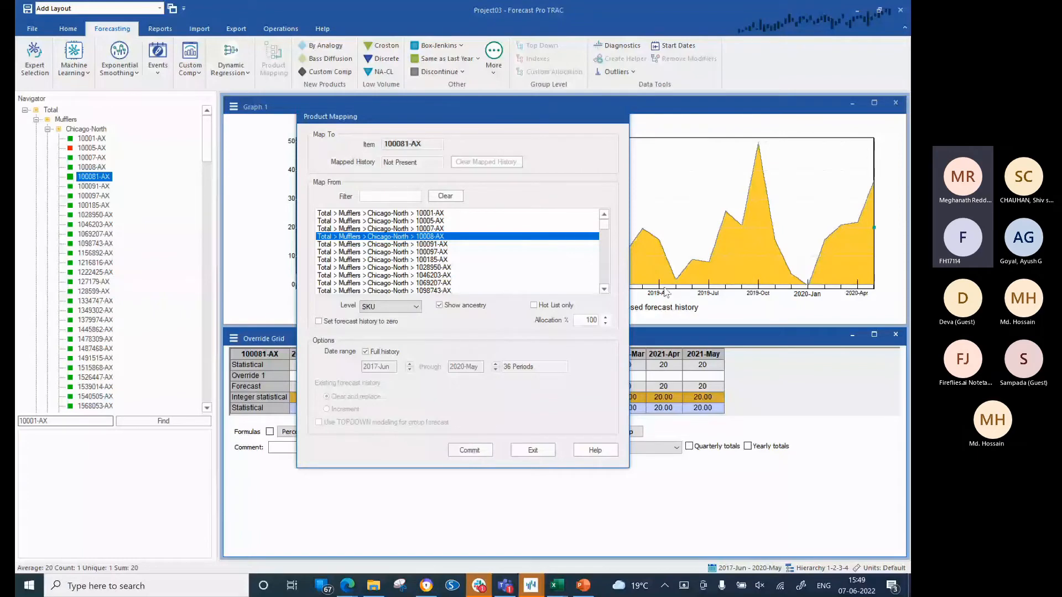
pyautogui.moveTo(525, 121); pyautogui.dragTo(622, 299)
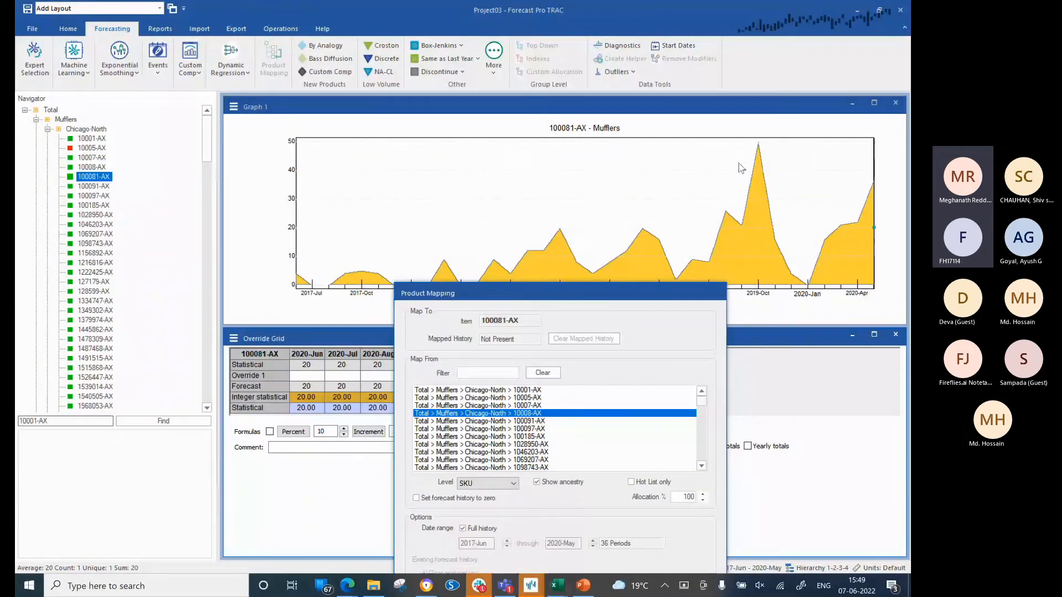
pyautogui.moveTo(605, 303); pyautogui.dragTo(382, 182)
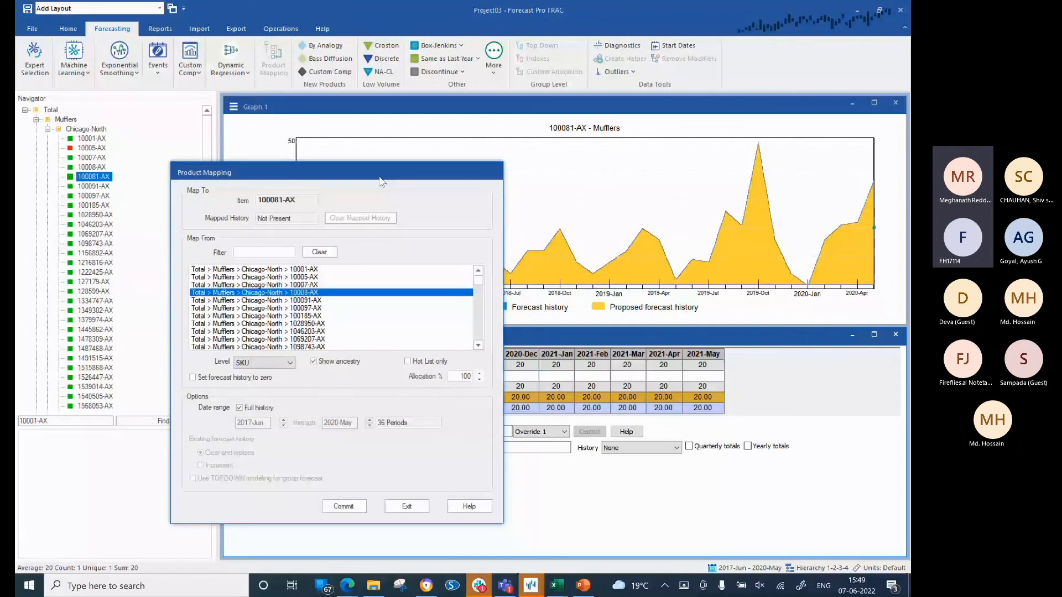
pyautogui.moveTo(381, 180); pyautogui.dragTo(437, 165)
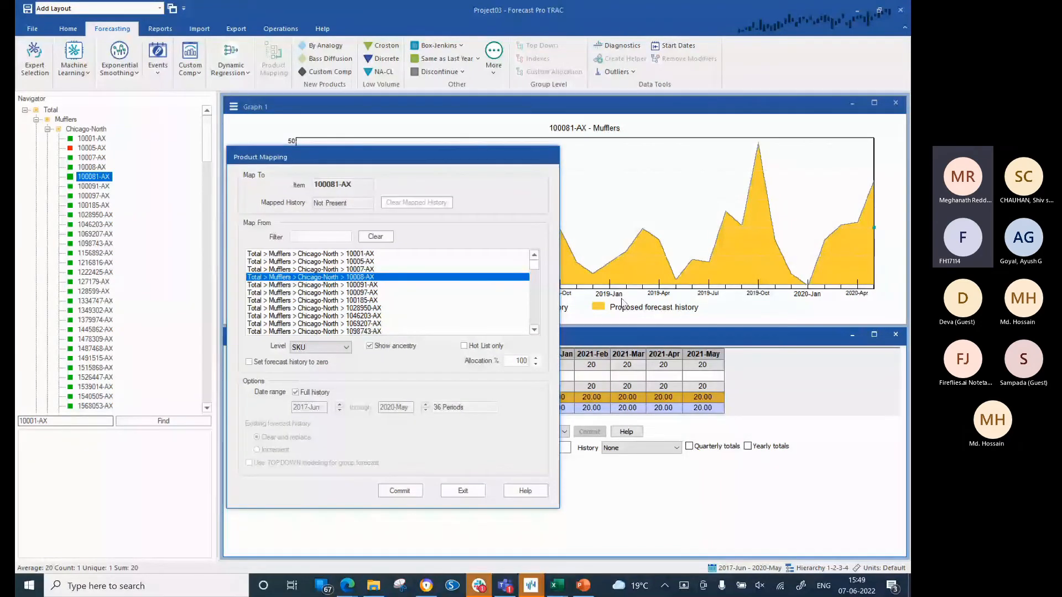
pyautogui.click(399, 491)
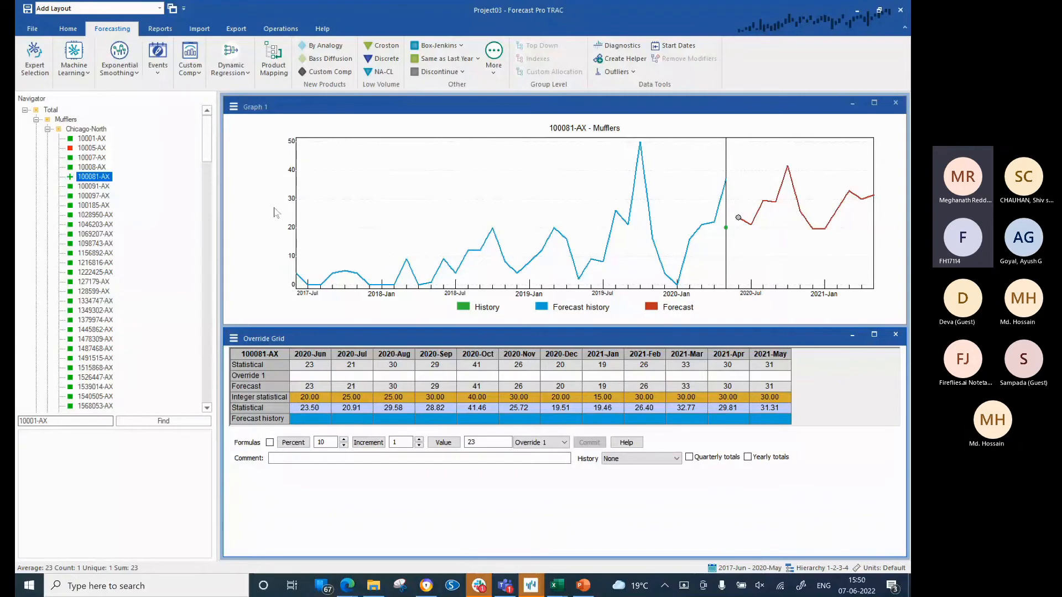
# Discontinue SKU 10008-AX, replacing the plain Discontinue modifier with Set forecast to zero.
pyautogui.click(99, 168)
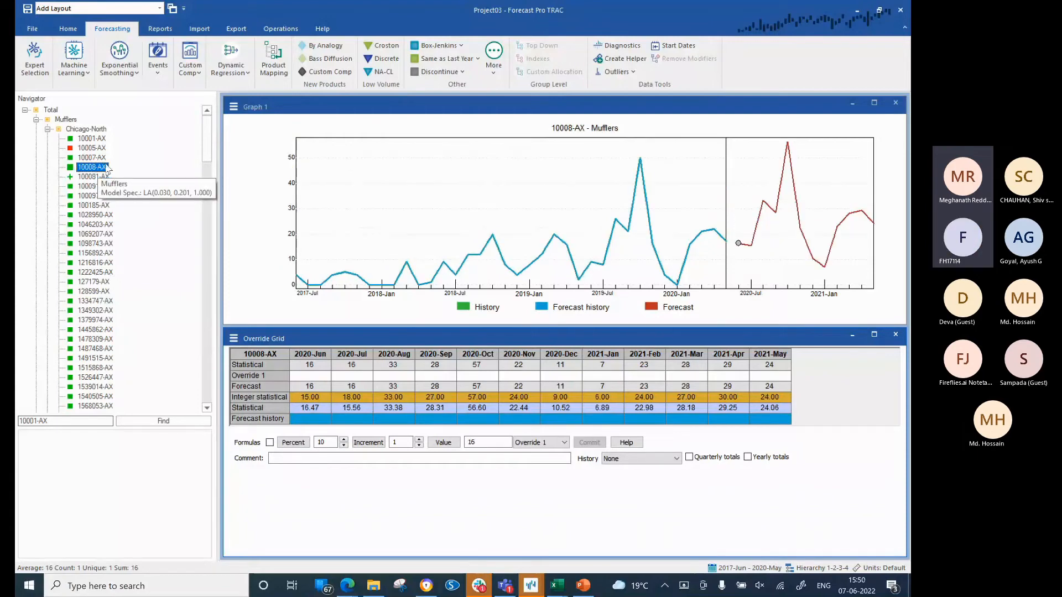
pyautogui.click(436, 75)
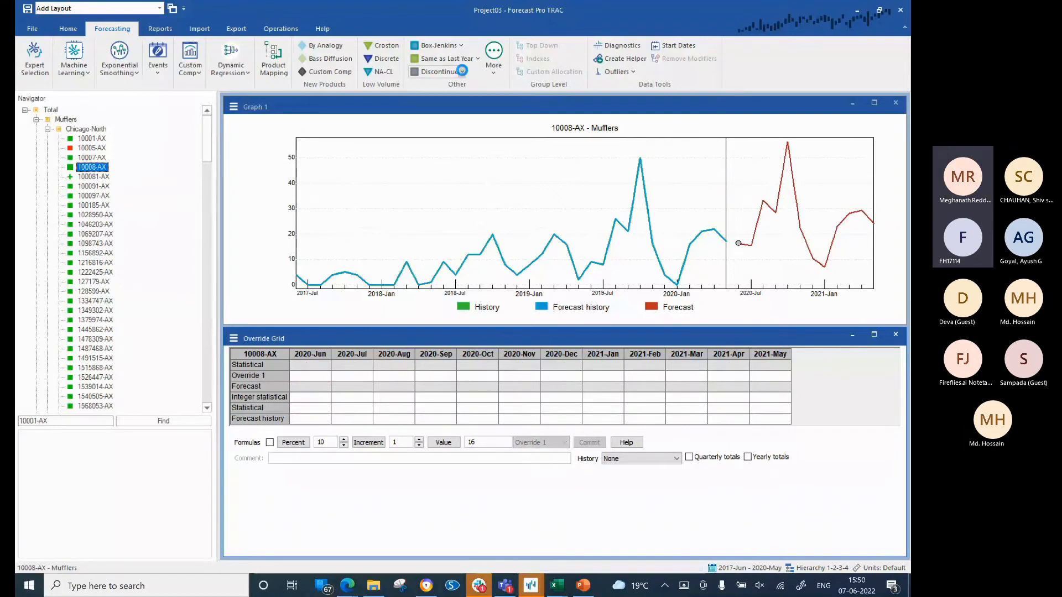
pyautogui.click(462, 71)
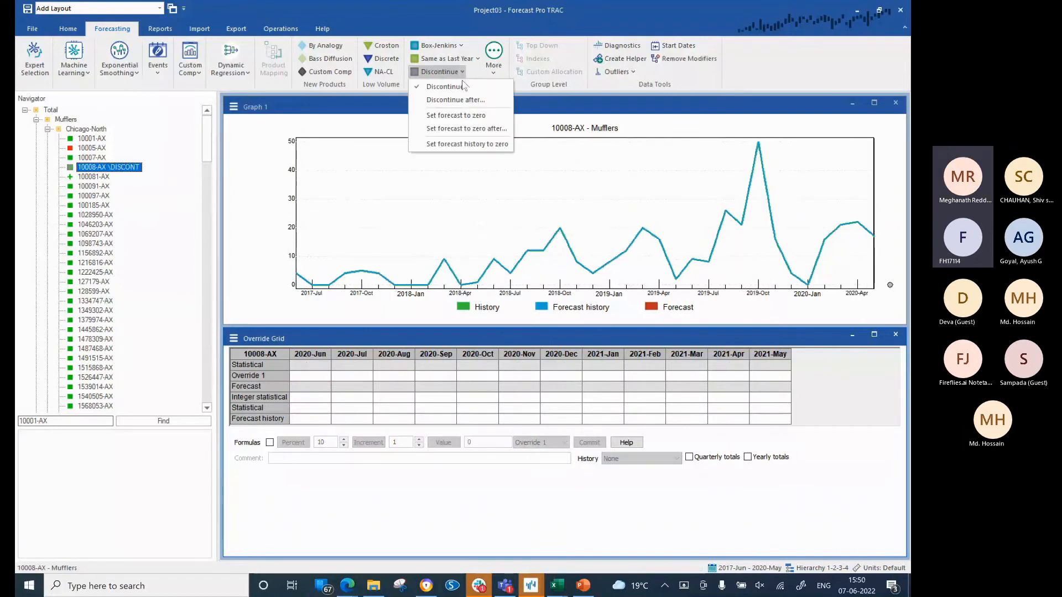
pyautogui.click(463, 116)
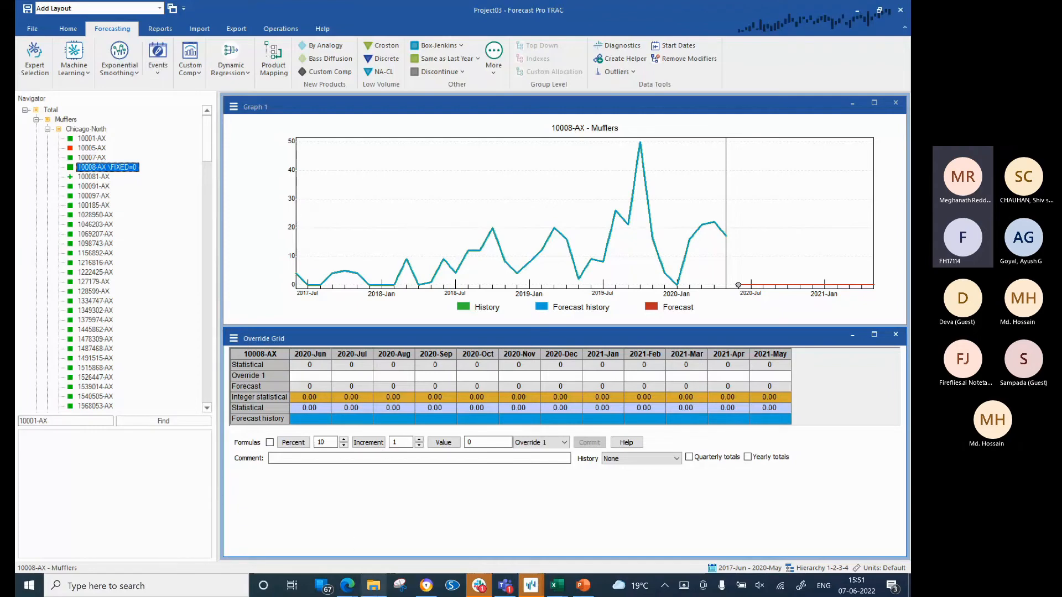
# Switch to File Explorer, browse the My Drive folders and open the Weights workbook in Excel.
pyautogui.click(374, 585)
pyautogui.click(350, 87)
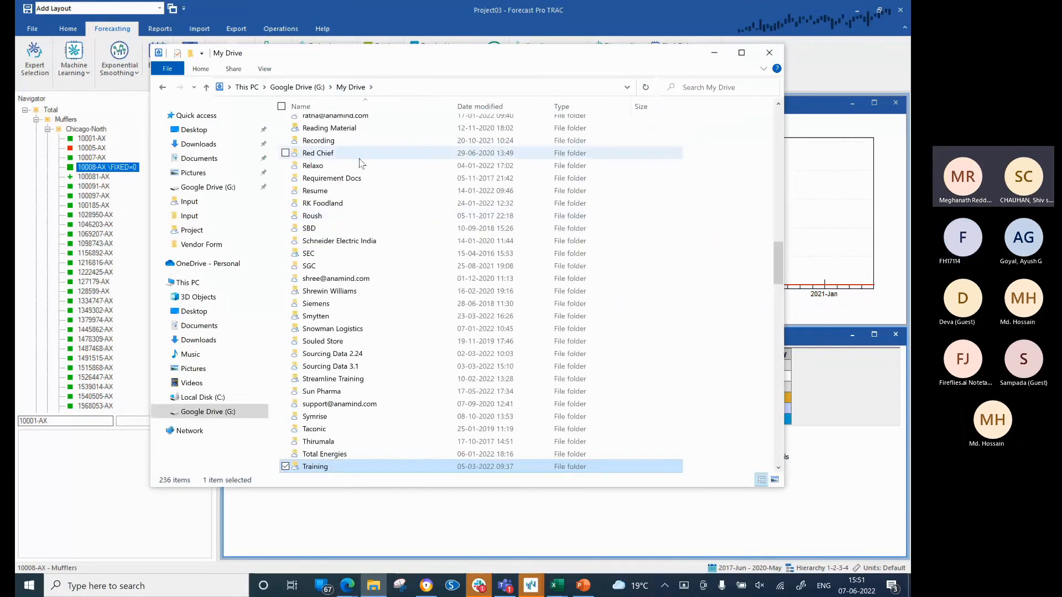
pyautogui.scroll(4, 359, 160)
pyautogui.scroll(5, 360, 162)
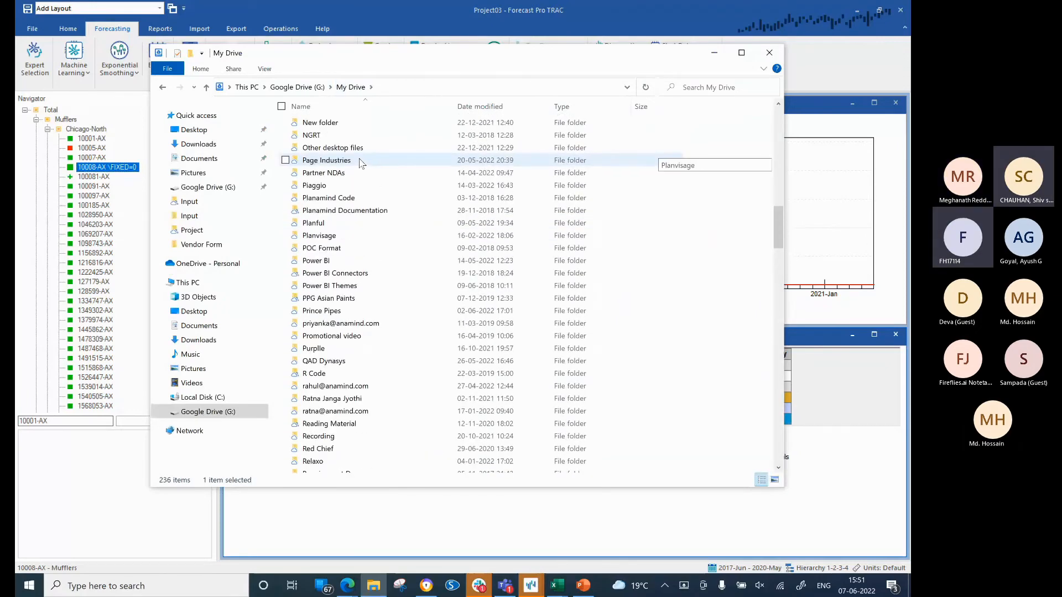
pyautogui.scroll(10, 359, 175)
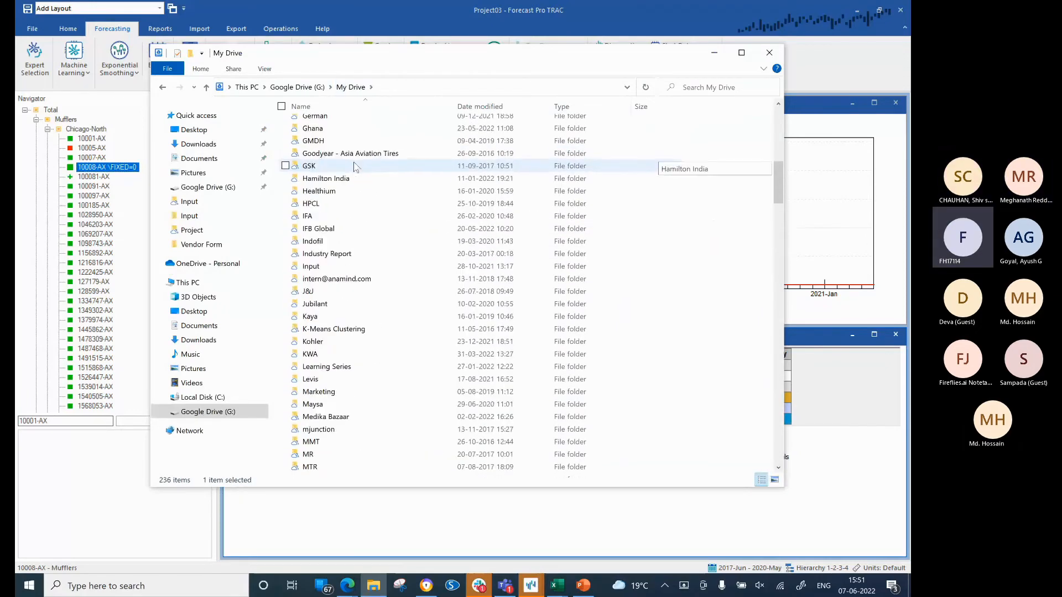
pyautogui.scroll(6, 354, 166)
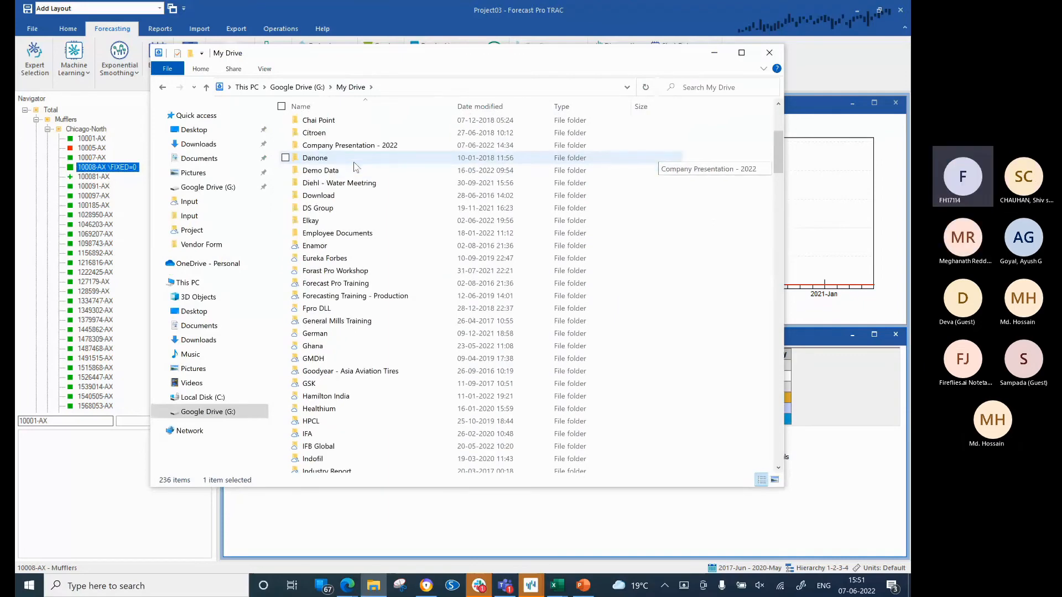
pyautogui.scroll(5, 354, 166)
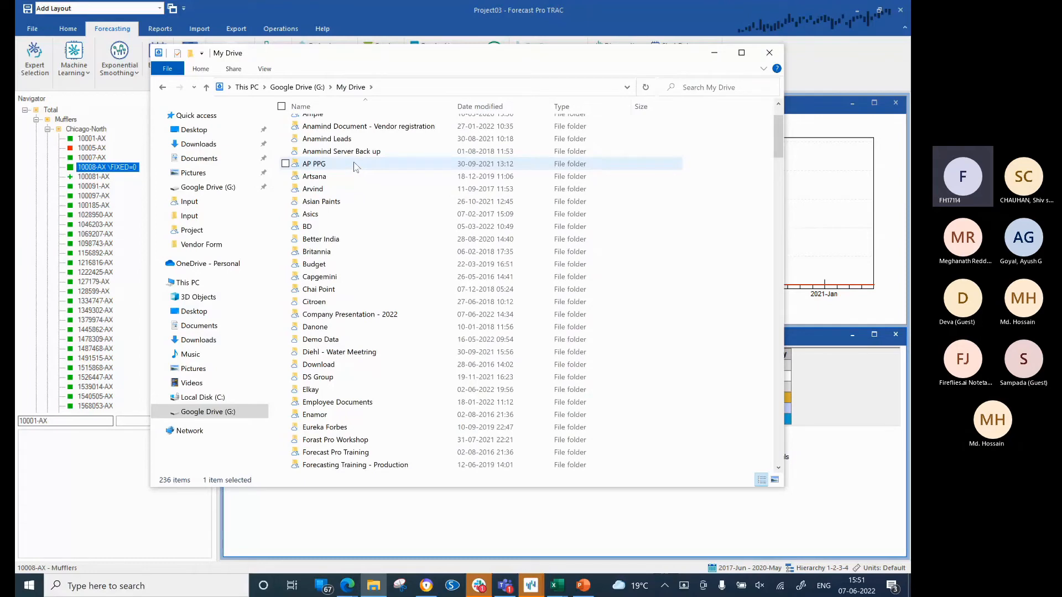
pyautogui.doubleClick(363, 162)
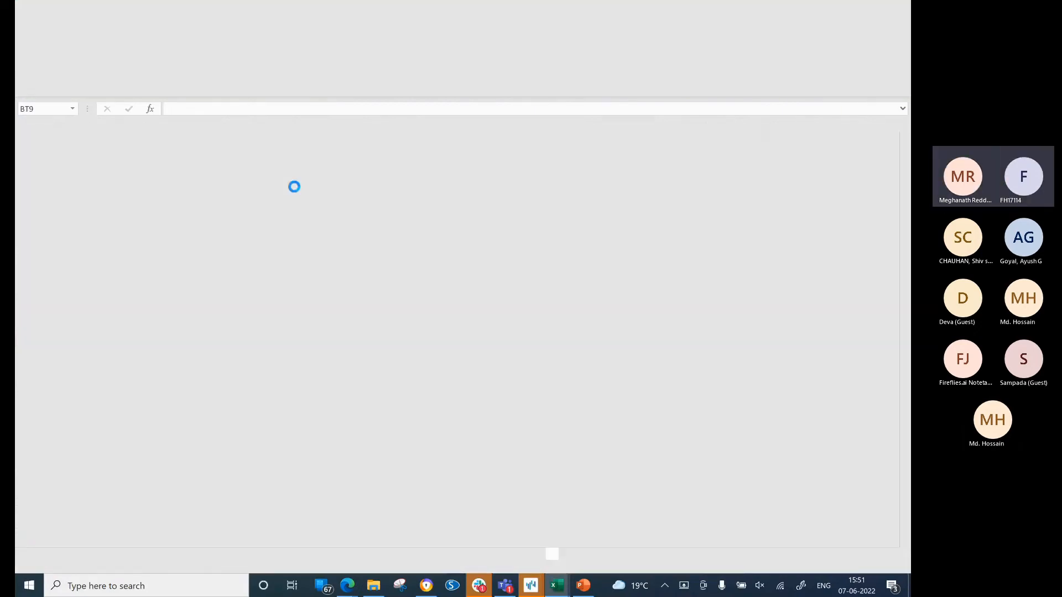
# Examine the Weights sheet's layout and follow the Sc_1 row of monthly weights from Jan-16 through to the final months.
pyautogui.hscroll(-15, 239, 162)
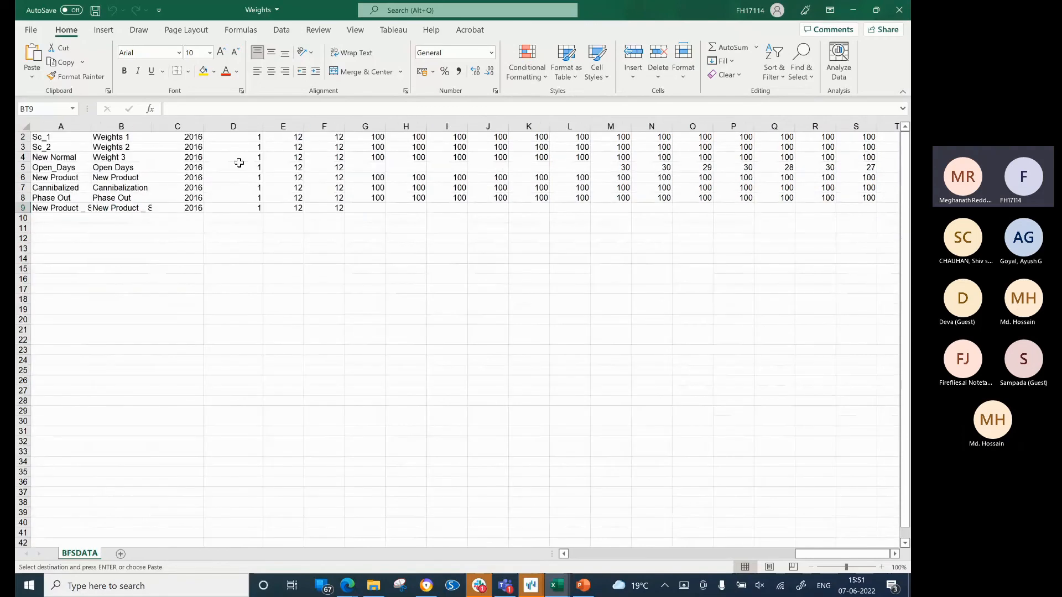
pyautogui.scroll(1, 239, 163)
pyautogui.click(133, 156)
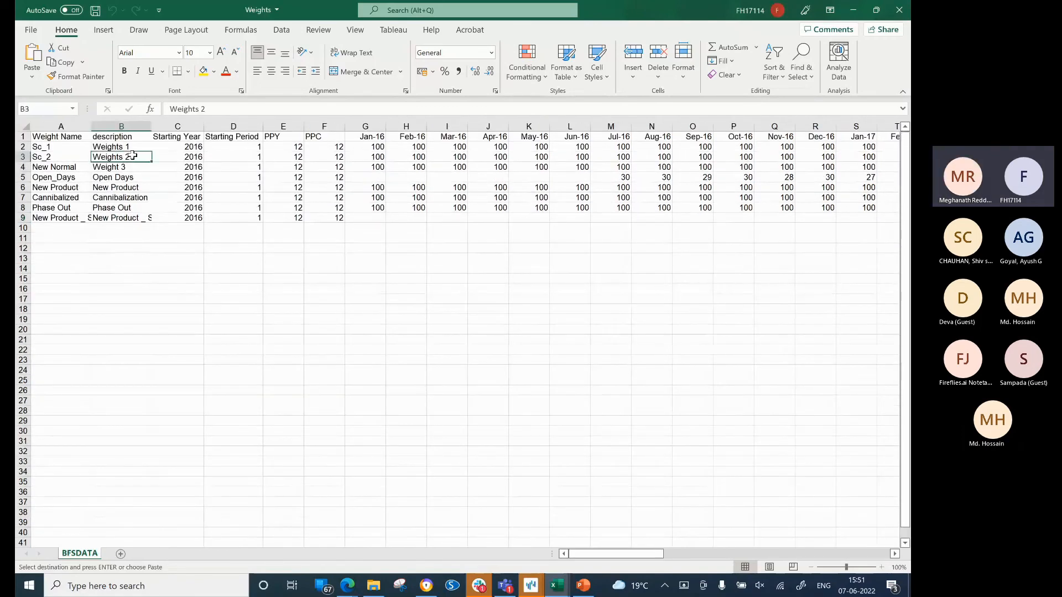
pyautogui.press('Right')
pyautogui.press('Right')
pyautogui.press('Right')
pyautogui.press('Right')
pyautogui.press('Right')
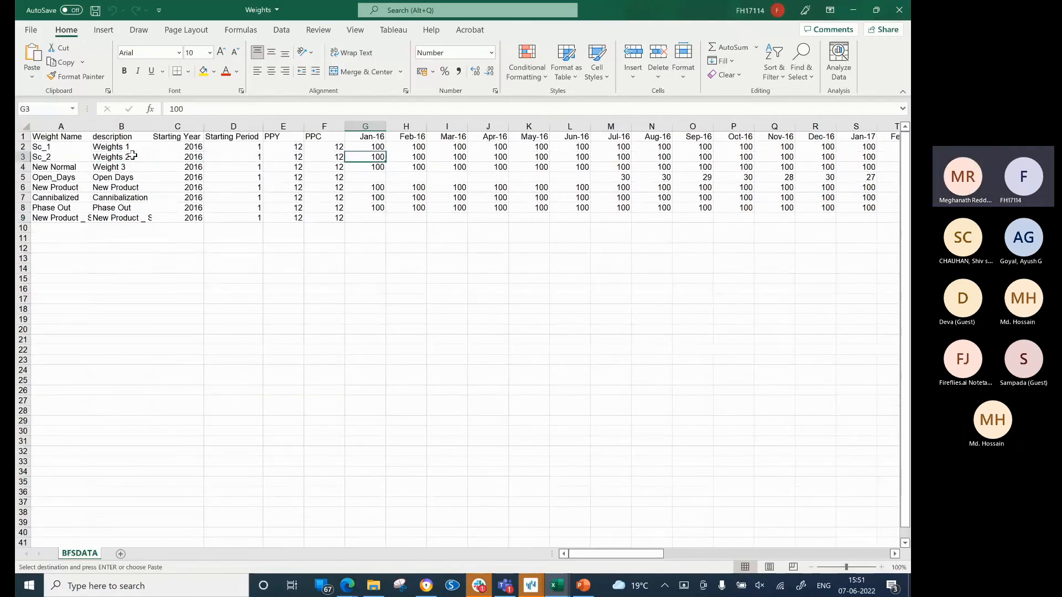
pyautogui.press('Up')
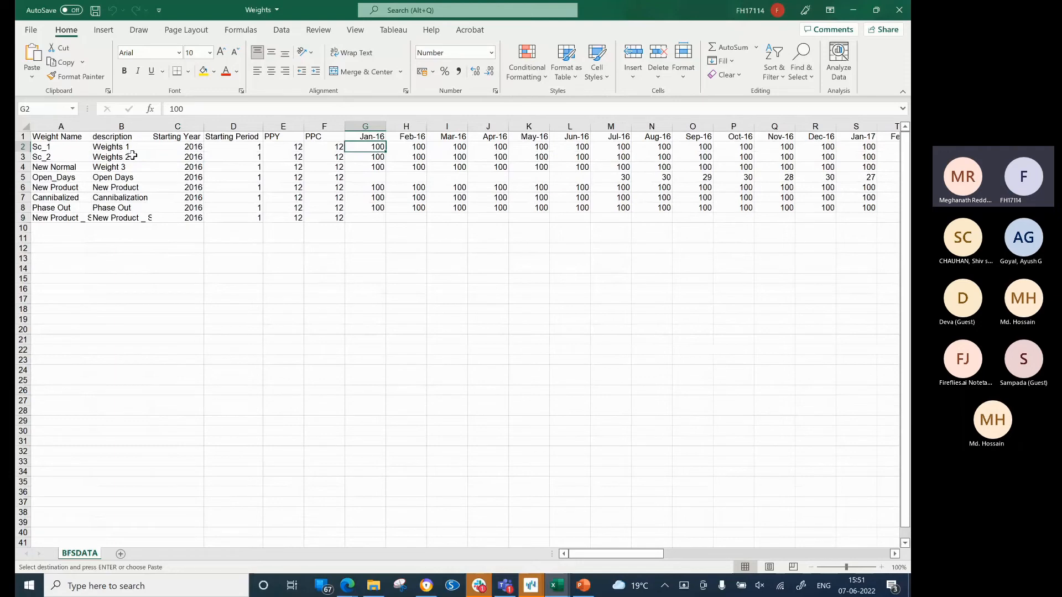
pyautogui.hotkey('shift', 'Right')
pyautogui.hotkey('shift', 'Right')
pyautogui.hotkey('shift', 'Right')
pyautogui.hotkey('shift', 'Right')
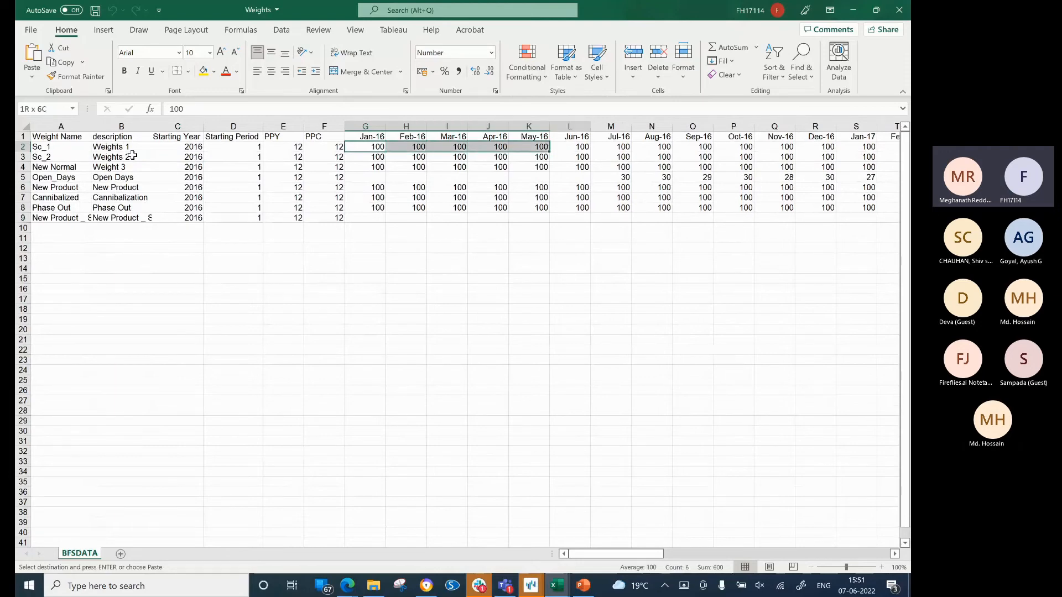
pyautogui.hotkey('shift', 'Right')
pyautogui.hotkey('shift', 'Right')
pyautogui.hotkey('shift', 'Right')
pyautogui.hotkey('shift', 'Right')
pyautogui.hotkey('shift', 'Right')
pyautogui.hotkey('shift', 'Right')
pyautogui.hotkey('shift', 'Right')
pyautogui.hotkey('shift', 'Right')
pyautogui.hotkey('ctrl', 'Right')
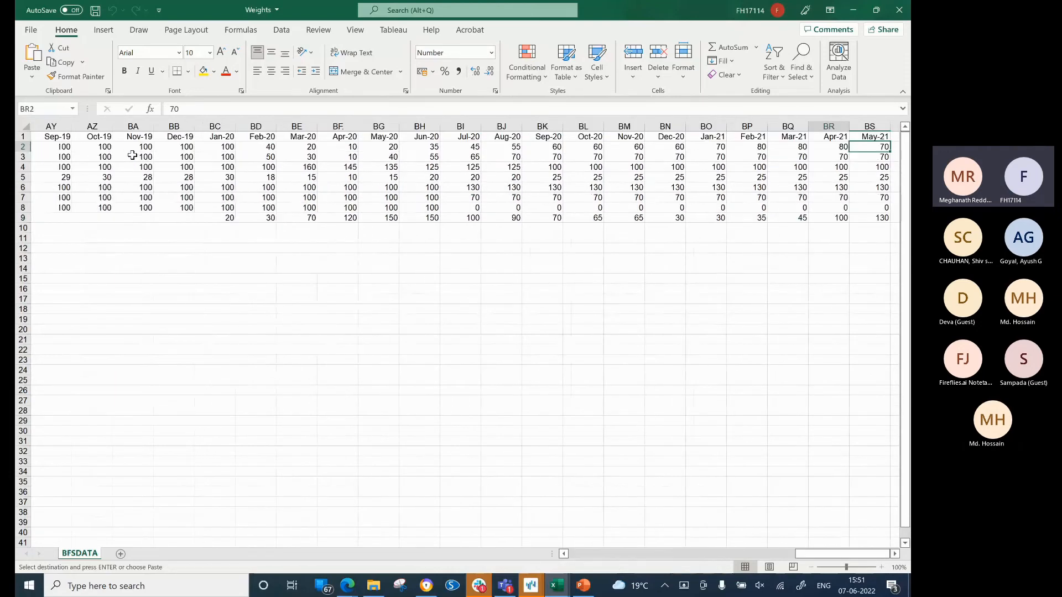
# Examine the Sc_1 weights for Feb-20 to Aug-20, focusing on Apr-20.
pyautogui.press('Left')
pyautogui.press('Left')
pyautogui.press('Left')
pyautogui.press('Left')
pyautogui.press('Left')
pyautogui.press('Left')
pyautogui.press('Left')
pyautogui.press('Left')
pyautogui.press('Left')
pyautogui.press('Left')
pyautogui.press('Left')
pyautogui.press('Left')
pyautogui.press('Left')
pyautogui.press('Left')
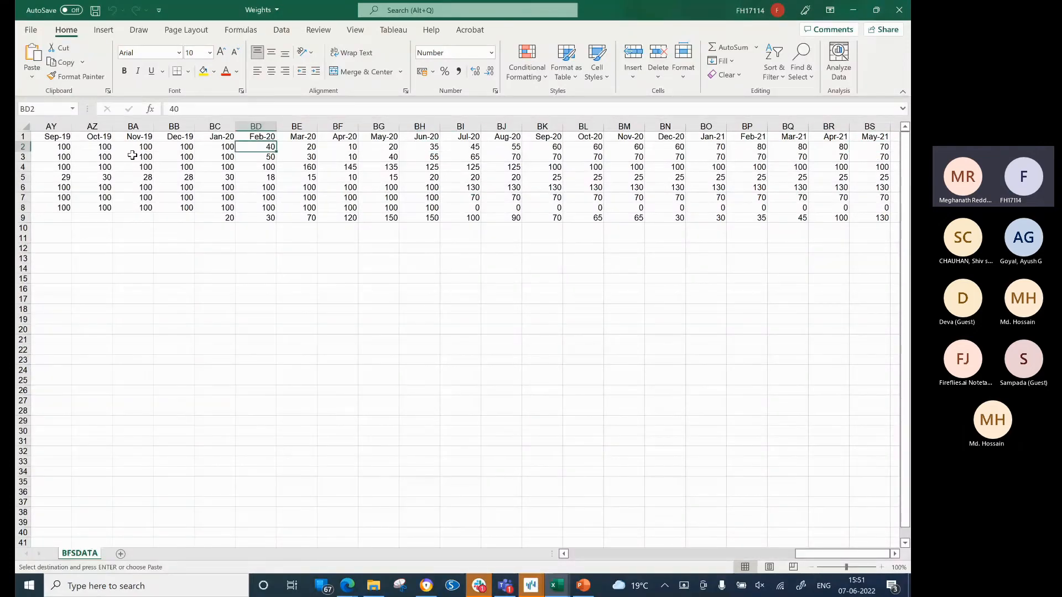
pyautogui.hotkey('shift', 'Right')
pyautogui.hotkey('shift', 'Right')
pyautogui.hotkey('shift', 'Right')
pyautogui.hotkey('shift', 'Right')
pyautogui.hotkey('shift', 'Right')
pyautogui.hotkey('shift', 'Right')
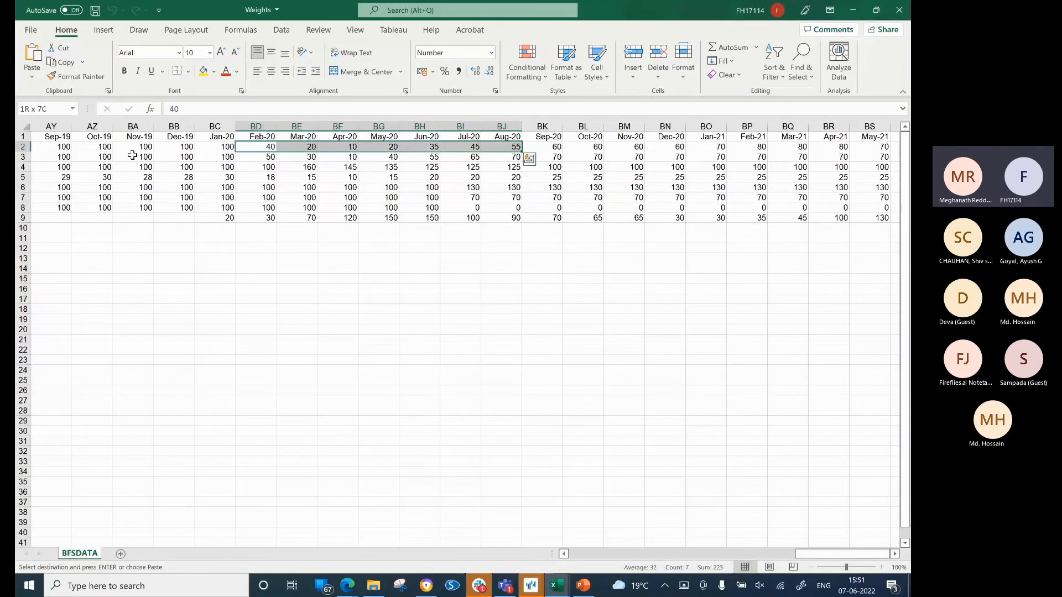
pyautogui.hotkey('shift', 'Left')
pyautogui.hotkey('shift', 'Left')
pyautogui.hotkey('shift', 'Left')
pyautogui.hotkey('shift', 'Left')
pyautogui.hotkey('shift', 'Left')
pyautogui.hotkey('shift', 'Left')
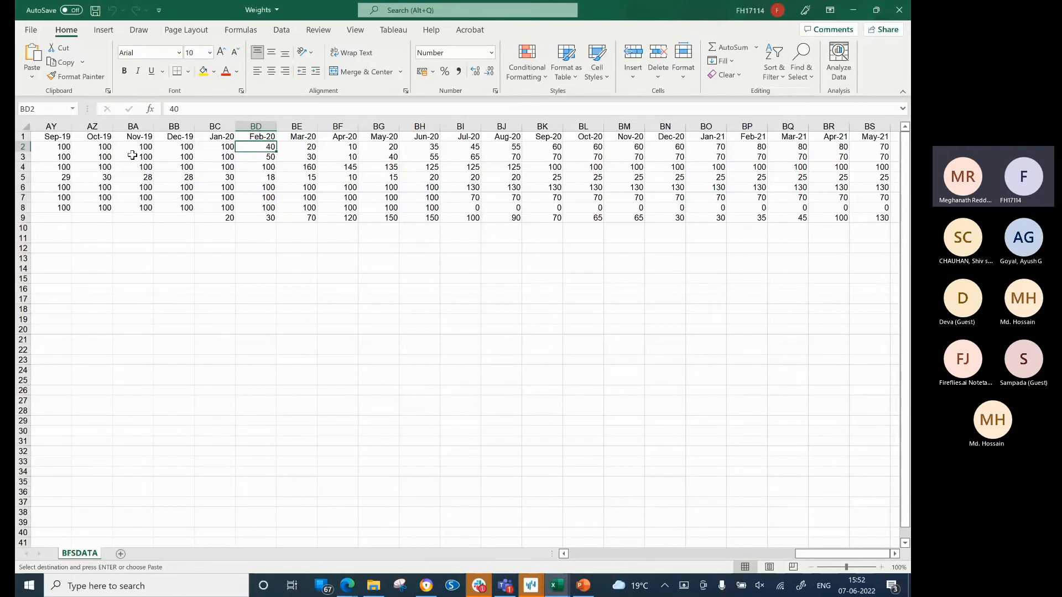
pyautogui.press('Right')
pyautogui.press('Right')
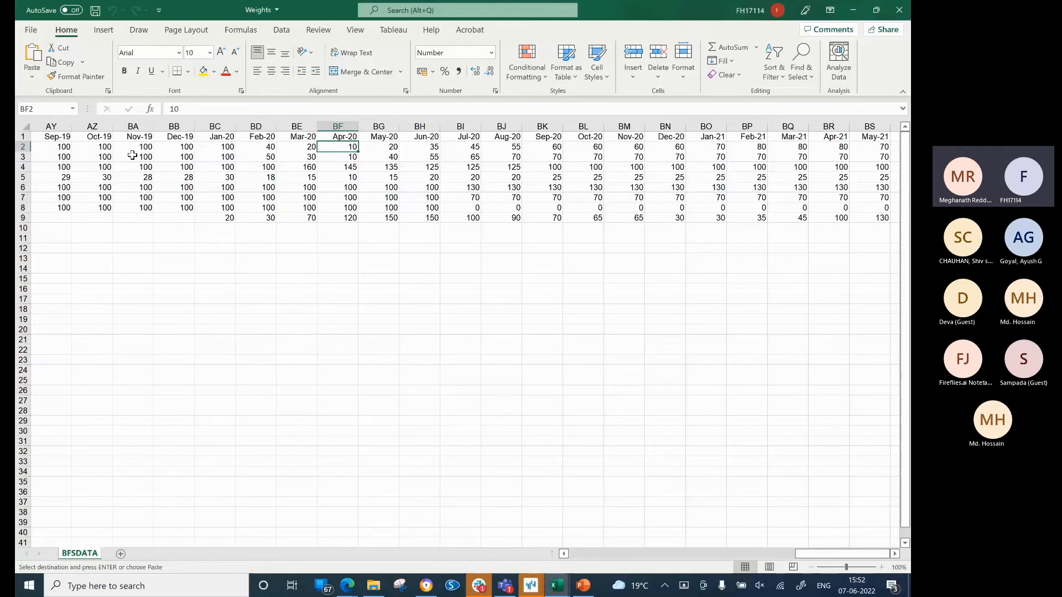
# Switch back to Forecast Pro TRAC and open the weights selection for SKU 10008-AX.
pyautogui.hotkey('alt', 'Tab')
pyautogui.hotkey('alt', 'Tab')
pyautogui.hotkey('alt', 'Tab')
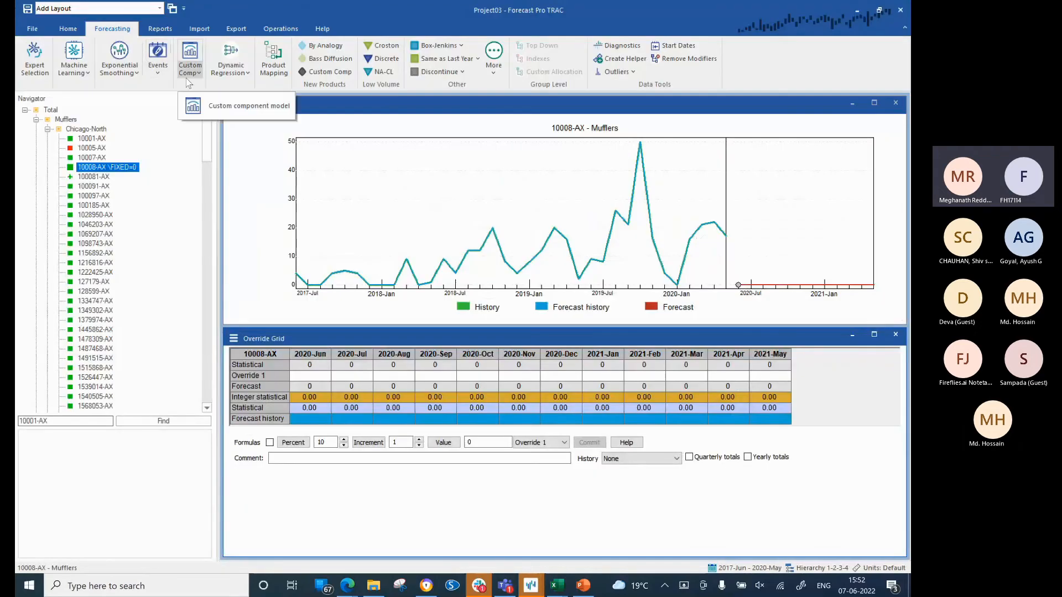
pyautogui.click(159, 74)
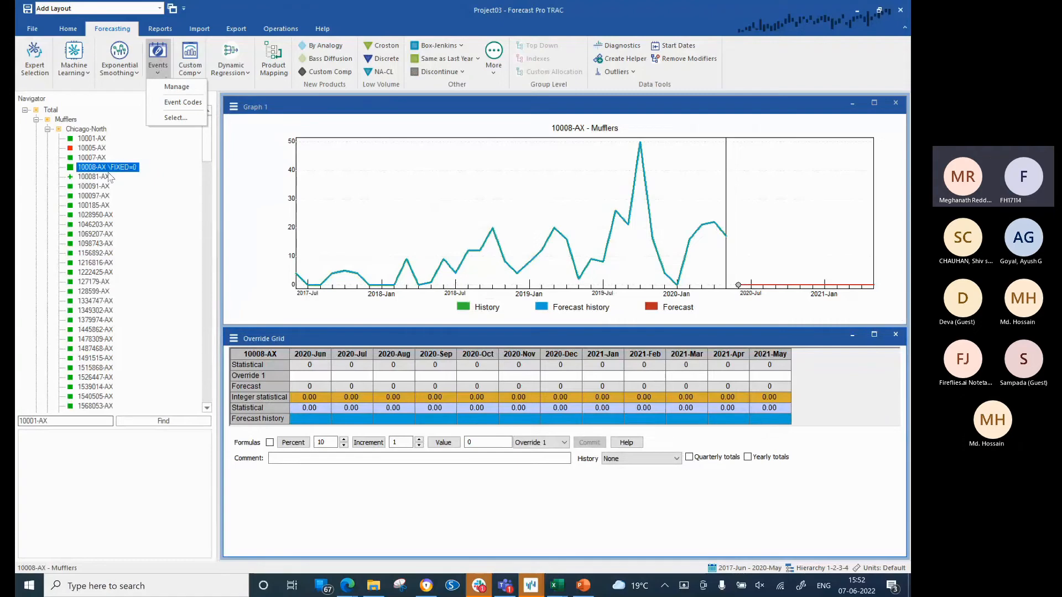
pyautogui.rightClick(104, 167)
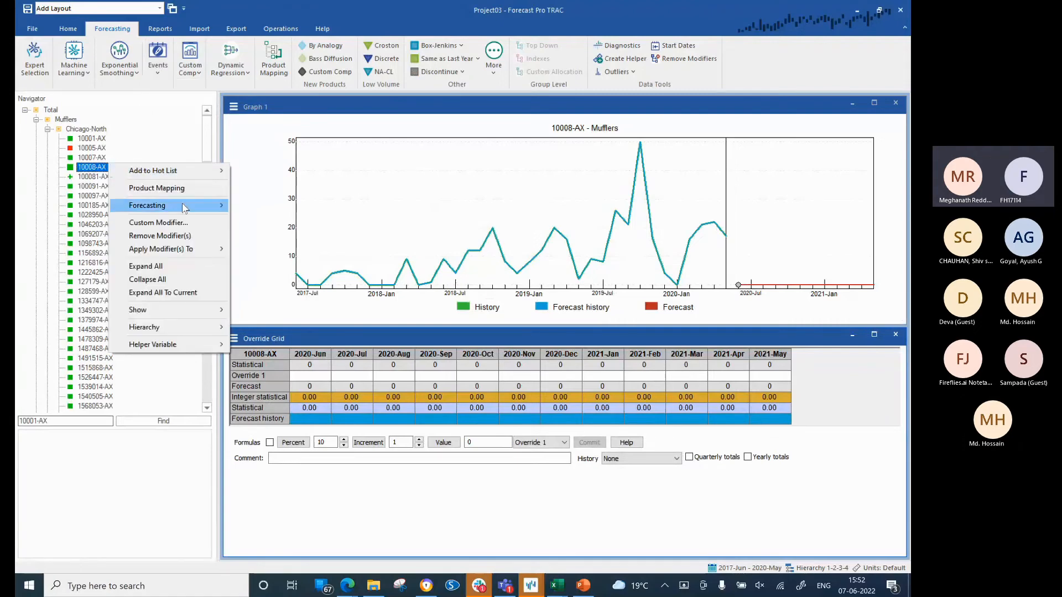
pyautogui.moveTo(185, 210)
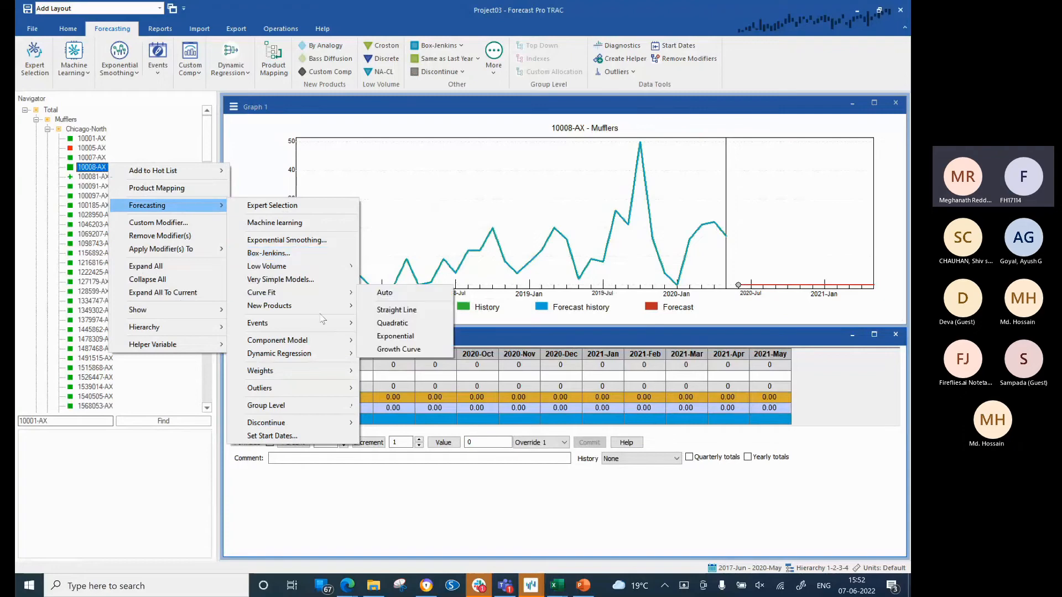
pyautogui.moveTo(353, 371)
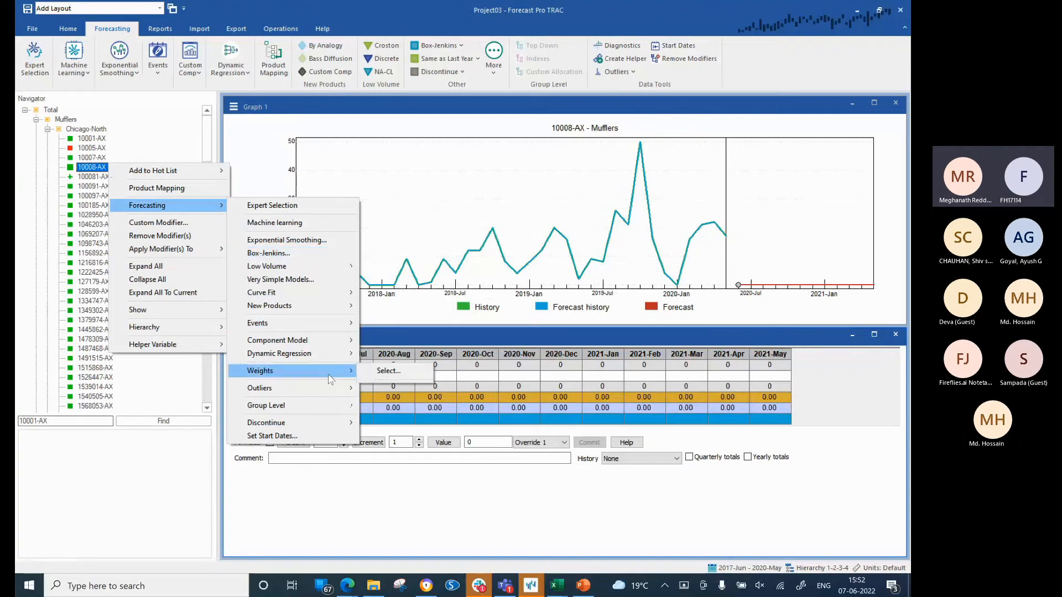
pyautogui.click(382, 373)
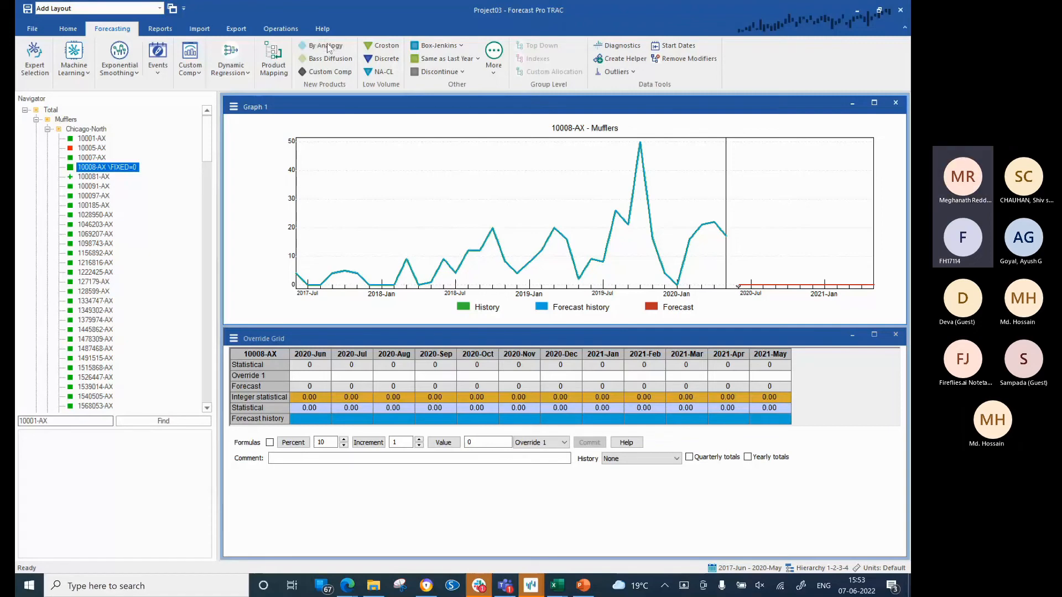
# Switch to the Weights workbook in Excel and examine the New Product _ Seasonal row's monthly weights from Jan-20 onward.
pyautogui.hotkey('alt', 'Tab')
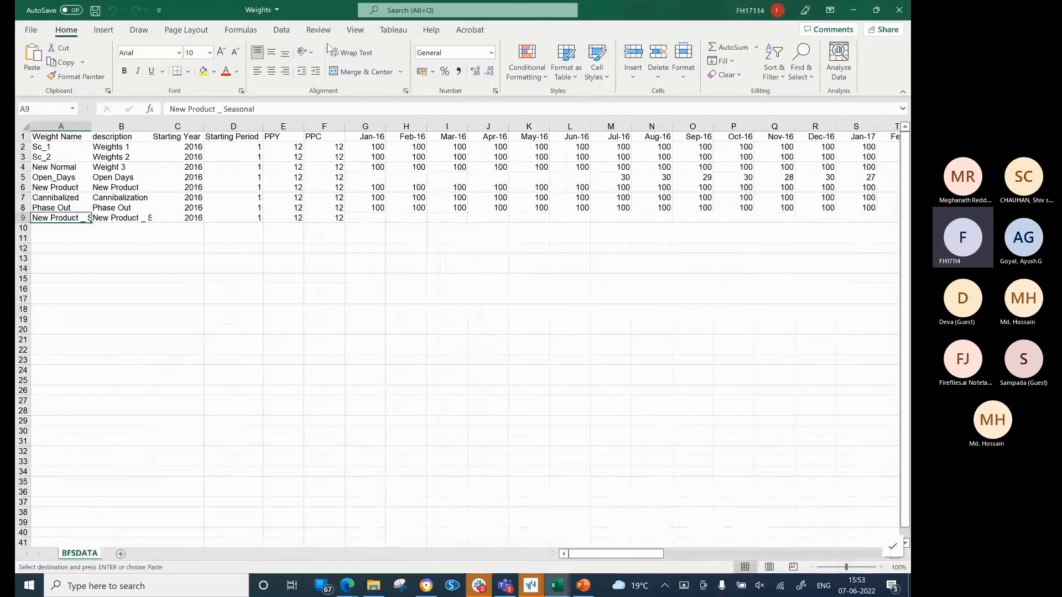
pyautogui.press('Right')
pyautogui.press('Right')
pyautogui.press('Right')
pyautogui.press('Right')
pyautogui.press('Right')
pyautogui.press('Right')
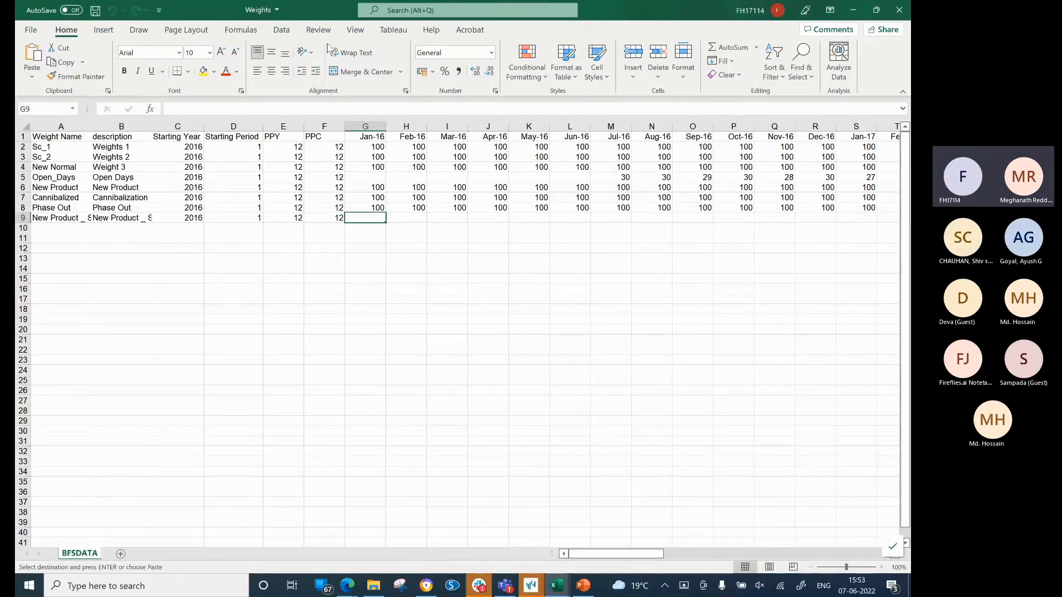
pyautogui.hotkey('ctrl', 'Right')
pyautogui.hotkey('ctrl', 'Right')
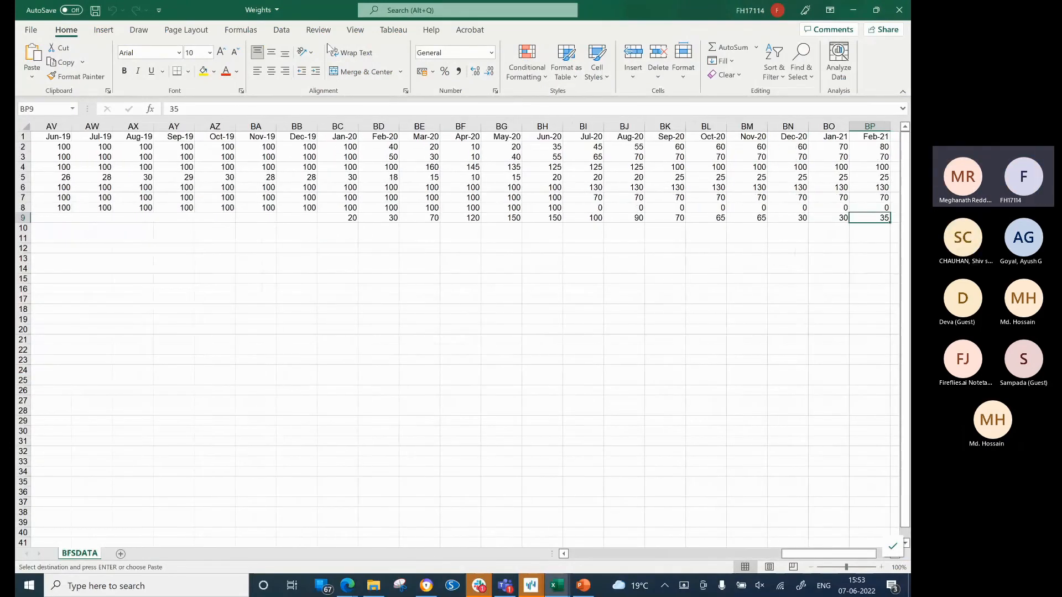
# Switch to the file manager and open the Input folder in My Drive.
pyautogui.hotkey('alt', 'Tab')
pyautogui.hotkey('alt', 'Tab')
pyautogui.hotkey('alt', 'Tab')
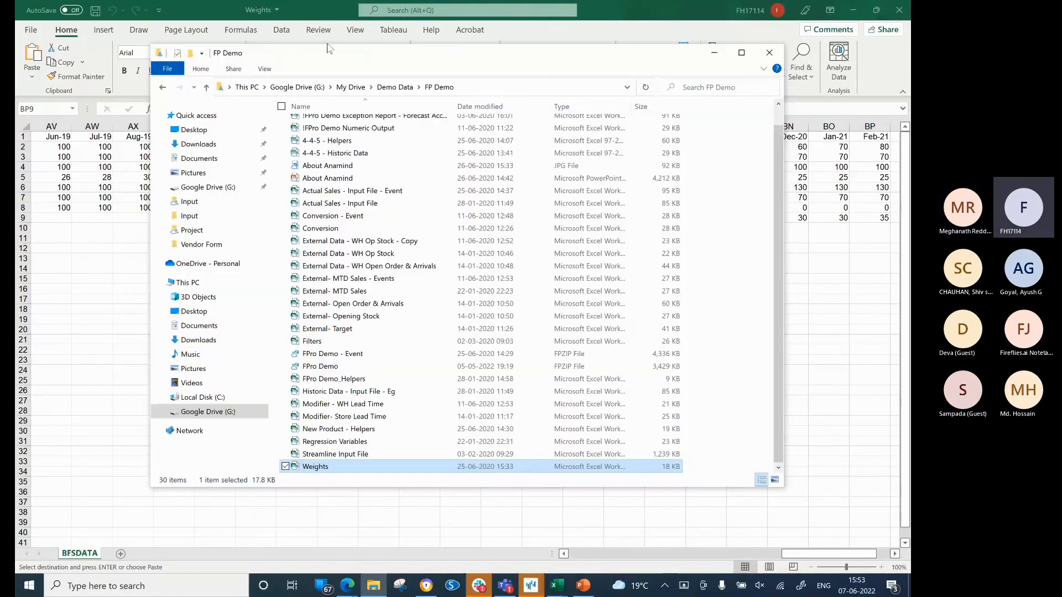
pyautogui.click(350, 87)
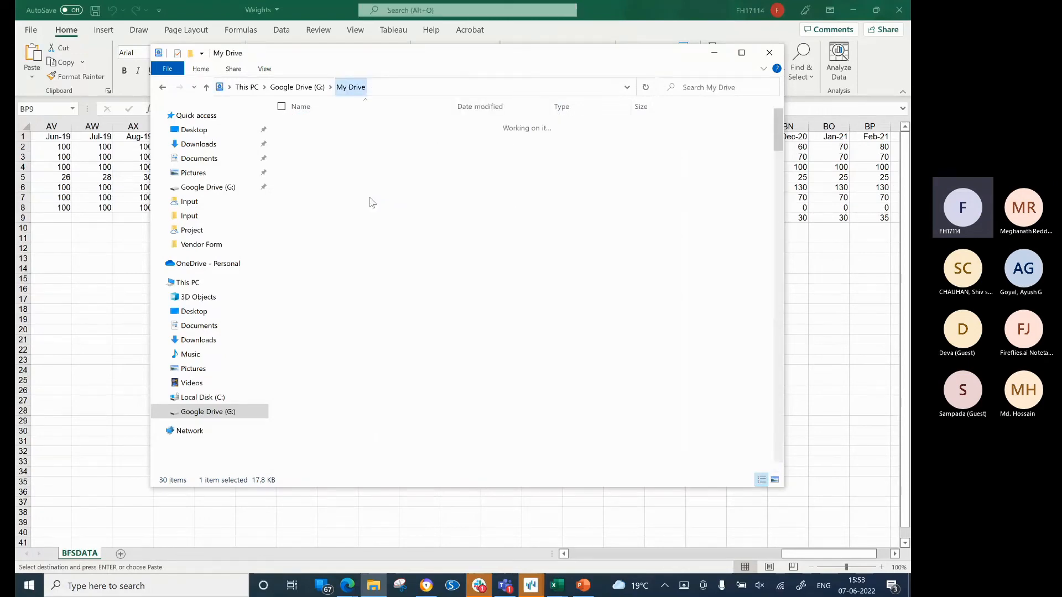
pyautogui.press('Down')
pyautogui.press('Down')
pyautogui.press('Down')
pyautogui.press('Down')
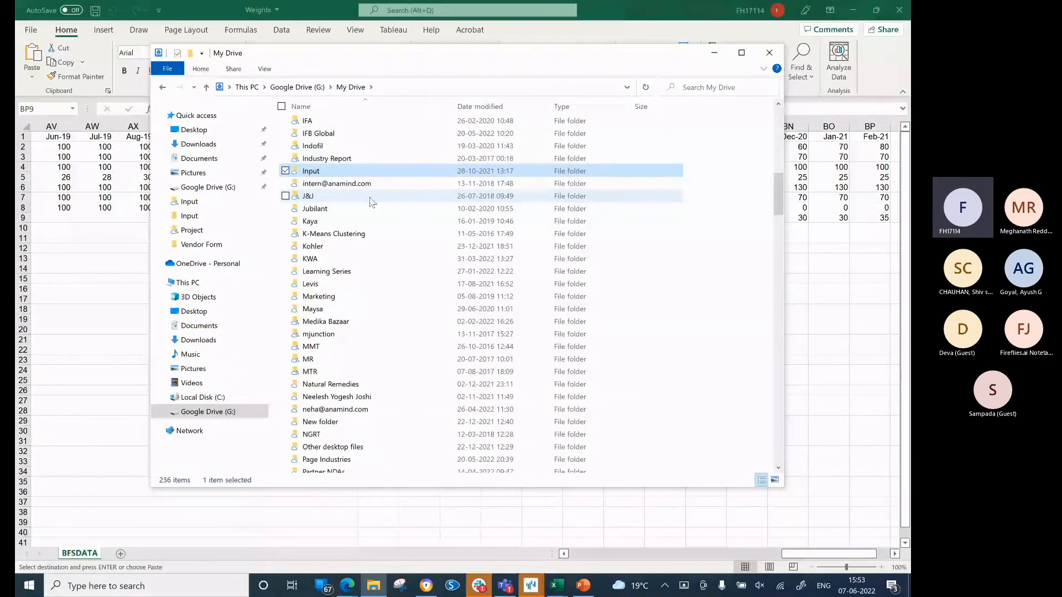
pyautogui.press('Return')
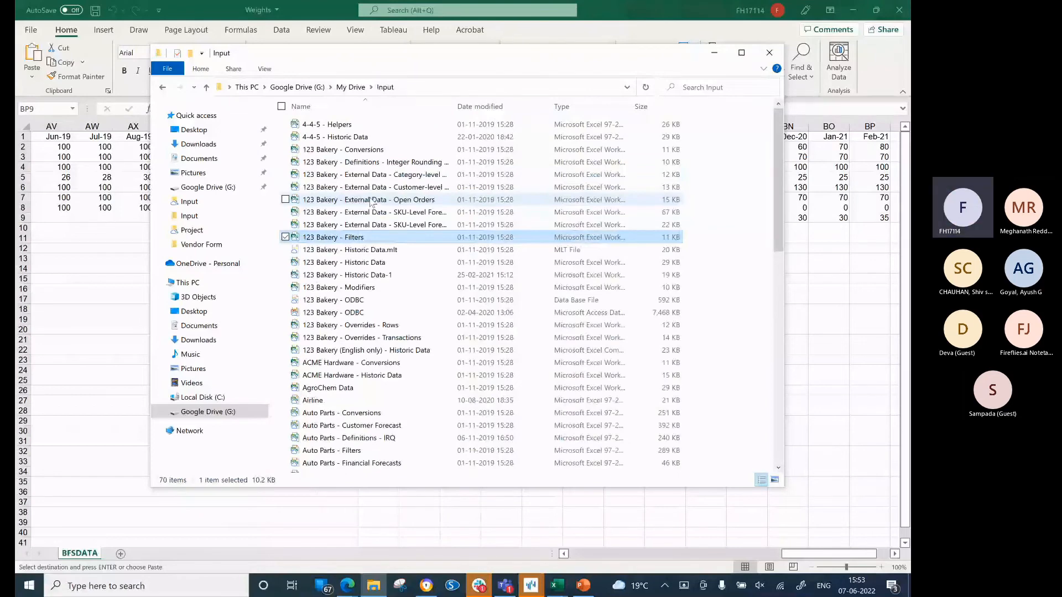
# Find the New Product - Helpers workbook in the Input folder and open it in Excel.
pyautogui.scroll(-3, 370, 203)
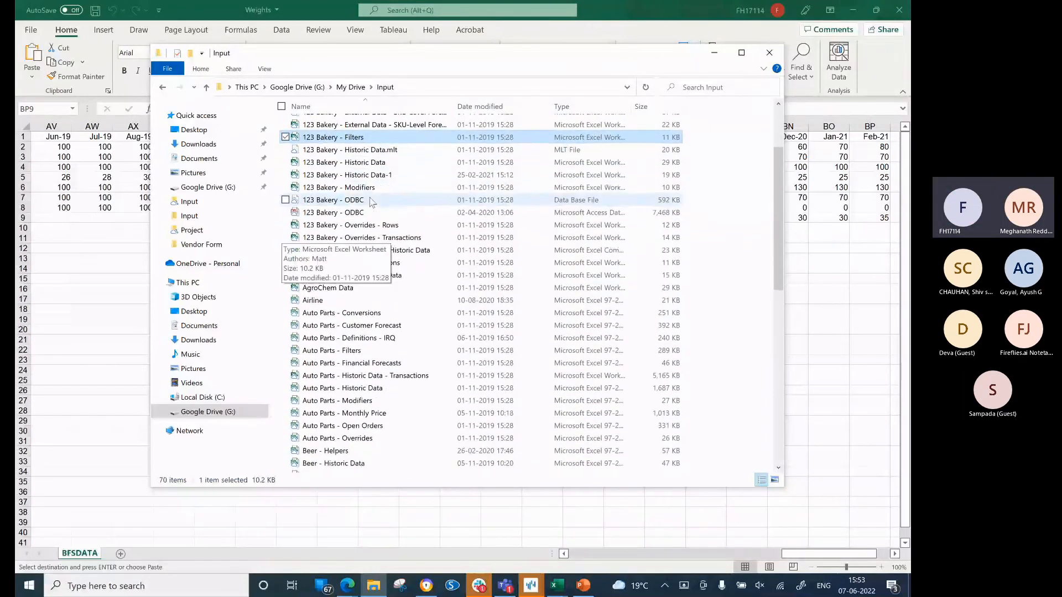
pyautogui.scroll(-1, 401, 336)
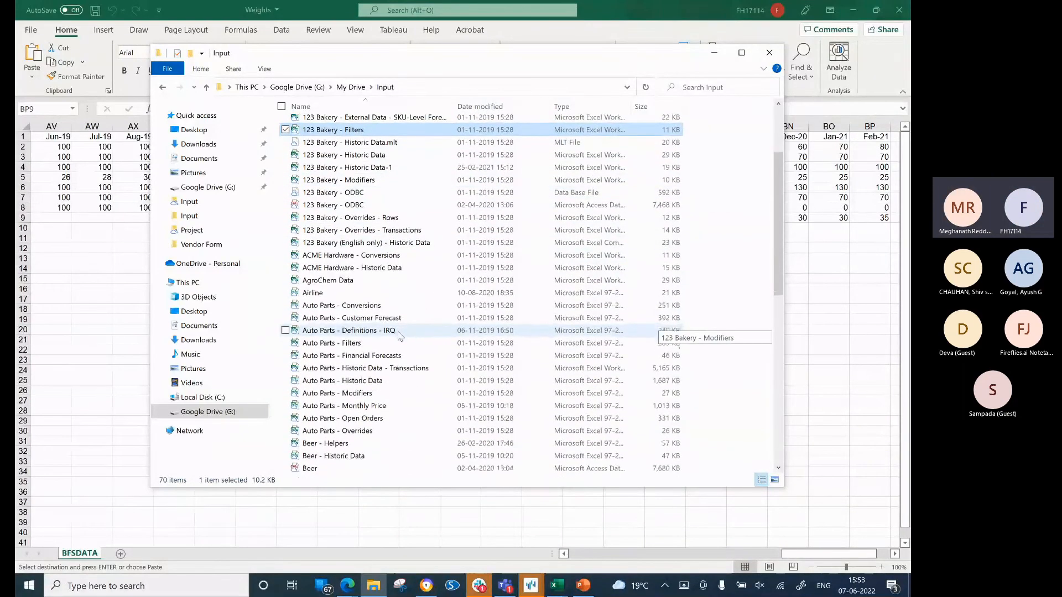
pyautogui.scroll(-5, 400, 336)
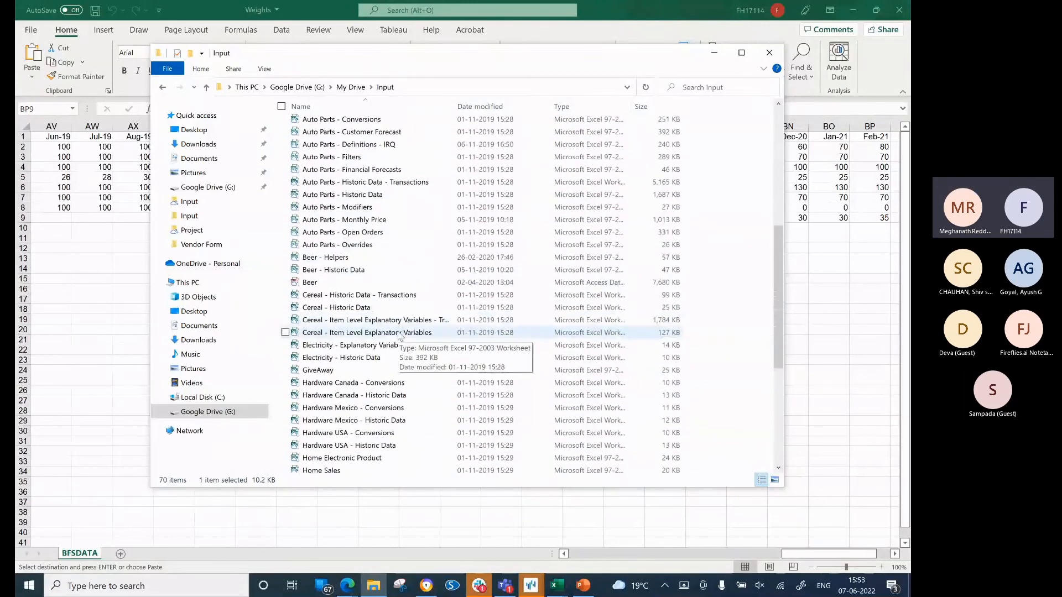
pyautogui.scroll(-6, 401, 336)
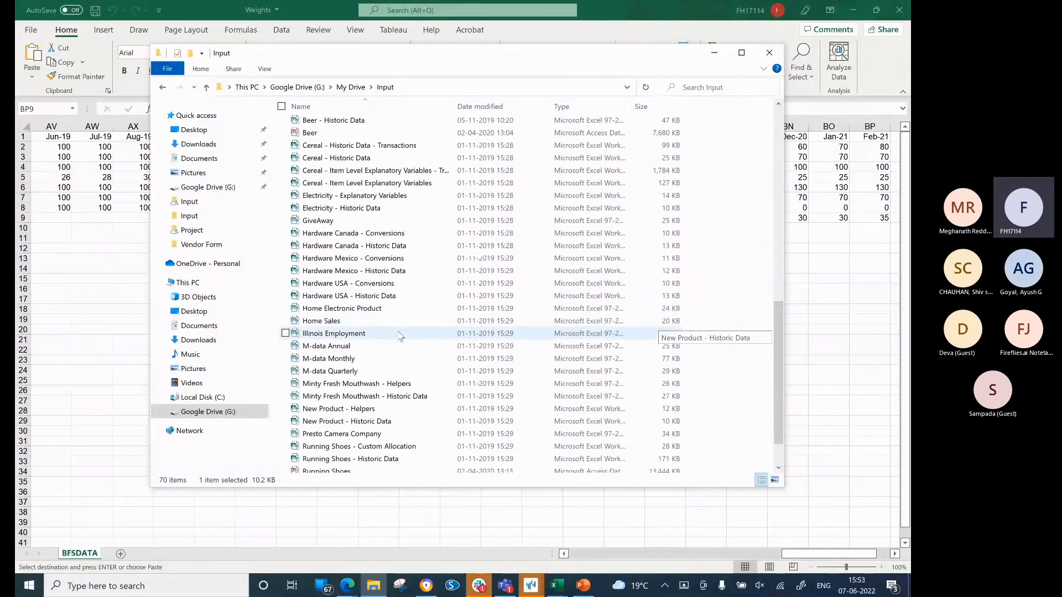
pyautogui.click(378, 331)
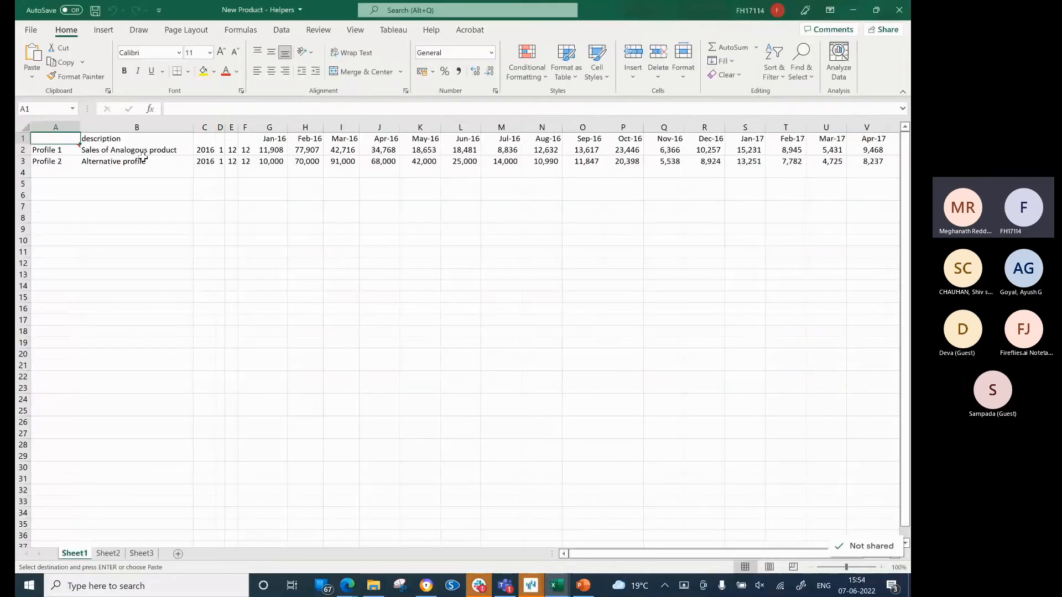
# Examine the Profile 1 row, Sales of Analogous product, focusing on its monthly values from Jan-16 onward.
pyautogui.click(144, 159)
pyautogui.press('Up')
pyautogui.press('Right')
pyautogui.press('Right')
pyautogui.press('Right')
pyautogui.press('Right')
pyautogui.press('Right')
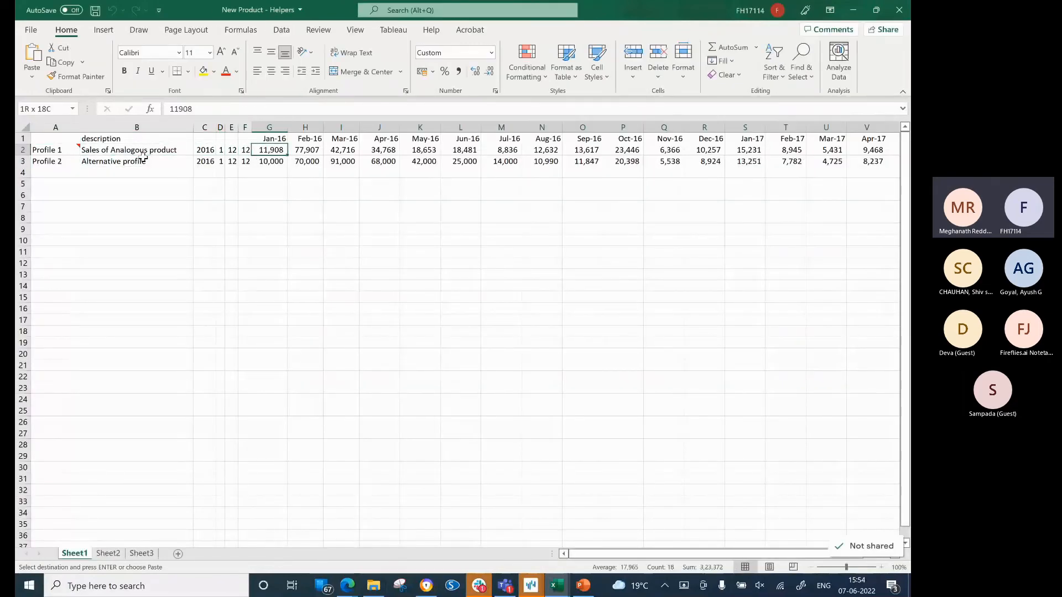
pyautogui.hscroll(2, 142, 157)
pyautogui.press('Left')
pyautogui.hscroll(-2, 142, 158)
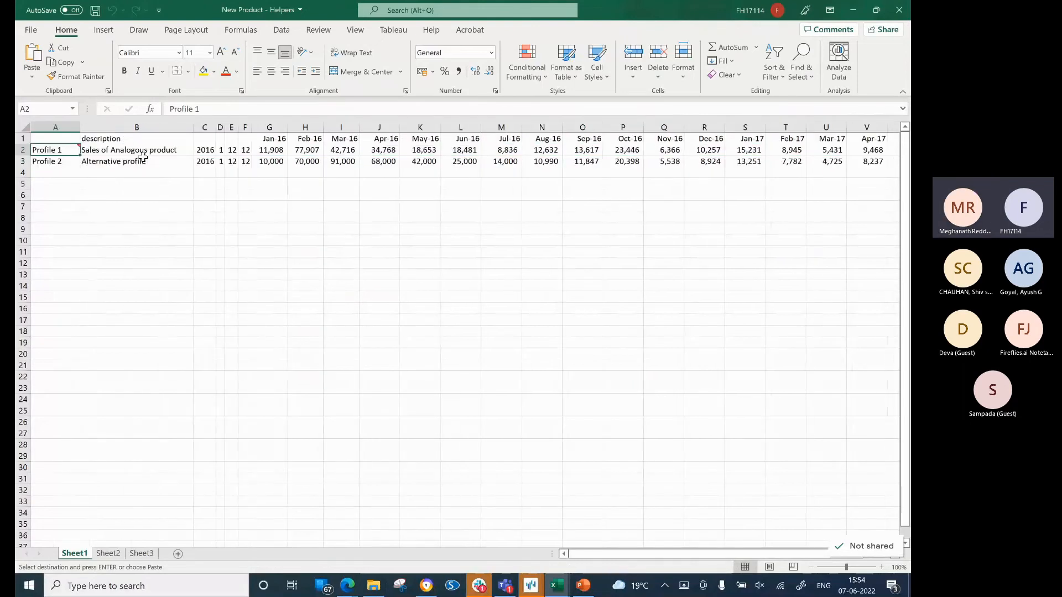
pyautogui.press('Right')
pyautogui.press('Right')
pyautogui.press('Right')
pyautogui.press('Right')
pyautogui.press('Right')
pyautogui.press('Right')
pyautogui.press('Right')
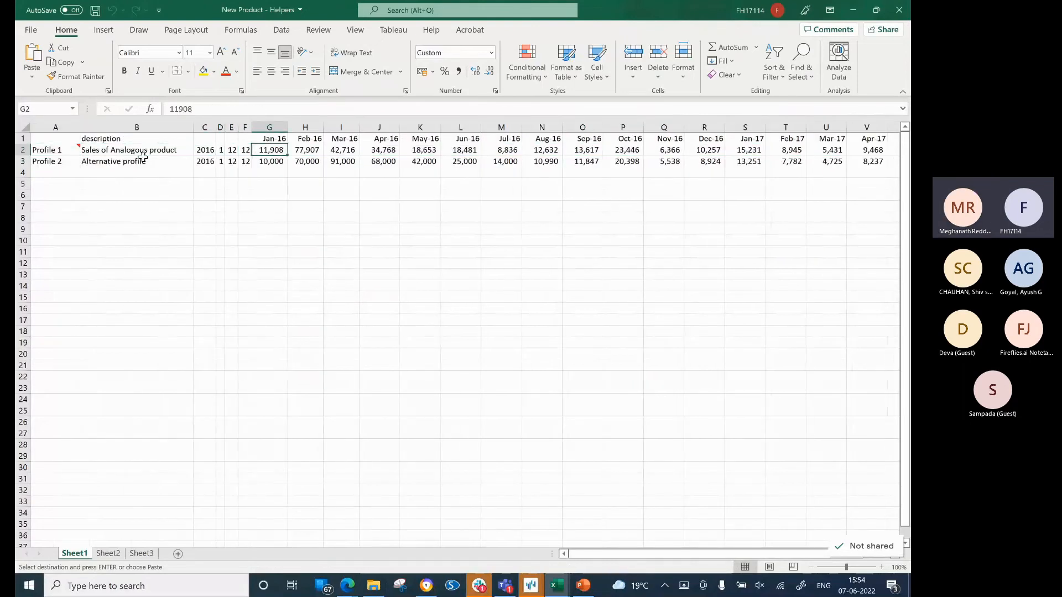
pyautogui.hotkey('shift', 'Right')
pyautogui.hotkey('ctrl', 'v')
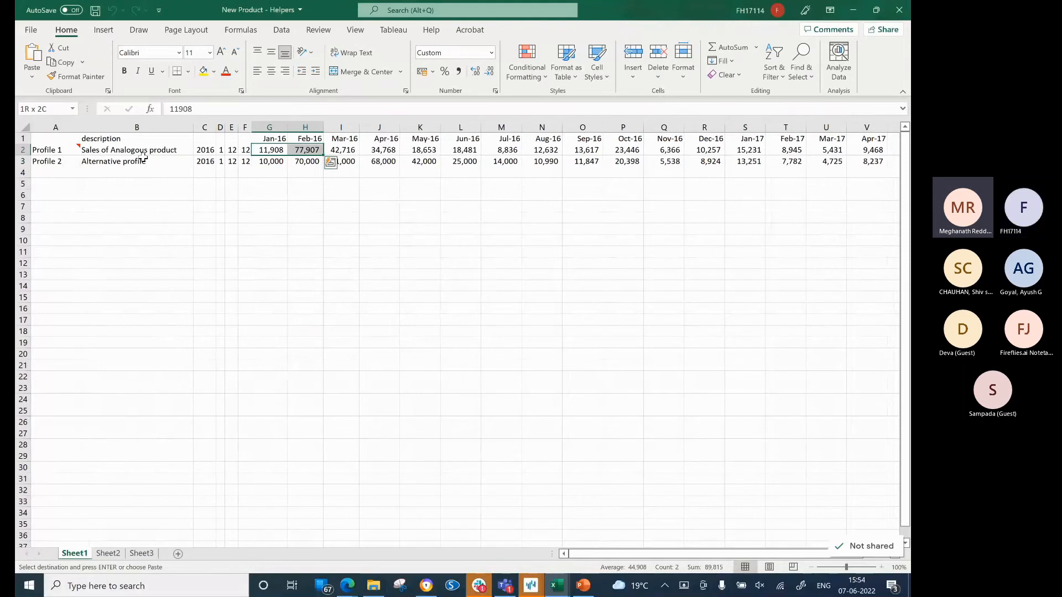
# Follow the Profile 2 row's monthly values from Jan-16 through to Jun-17.
pyautogui.press('Down')
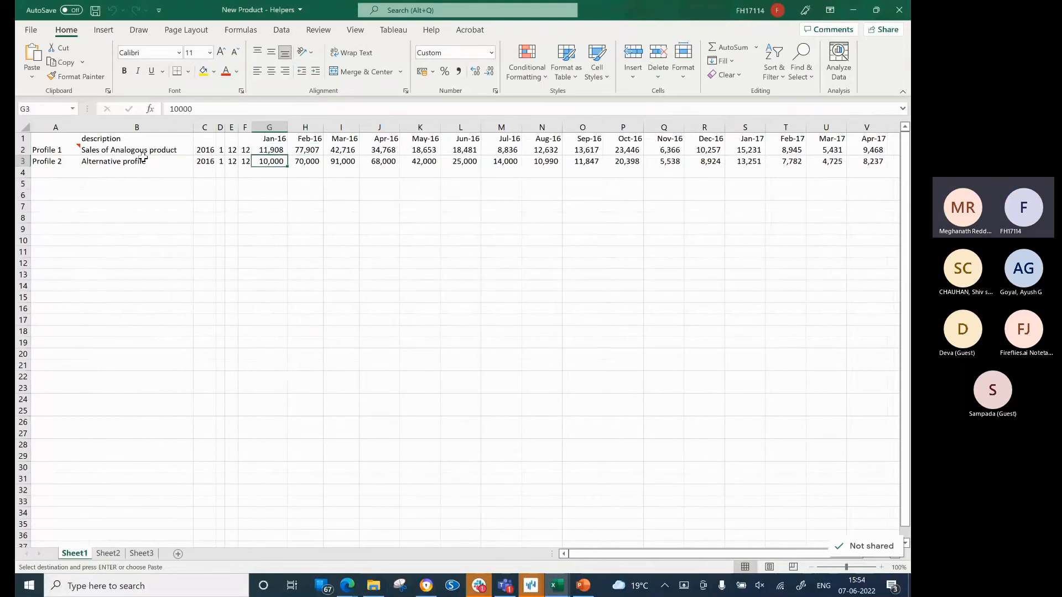
pyautogui.hotkey('shift', 'Right')
pyautogui.hotkey('shift', 'Right')
pyautogui.hotkey('shift', 'Right')
pyautogui.press('Right')
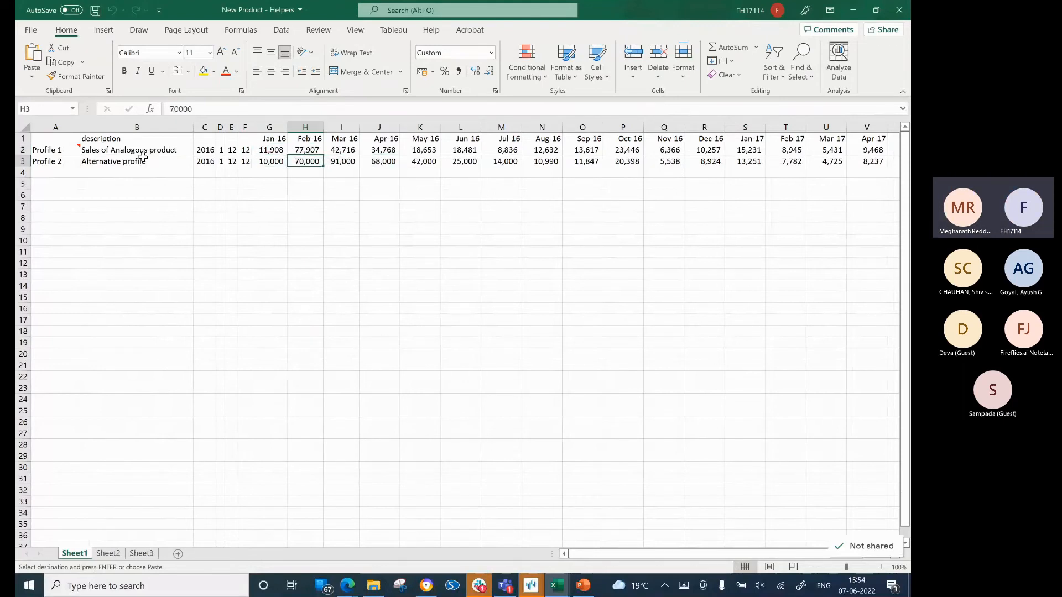
pyautogui.press('Right')
pyautogui.press('Right')
pyautogui.press('Right')
pyautogui.press('Right')
pyautogui.press('Left')
pyautogui.hotkey('shift', 'Right')
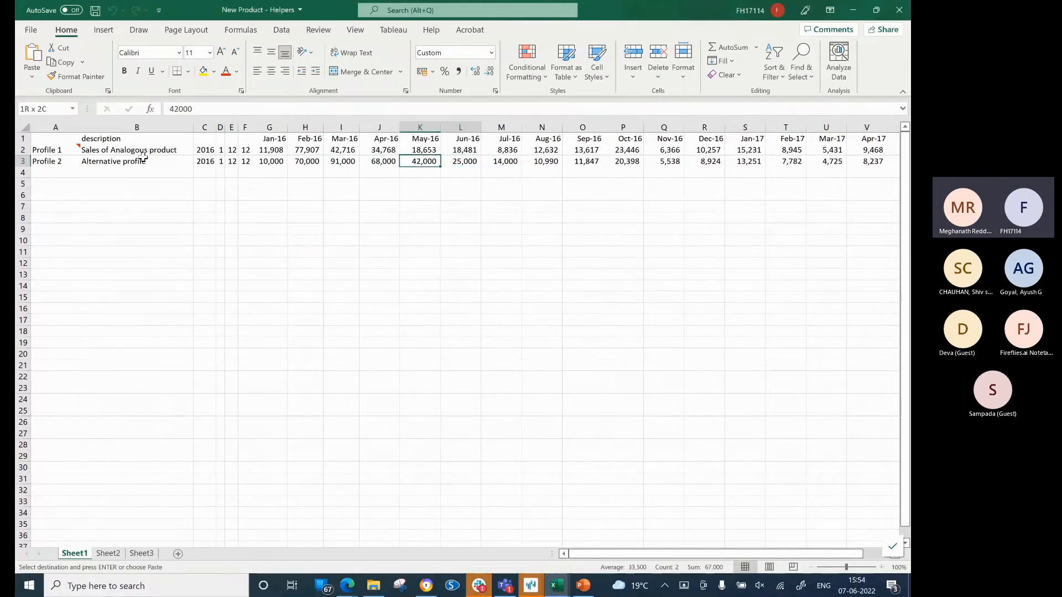
pyautogui.hotkey('shift', 'Right')
pyautogui.hotkey('shift', 'Right')
pyautogui.hotkey('shift', 'Right')
pyautogui.hotkey('ctrl', 'Right')
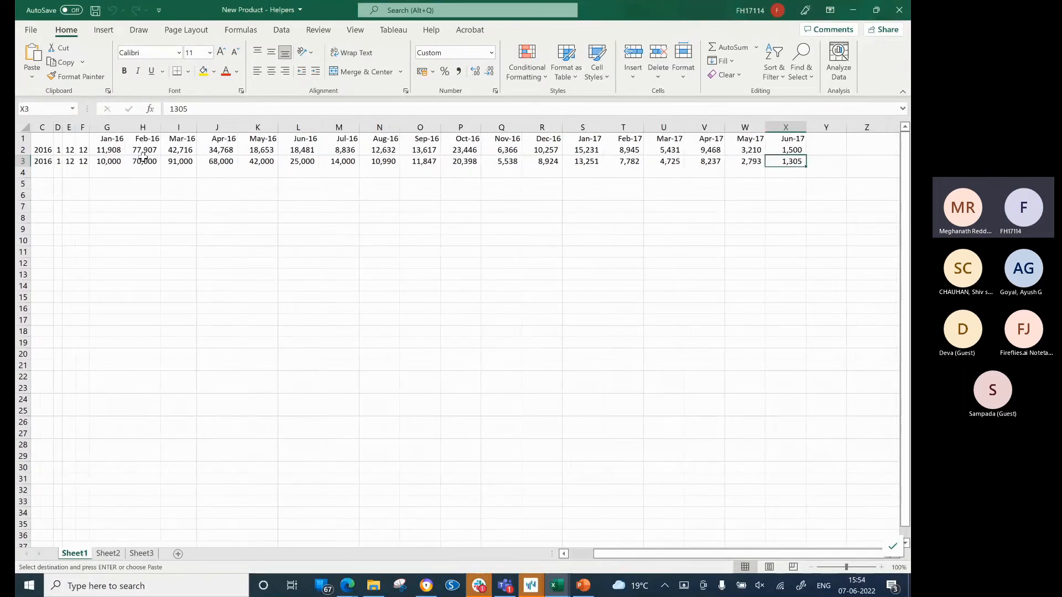
# Examine Profile 2's values from Feb-17 to Jun-17 and the description, year and period columns before its monthly data.
pyautogui.press('Left')
pyautogui.press('Left')
pyautogui.press('Left')
pyautogui.press('Left')
pyautogui.press('Left')
pyautogui.press('Right')
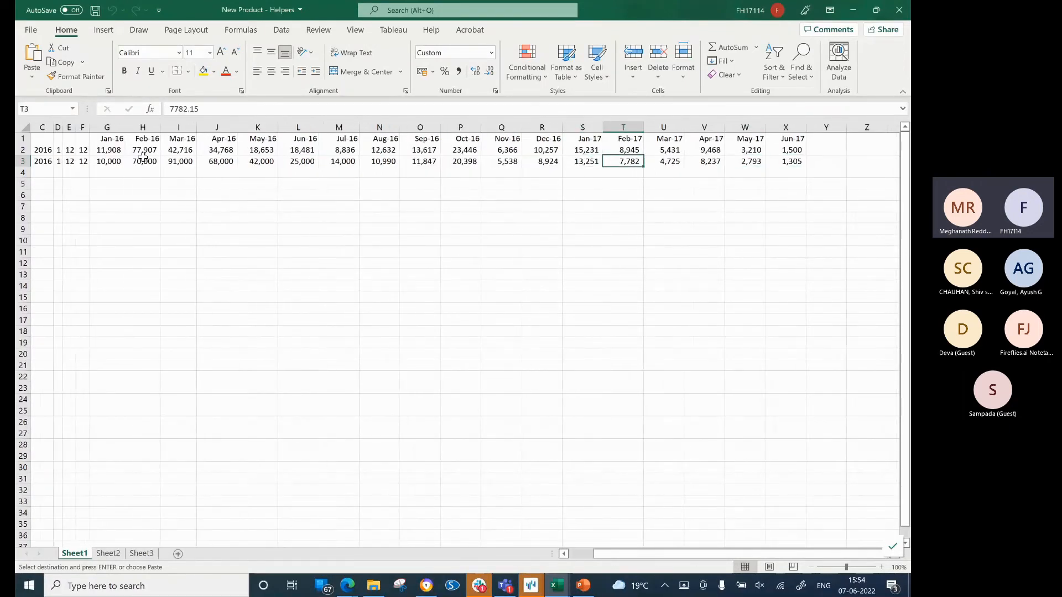
pyautogui.hotkey('ctrl', 'shift', 'Right')
pyautogui.press('Home')
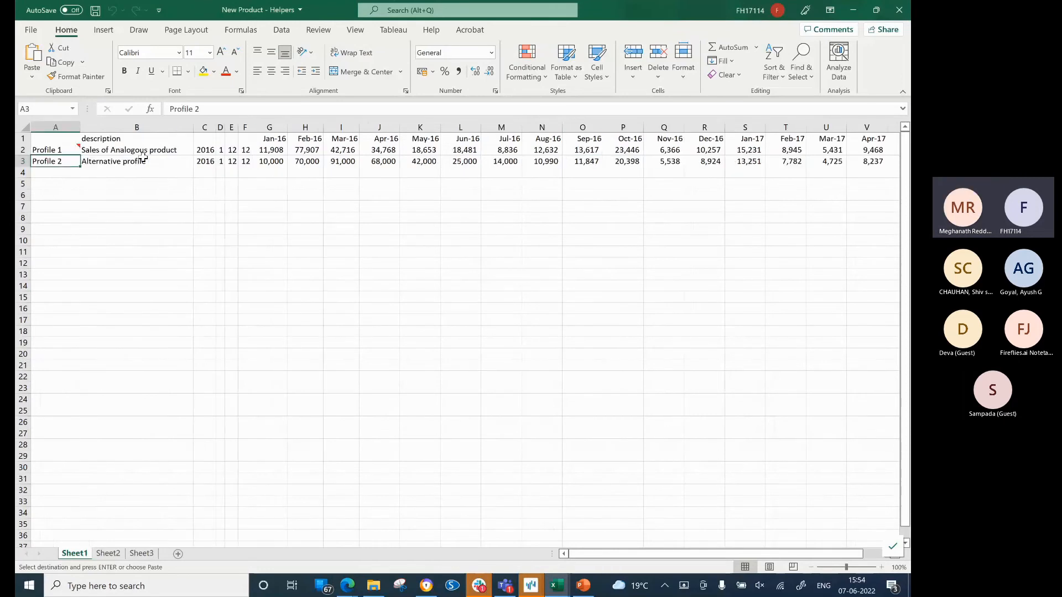
pyautogui.press('Right')
pyautogui.press('Right')
pyautogui.press('Right')
pyautogui.press('Right')
pyautogui.press('Right')
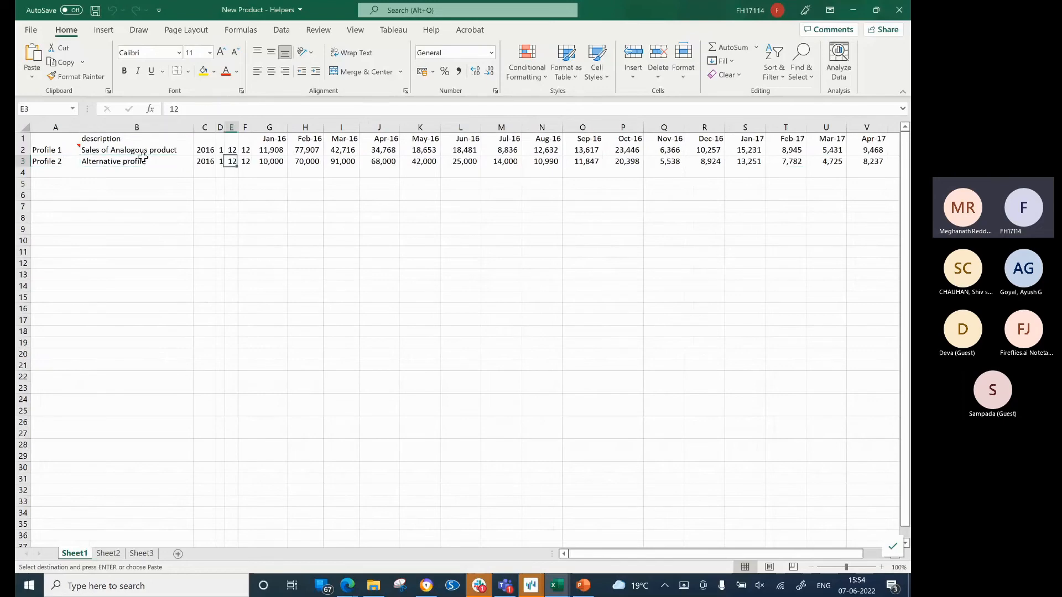
pyautogui.press('Right')
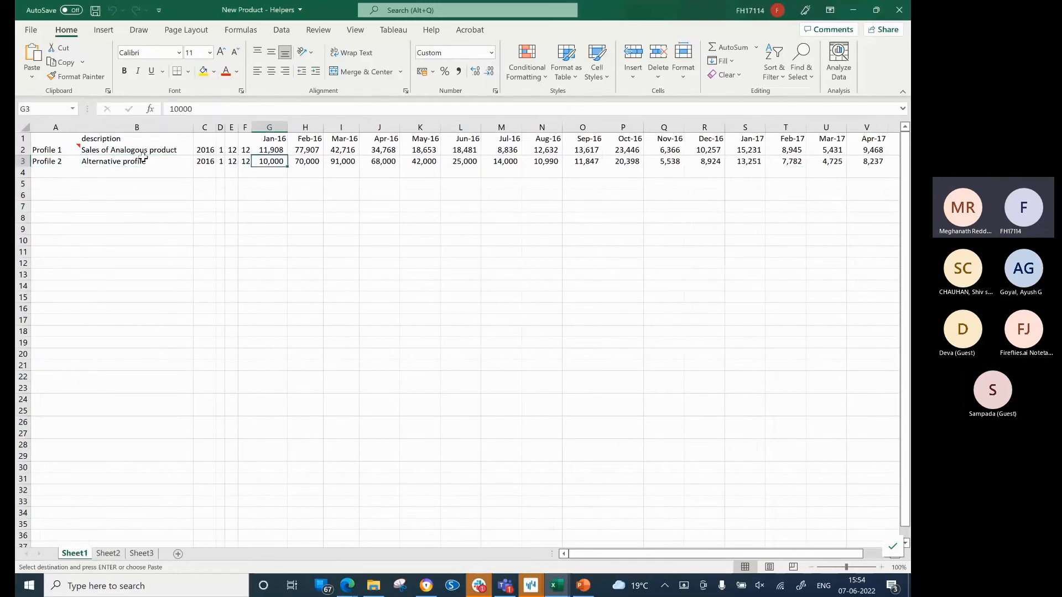
pyautogui.press('Home')
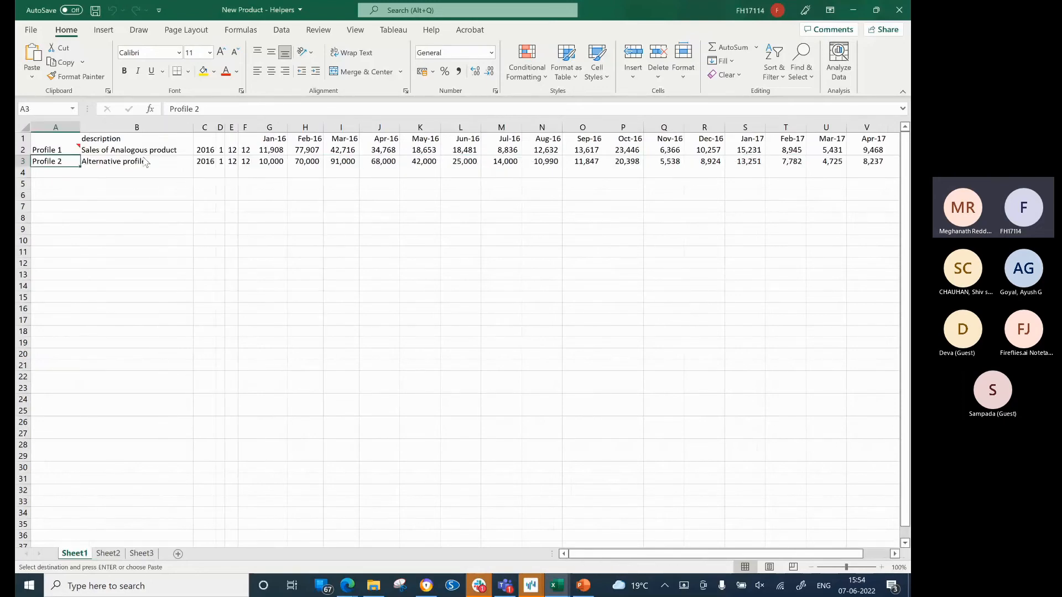
# Switch back to Forecast Pro TRAC and create a helper variable from SKU 10008-AX's Forecast History for 2017-Jun through 2020-May.
pyautogui.hotkey('alt', 'Tab')
pyautogui.hotkey('alt', 'Tab')
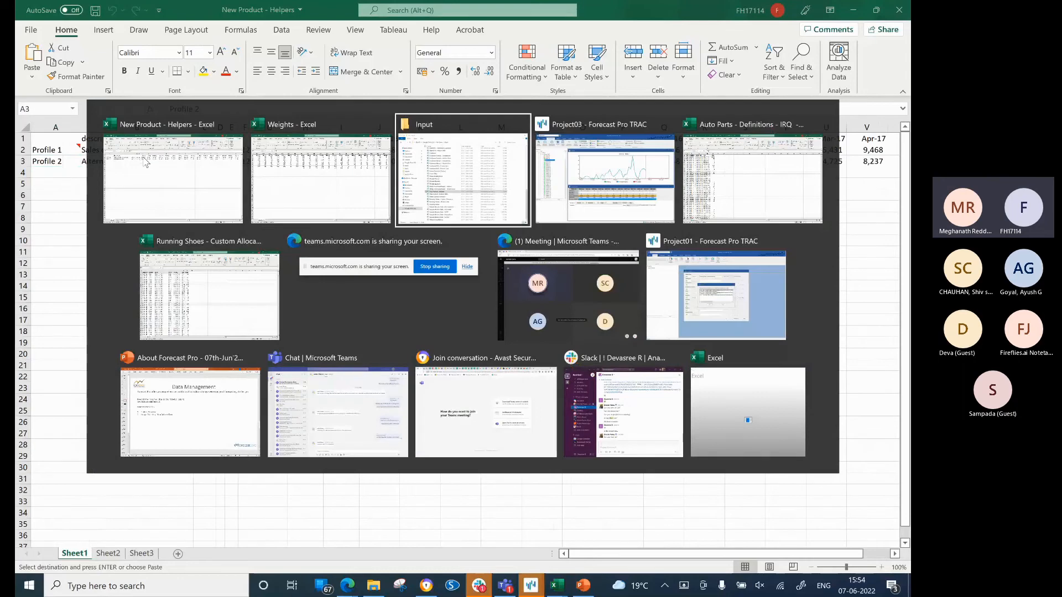
pyautogui.hotkey('alt', 'Tab')
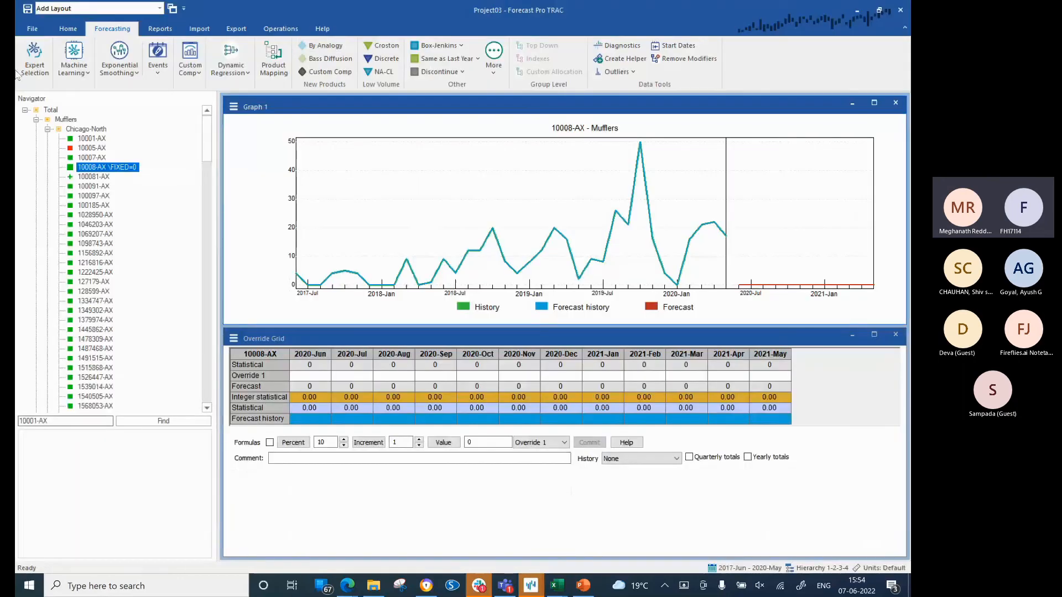
pyautogui.rightClick(100, 168)
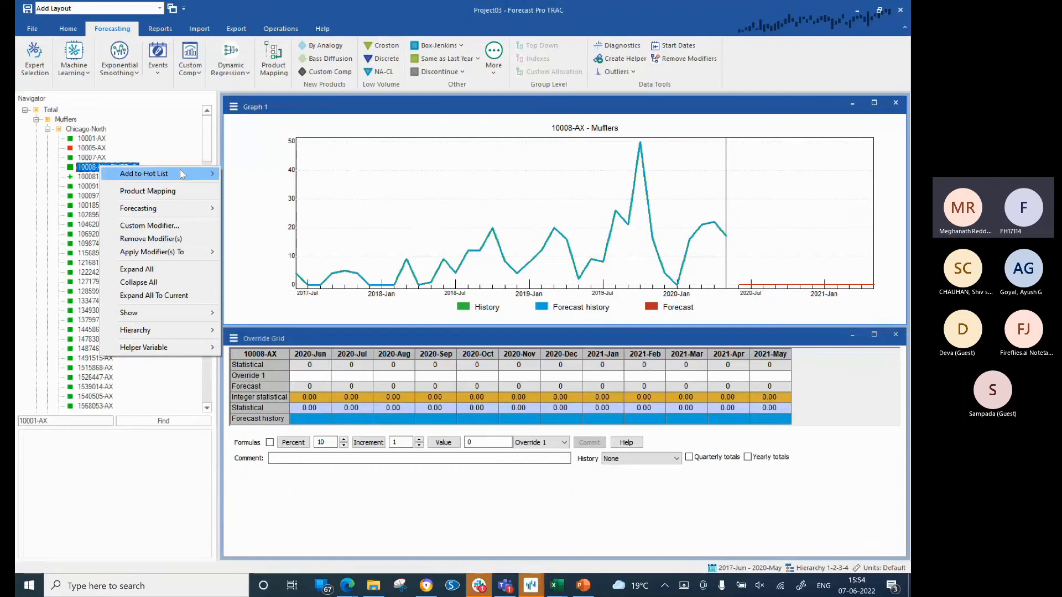
pyautogui.moveTo(177, 342)
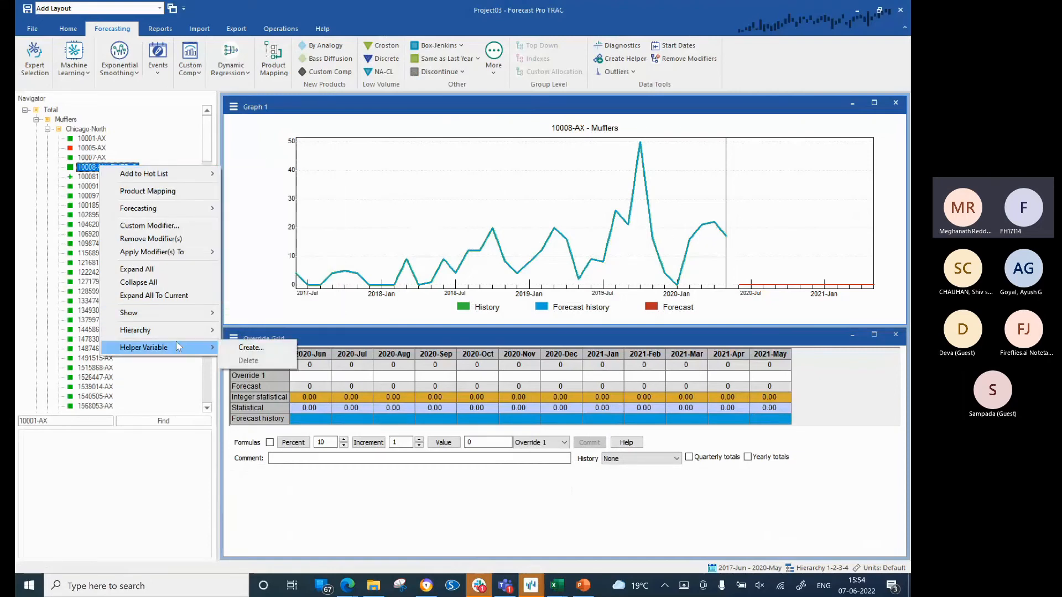
pyautogui.click(251, 347)
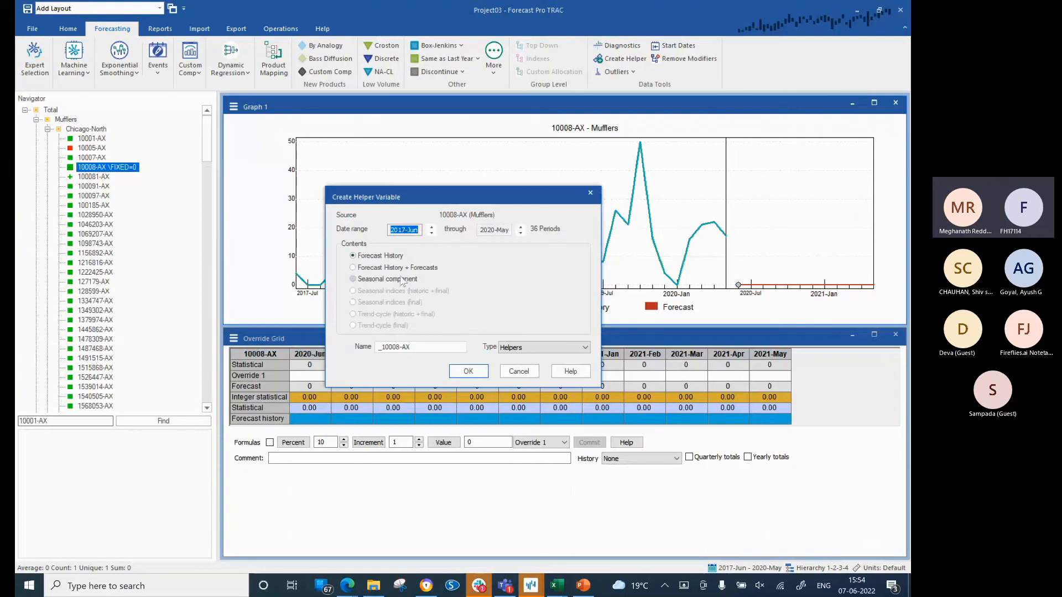
pyautogui.click(467, 371)
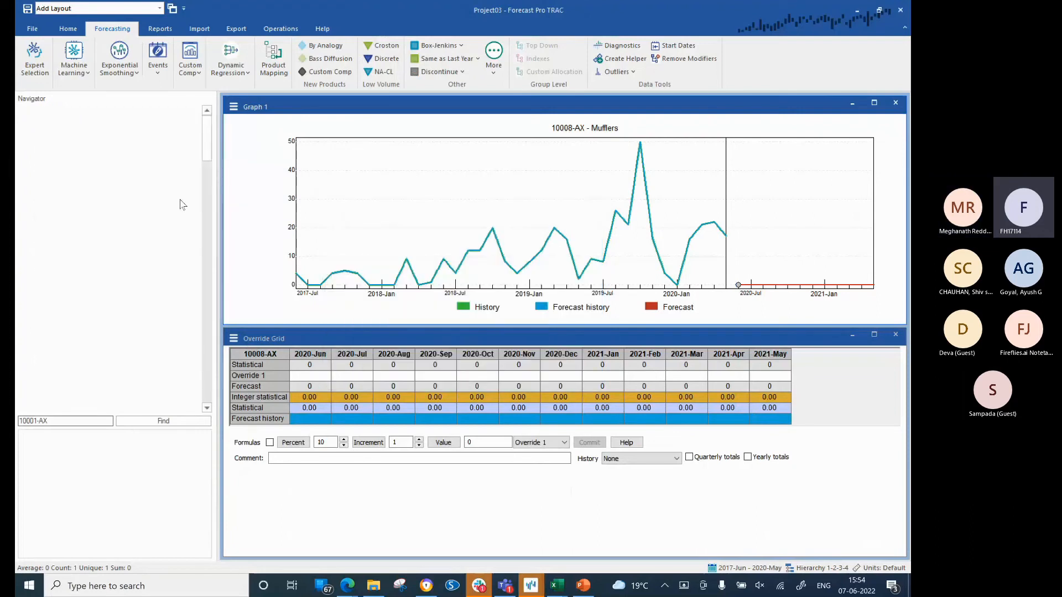
# Clear the mapped history of SKU 100081-AX in Product Mapping and exit the mapping settings.
pyautogui.click(98, 121)
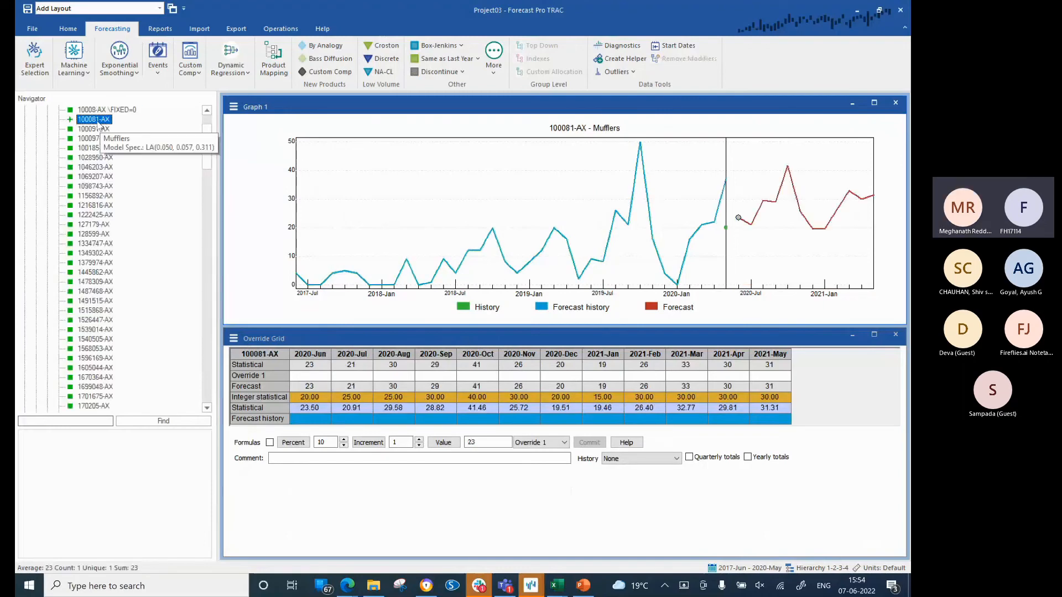
pyautogui.click(230, 56)
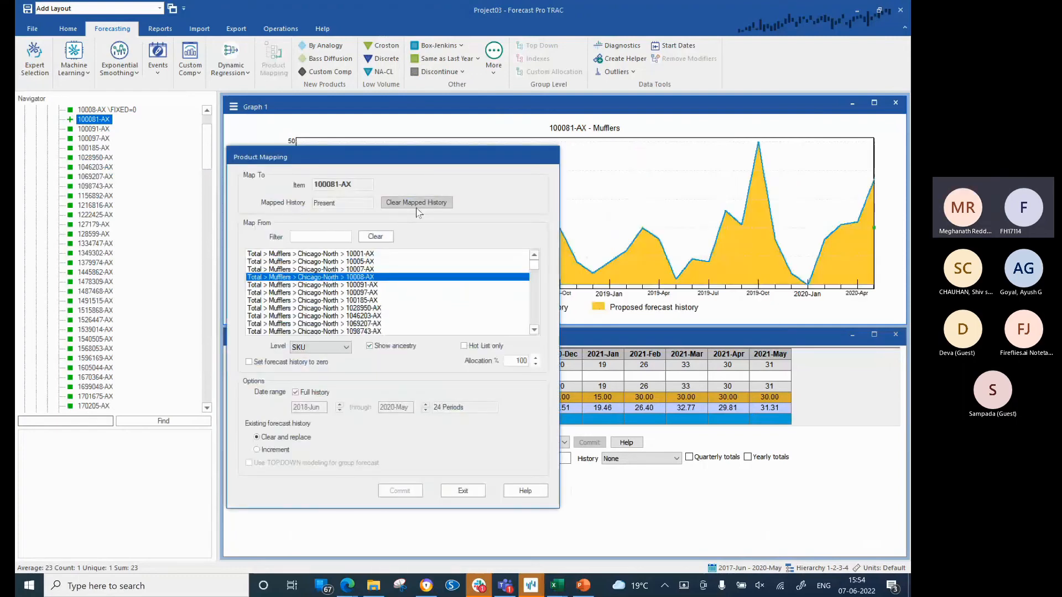
pyautogui.click(409, 205)
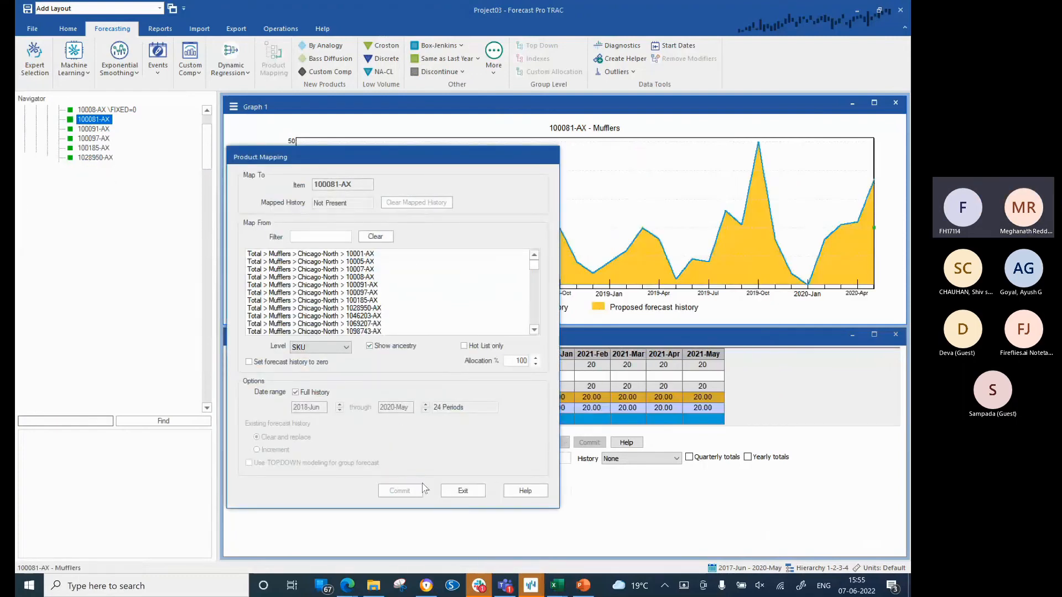
pyautogui.click(464, 491)
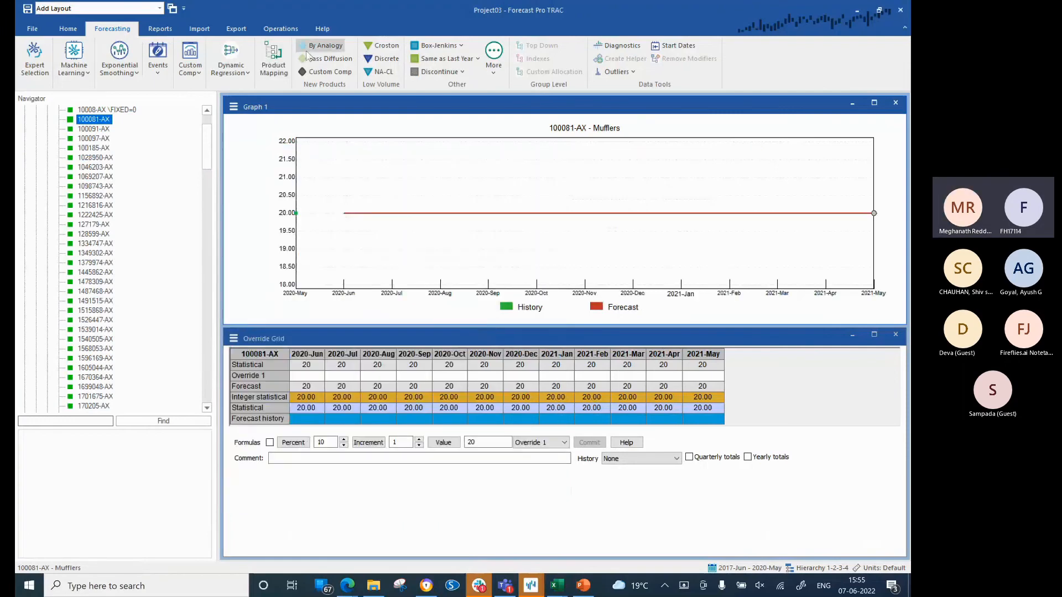
# Forecast SKU 100081-AX by analogy using the _10008-AX helper variable, with Align seasonality enabled and no specified launch total.
pyautogui.click(325, 47)
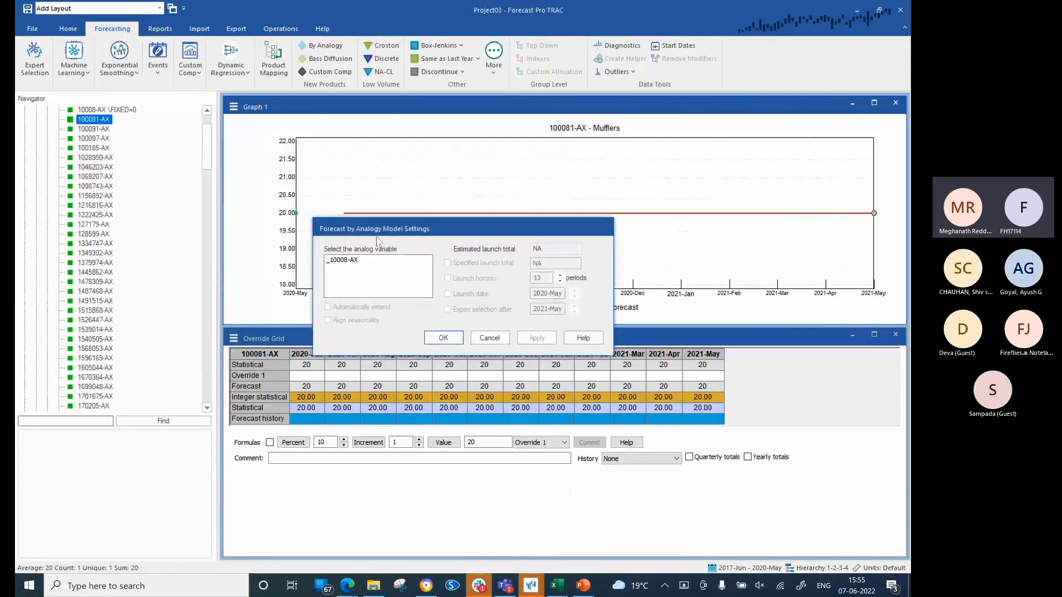
pyautogui.click(365, 259)
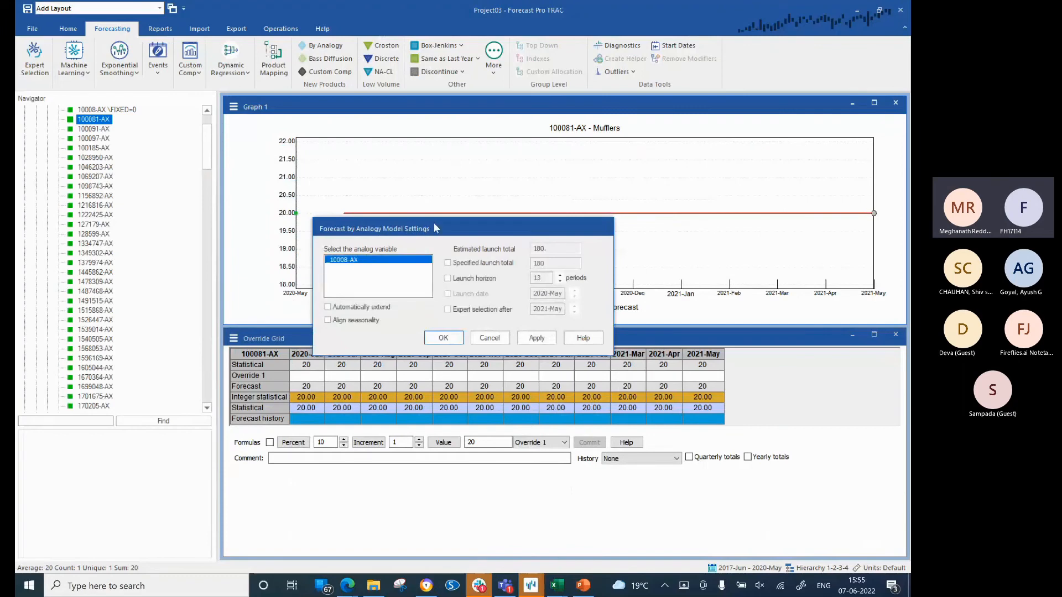
pyautogui.moveTo(439, 224); pyautogui.dragTo(539, 306)
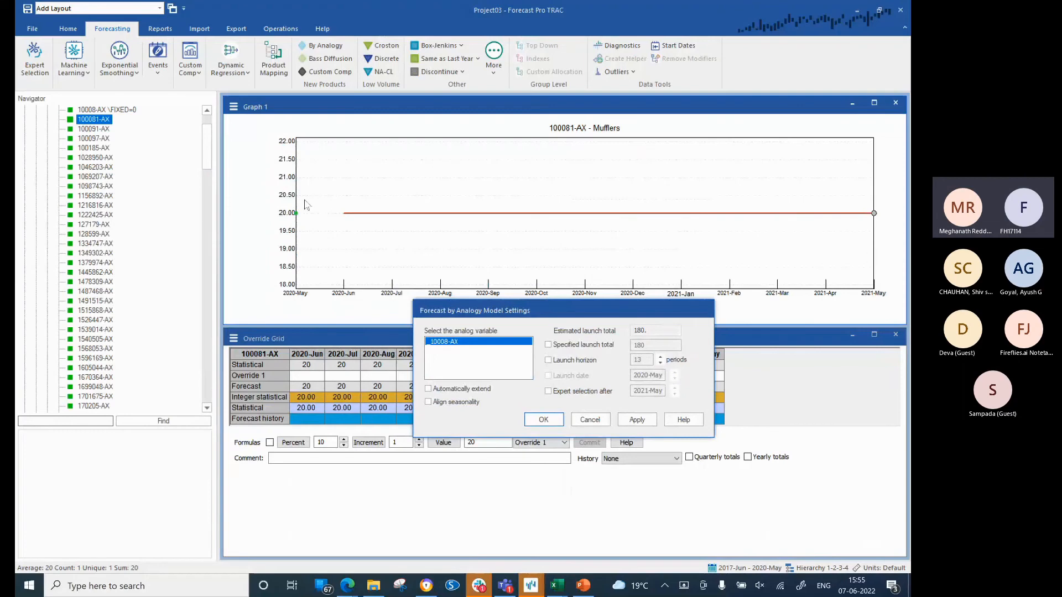
pyautogui.click(549, 345)
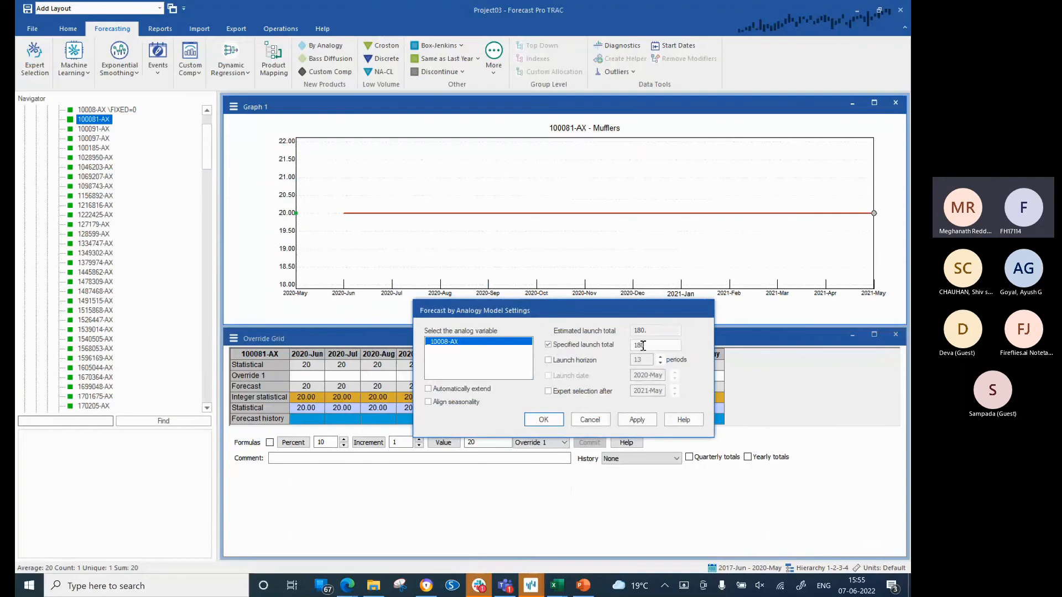
pyautogui.click(549, 344)
pyautogui.click(427, 403)
pyautogui.click(542, 420)
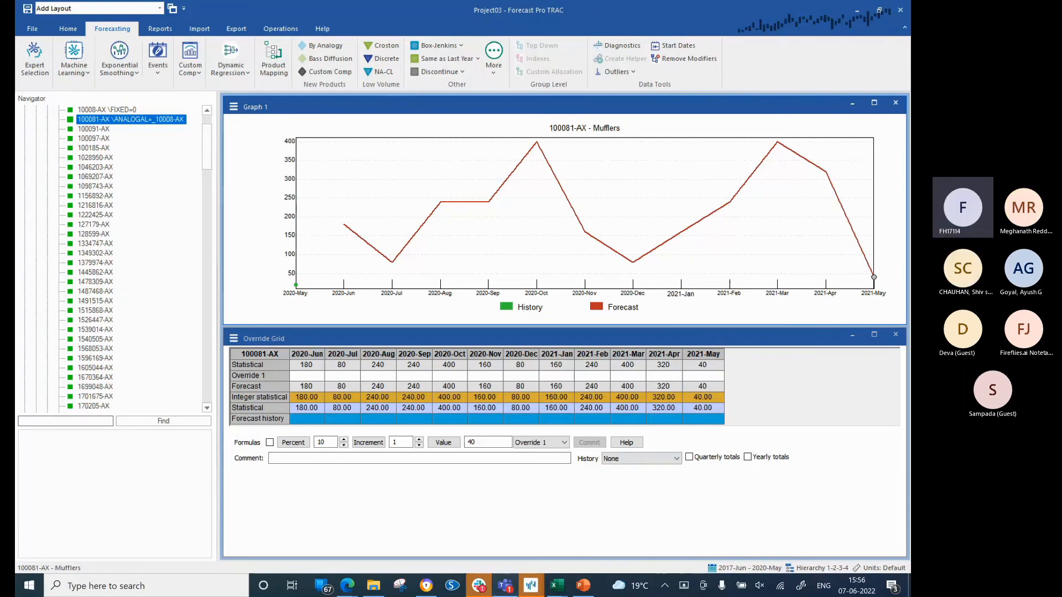
# Find the Microsoft Teams screen-sharing notice among the open windows and stop sharing the screen.
pyautogui.click(505, 587)
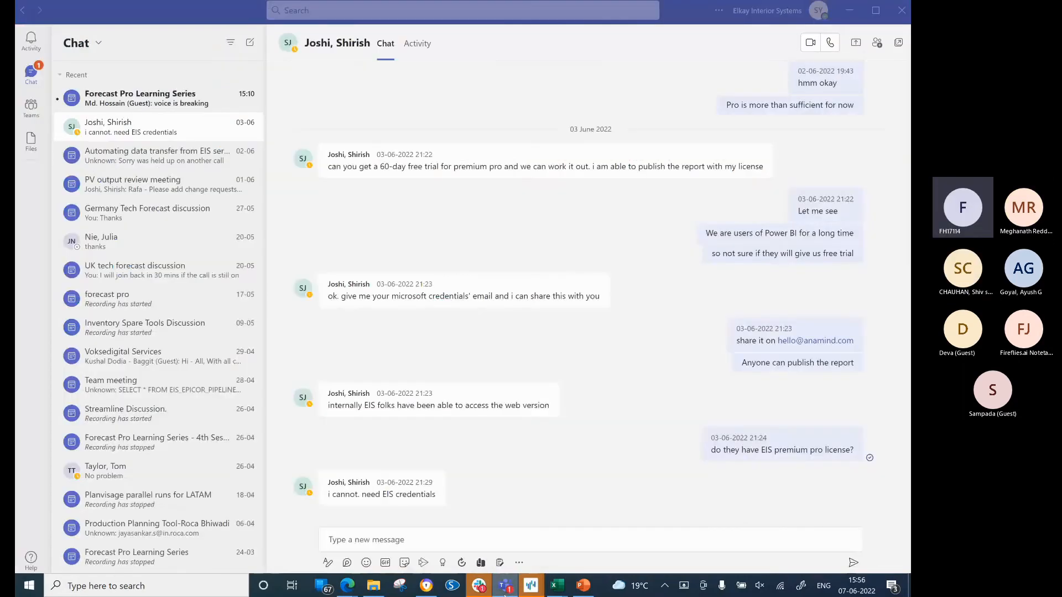
pyautogui.click(505, 595)
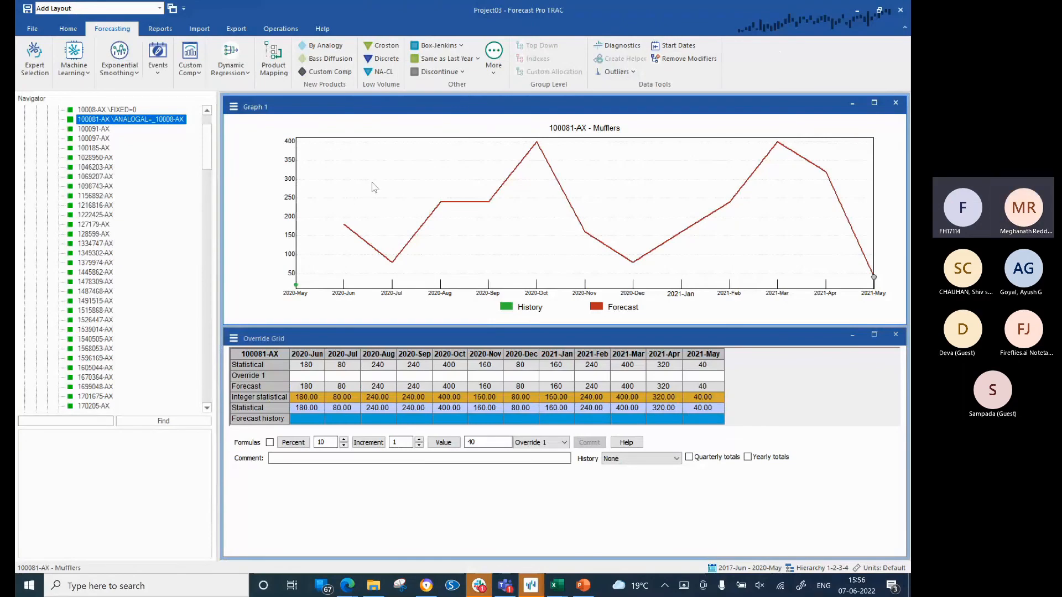
pyautogui.hotkey('alt', 'Tab')
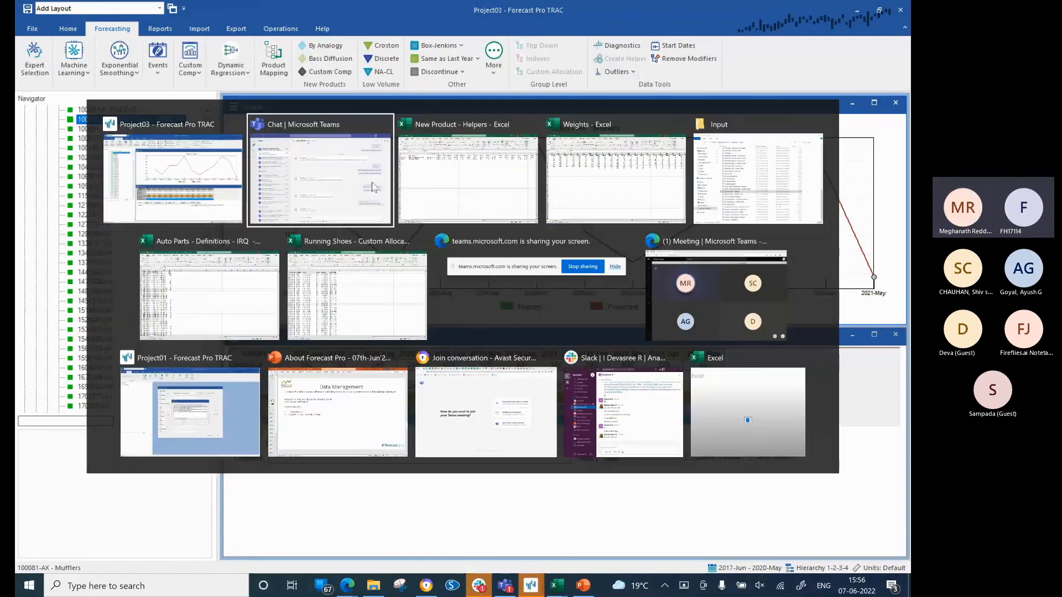
pyautogui.press('Down')
pyautogui.press('Right')
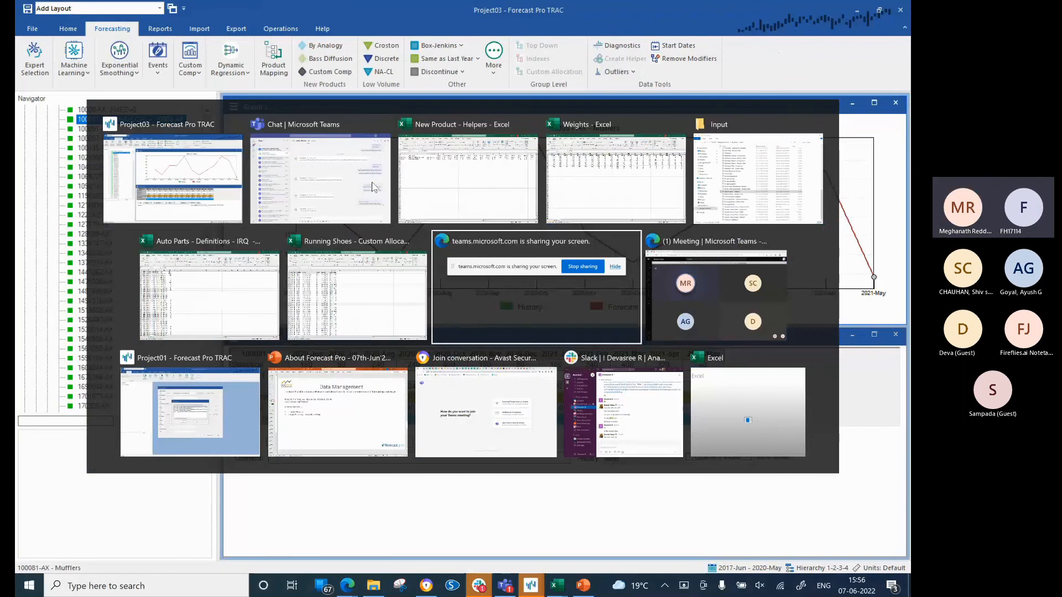
pyautogui.press('Right')
pyautogui.press('Left')
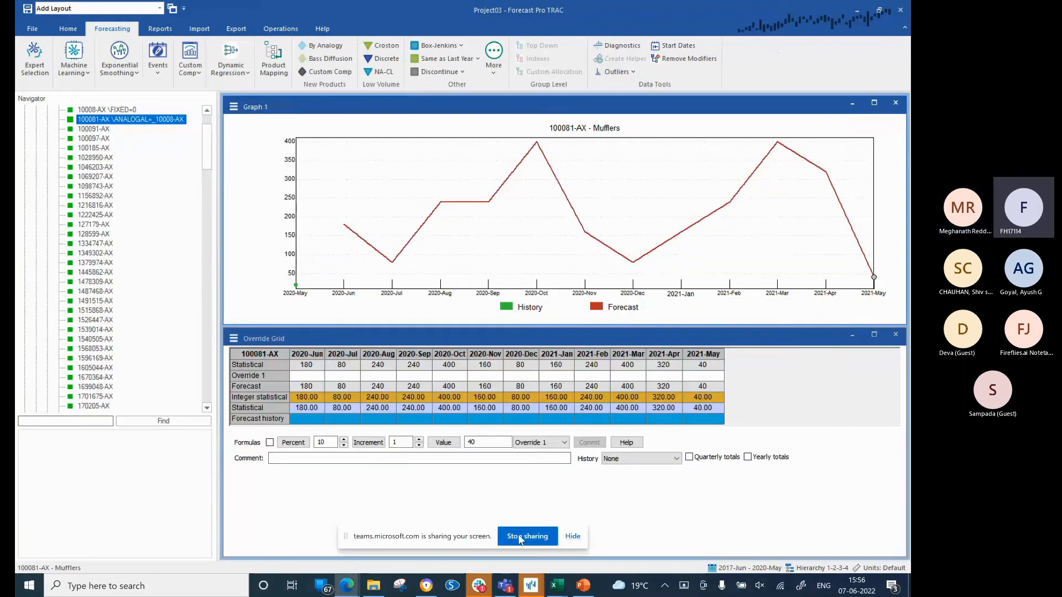
pyautogui.click(519, 537)
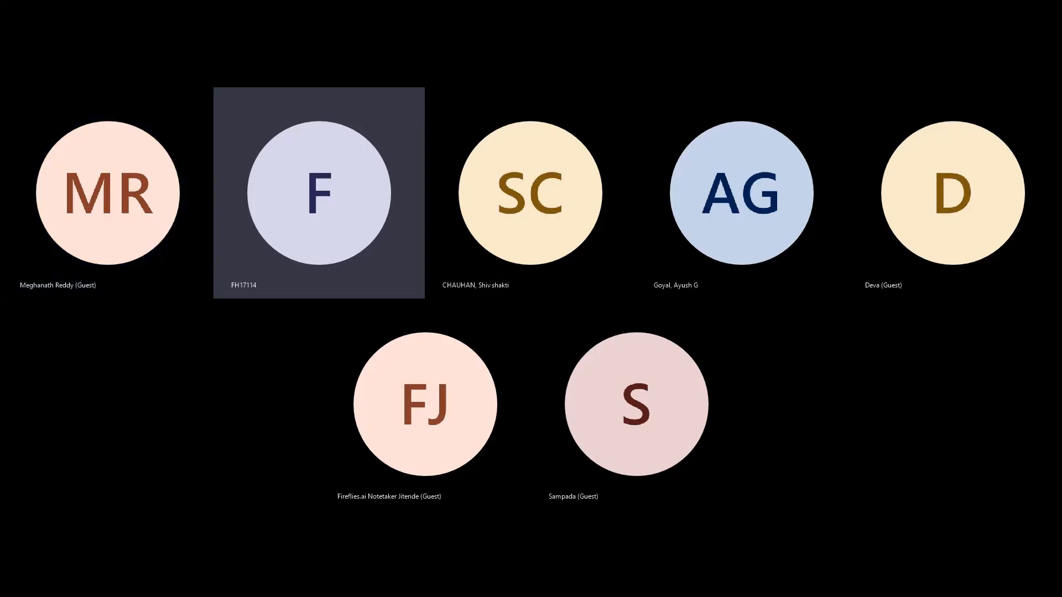